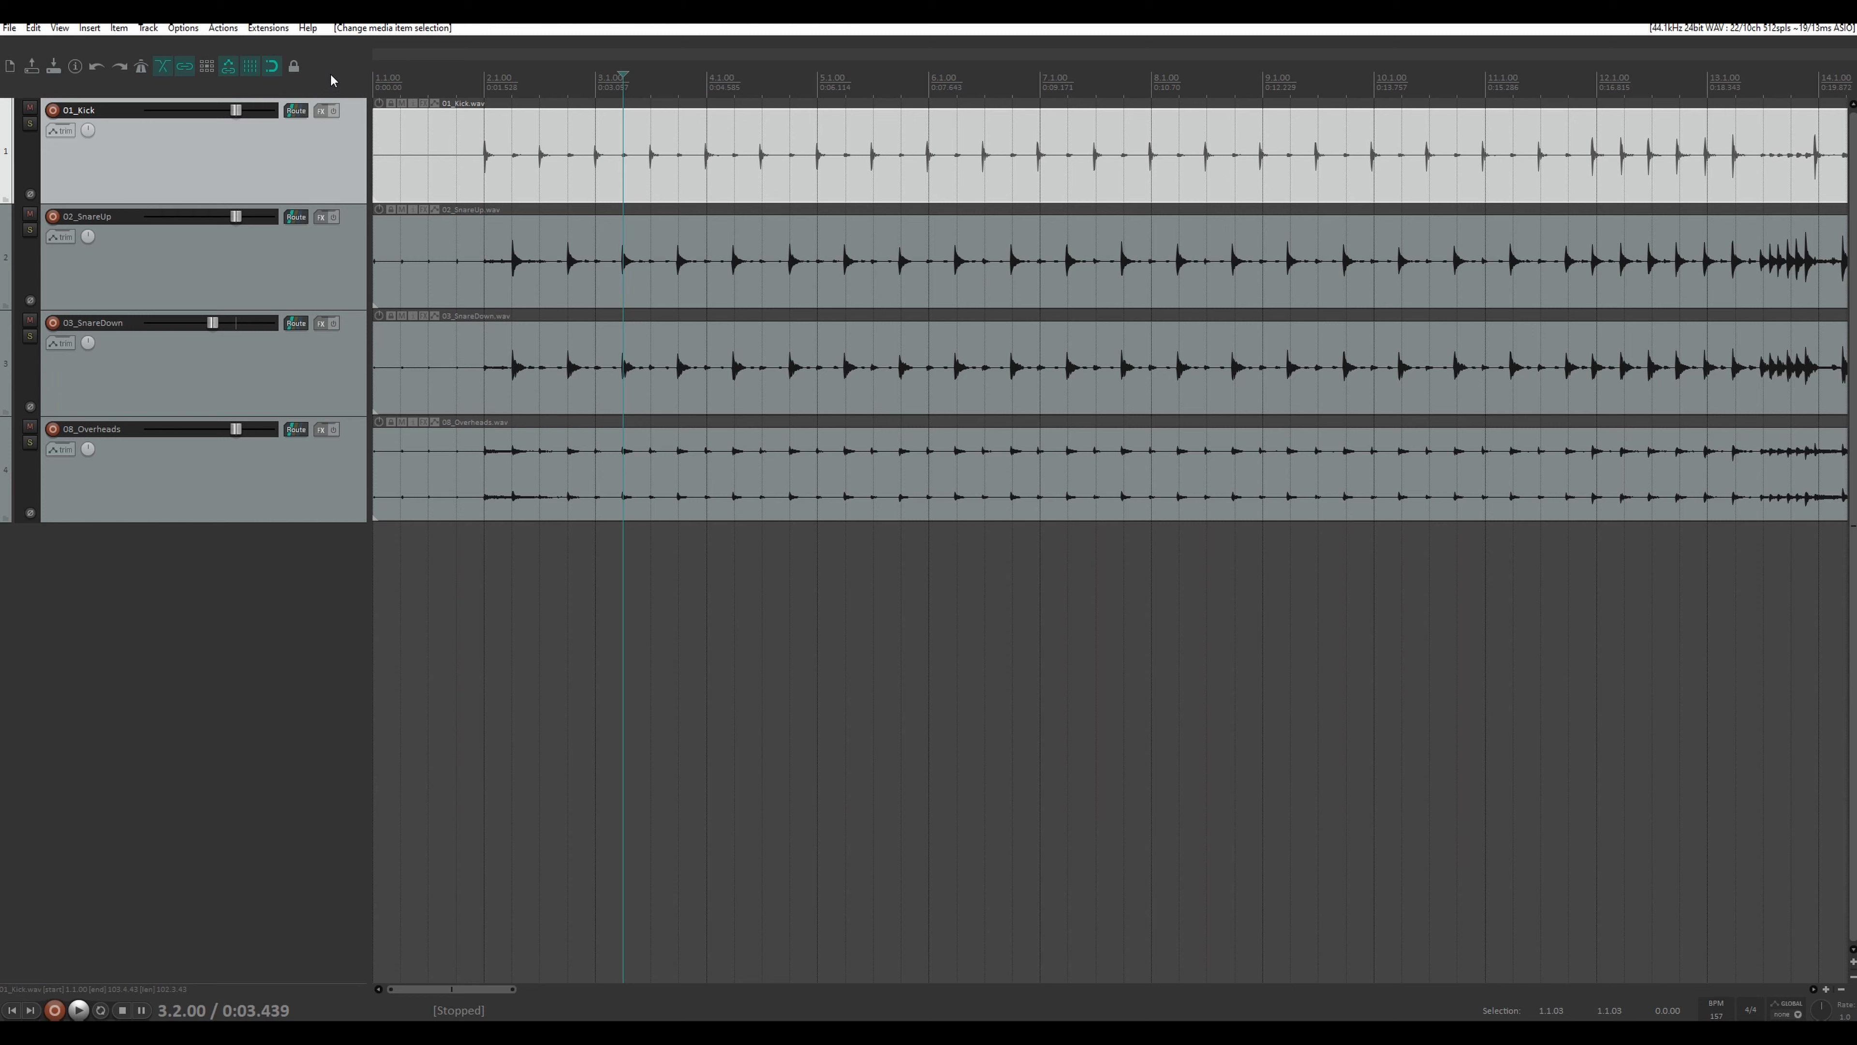
- Open Toolbar 1 as a floating toolbar and place it over the 01_Kick track's waveform
{"action": "right_click", "coordinate": [331, 79]}
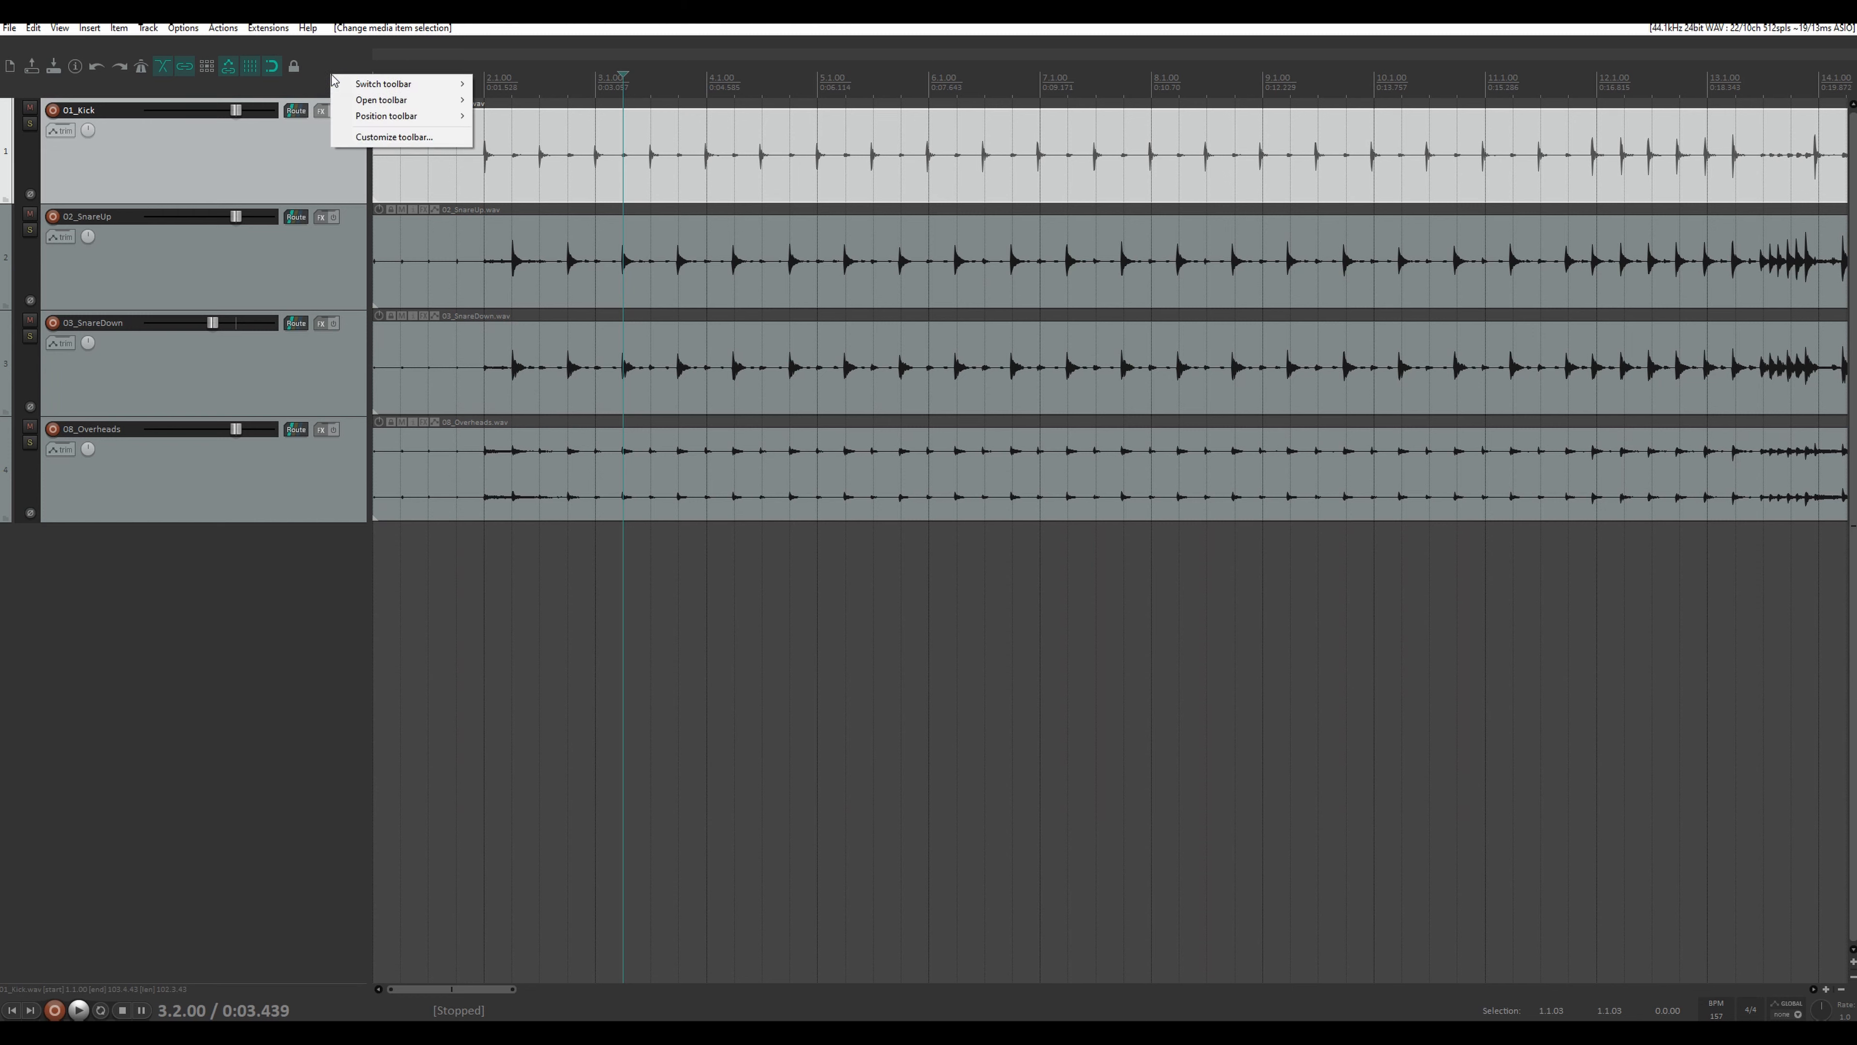
{"action": "mouse_move", "coordinate": [409, 99]}
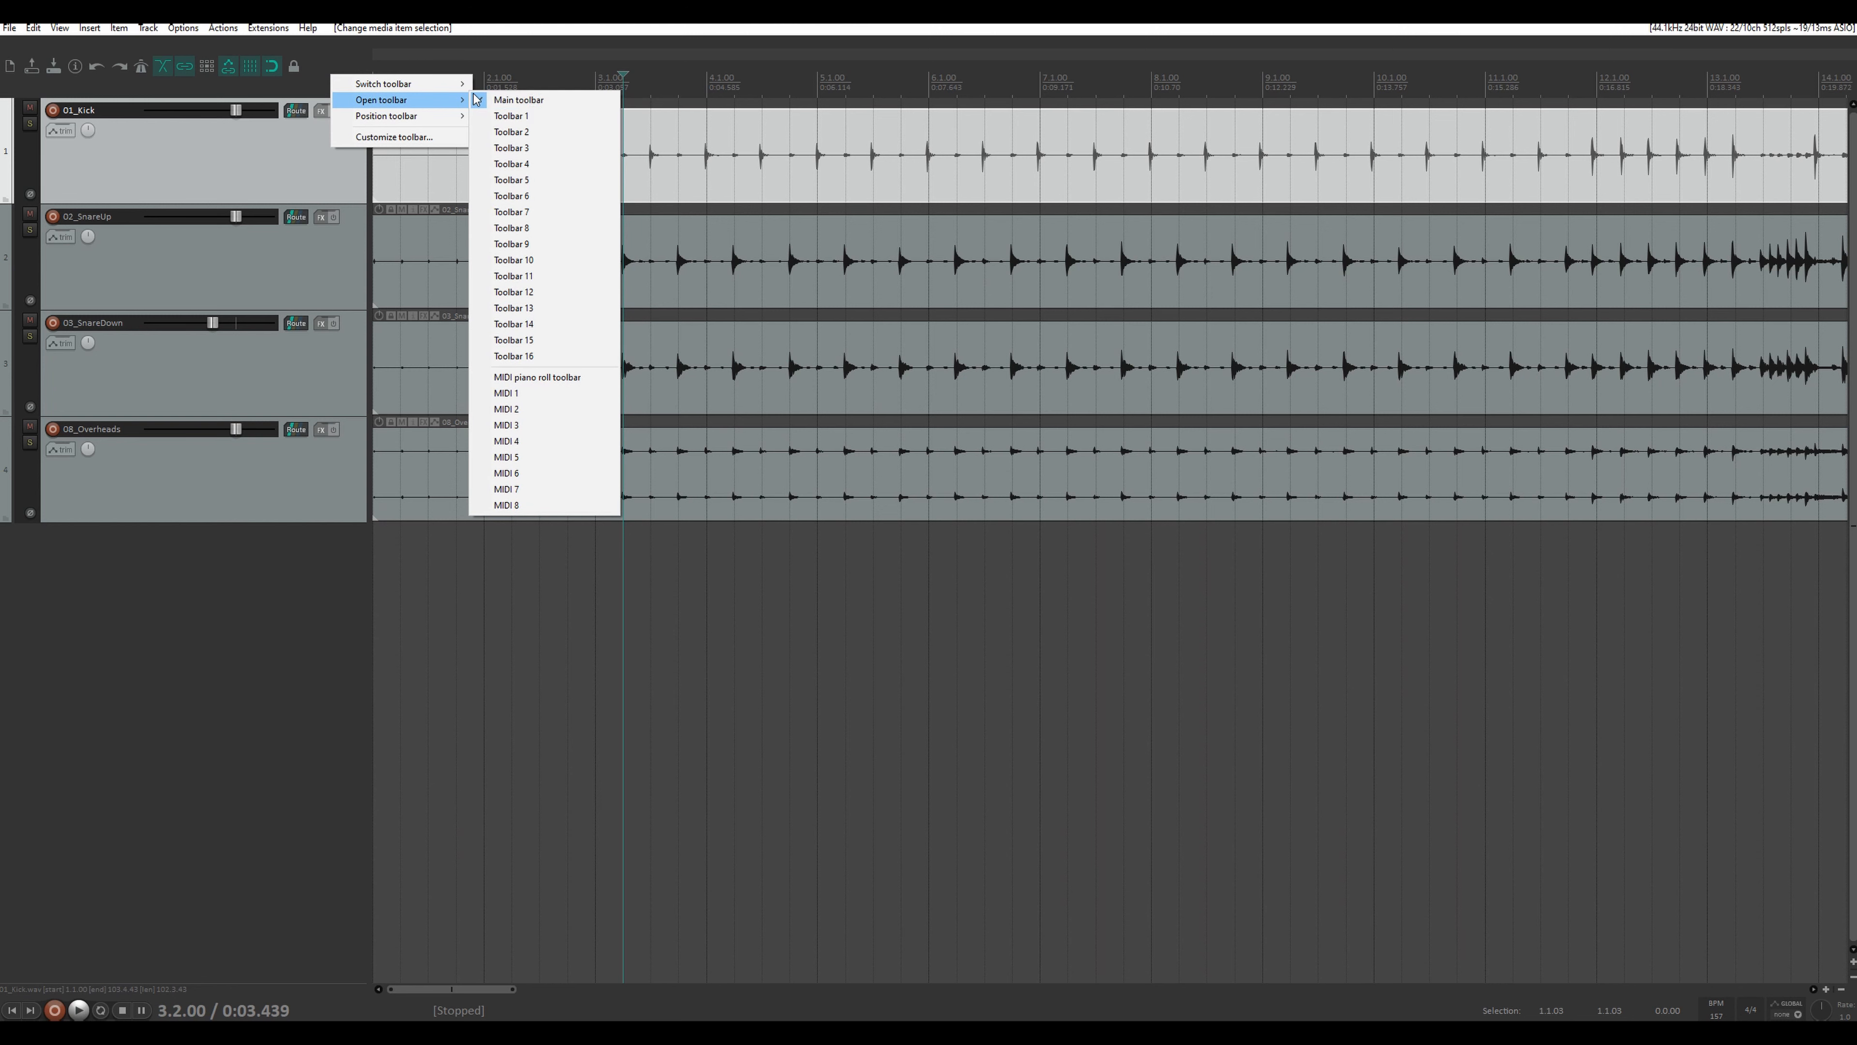
{"action": "left_click", "coordinate": [528, 116]}
{"action": "left_click_drag", "start_coordinate": [185, 47], "coordinate": [655, 130]}
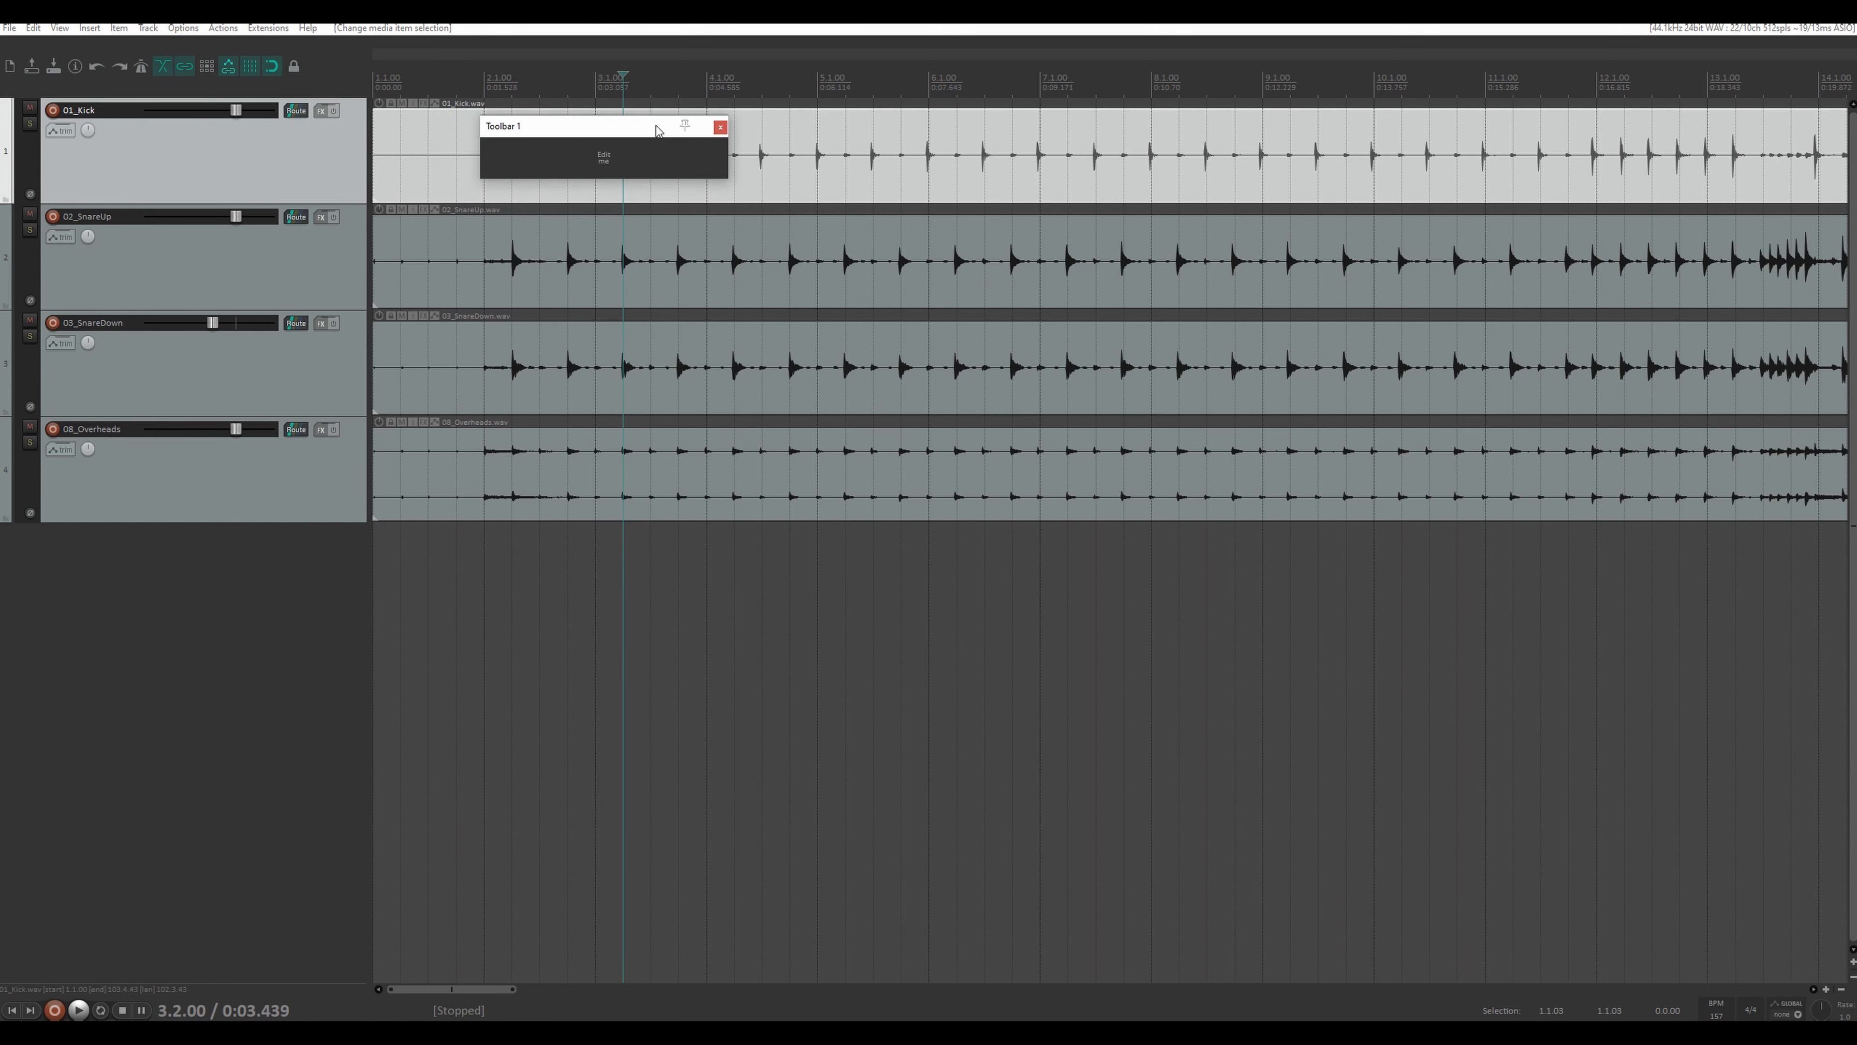
- Position Toolbar 1 in the Toolbar Docker and move the docker window over the middle of the arrange view
{"action": "right_click", "coordinate": [633, 175]}
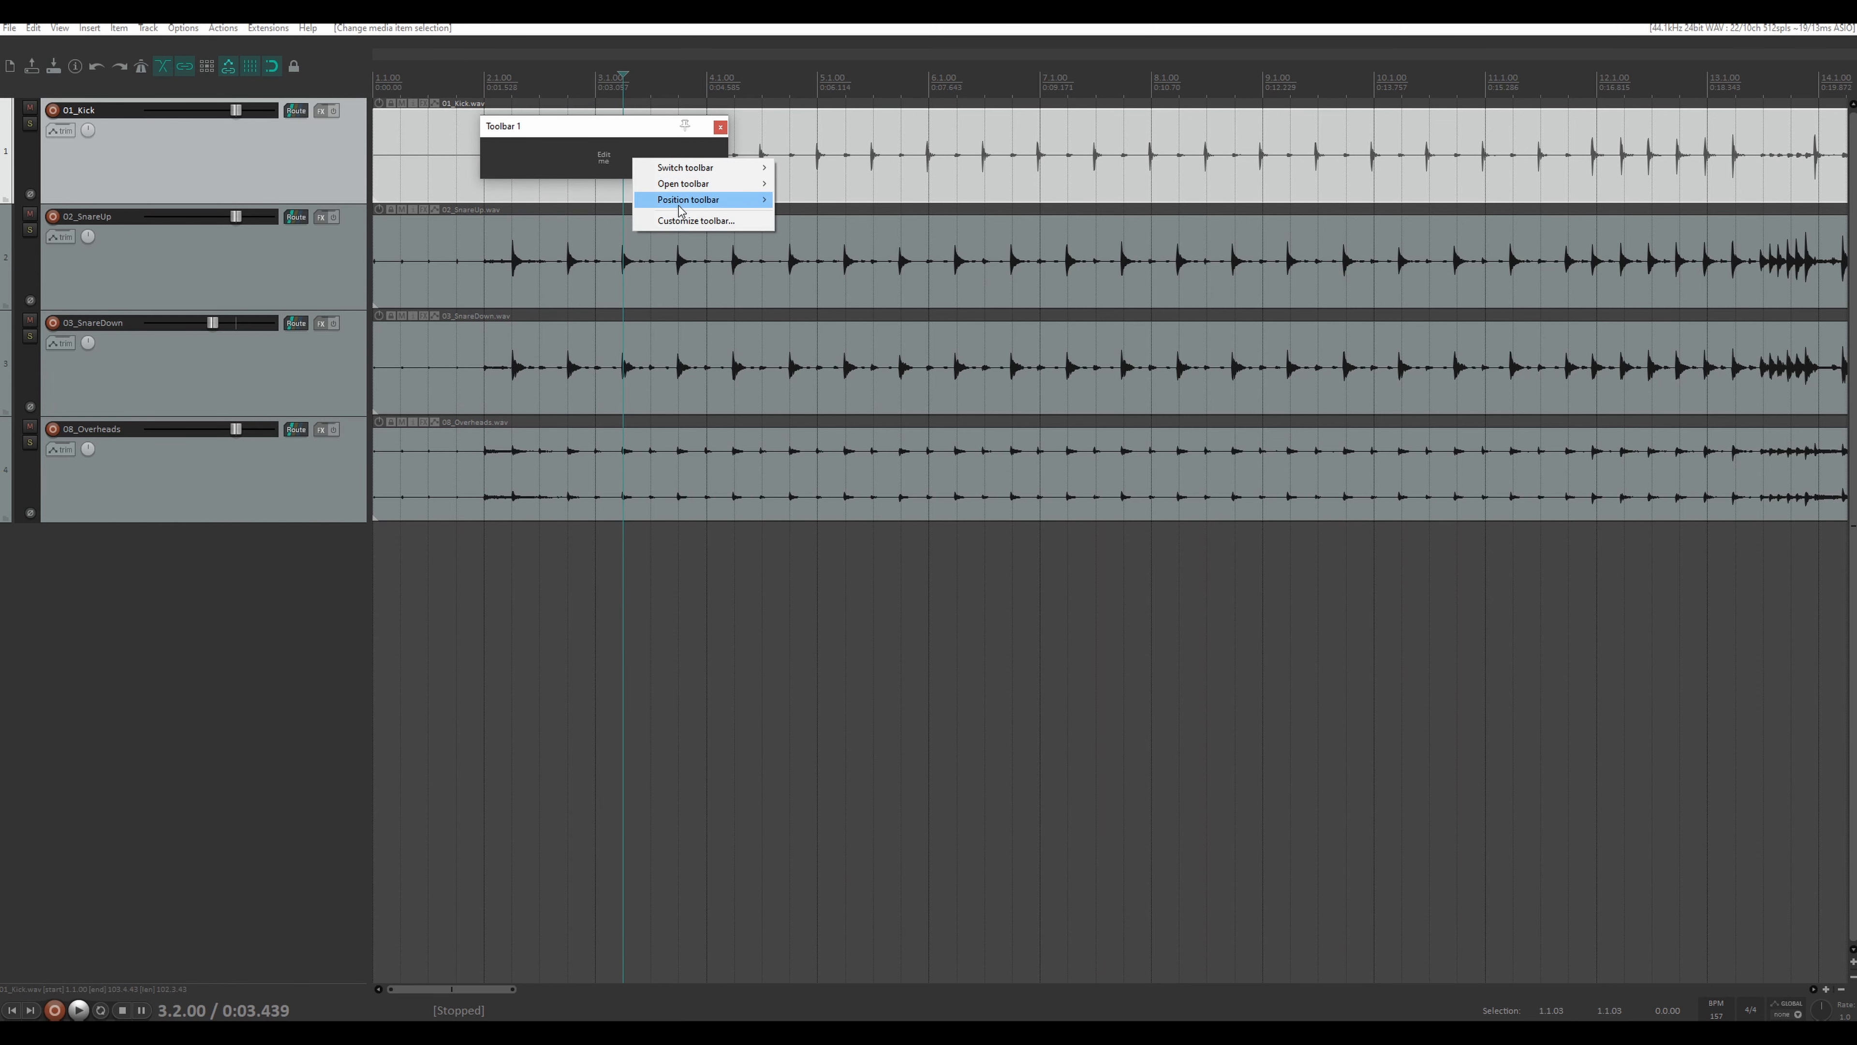
{"action": "mouse_move", "coordinate": [766, 198]}
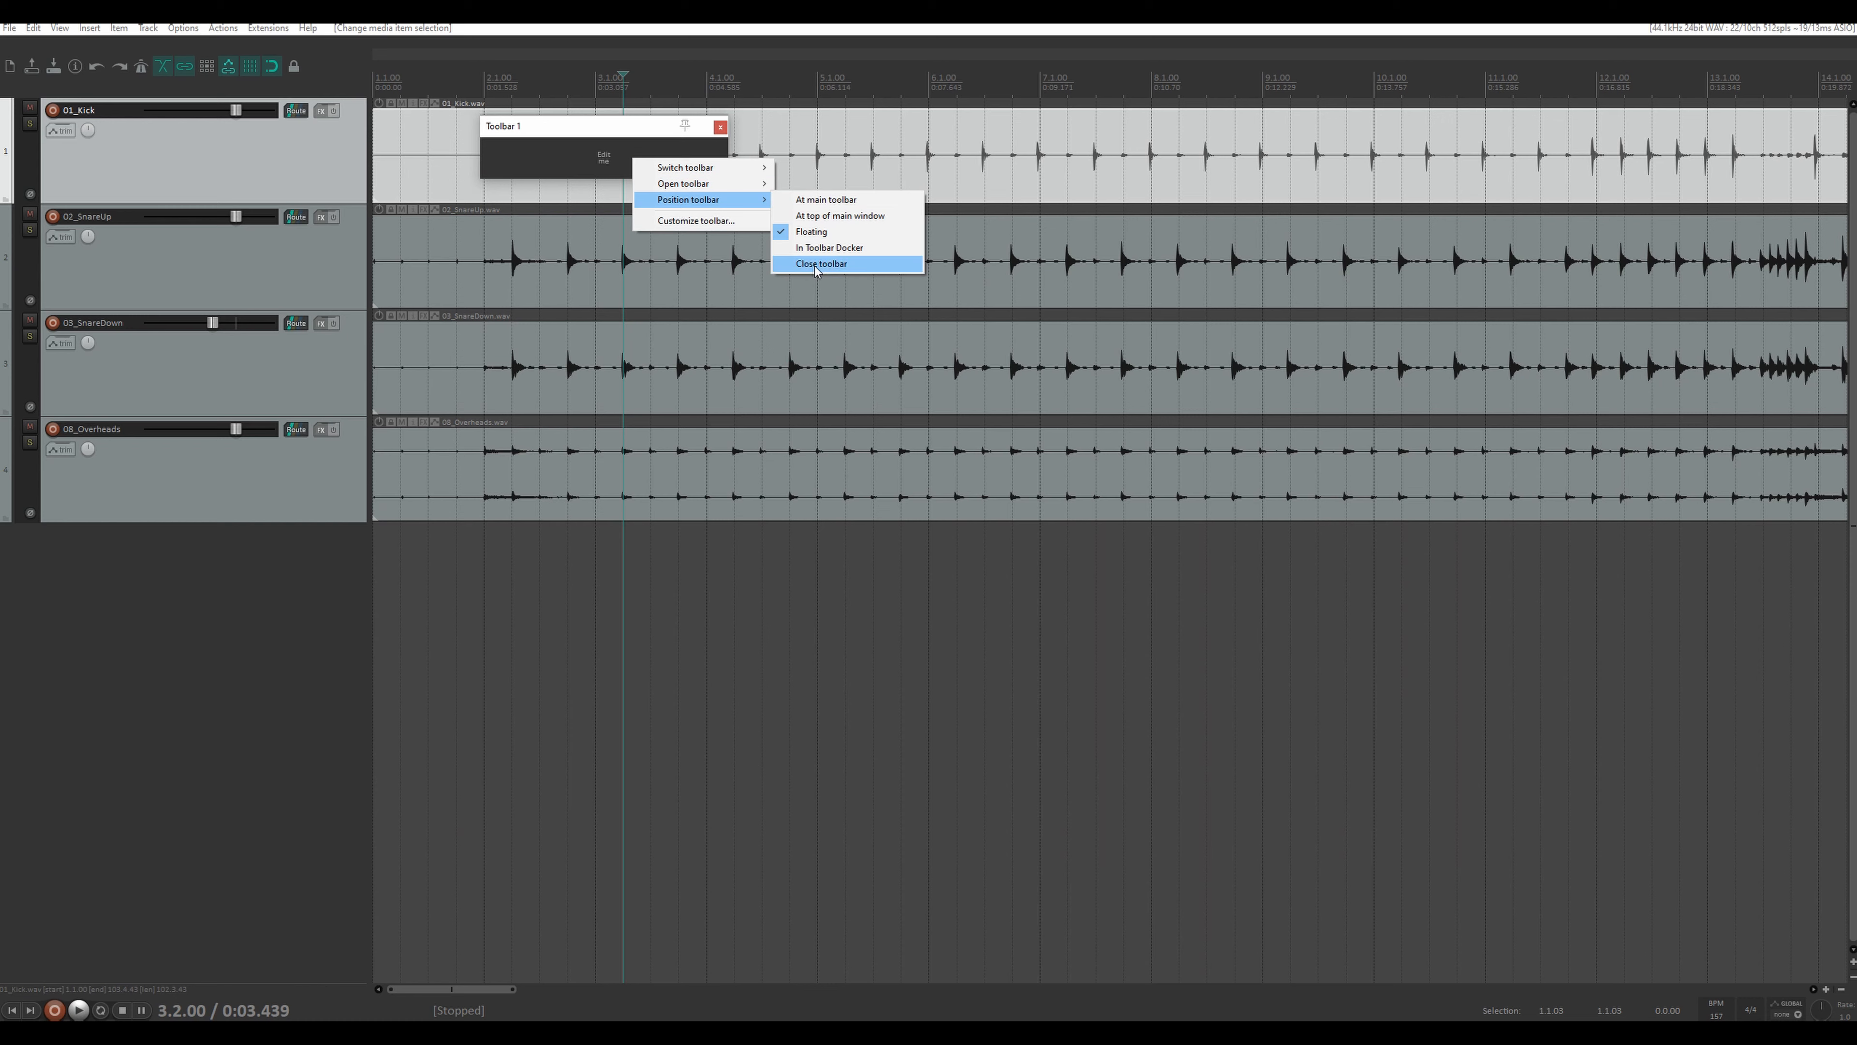
{"action": "left_click", "coordinate": [817, 249]}
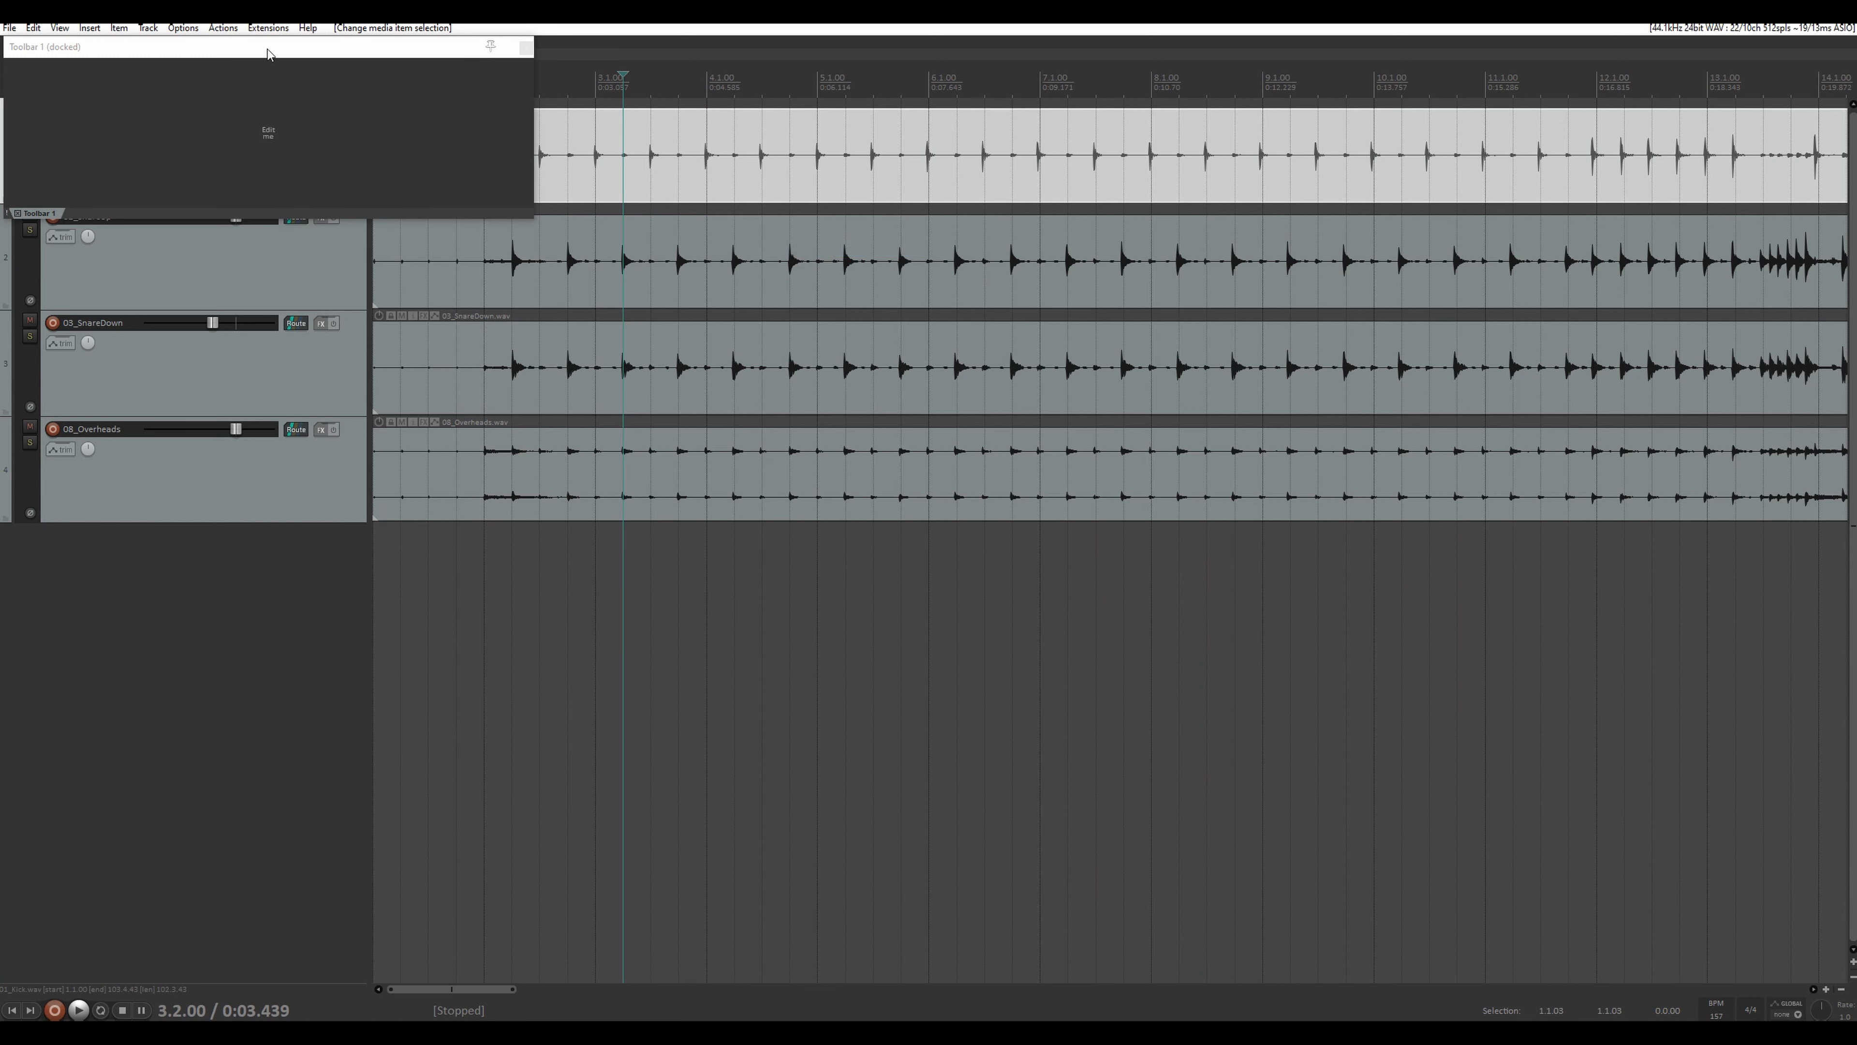
{"action": "left_click_drag", "start_coordinate": [268, 53], "coordinate": [808, 196]}
- Attach the Toolbar Docker to the main window with its position set to right, and narrow it to a slim strip
{"action": "right_click", "coordinate": [552, 359]}
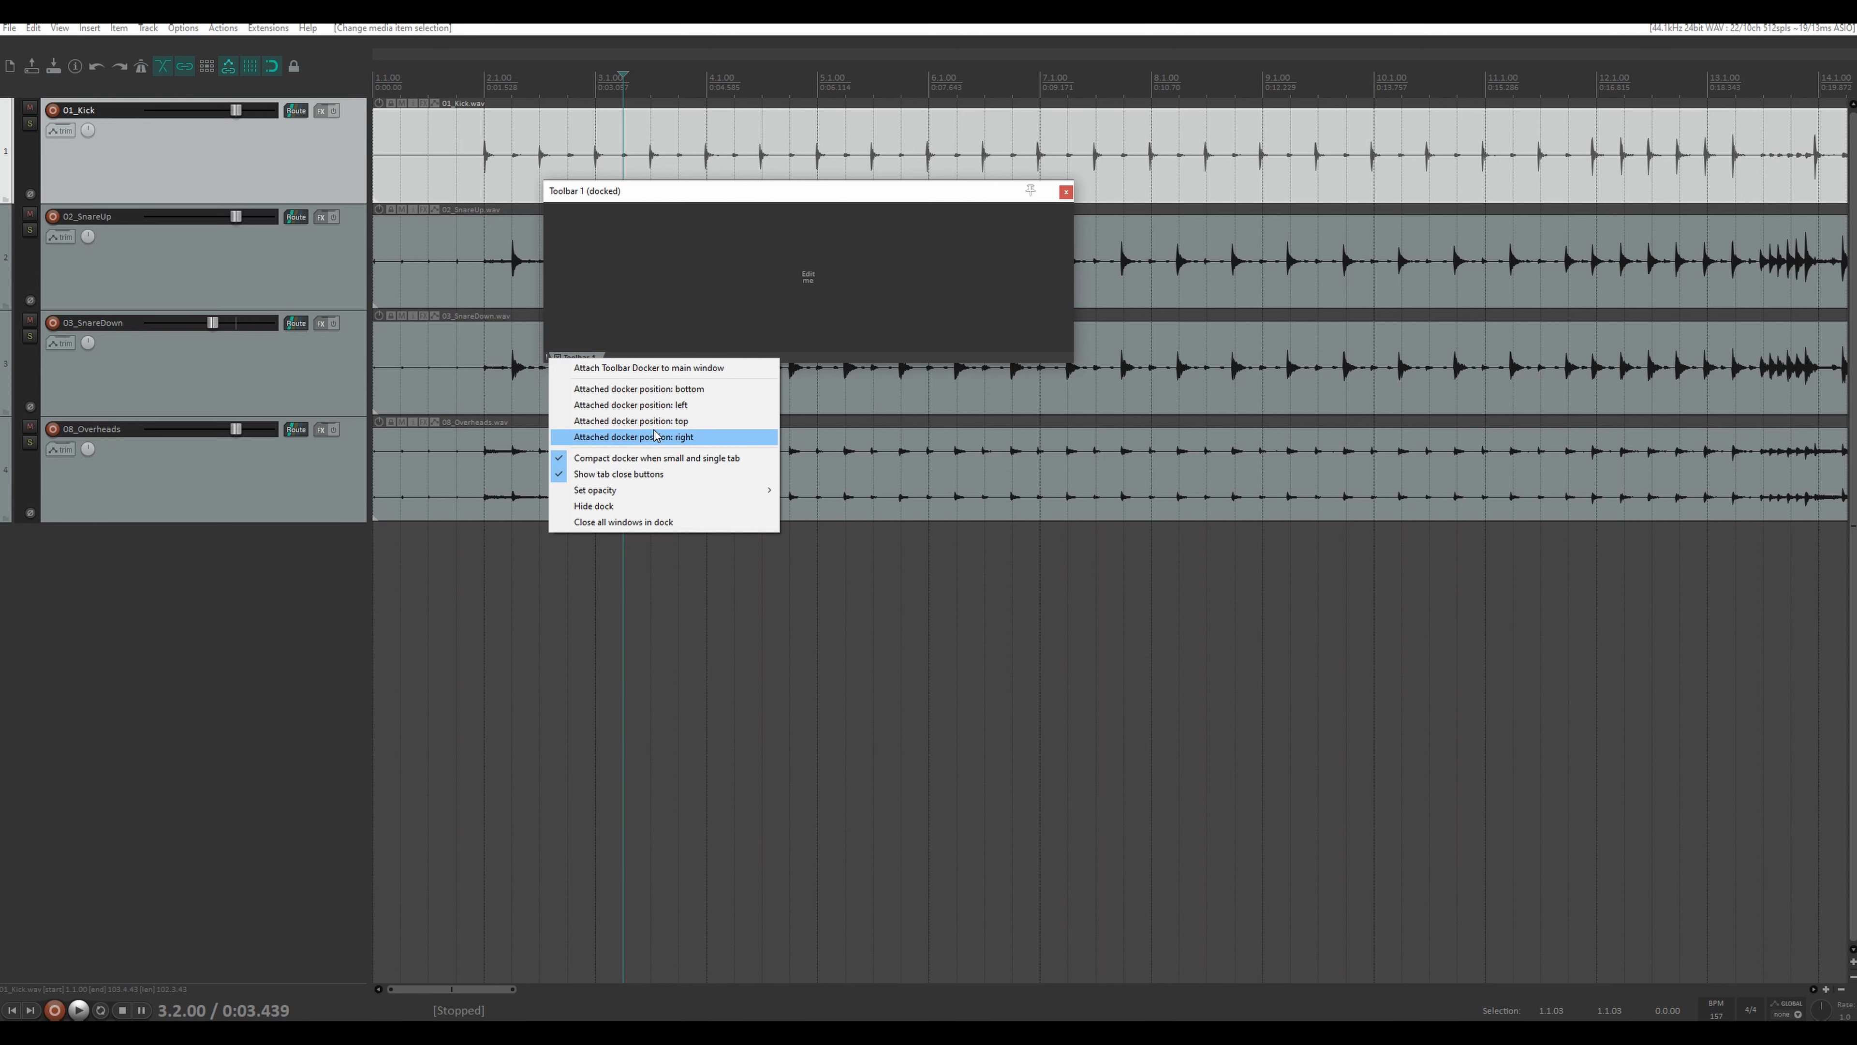
{"action": "left_click", "coordinate": [661, 390]}
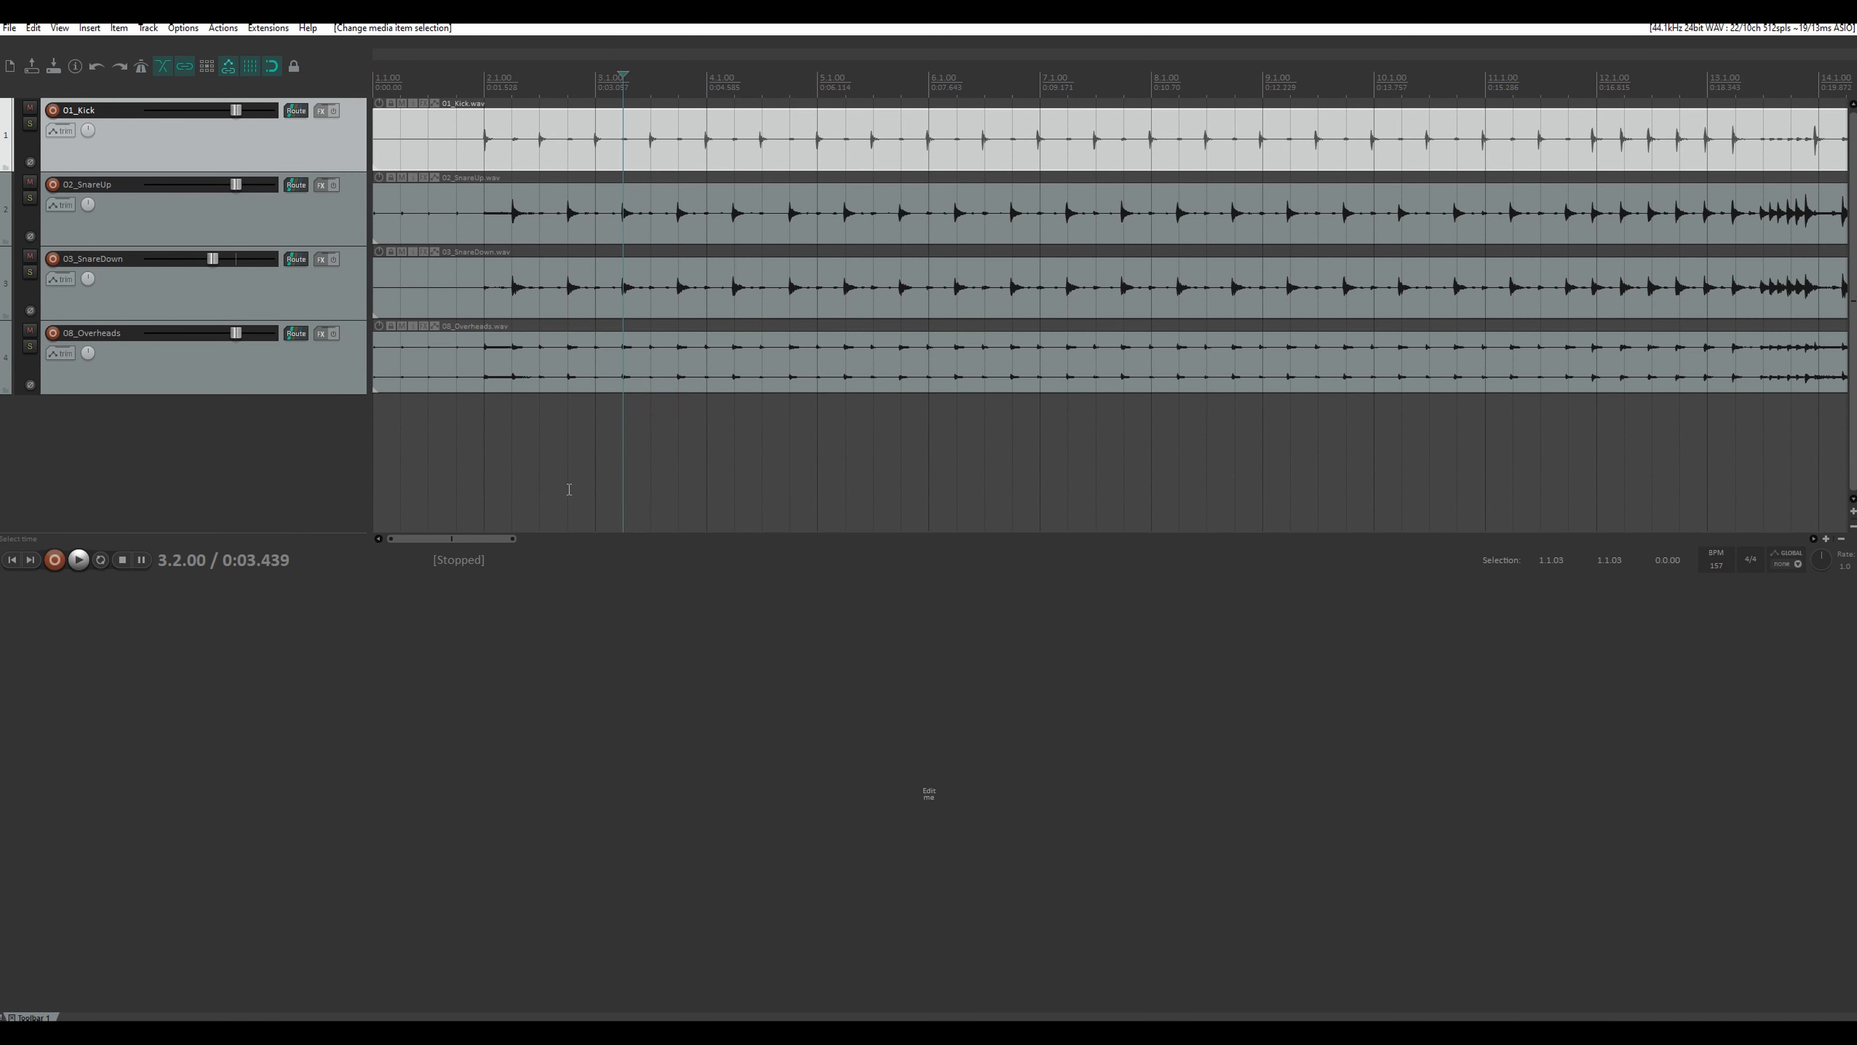
{"action": "right_click", "coordinate": [3, 1017]}
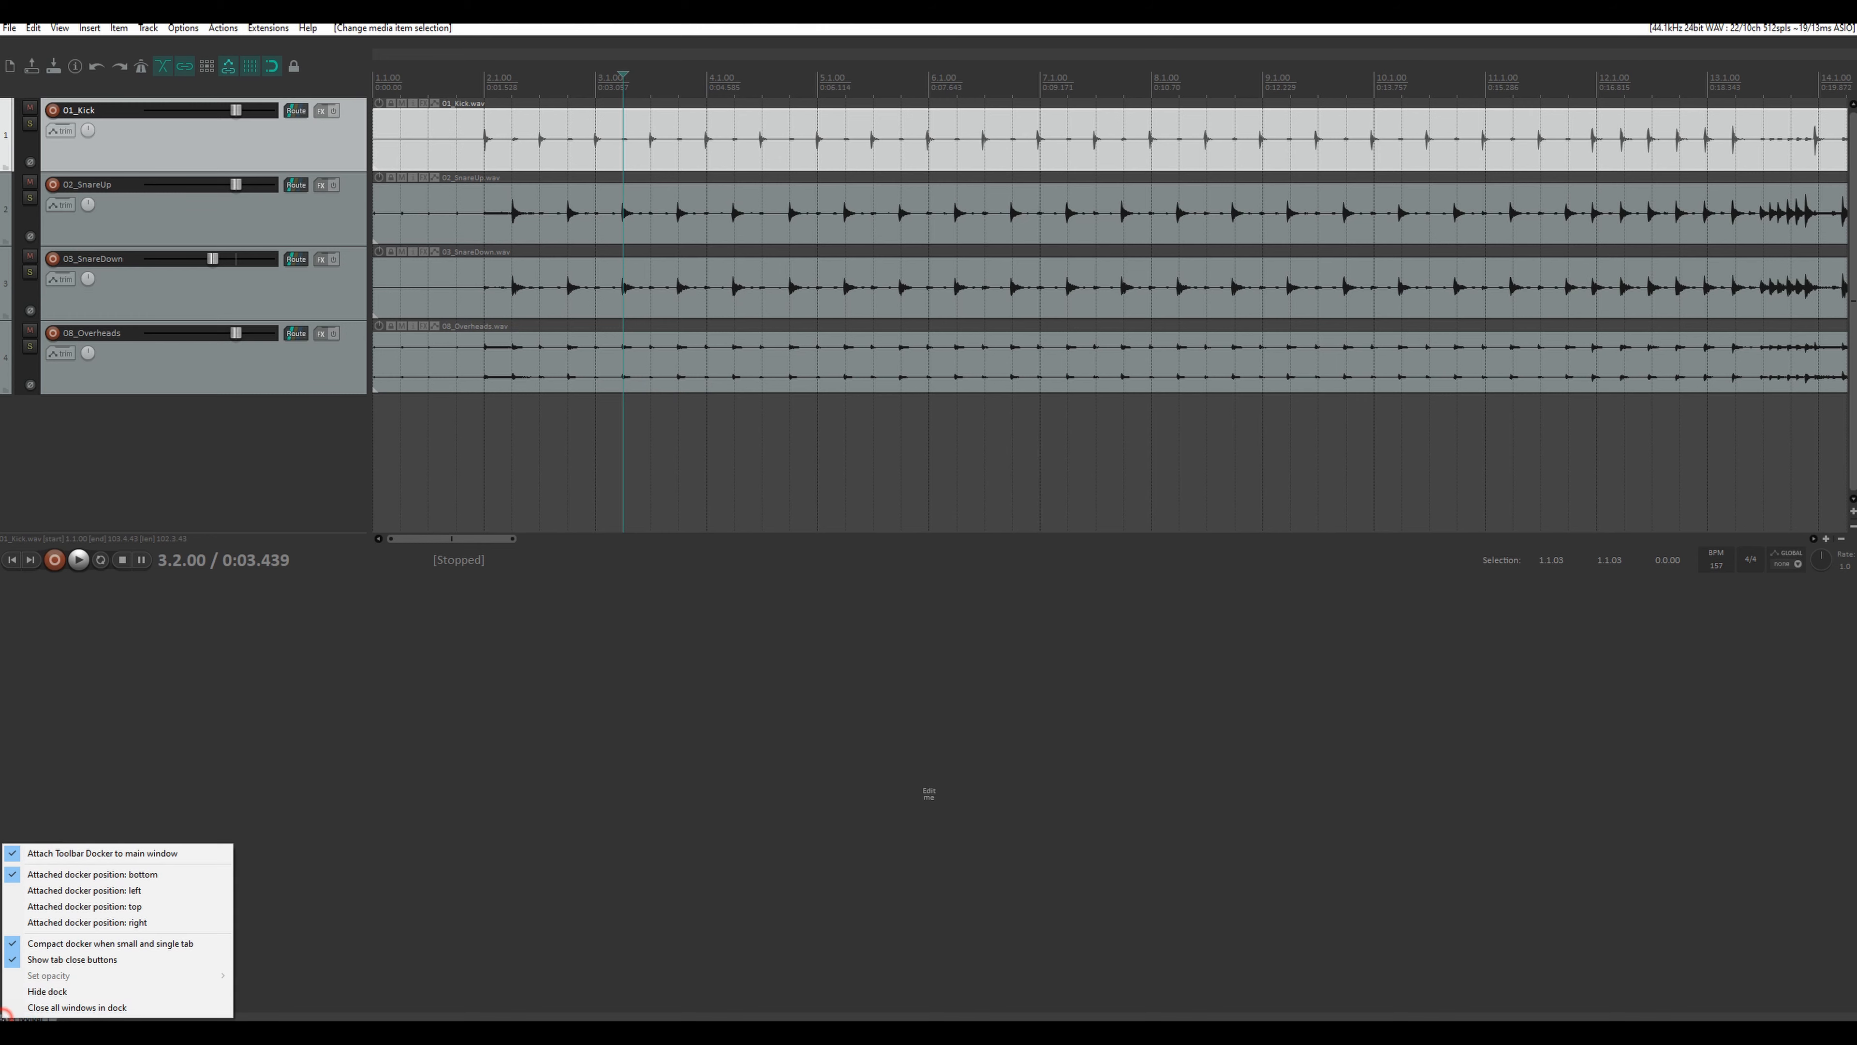
{"action": "left_click", "coordinate": [122, 922]}
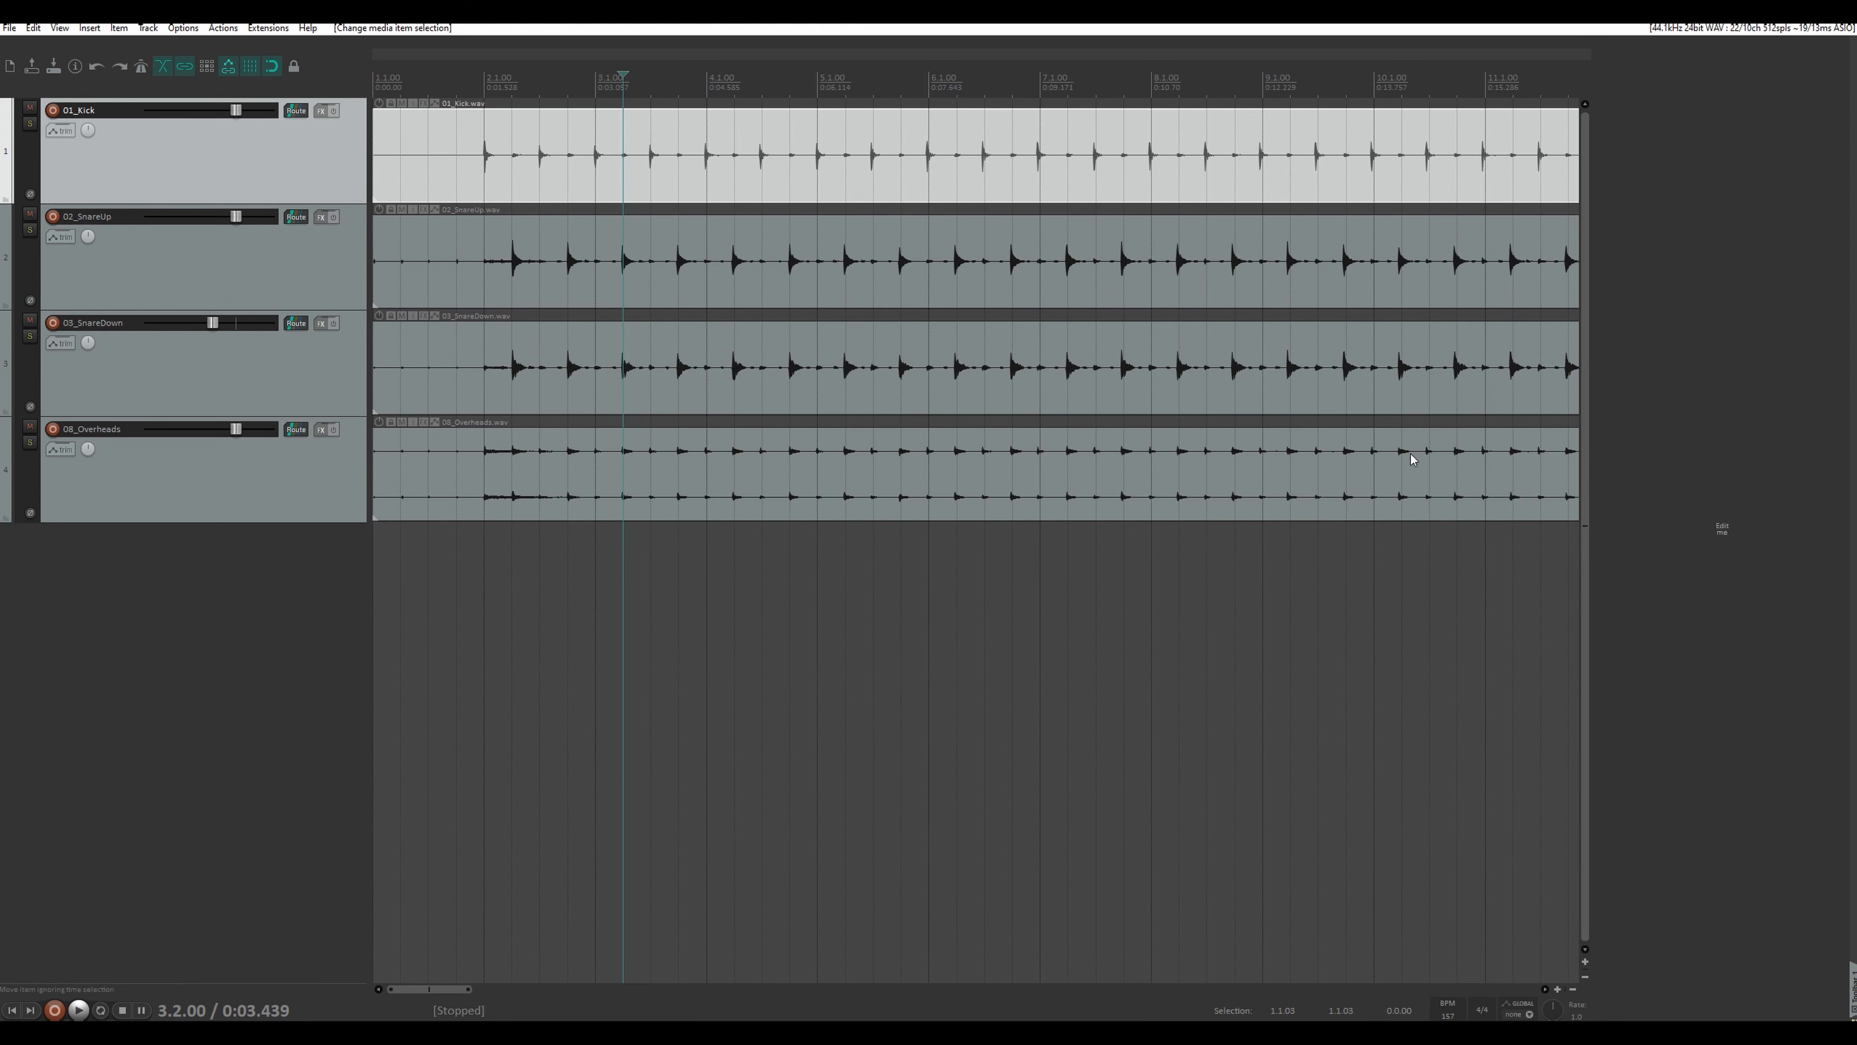
{"action": "left_click_drag", "start_coordinate": [1594, 380], "coordinate": [1834, 354]}
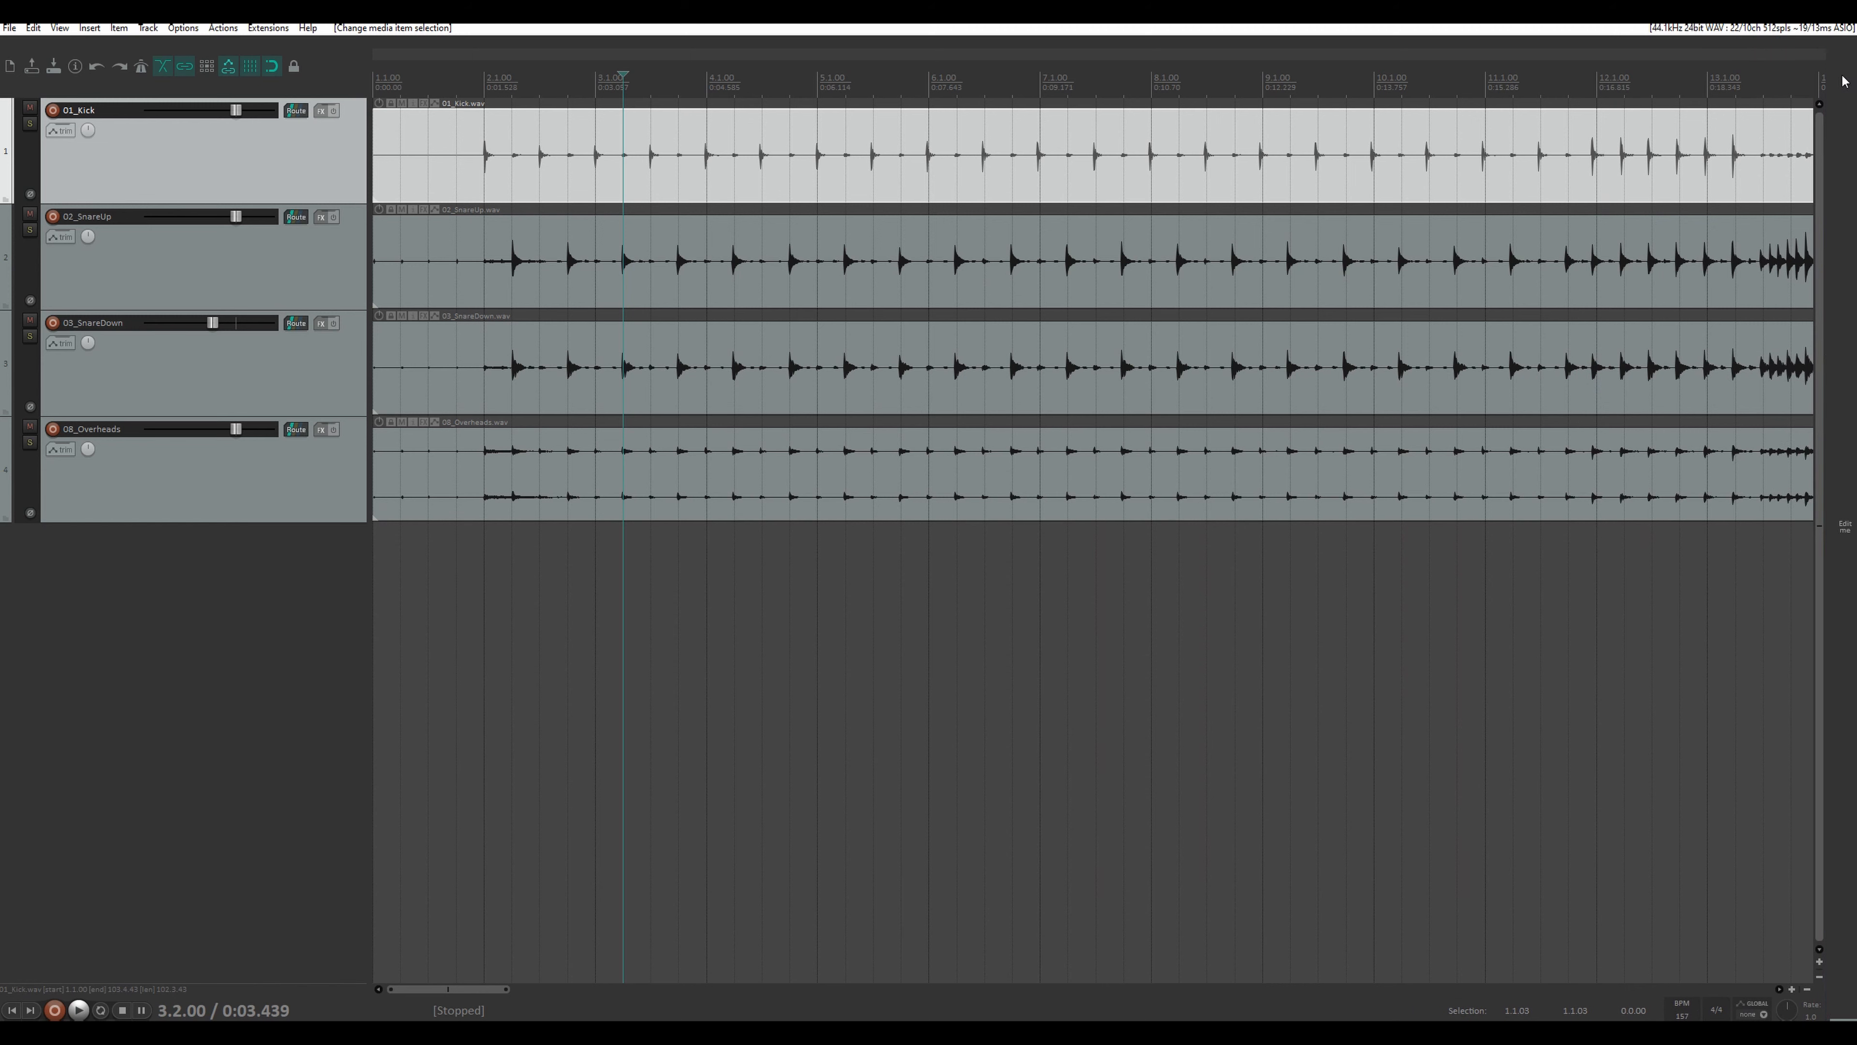
- Open the customization of the docked Toolbar 1 and retitle it OUTILS
{"action": "left_click", "coordinate": [1844, 531]}
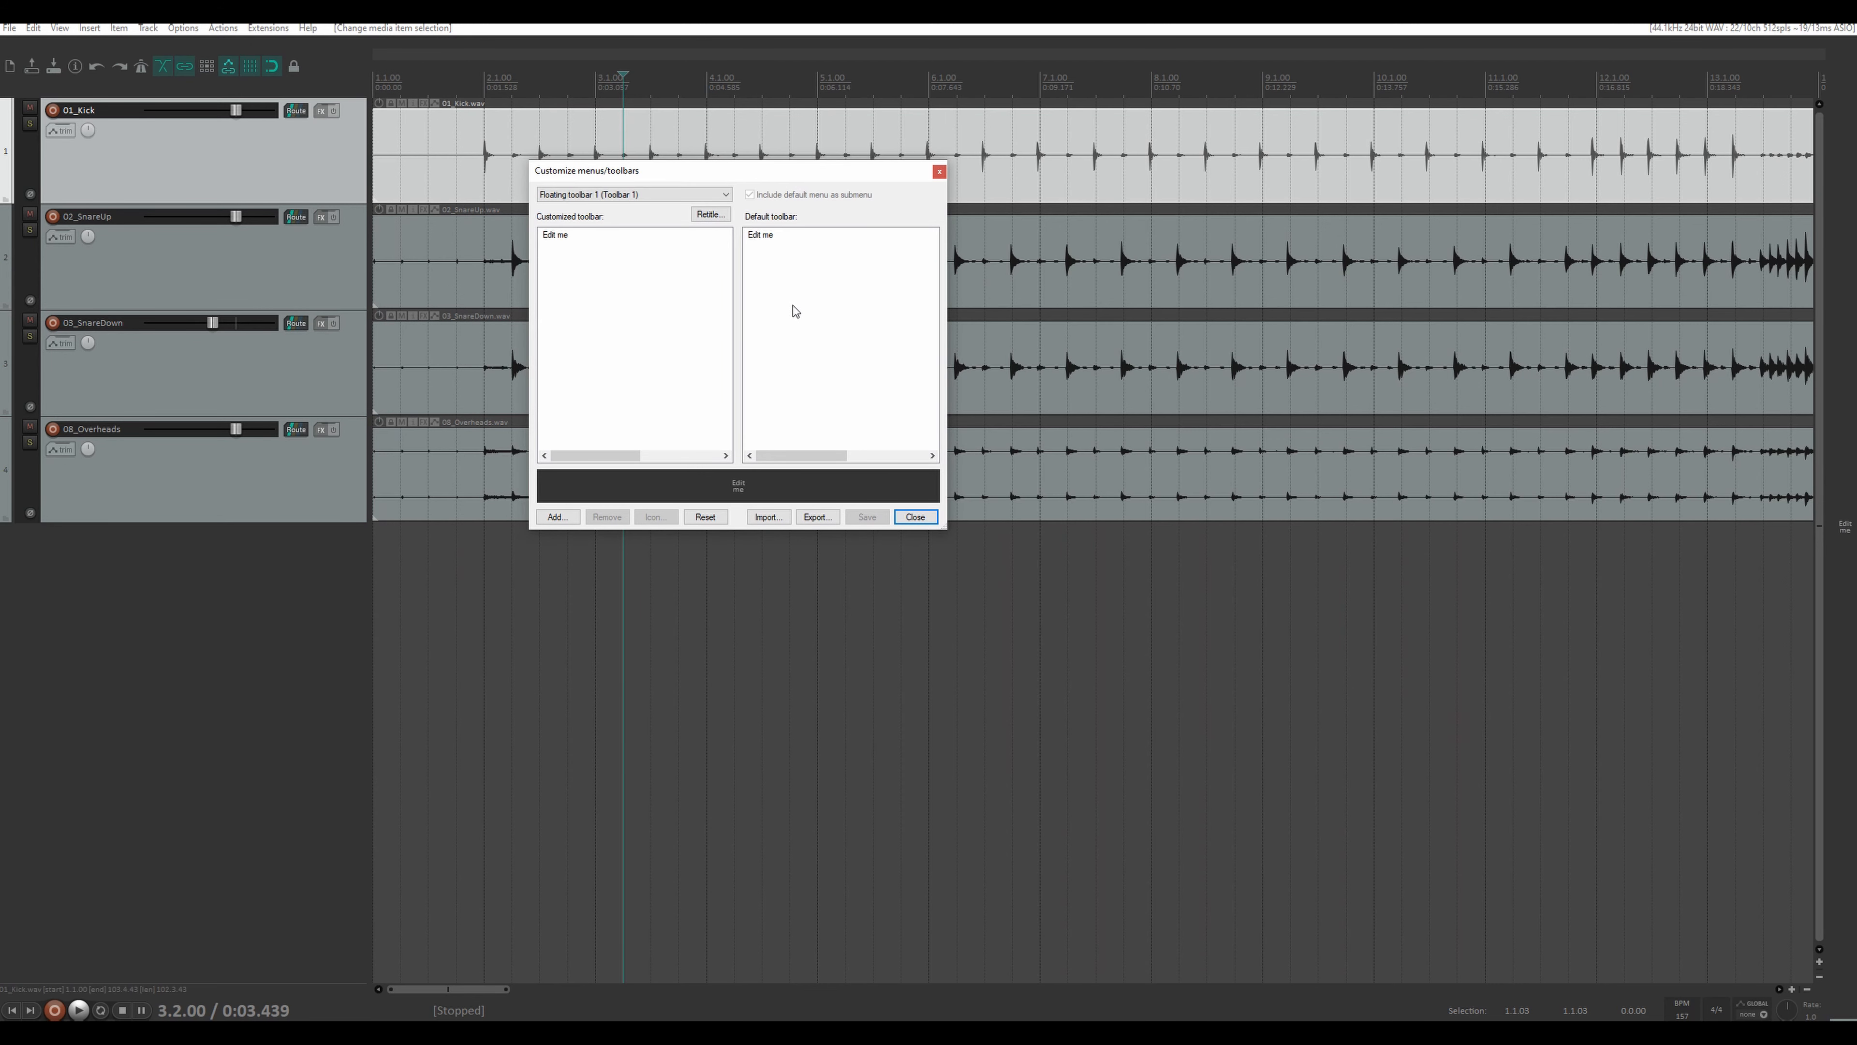
{"action": "left_click", "coordinate": [710, 214]}
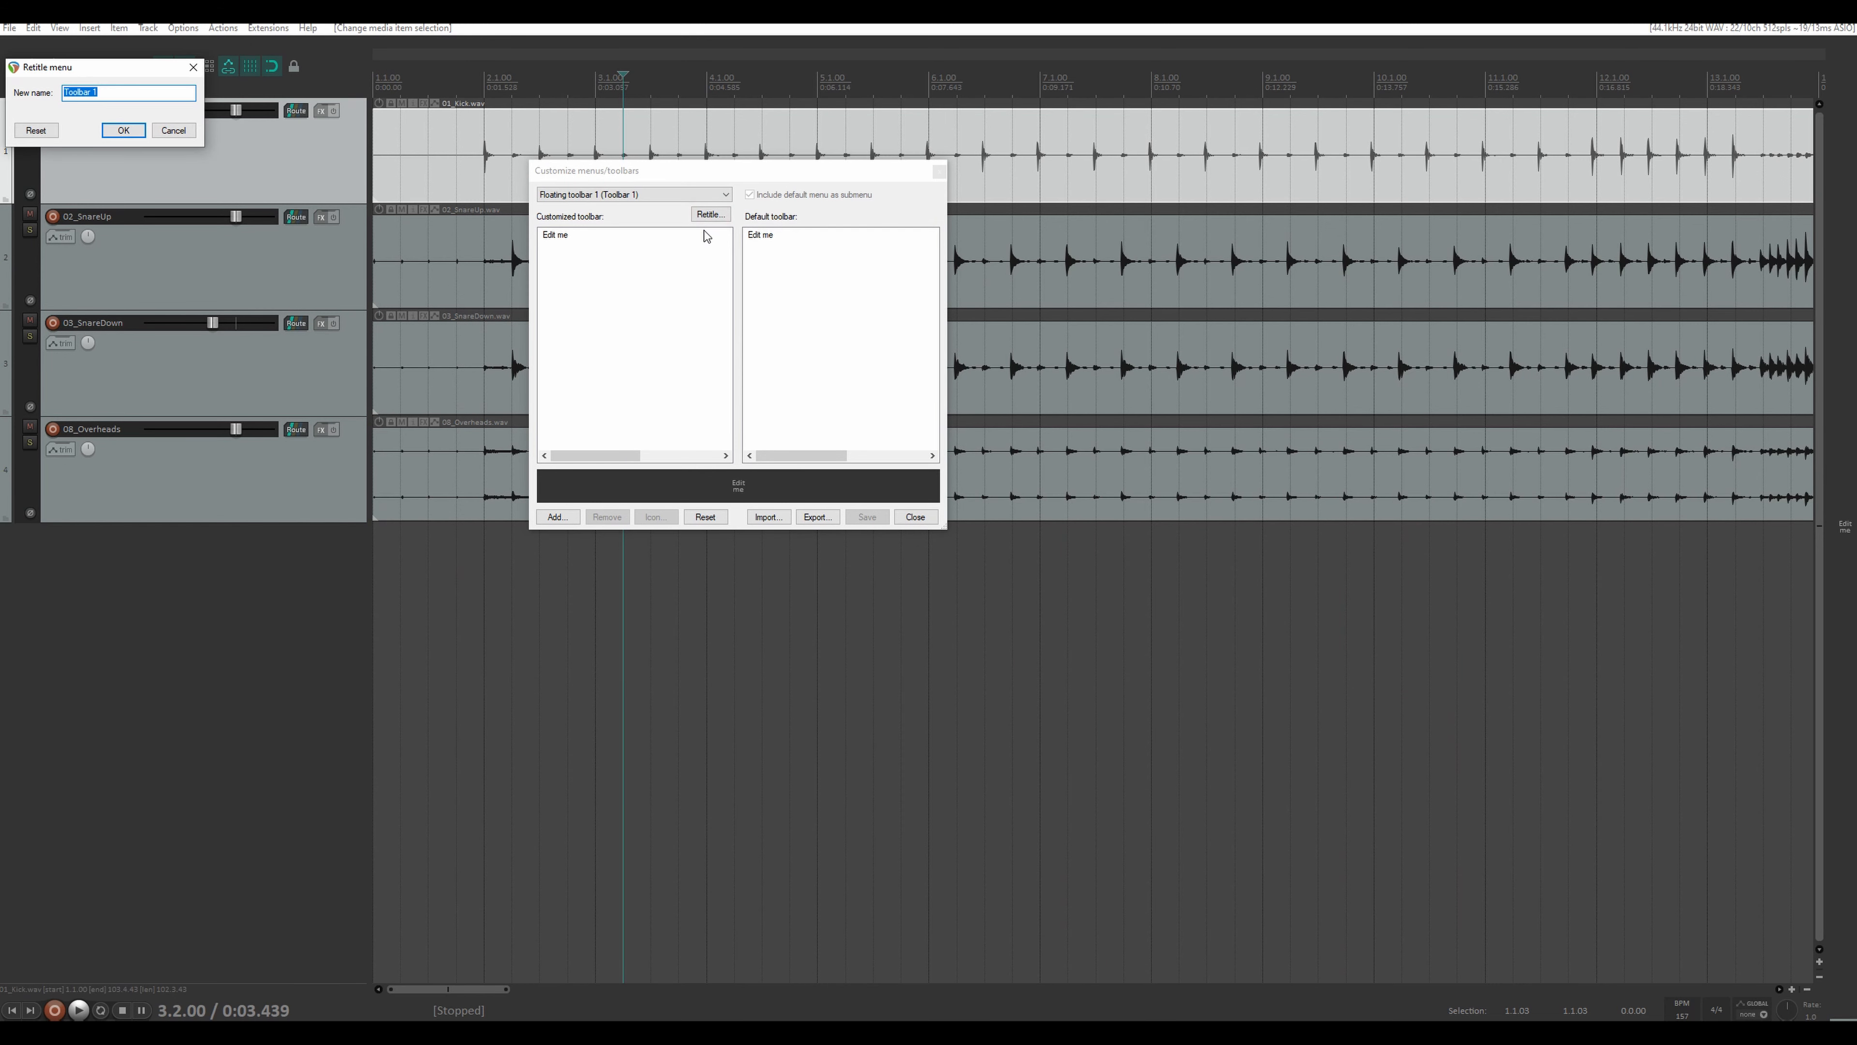
{"action": "type", "text": "OUTILS"}
{"action": "left_click", "coordinate": [122, 130]}
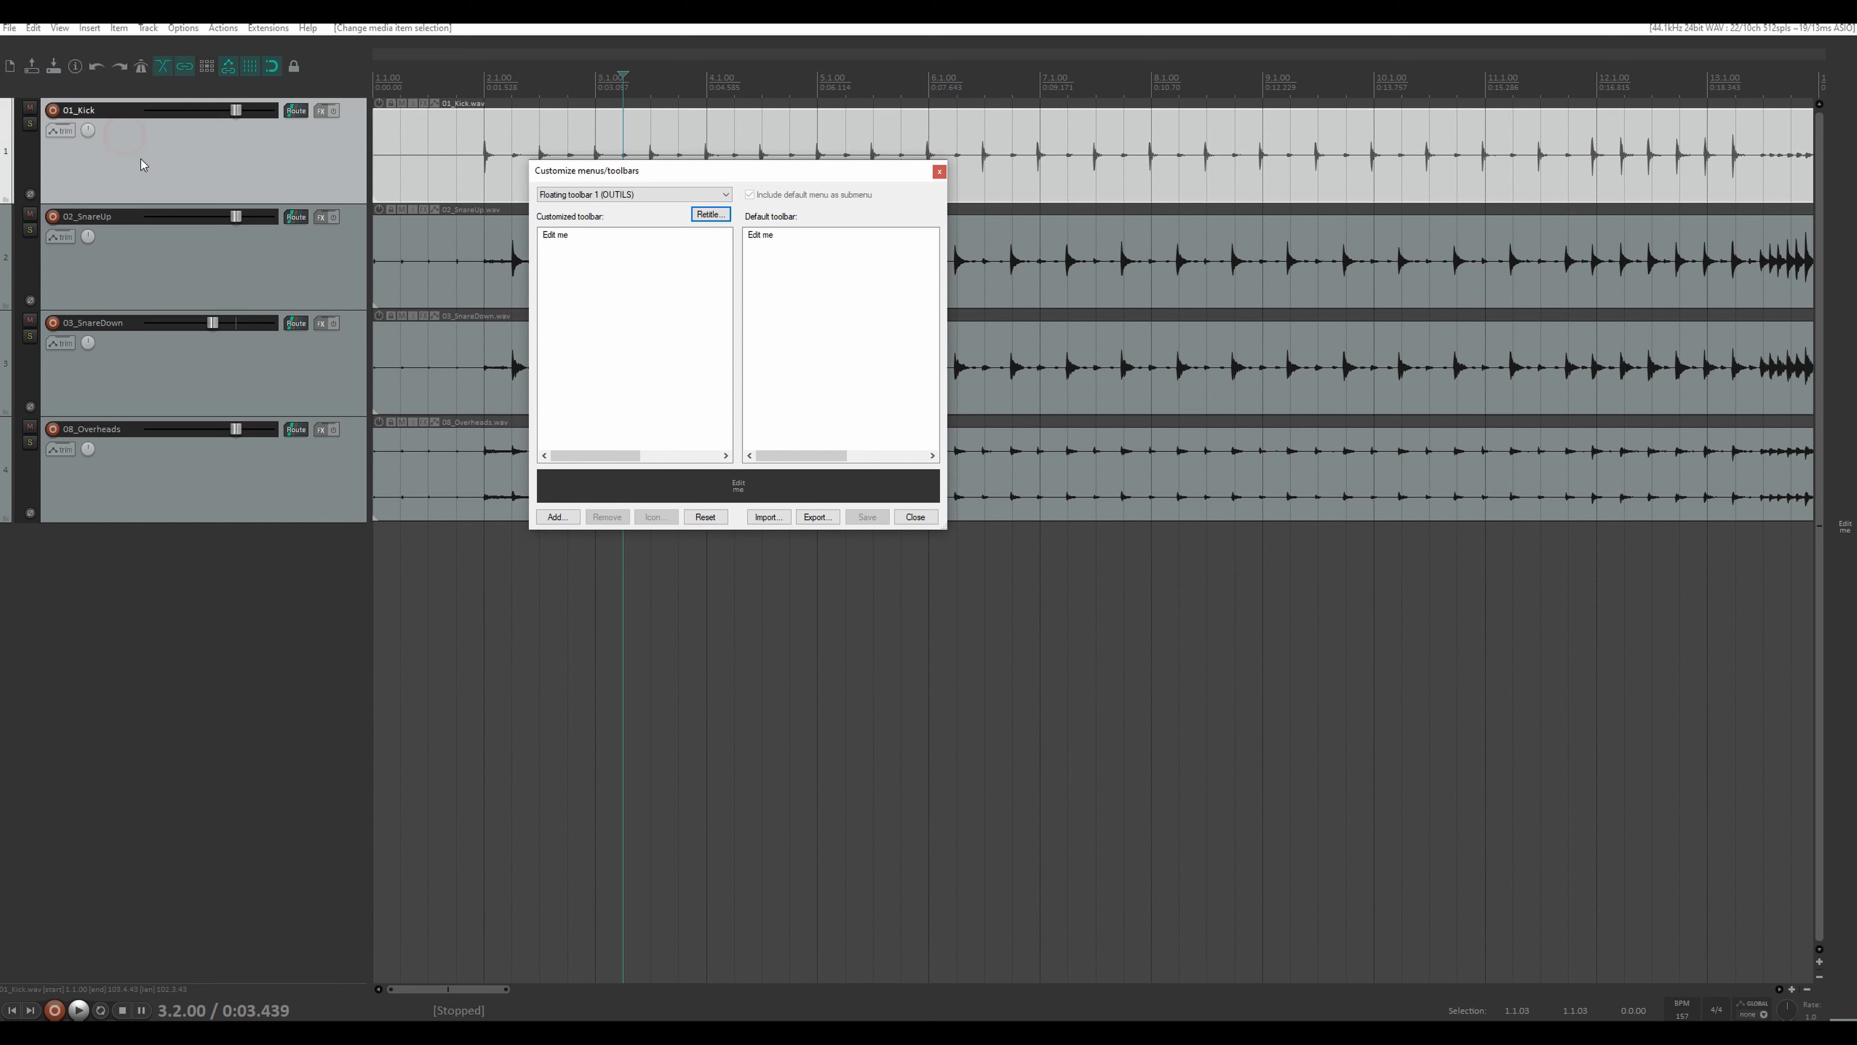
- Find the action assigned to the S shortcut, "Item: Split items at edit or play cursor", and add it to the OUTILS toolbar
{"action": "left_click", "coordinate": [557, 516]}
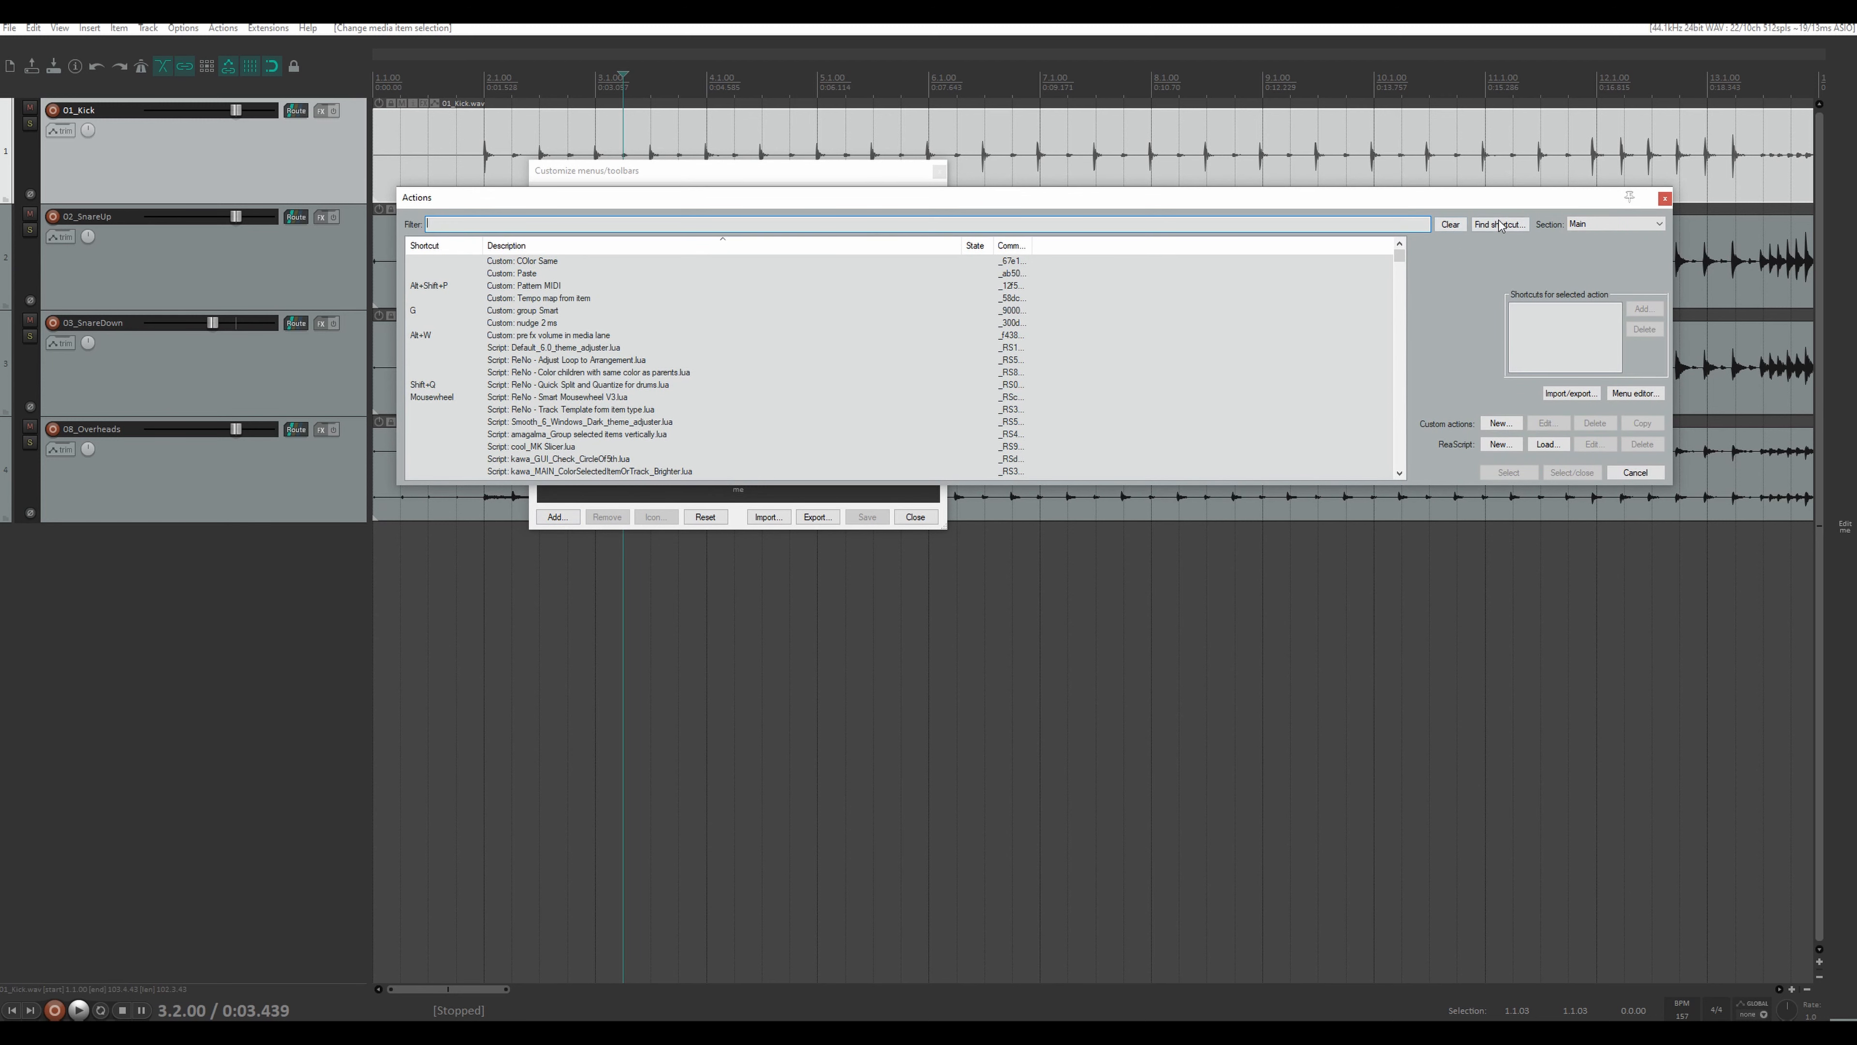
{"action": "left_click", "coordinate": [1498, 225]}
{"action": "key", "text": "s"}
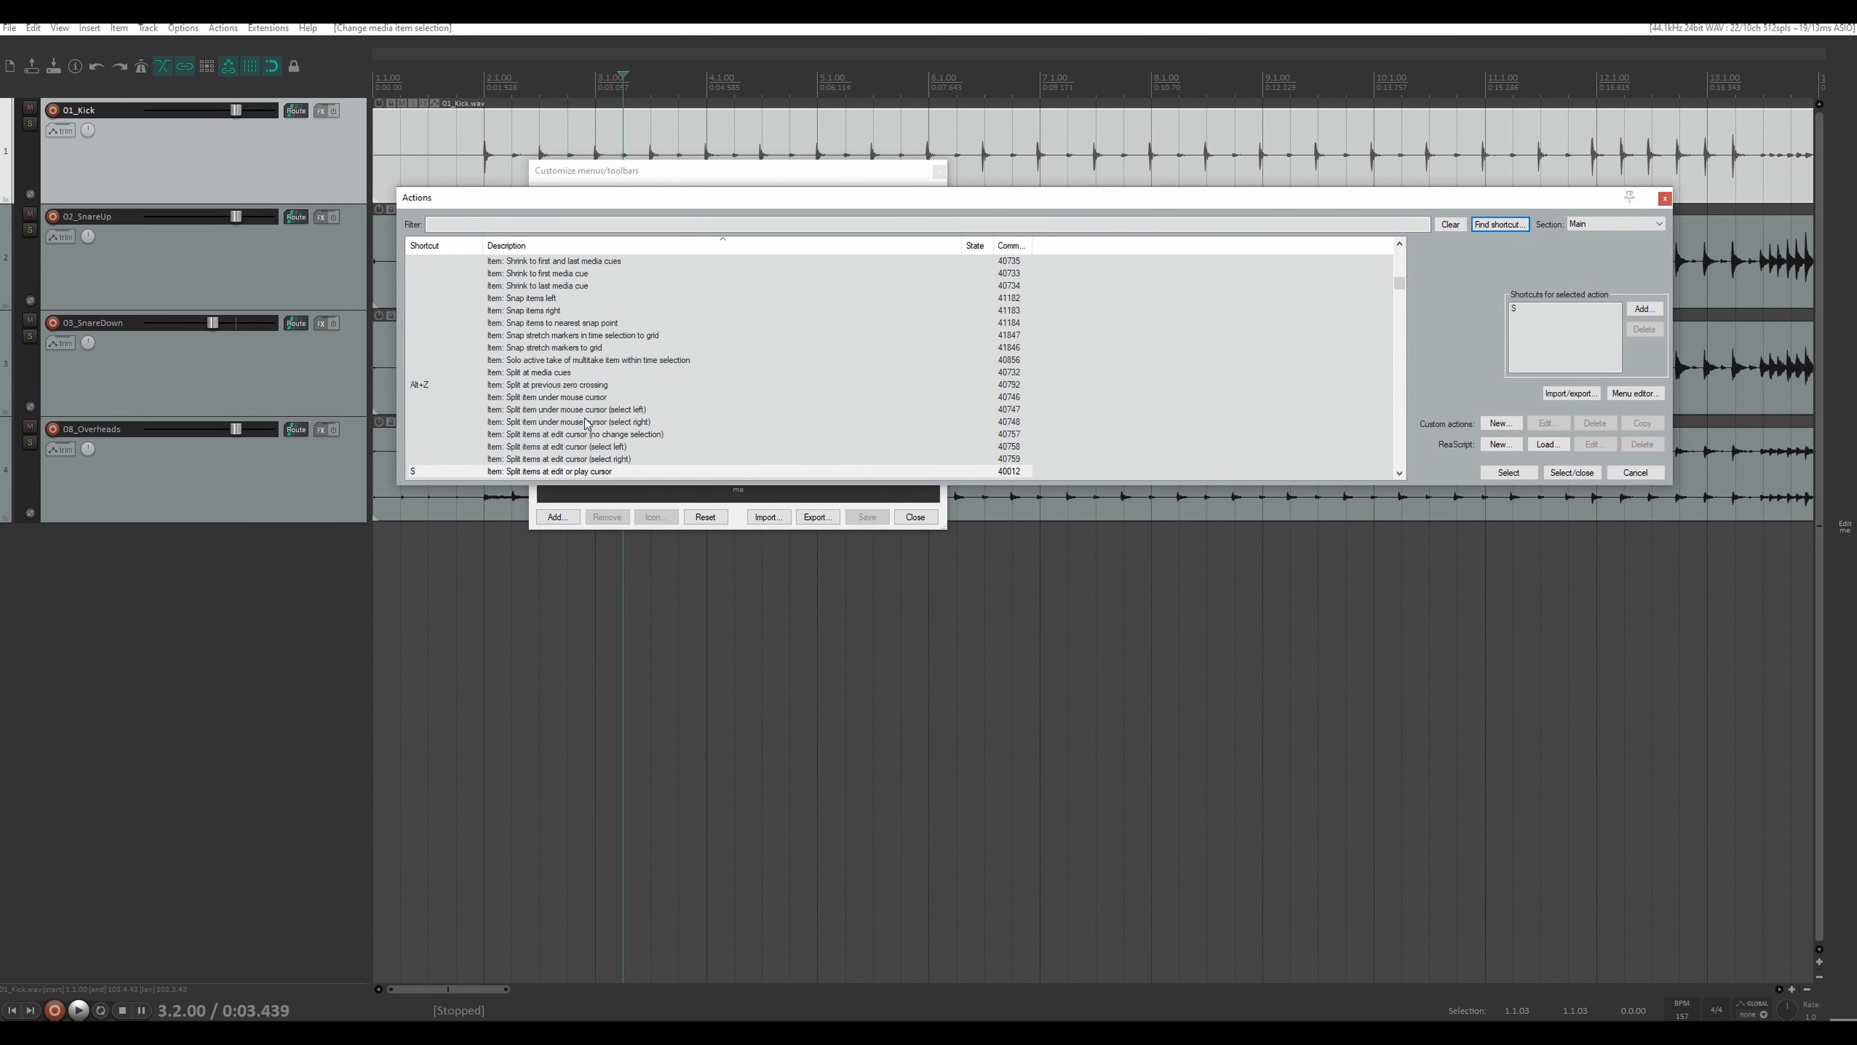
{"action": "scroll", "coordinate": [561, 399], "scroll_direction": "down", "scroll_amount": 2}
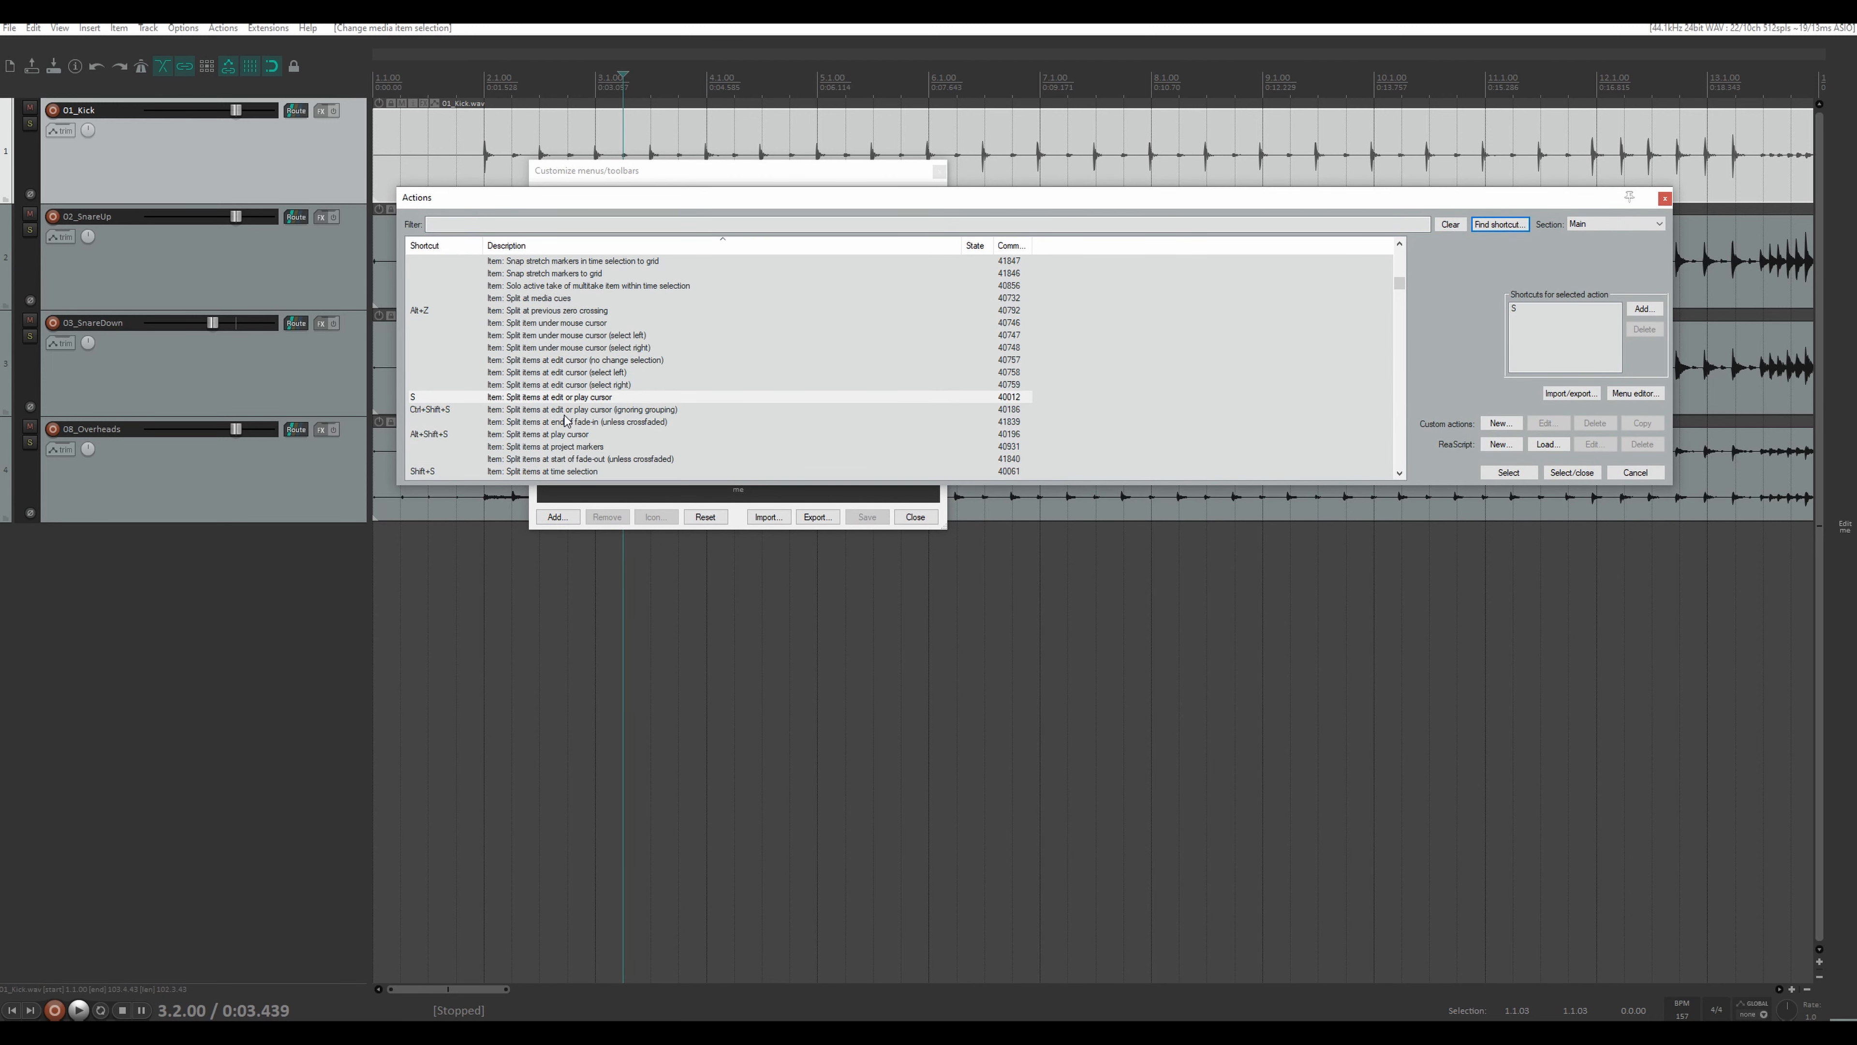
{"action": "left_click", "coordinate": [541, 397]}
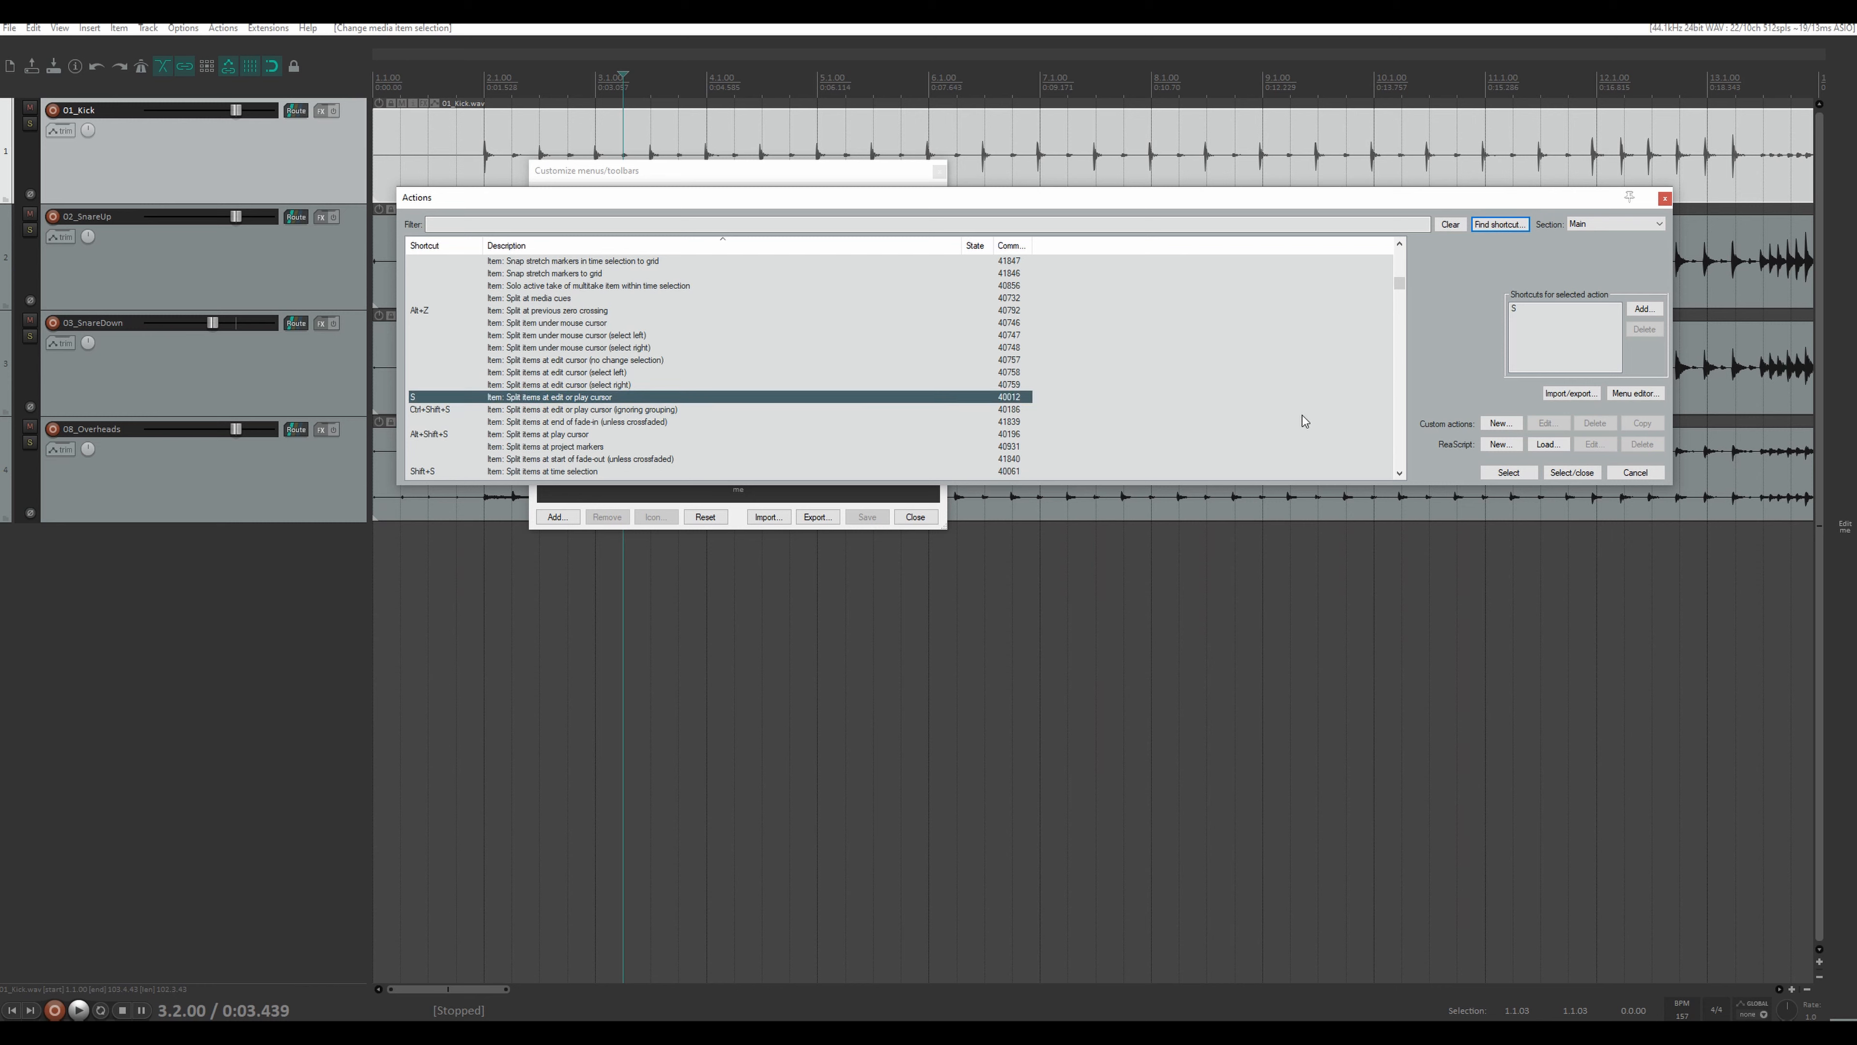
{"action": "left_click", "coordinate": [1507, 473]}
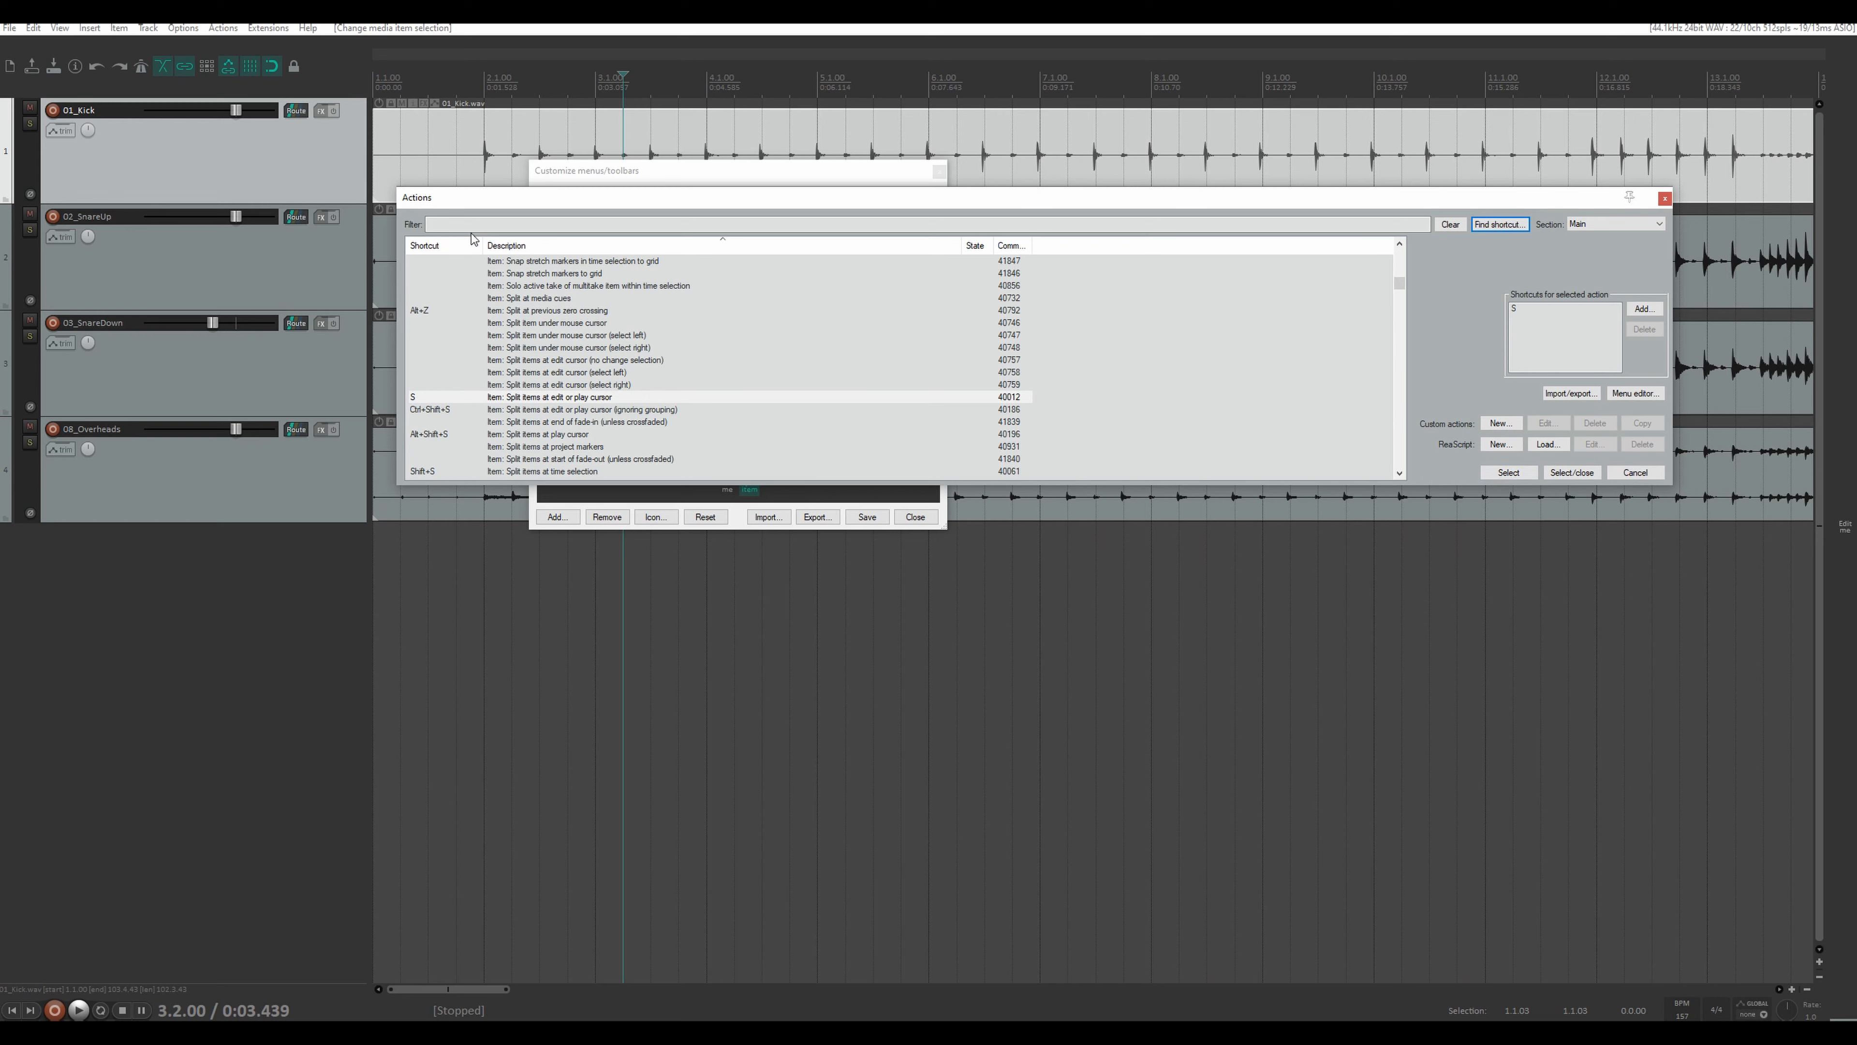
- Filter the actions by "stretch marker" and add "Item: Add stretch marker at cursor" to the toolbar
{"action": "left_click", "coordinate": [453, 225]}
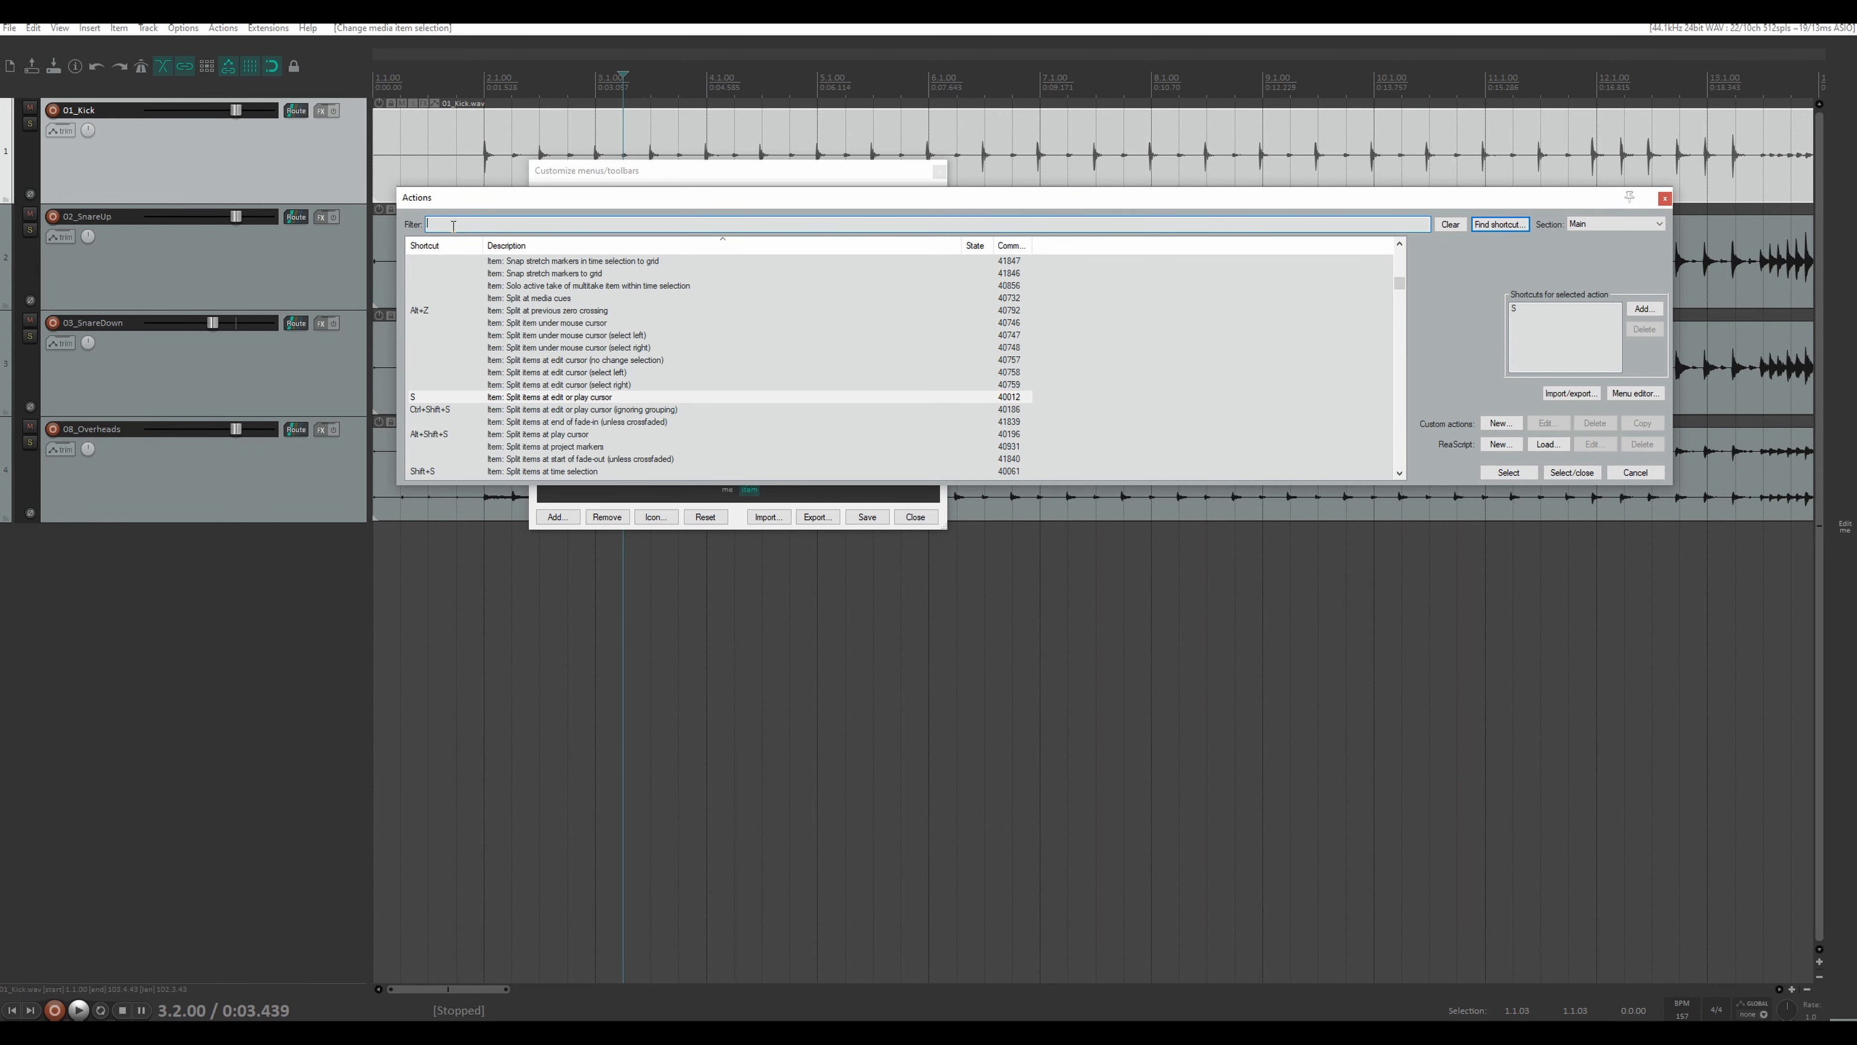
{"action": "type", "text": "stretch ma"}
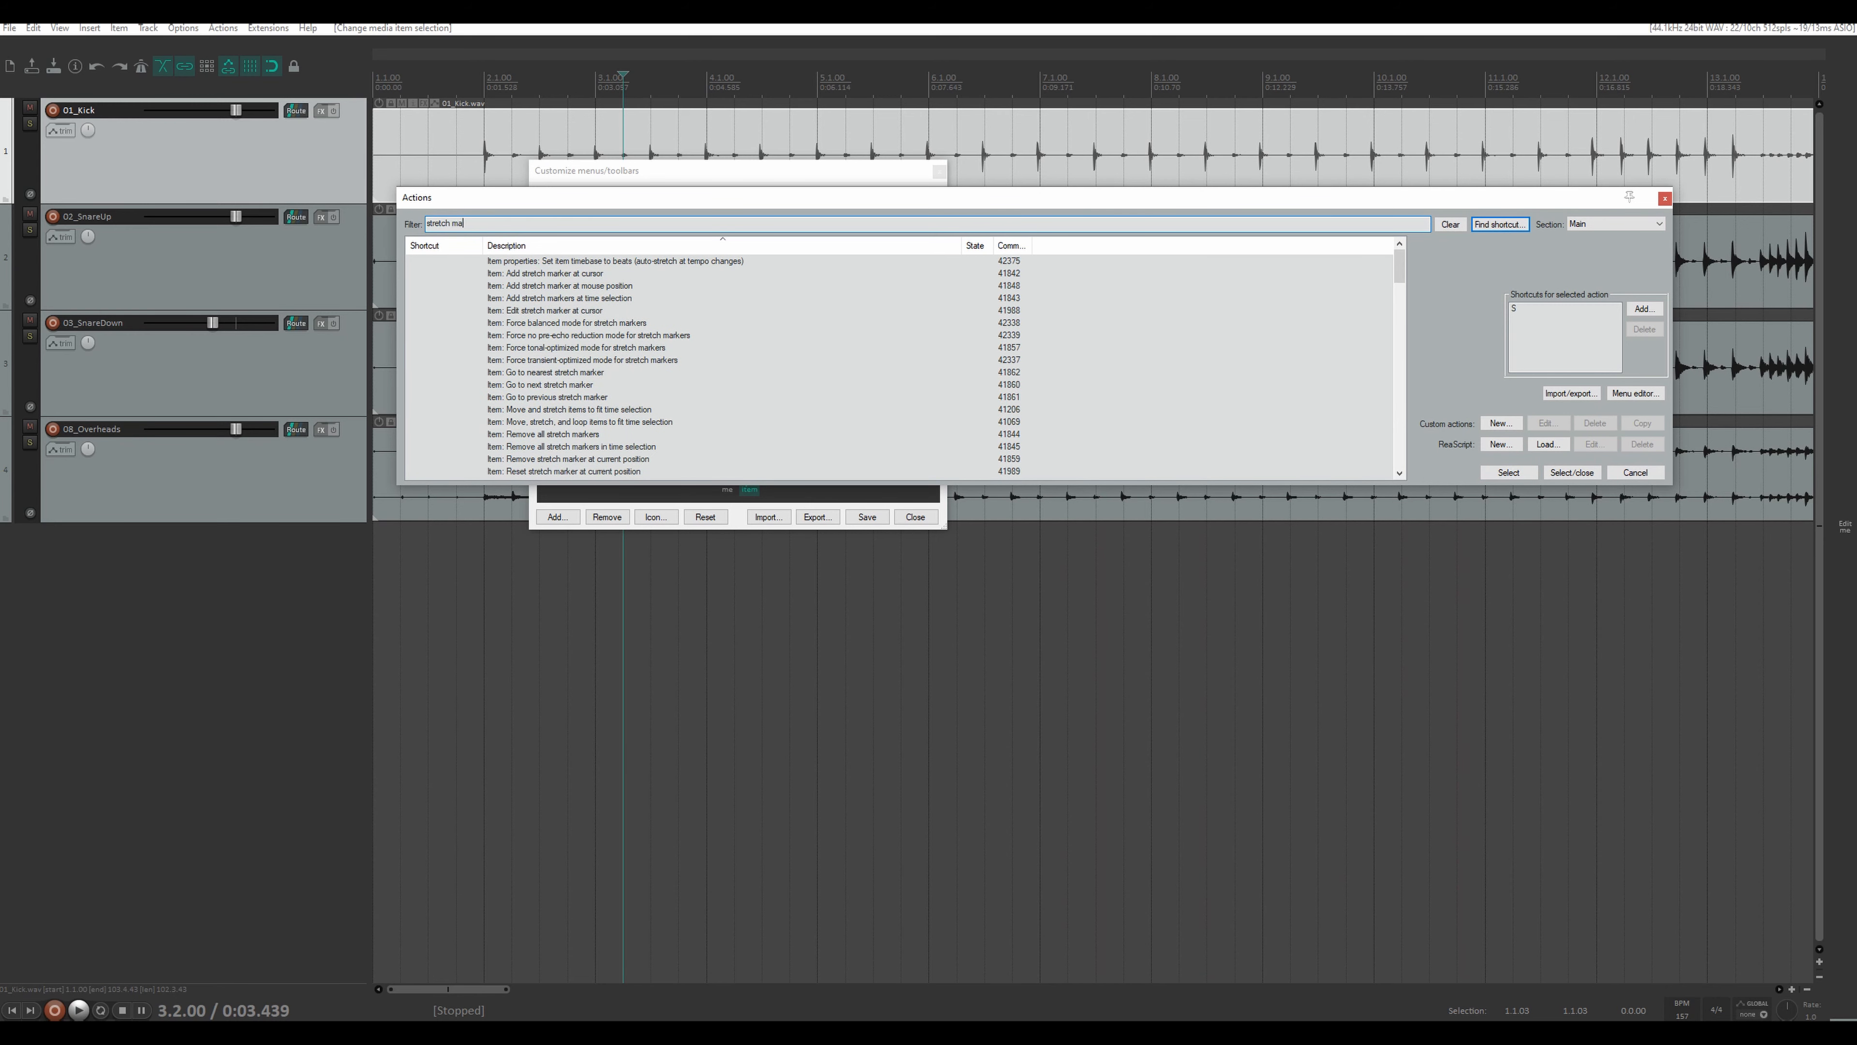
{"action": "type", "text": "rker"}
{"action": "left_click", "coordinate": [563, 298]}
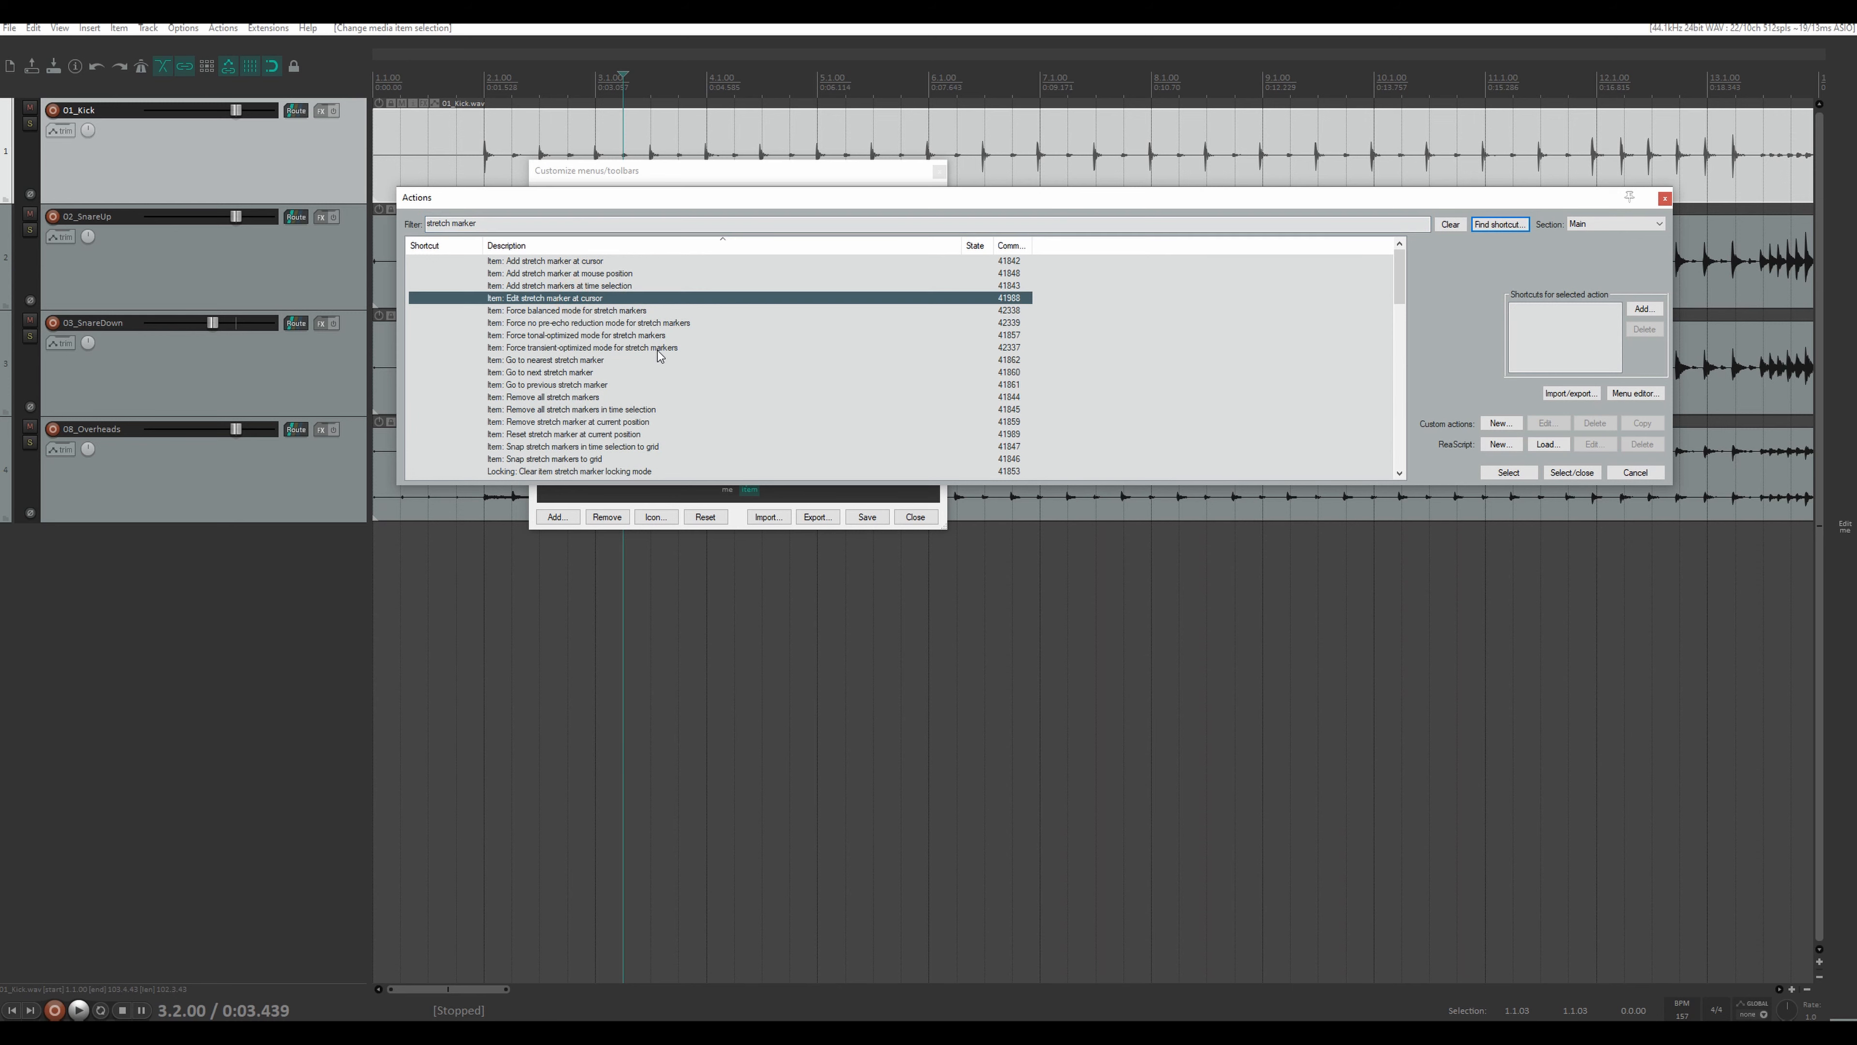
{"action": "left_click", "coordinate": [1510, 471]}
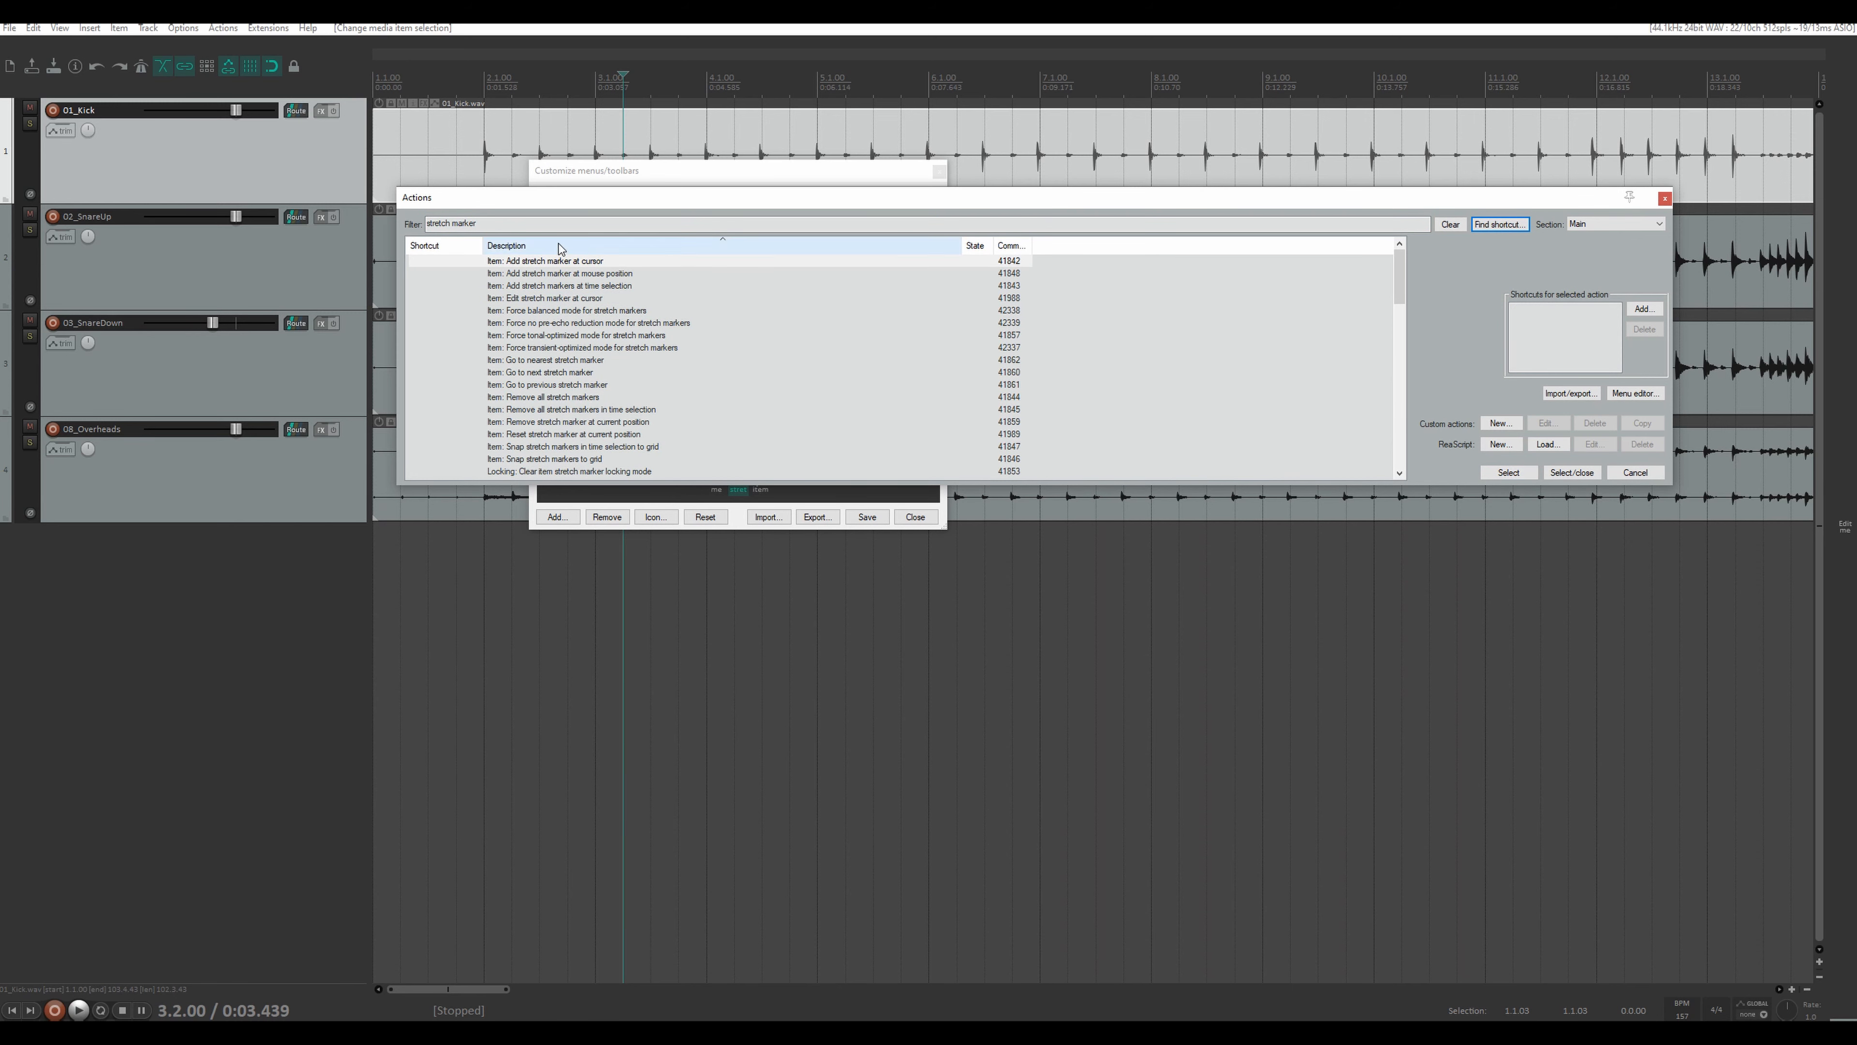
- Filter the actions by "add marker" and add "Item: Quick add take marker at play position or edit cursor" to the toolbar
{"action": "left_click_drag", "start_coordinate": [486, 223], "coordinate": [400, 232]}
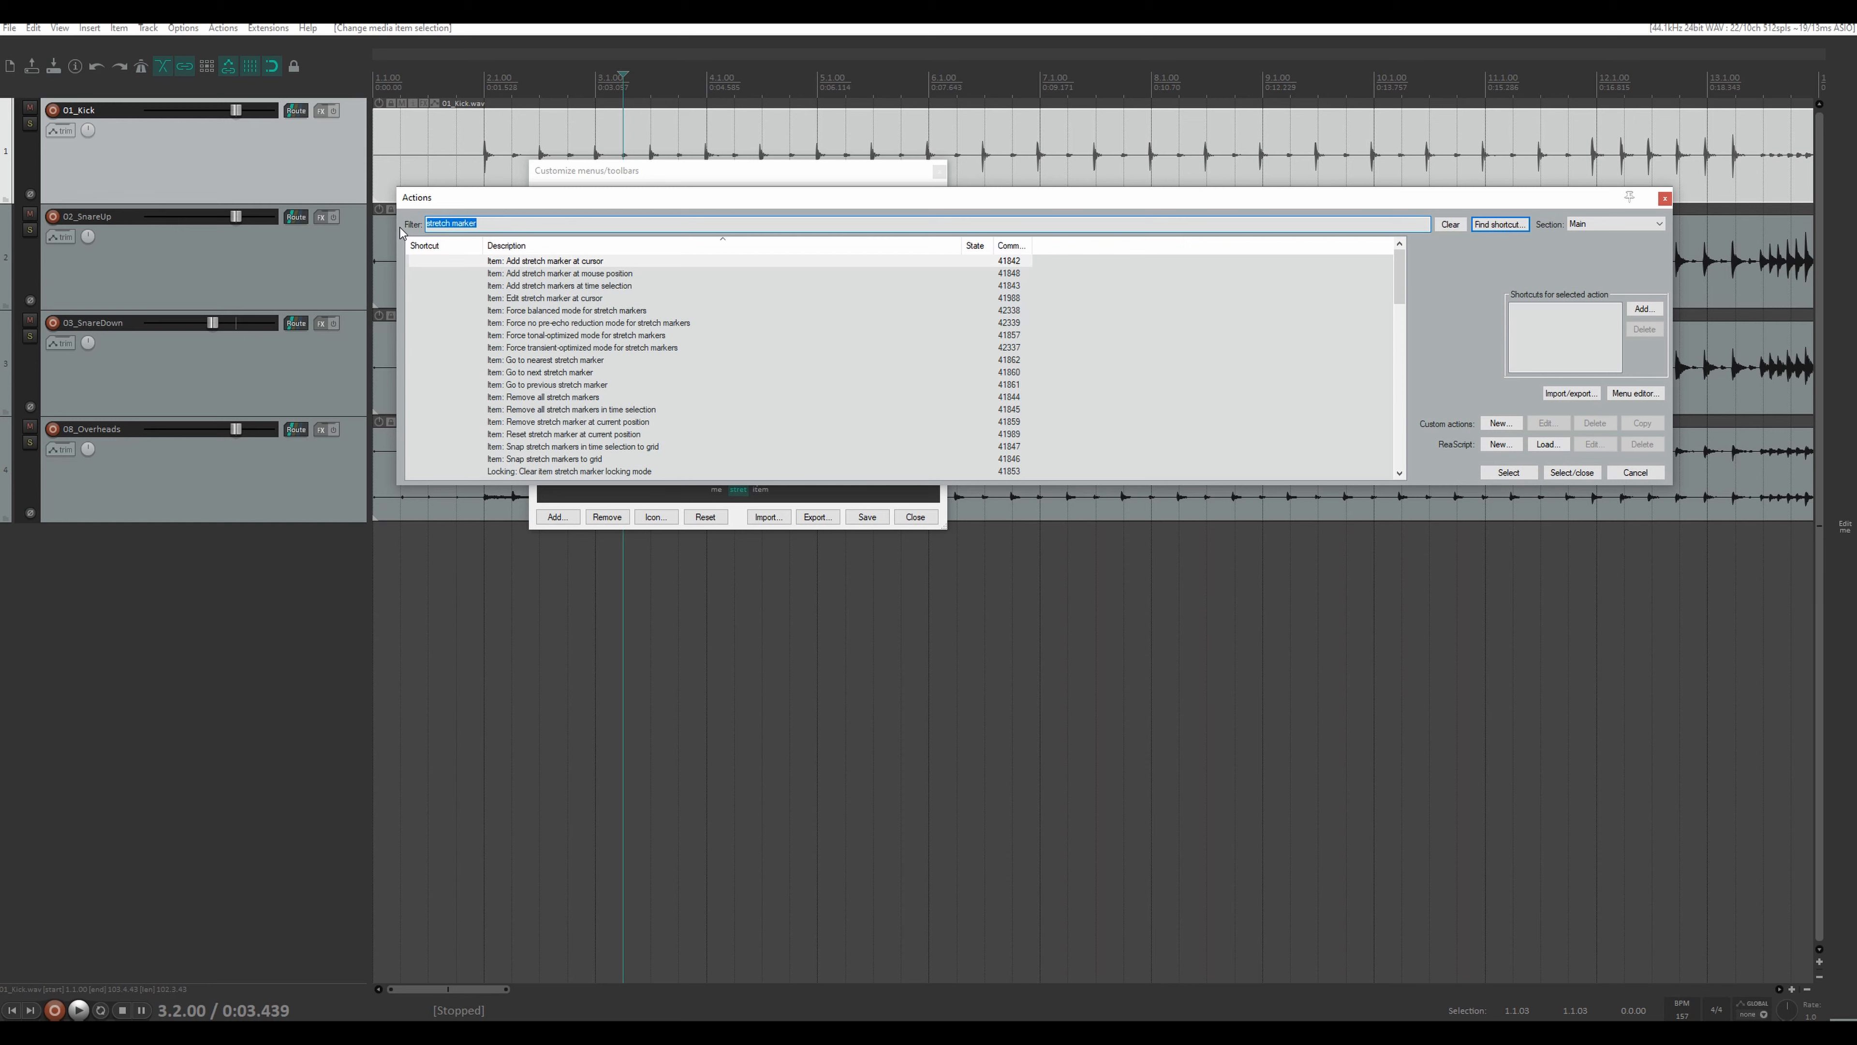
{"action": "type", "text": "add marker"}
{"action": "left_click", "coordinate": [582, 337]}
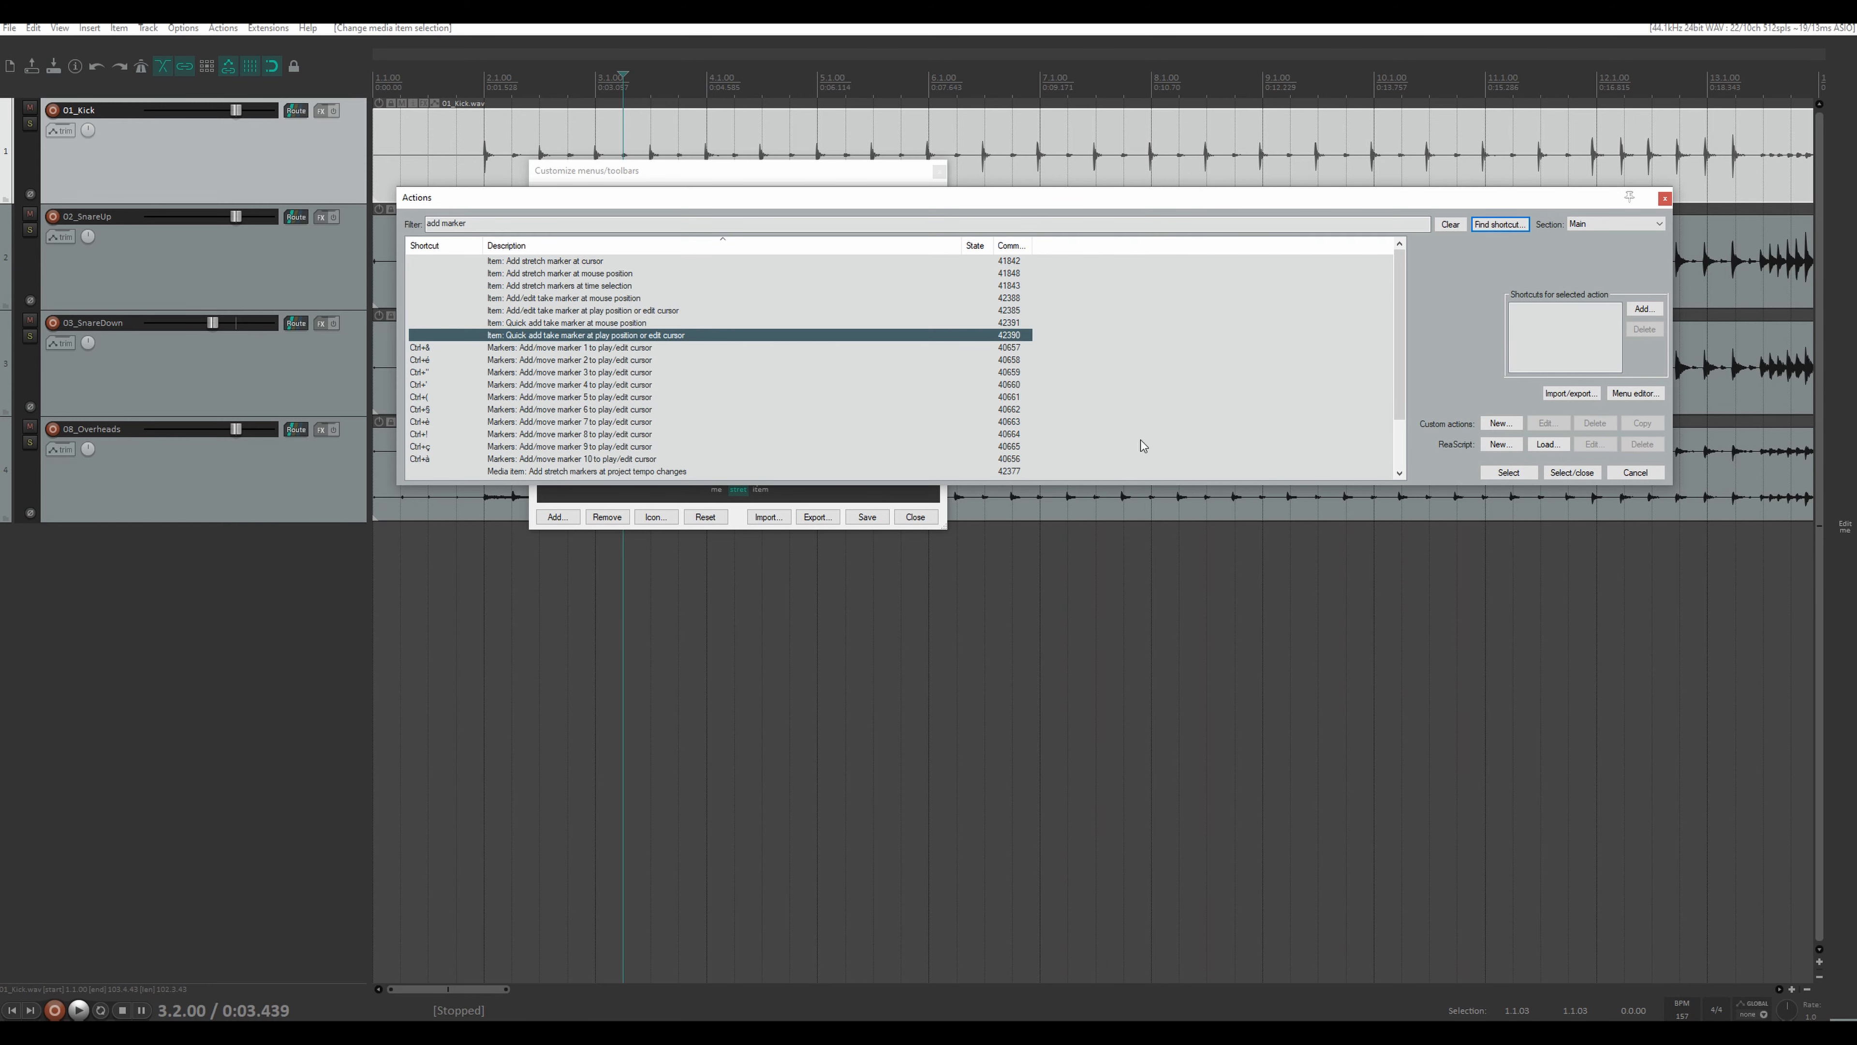
{"action": "left_click", "coordinate": [1503, 472]}
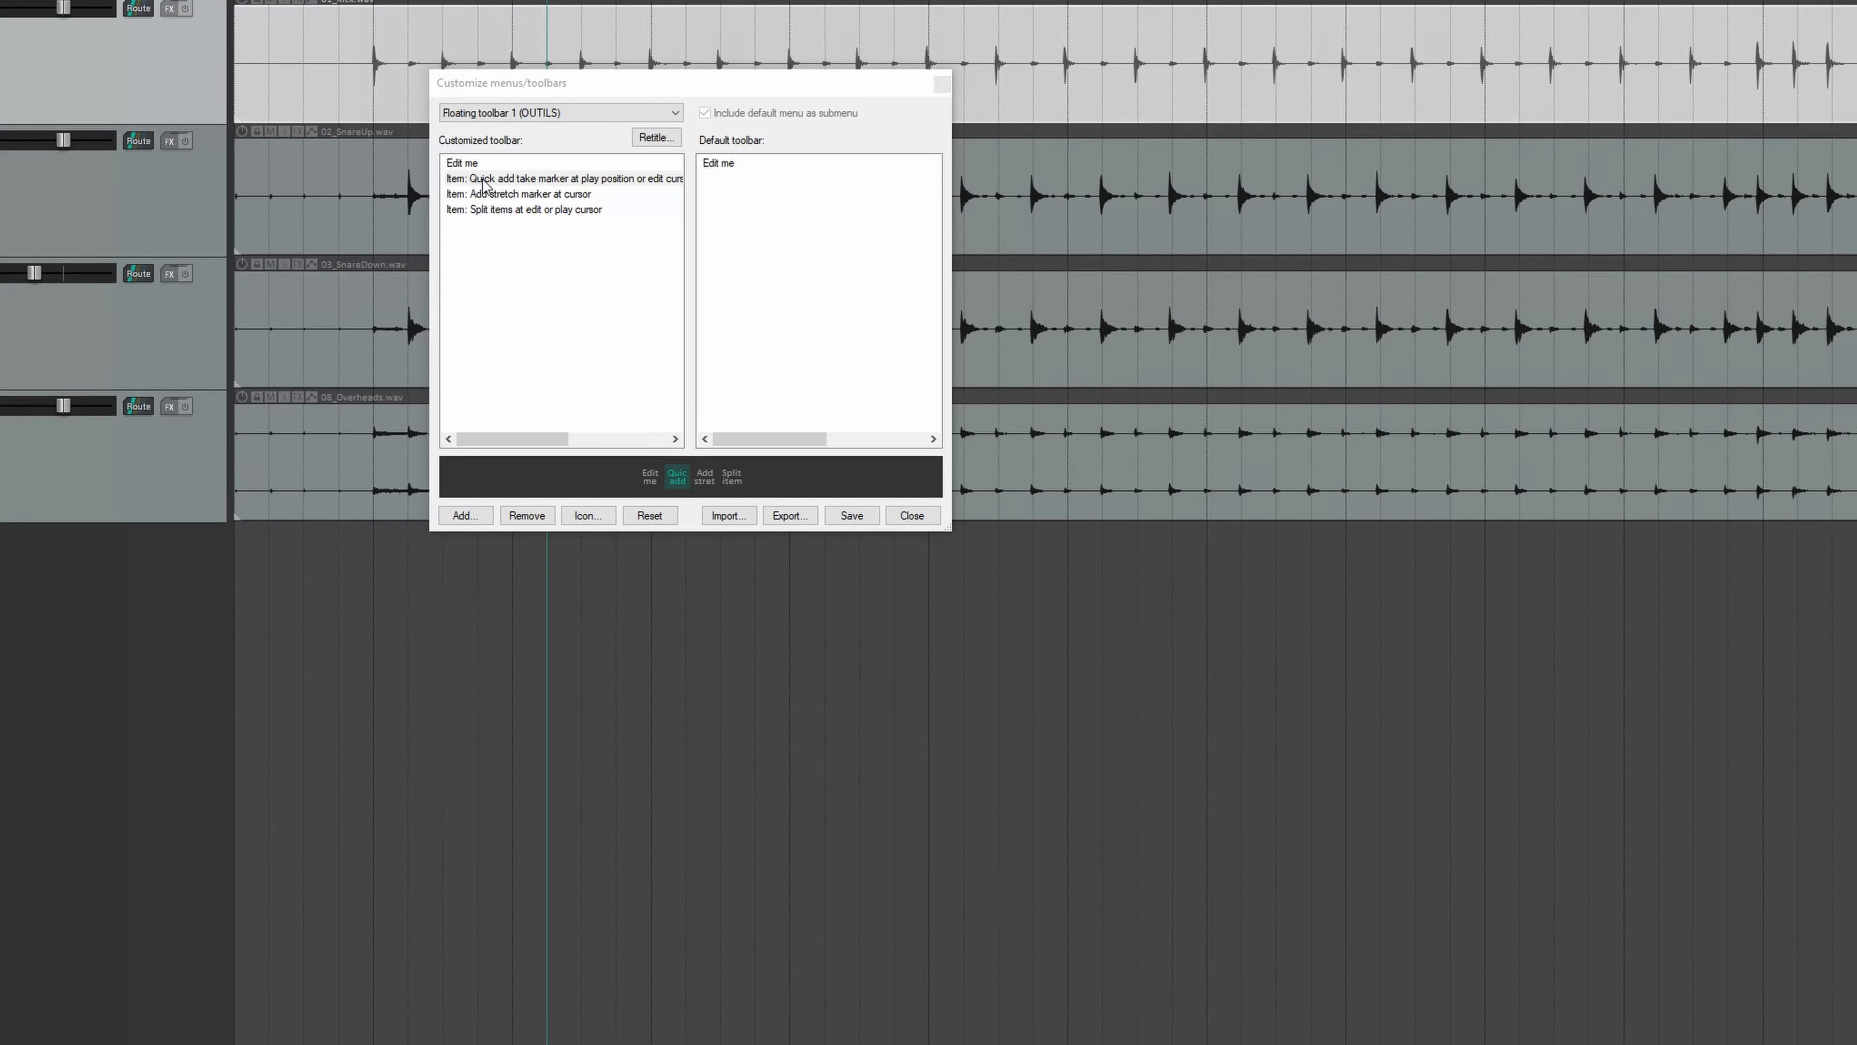
- Remove the Edit me entry from the customized toolbar and order the actions as Split items, Add stretch marker, Quick add take marker
{"action": "left_click", "coordinate": [469, 163]}
{"action": "right_click", "coordinate": [475, 164]}
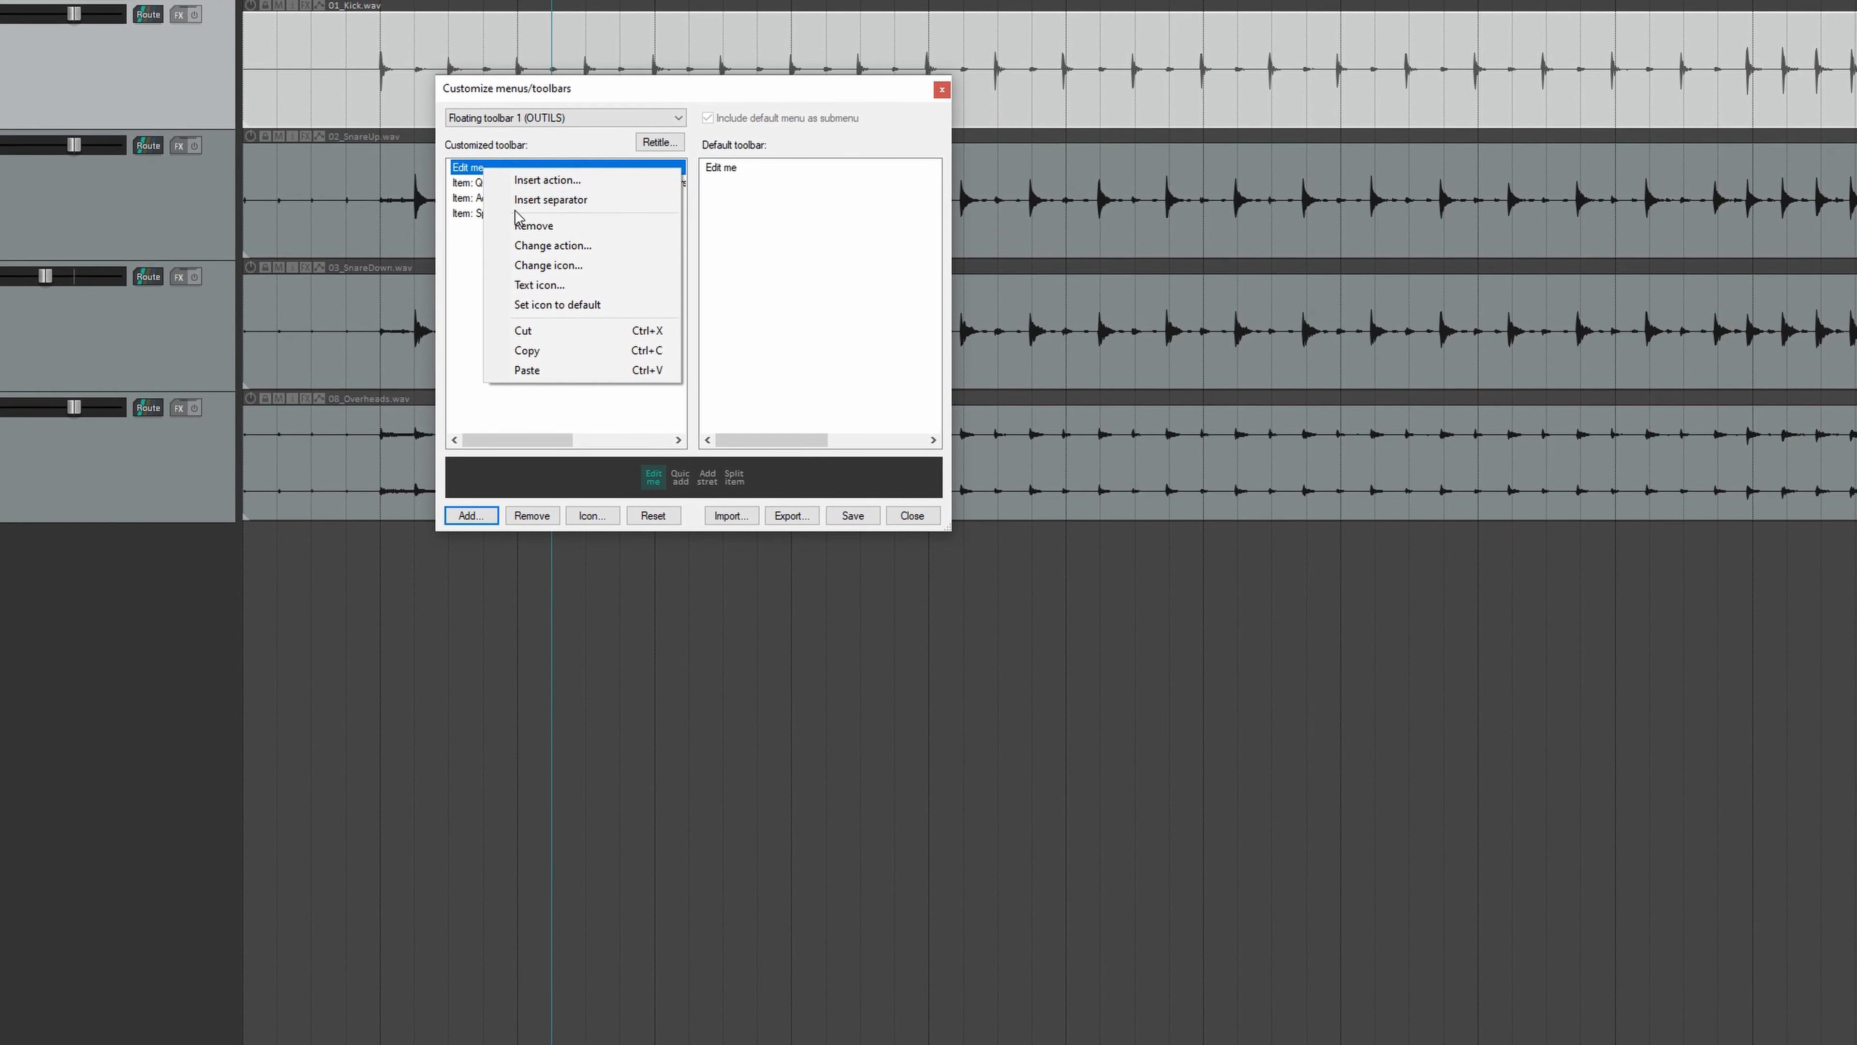
{"action": "left_click", "coordinate": [549, 227]}
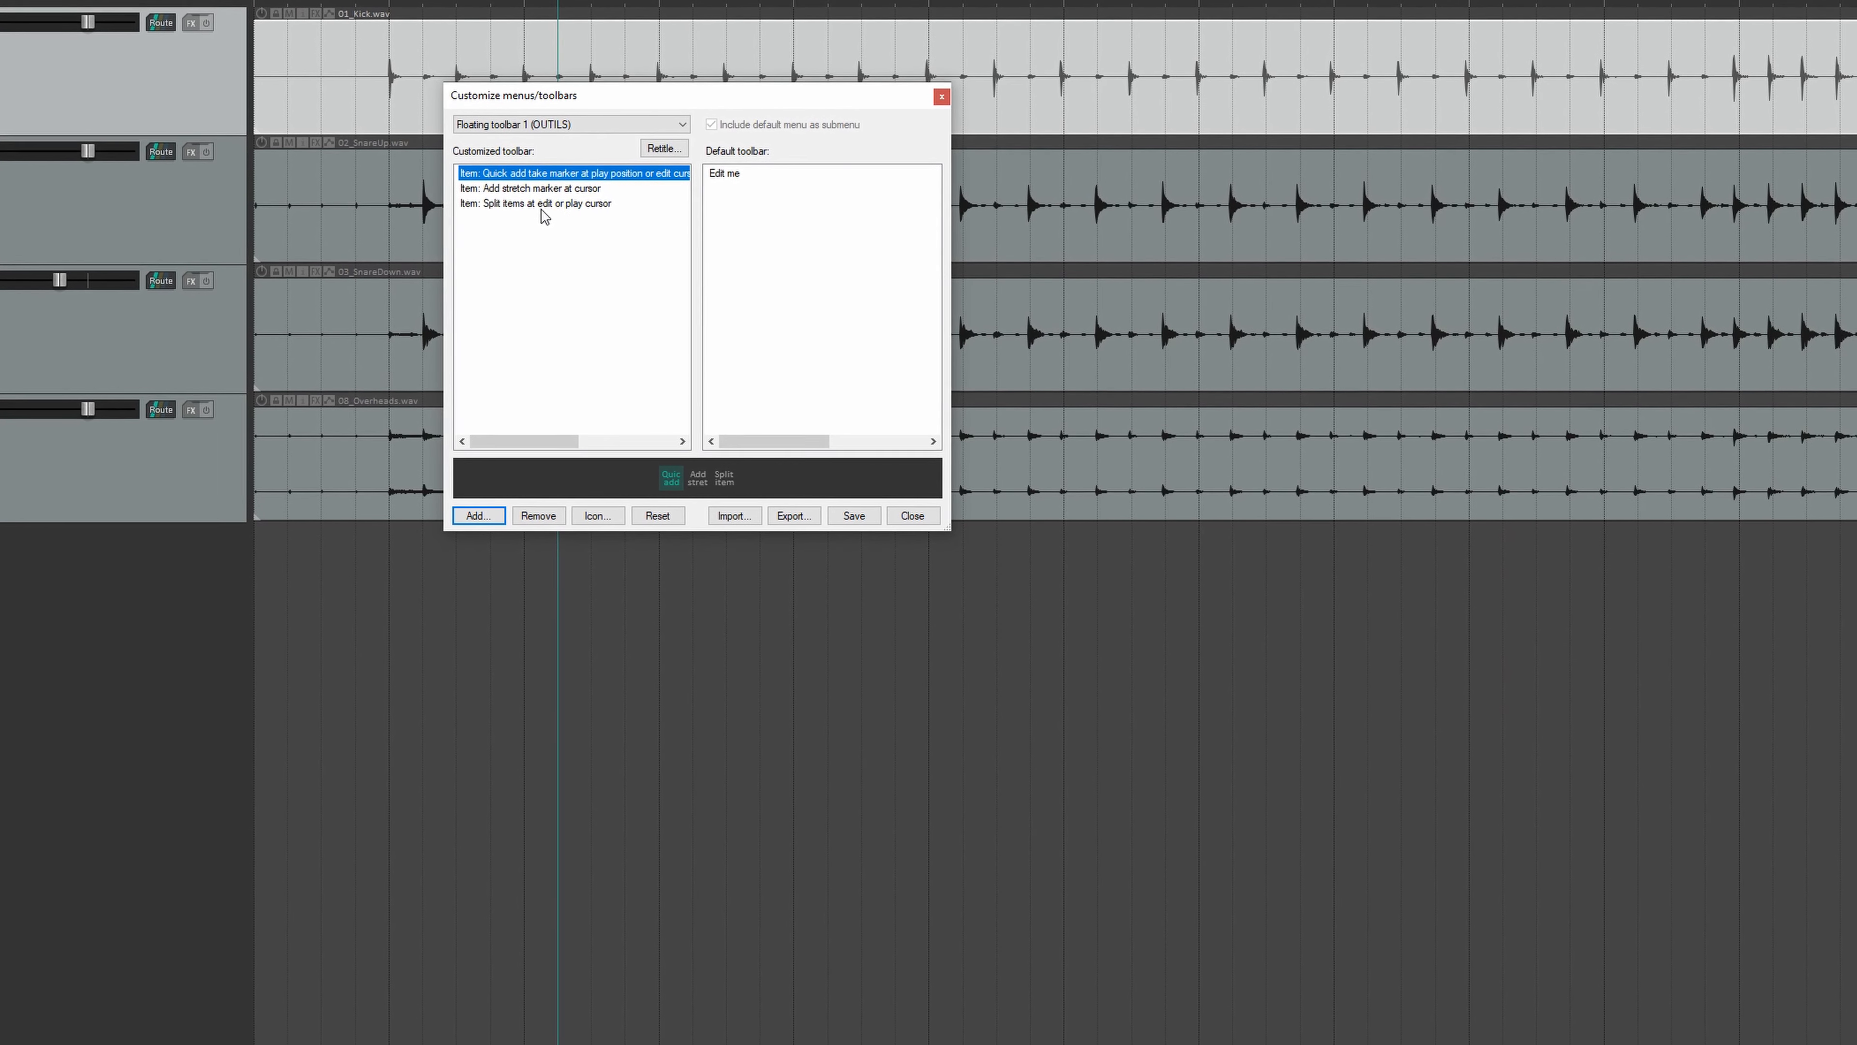
{"action": "left_click", "coordinate": [527, 201]}
{"action": "mouse_move", "coordinate": [534, 207]}
{"action": "left_mouse_down"}
{"action": "mouse_move", "coordinate": [532, 175]}
{"action": "mouse_move", "coordinate": [522, 193]}
{"action": "left_mouse_up"}
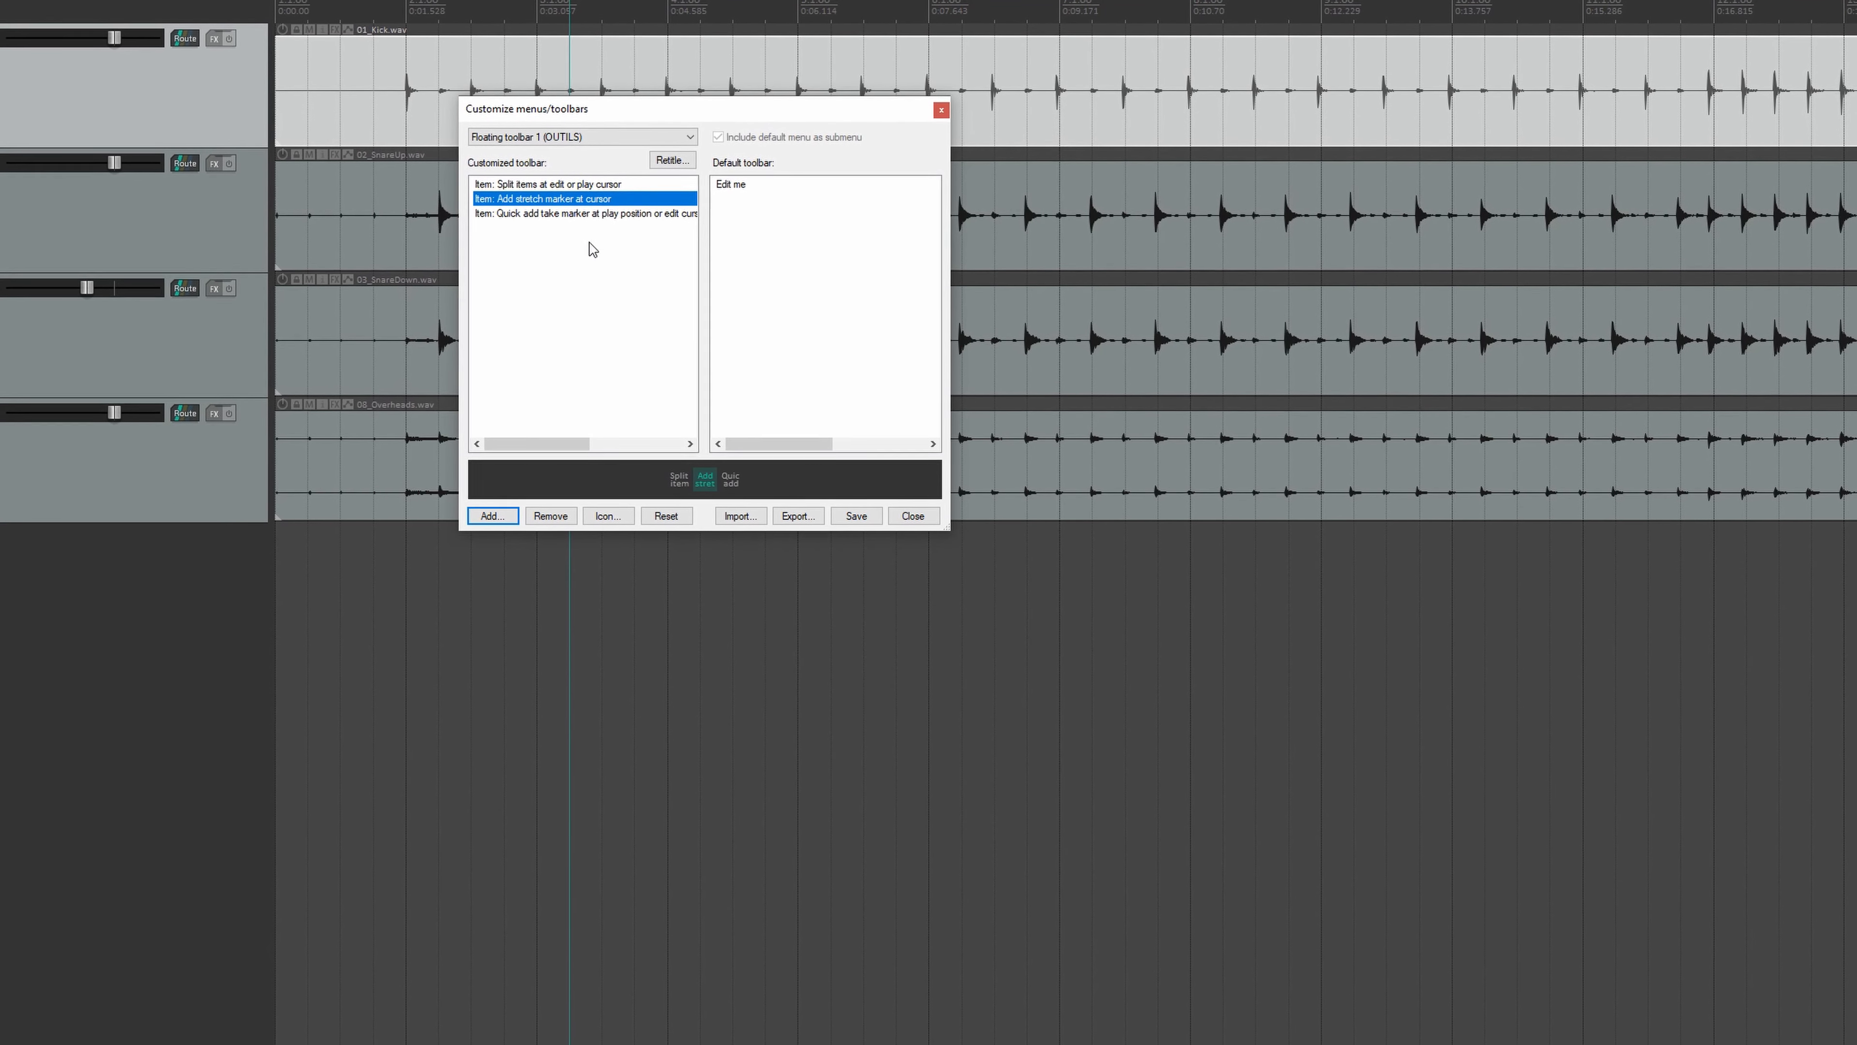
- Change the Split items action's icon to the one found by filtering the toolbar icons by "raz"
{"action": "right_click", "coordinate": [687, 482]}
{"action": "left_click", "coordinate": [720, 496]}
{"action": "type", "text": "raz"}
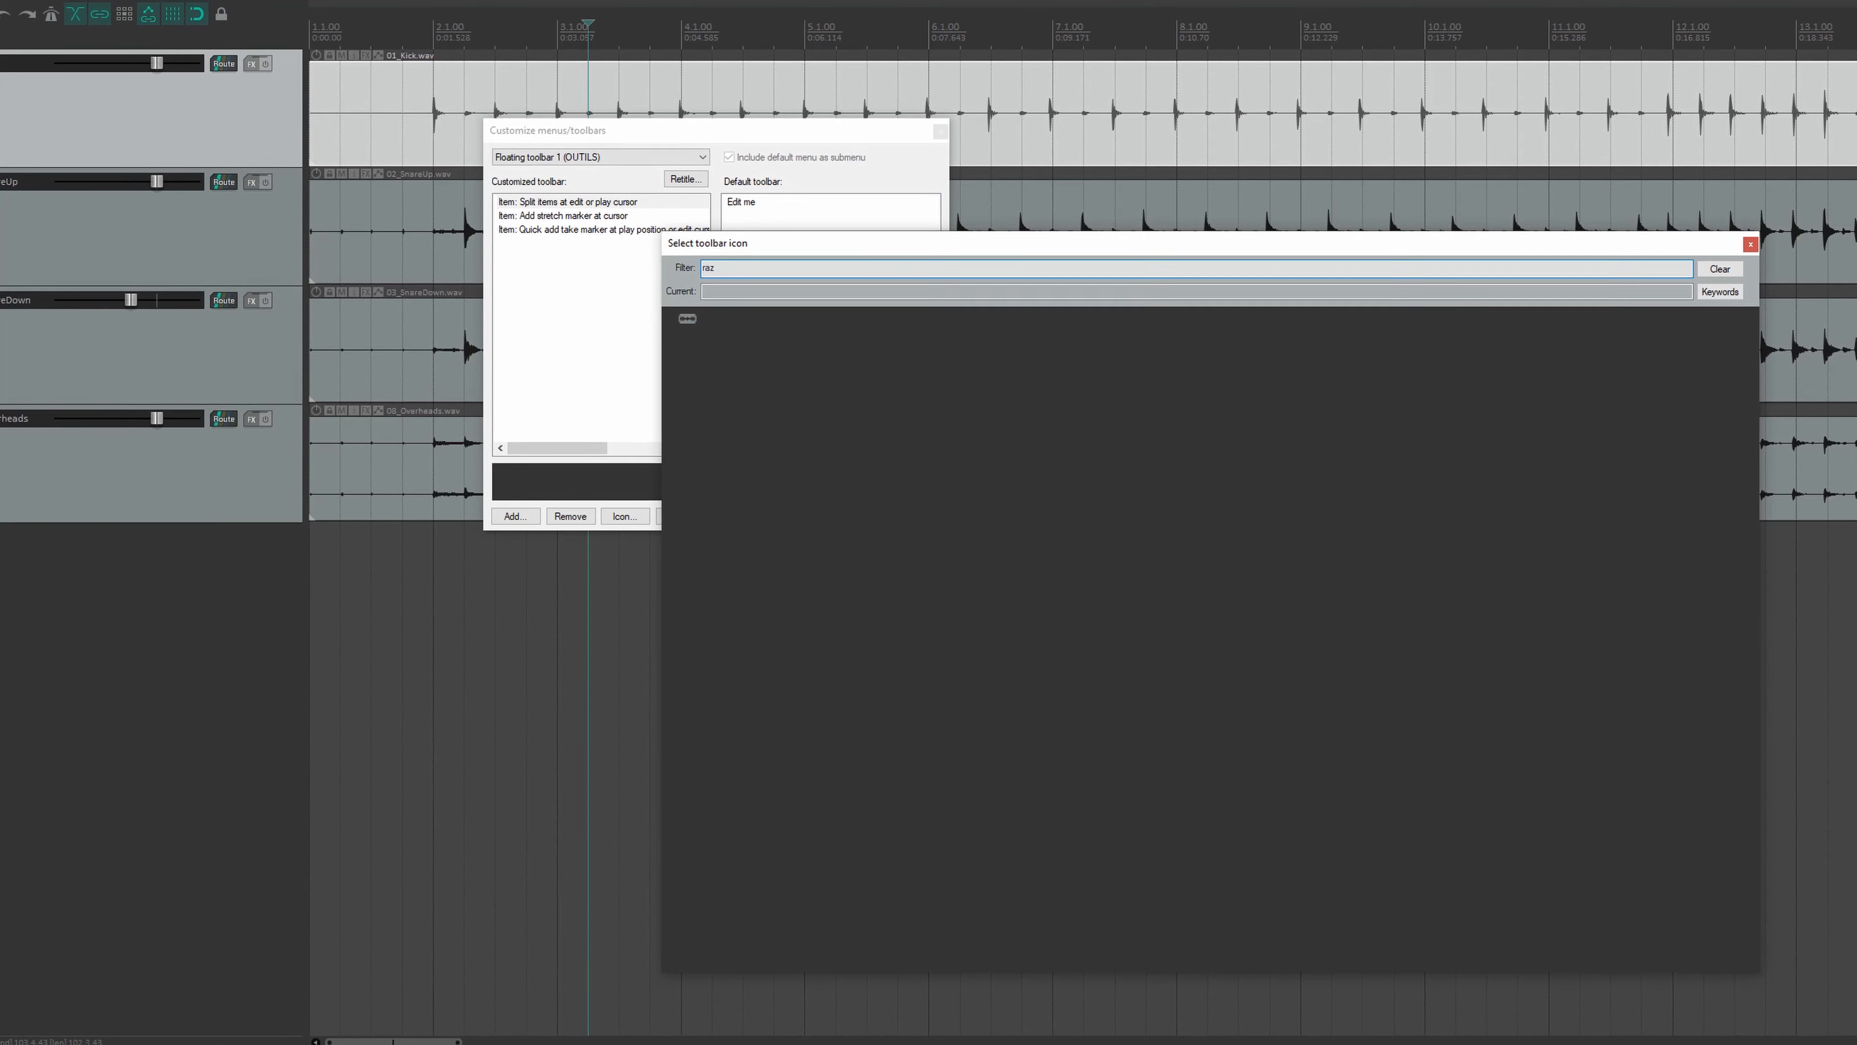
{"action": "left_click", "coordinate": [696, 320]}
- Filter the toolbar icons by "stret" and give the Add stretch marker action the stretch marker icon with a plus sign
{"action": "double_click", "coordinate": [726, 276]}
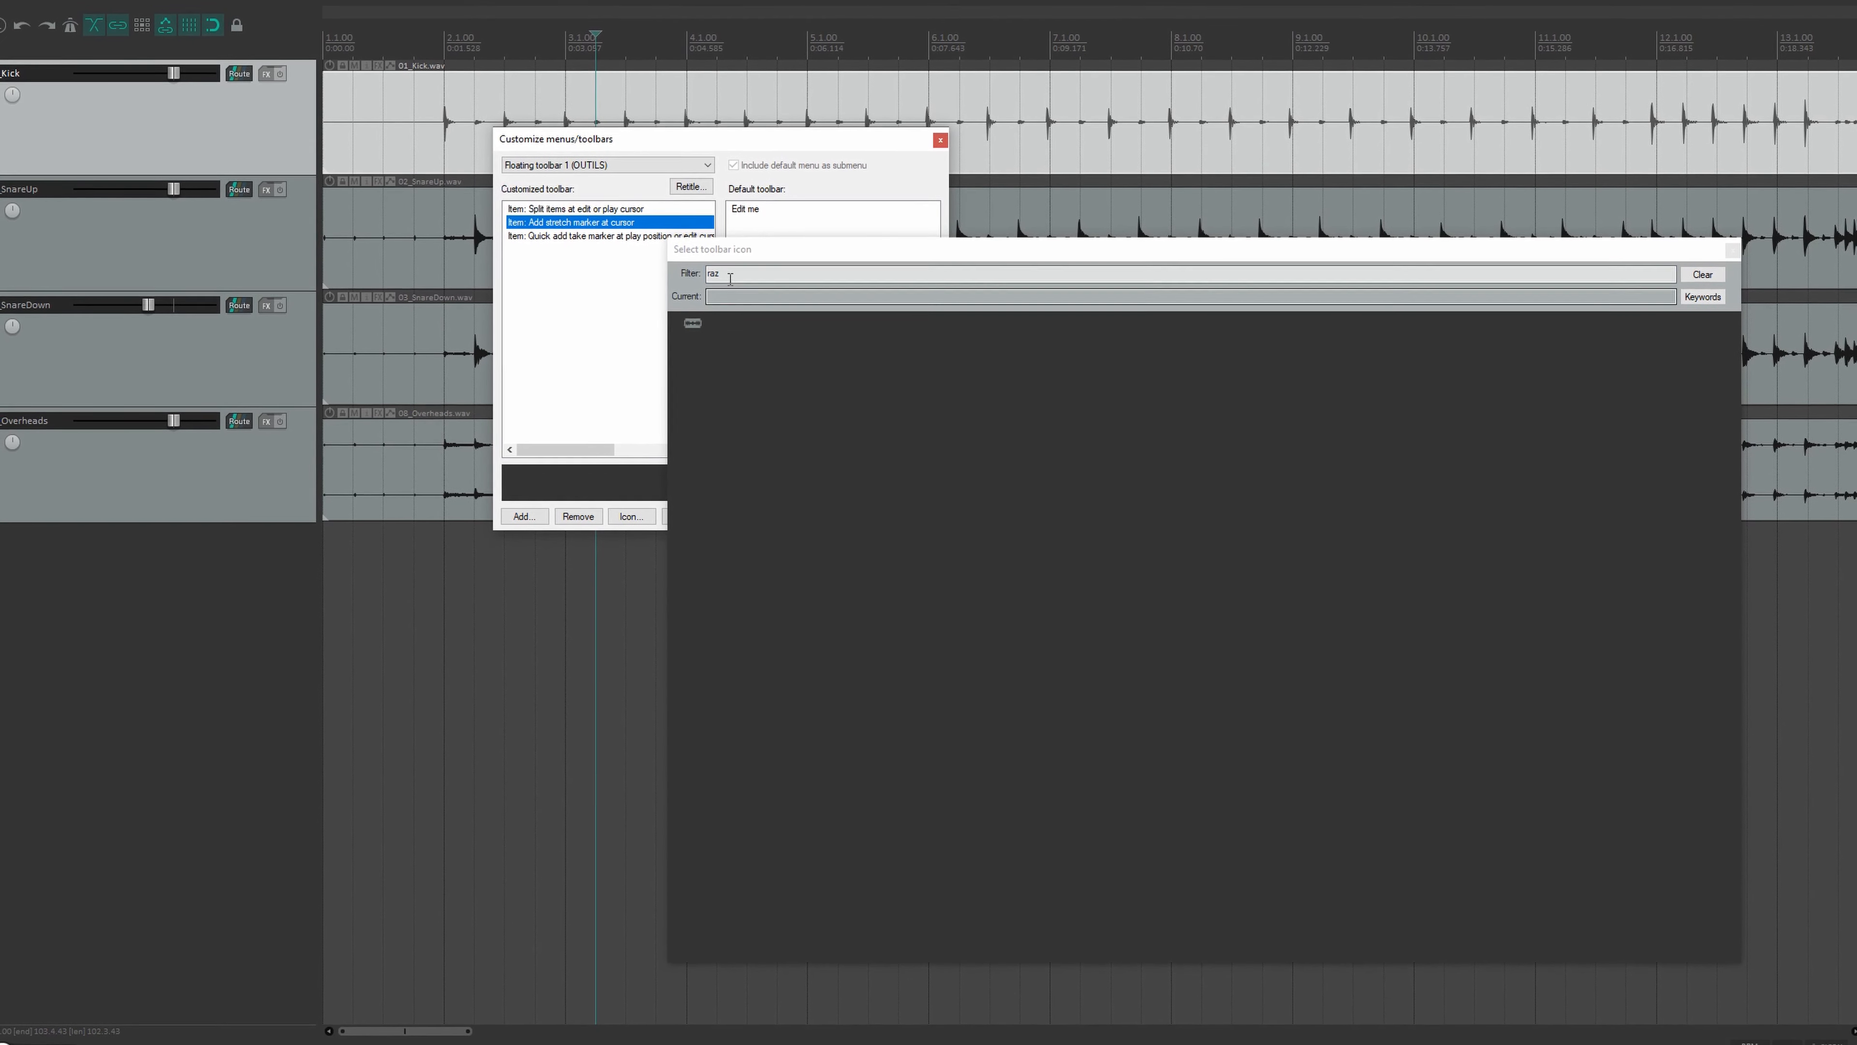
{"action": "type", "text": "stretc"}
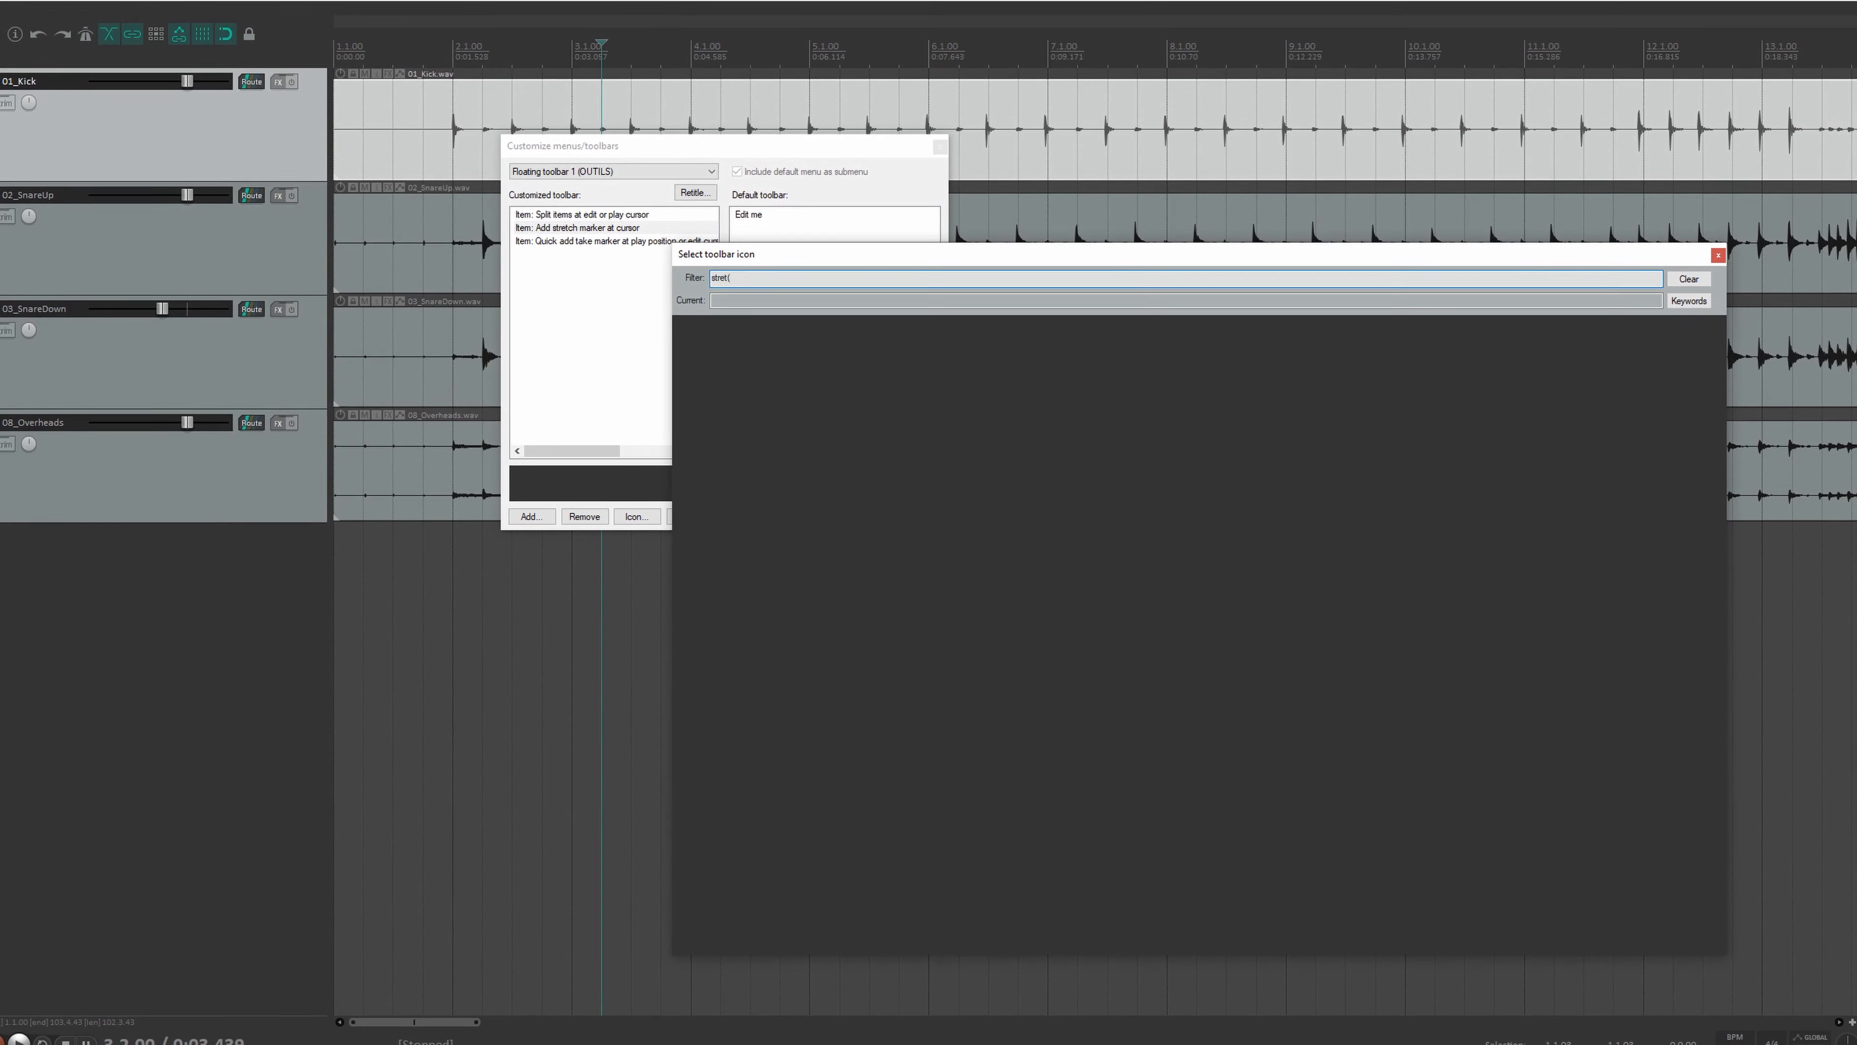
{"action": "key", "text": "BackSpace"}
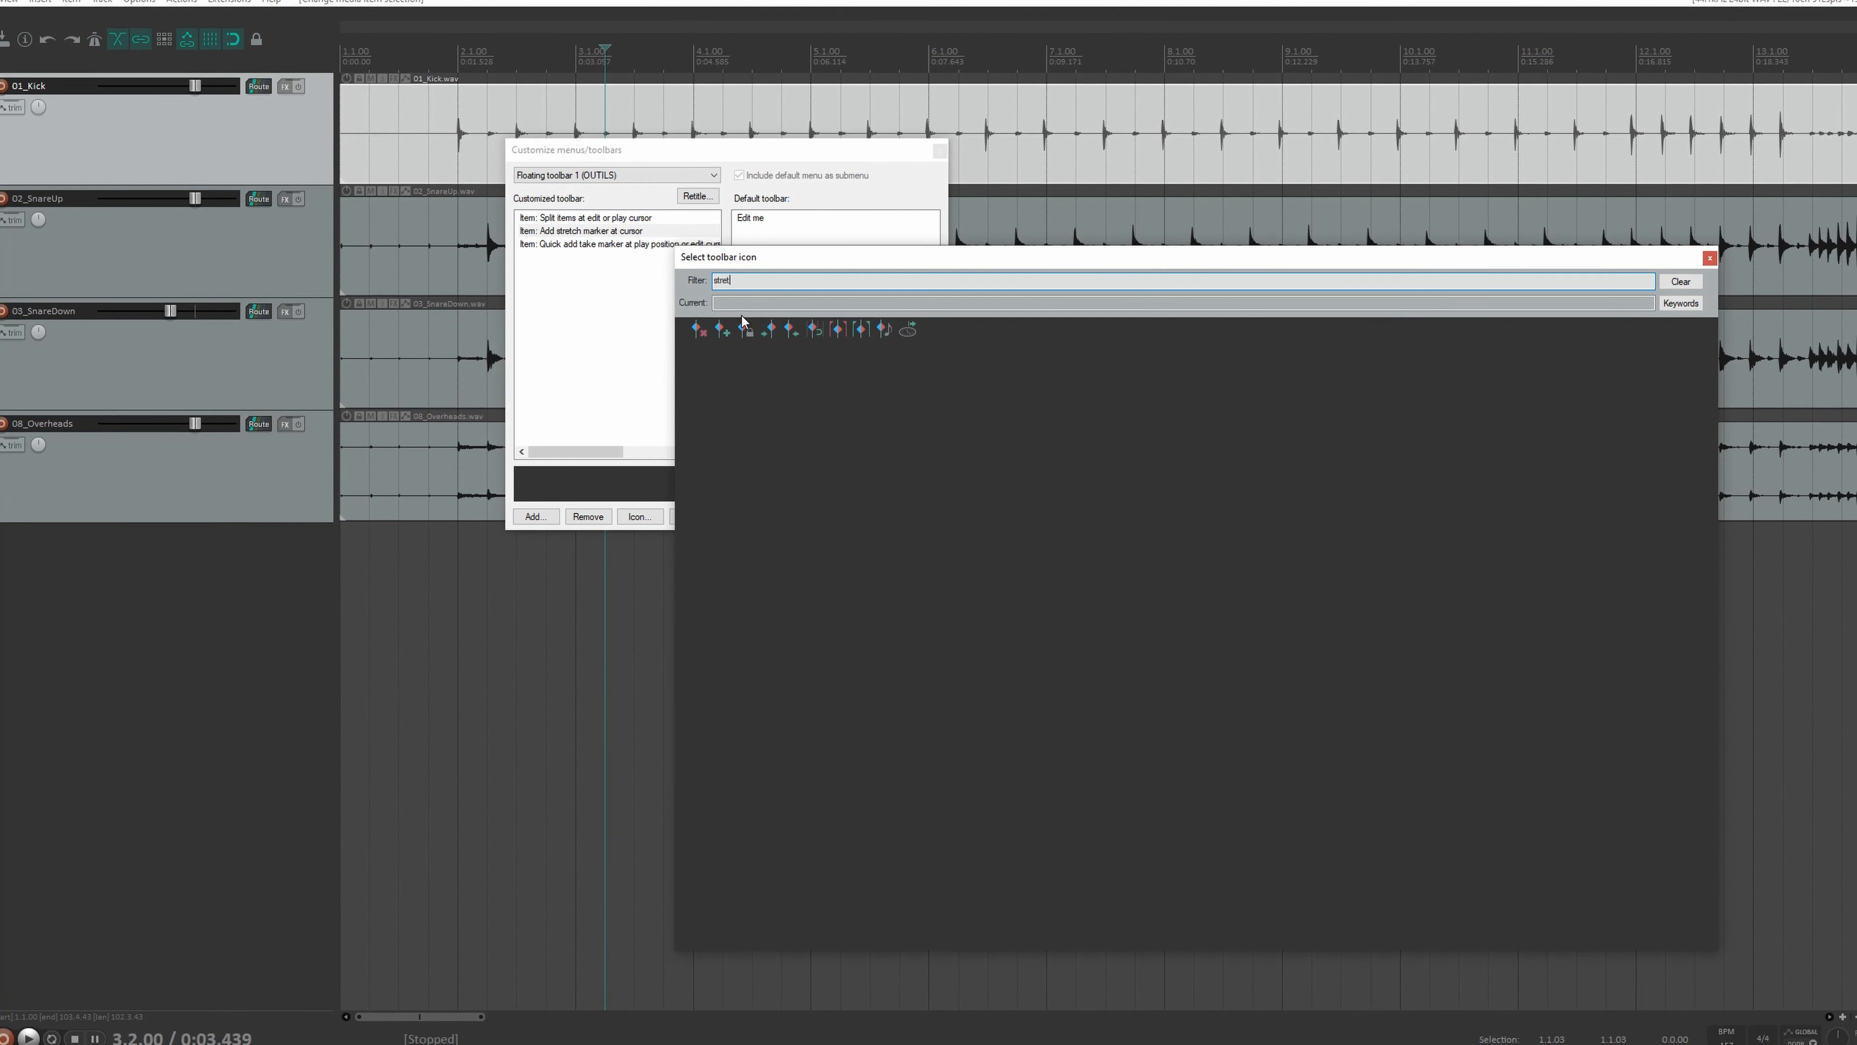
{"action": "left_click", "coordinate": [717, 333]}
- Filter the toolbar icons by "mark" and give the Quick add take marker action the toolbar_marker_insert_new.png icon
{"action": "left_click", "coordinate": [615, 245]}
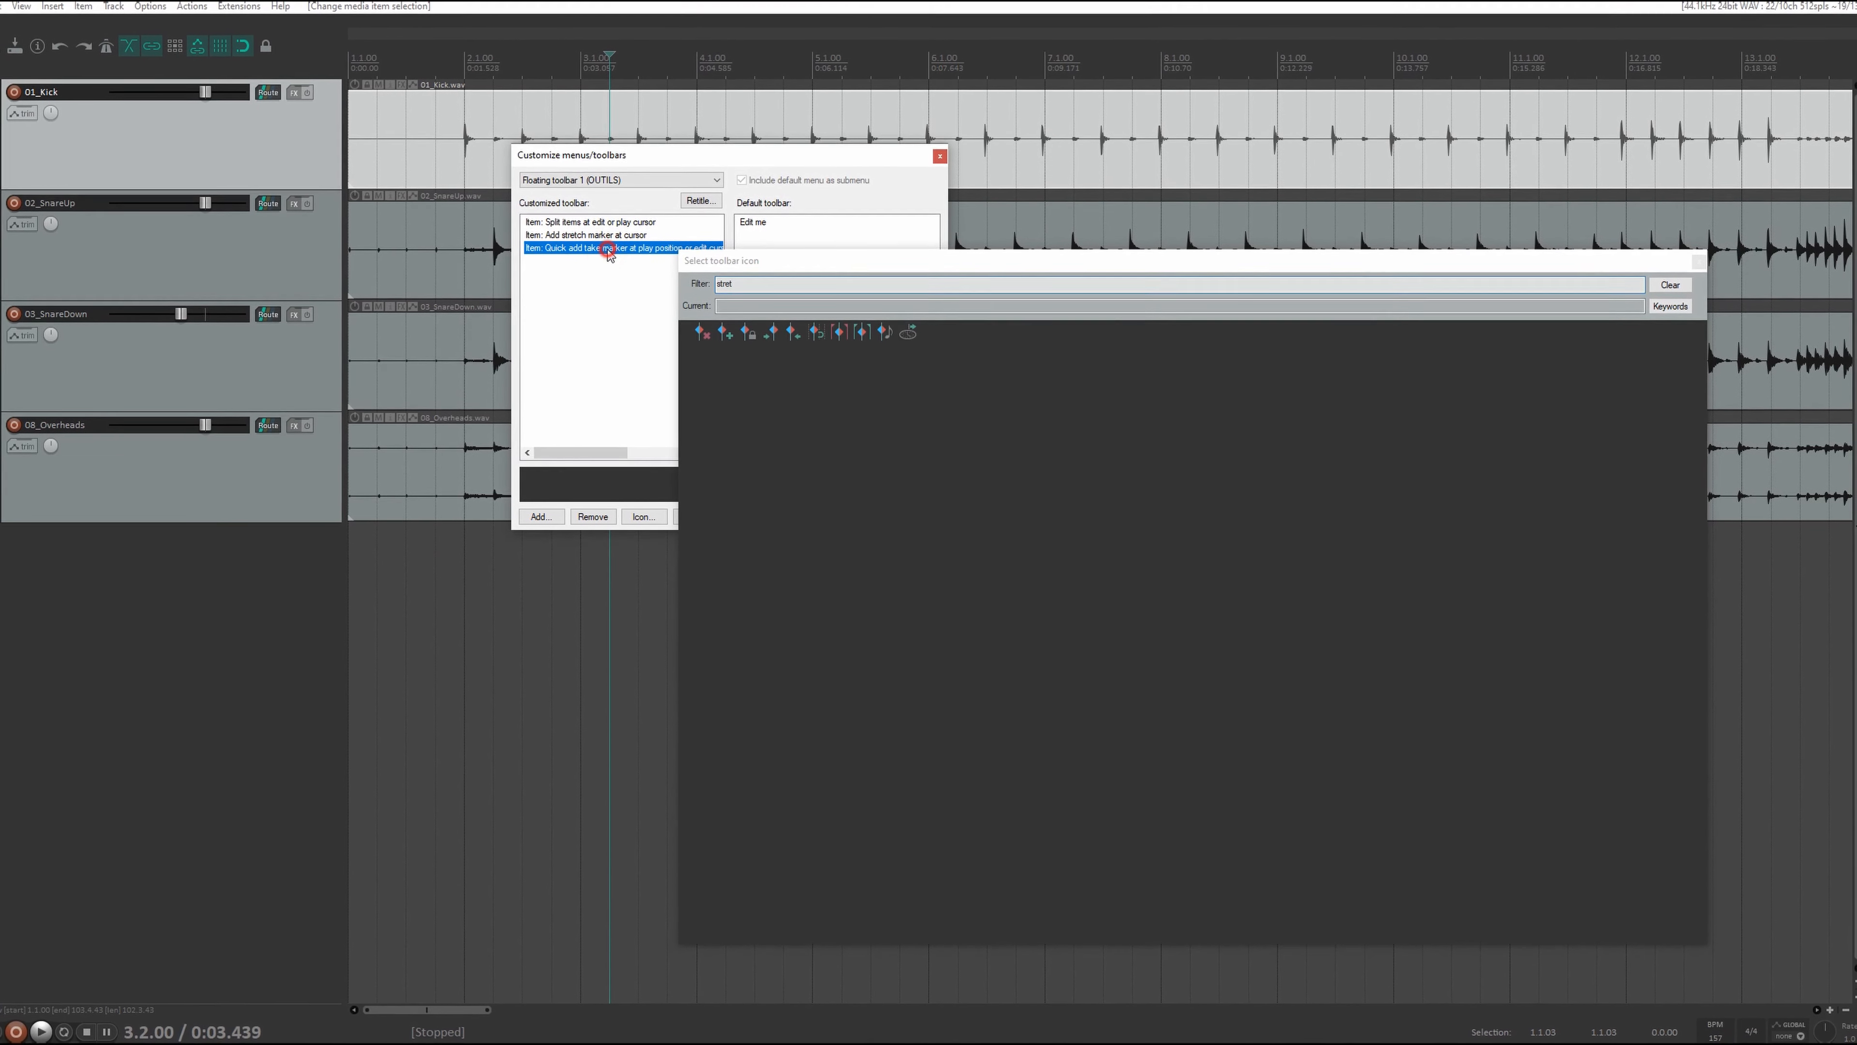
{"action": "left_click_drag", "start_coordinate": [741, 285], "coordinate": [651, 291]}
{"action": "type", "text": "mark"}
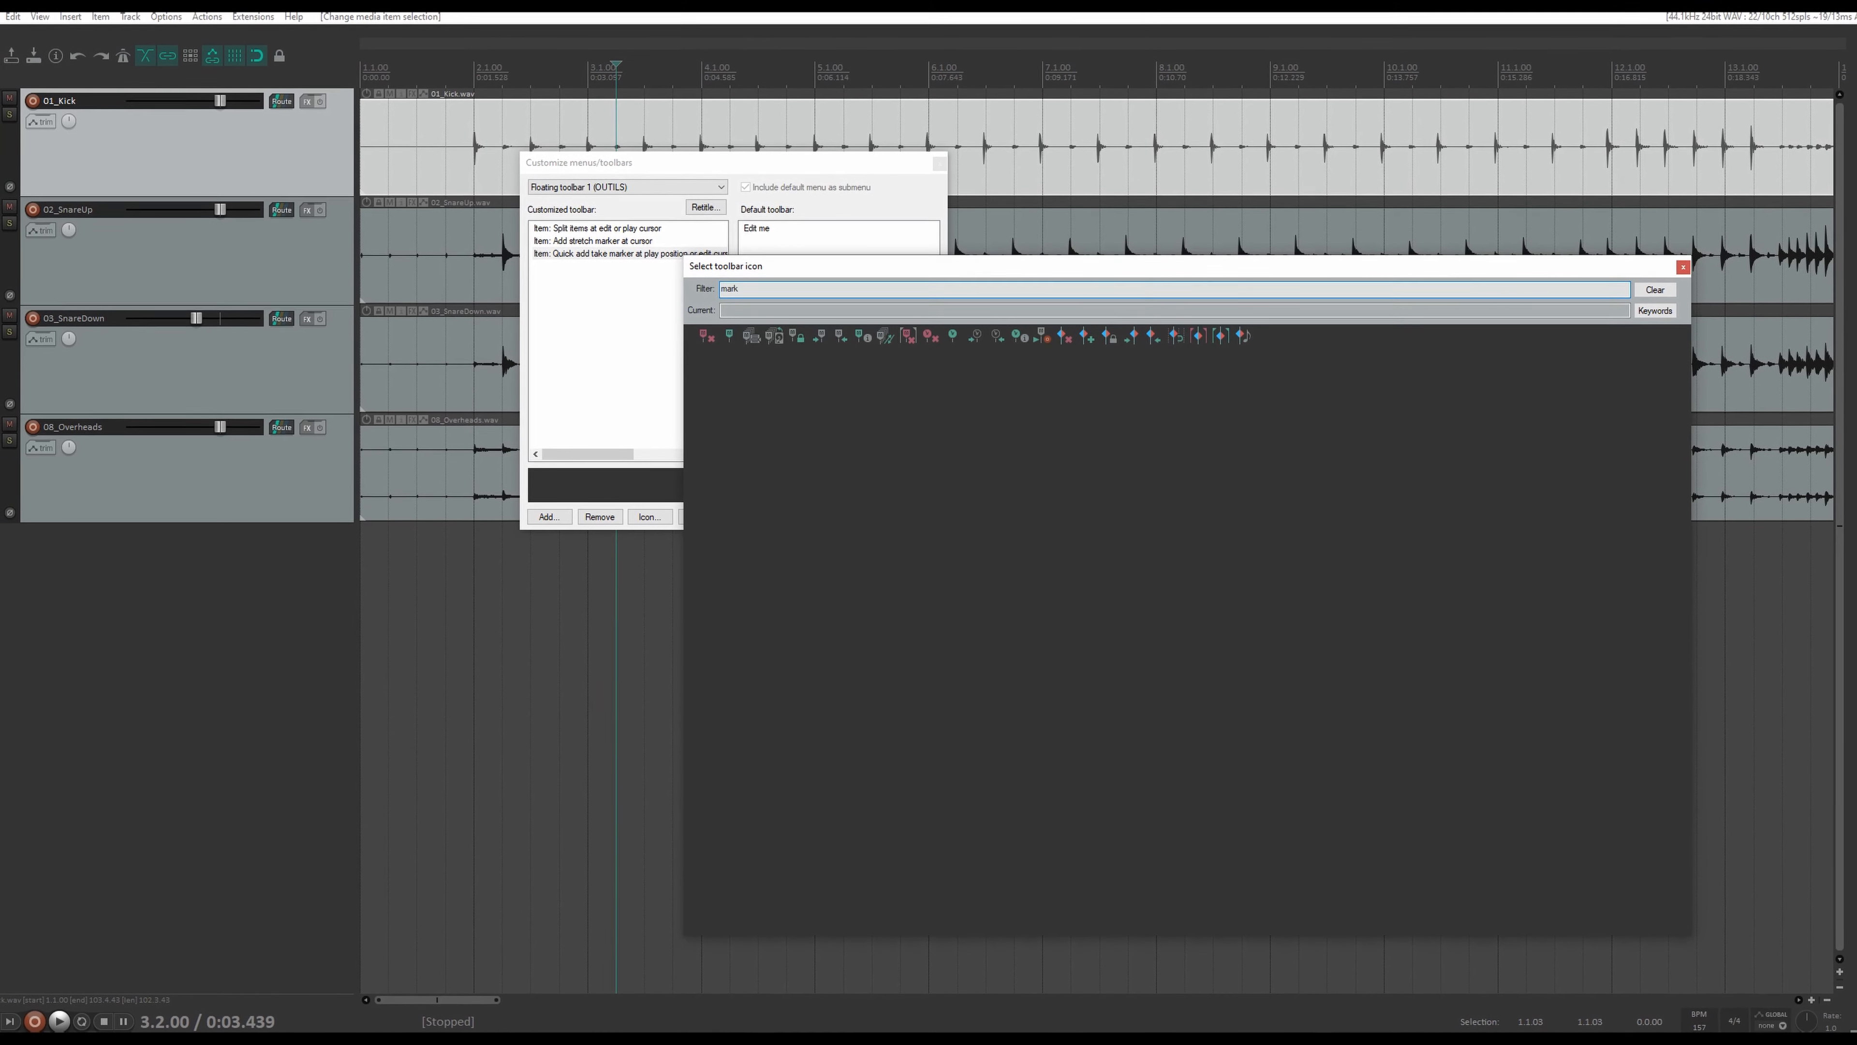
{"action": "left_click", "coordinate": [728, 335]}
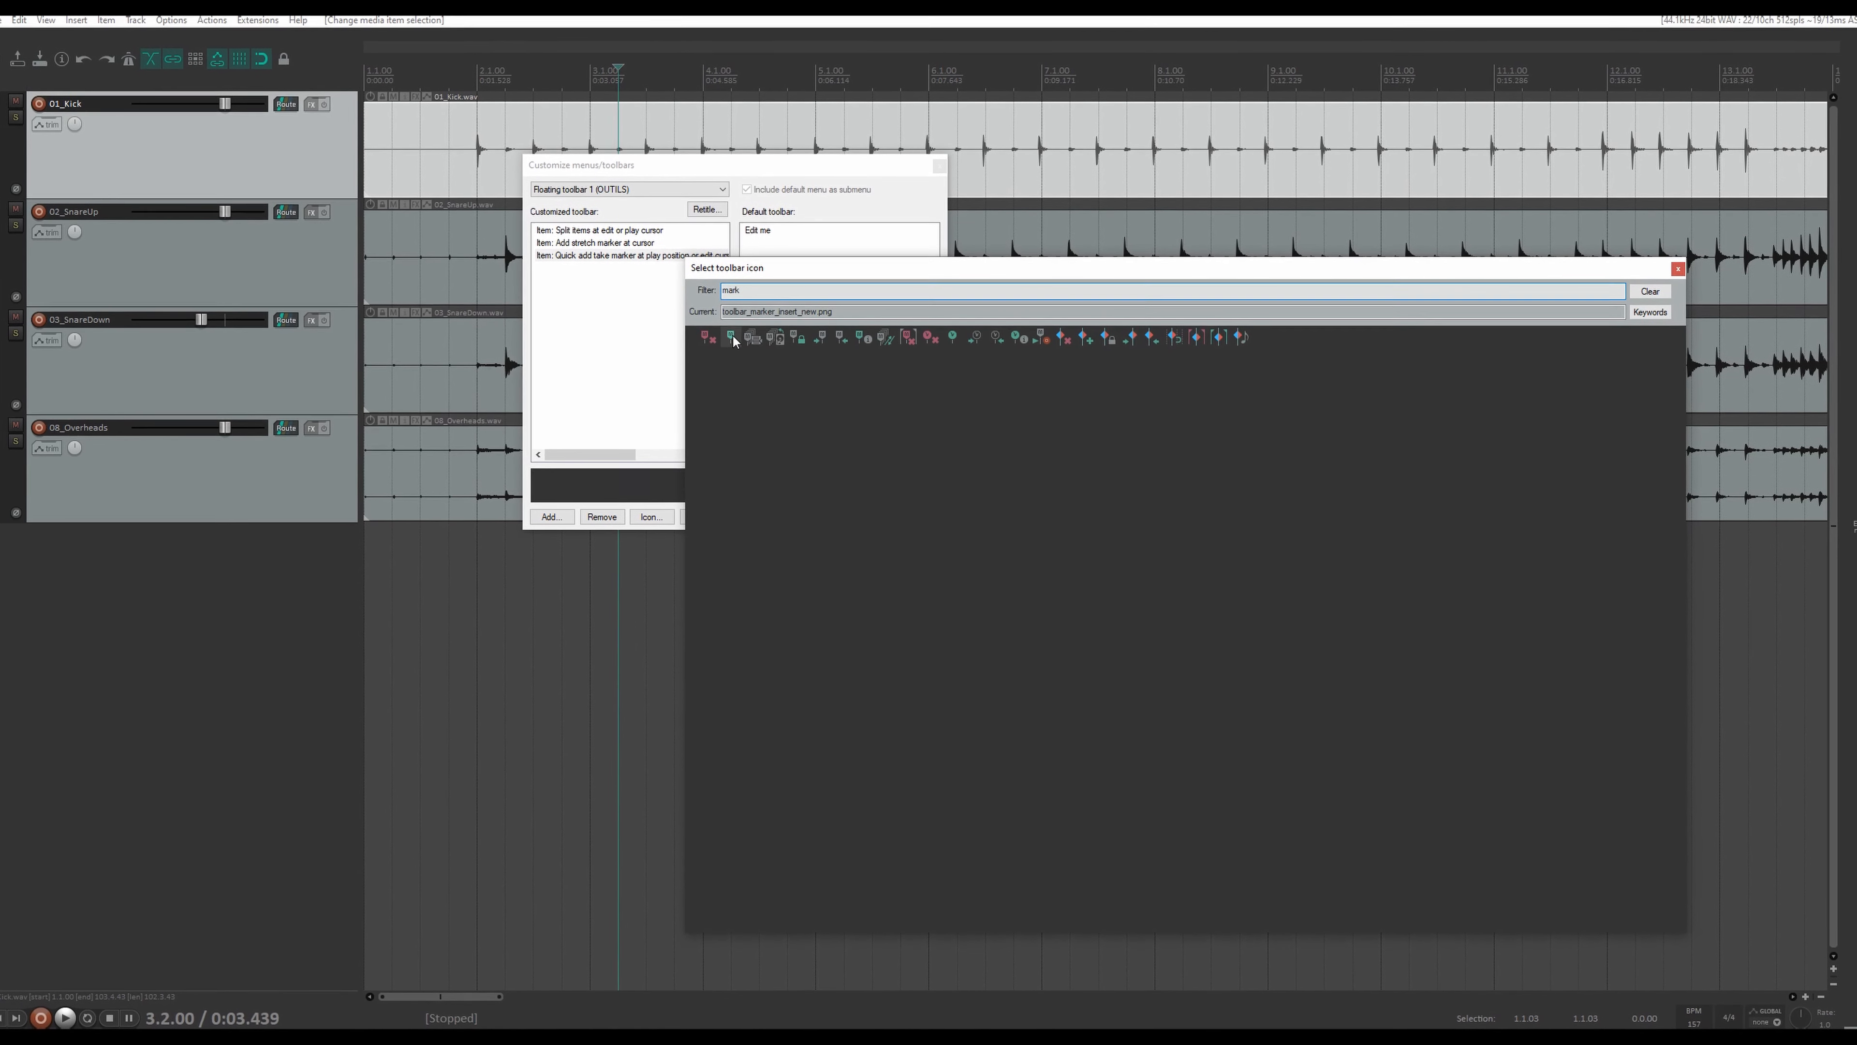
- Finish choosing icons, save the customized OUTILS toolbar and leave the toolbar customization
{"action": "left_click", "coordinate": [1675, 270]}
{"action": "left_click", "coordinate": [867, 515]}
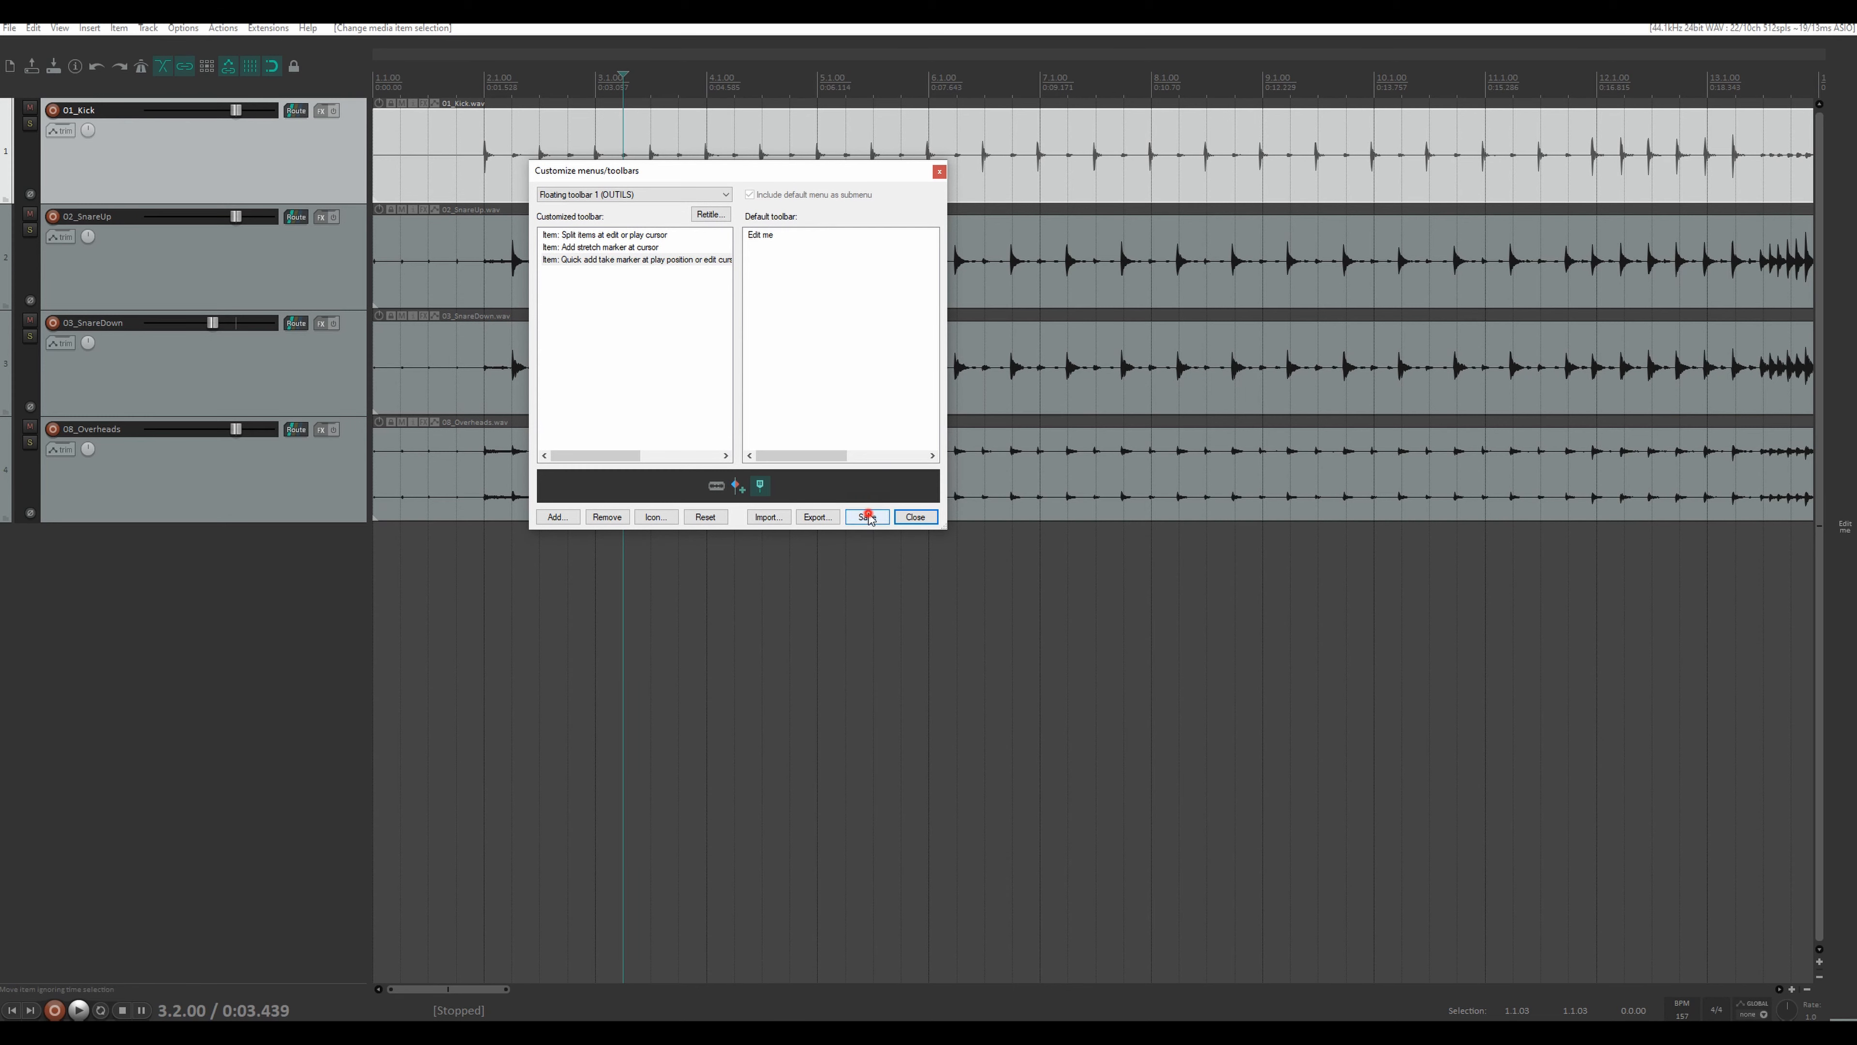
{"action": "left_click", "coordinate": [914, 516]}
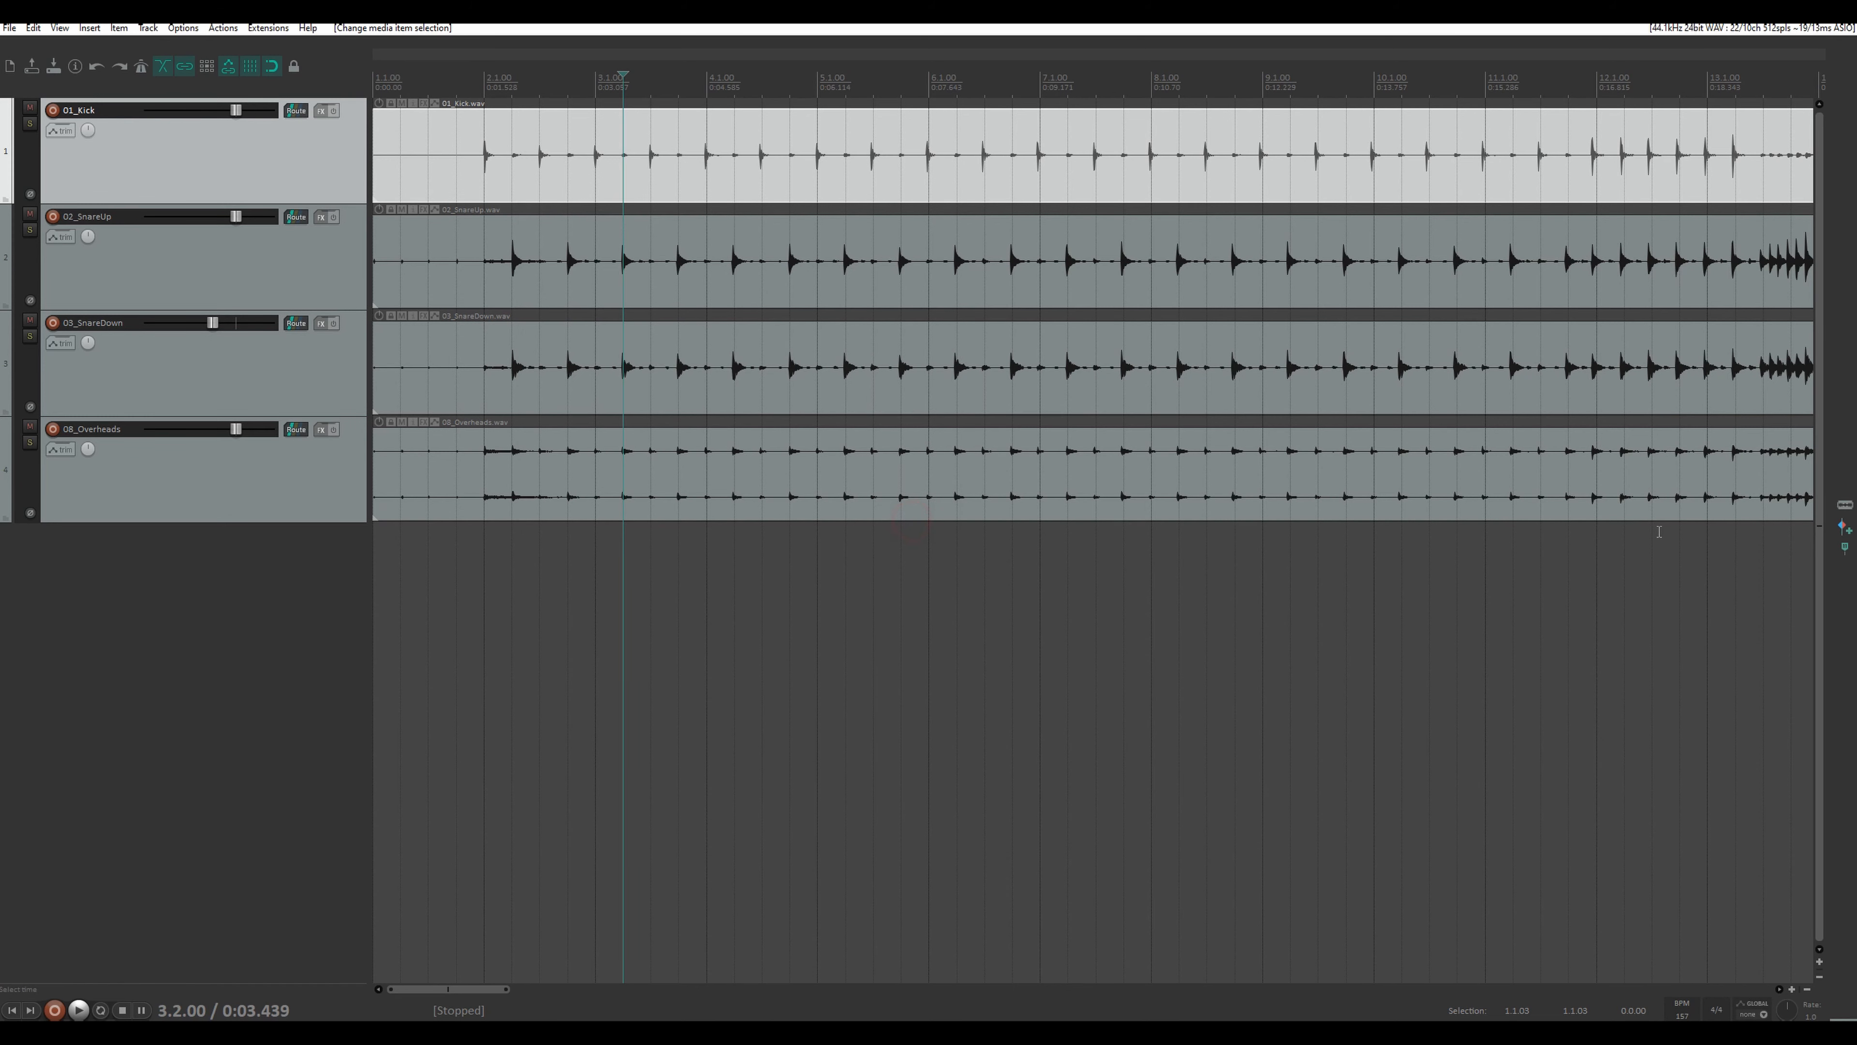
- Split the 01_Kick item at 3.4.00 with the new toolbar's split action and undo the split
{"action": "left_click", "coordinate": [692, 146]}
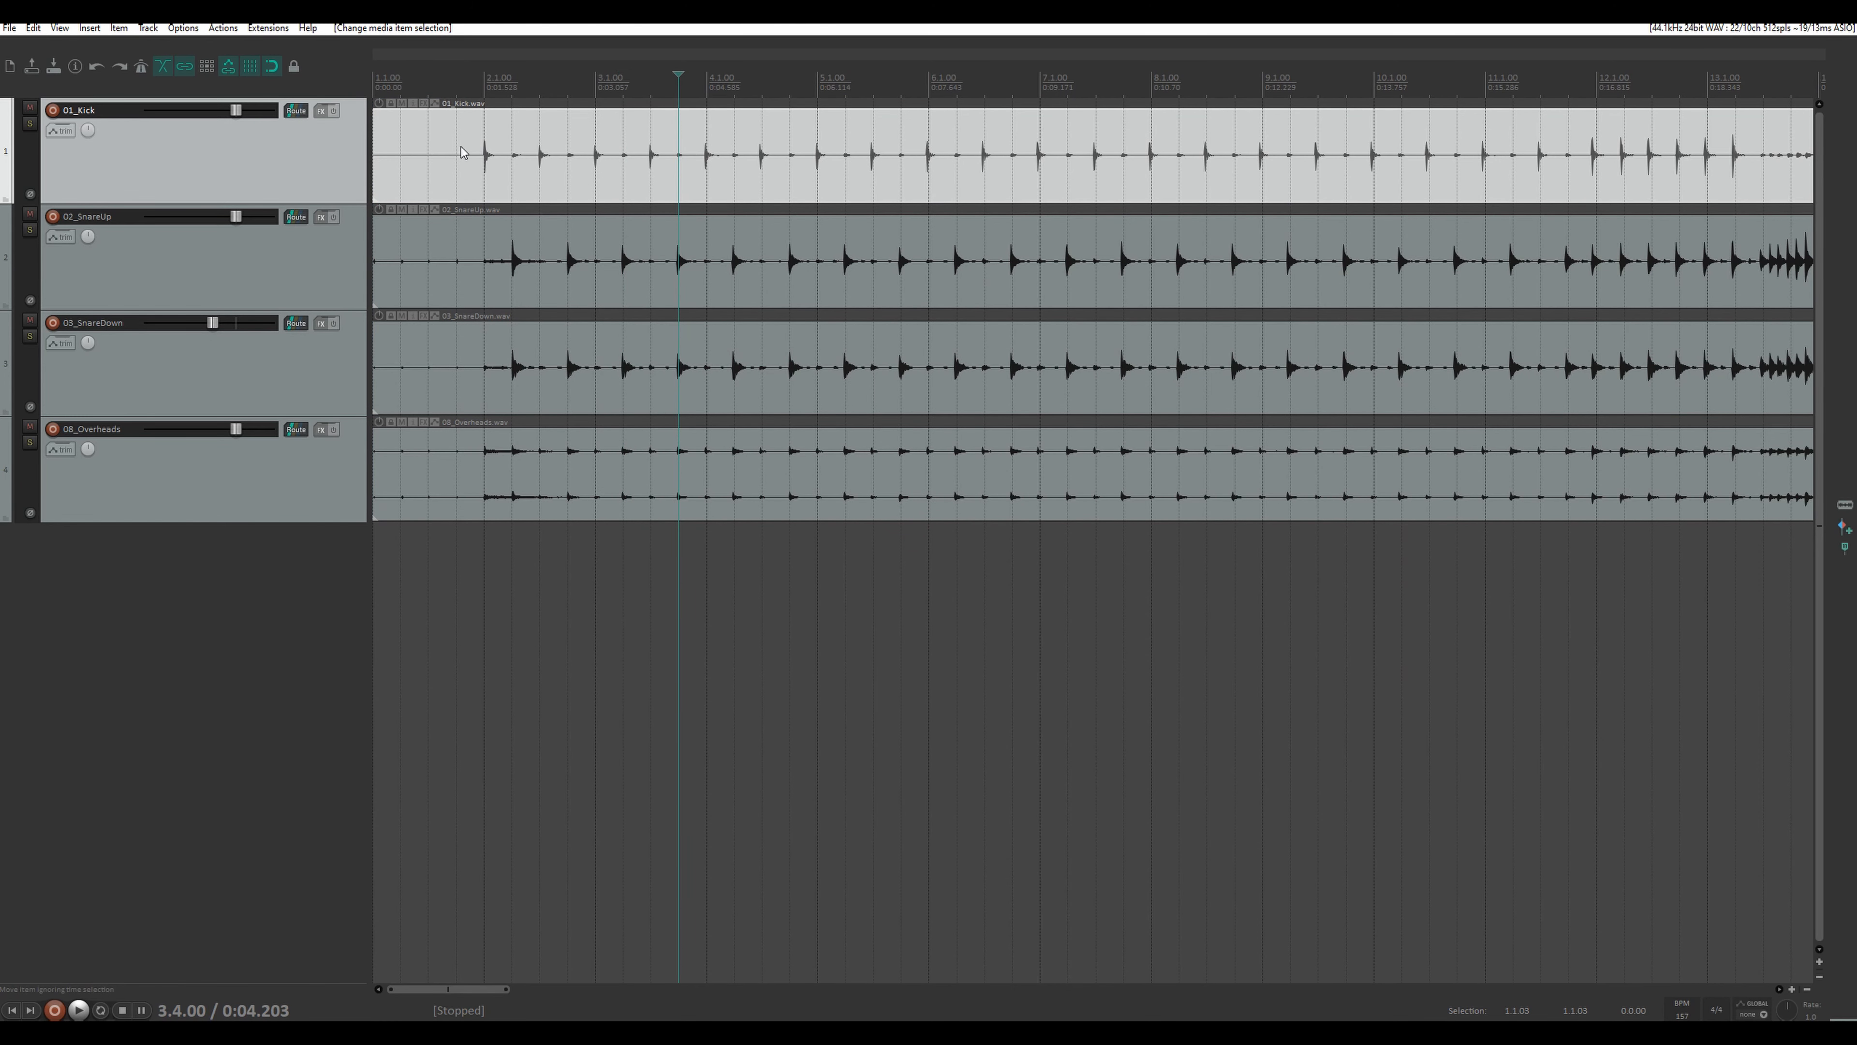
{"action": "left_click", "coordinate": [1844, 505]}
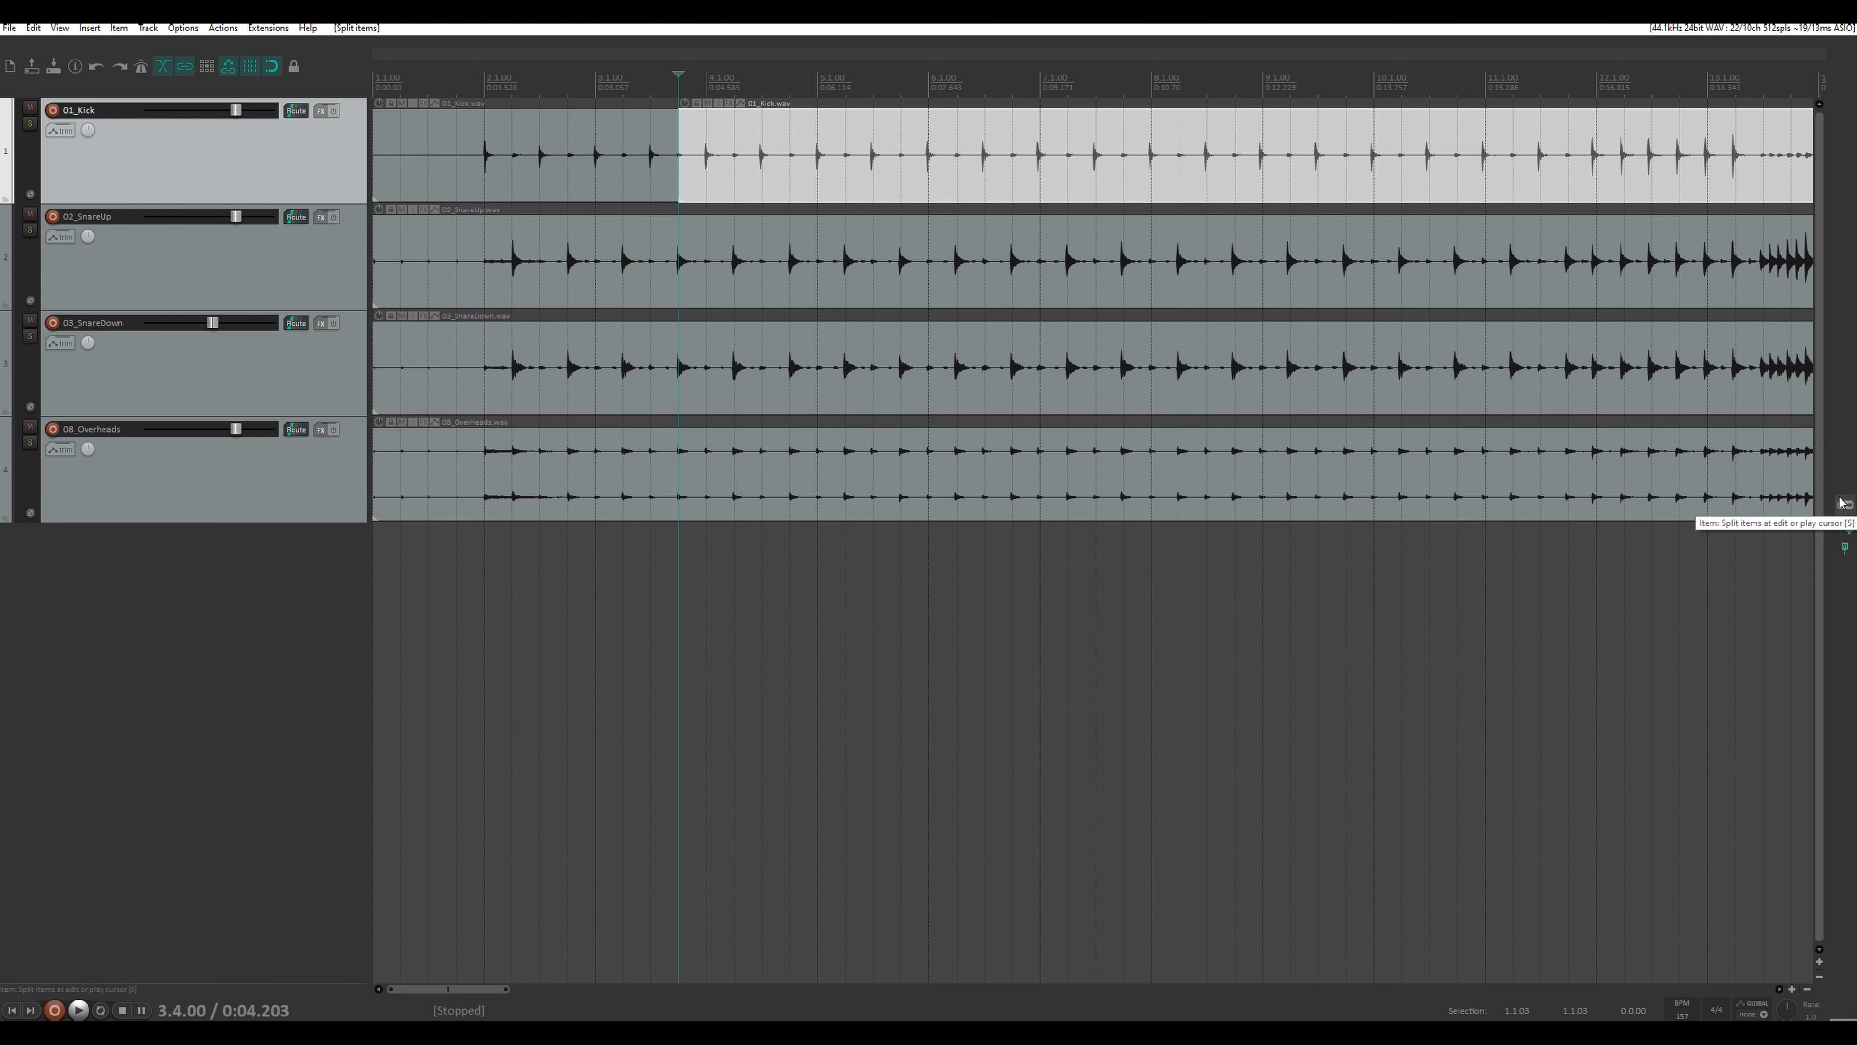
{"action": "key", "text": "ctrl+z"}
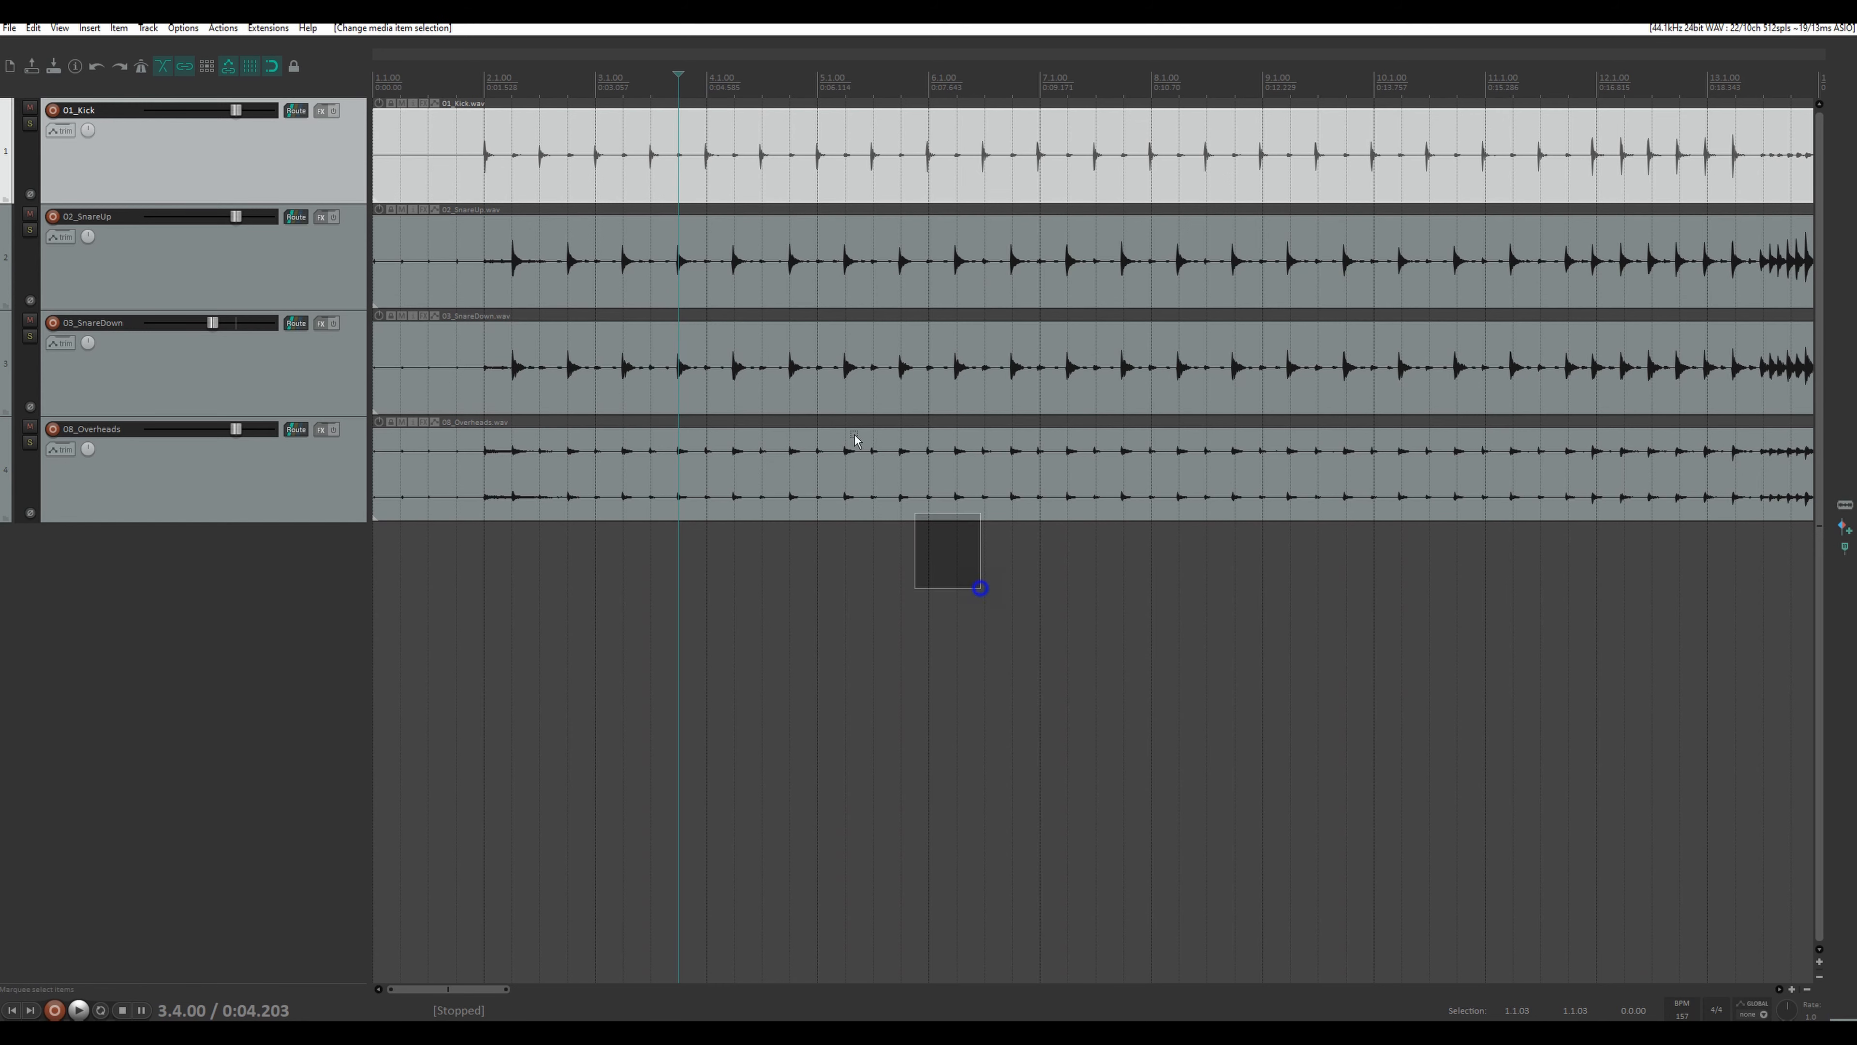
- Select the items on all four drum tracks and group them
{"action": "left_click_drag", "start_coordinate": [856, 439], "coordinate": [575, 157]}
{"action": "key", "text": "ctrl+g"}
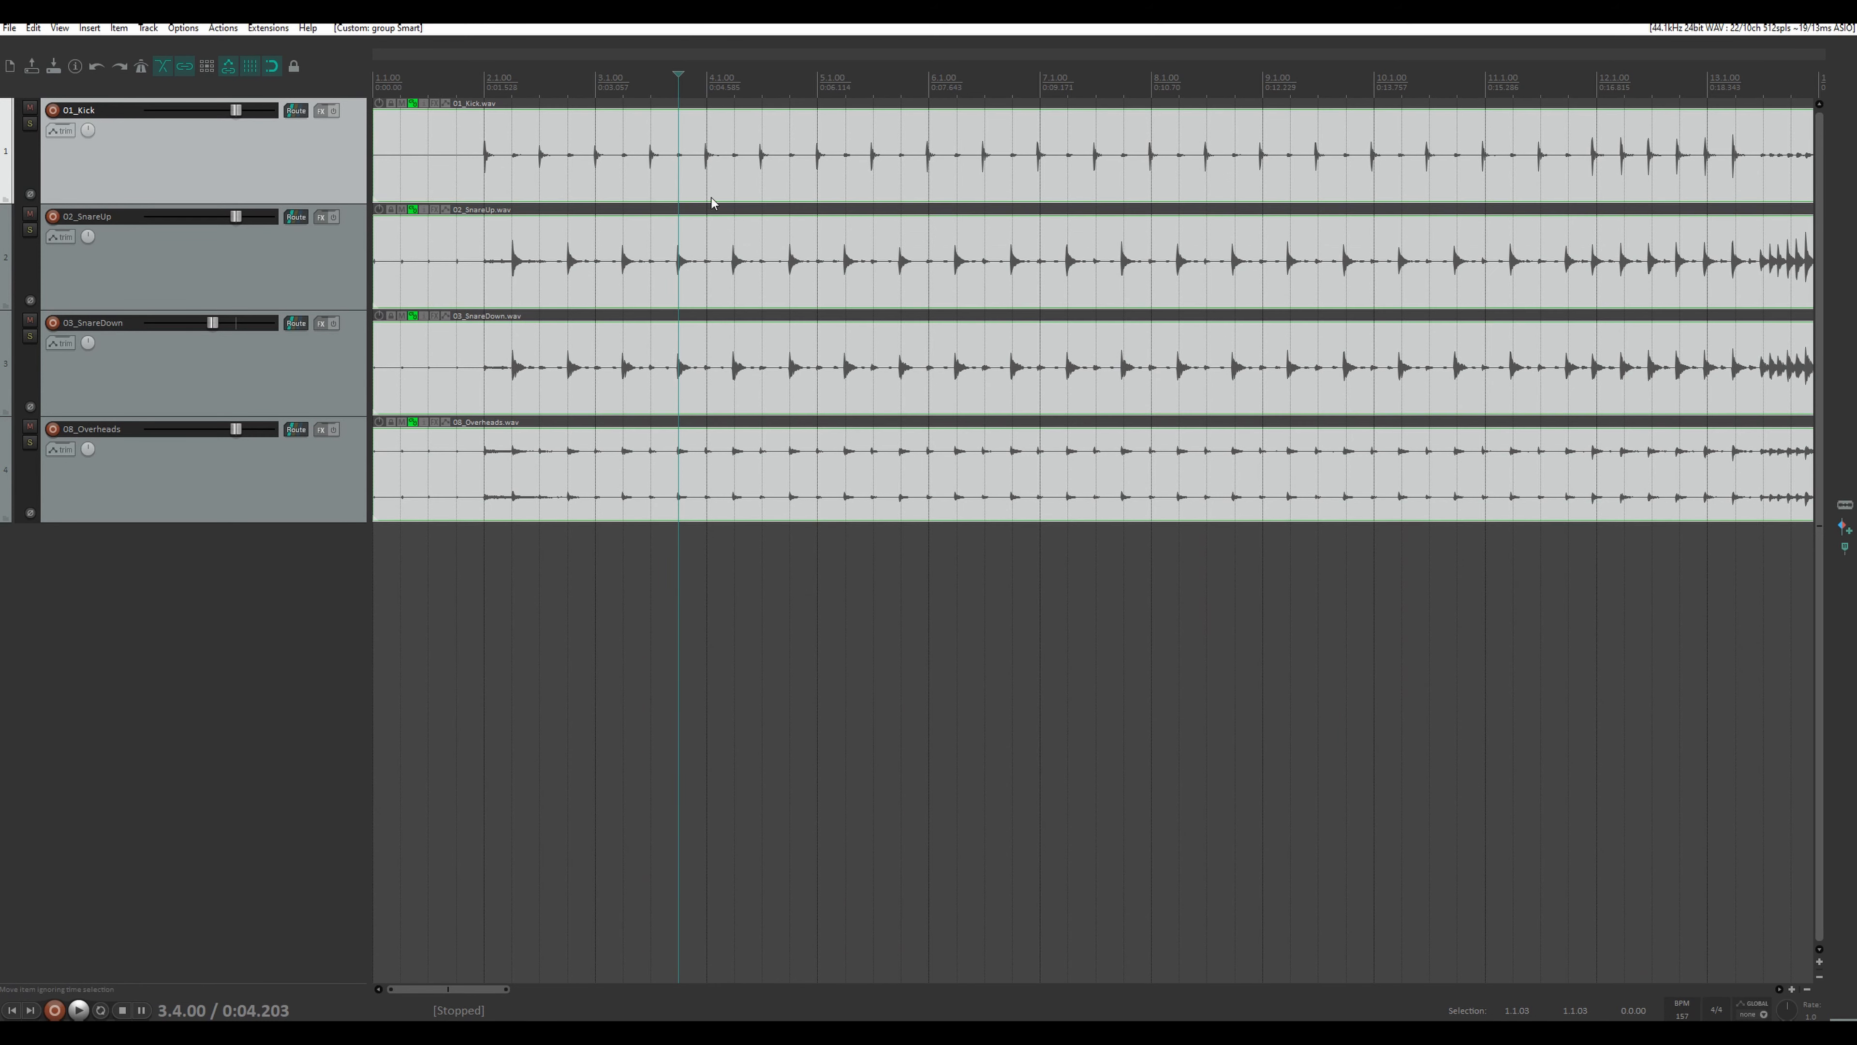
- Split the grouped drum items at 5.3.00 from the 01_Kick item and undo the split
{"action": "left_click", "coordinate": [861, 237]}
{"action": "left_click", "coordinate": [860, 136]}
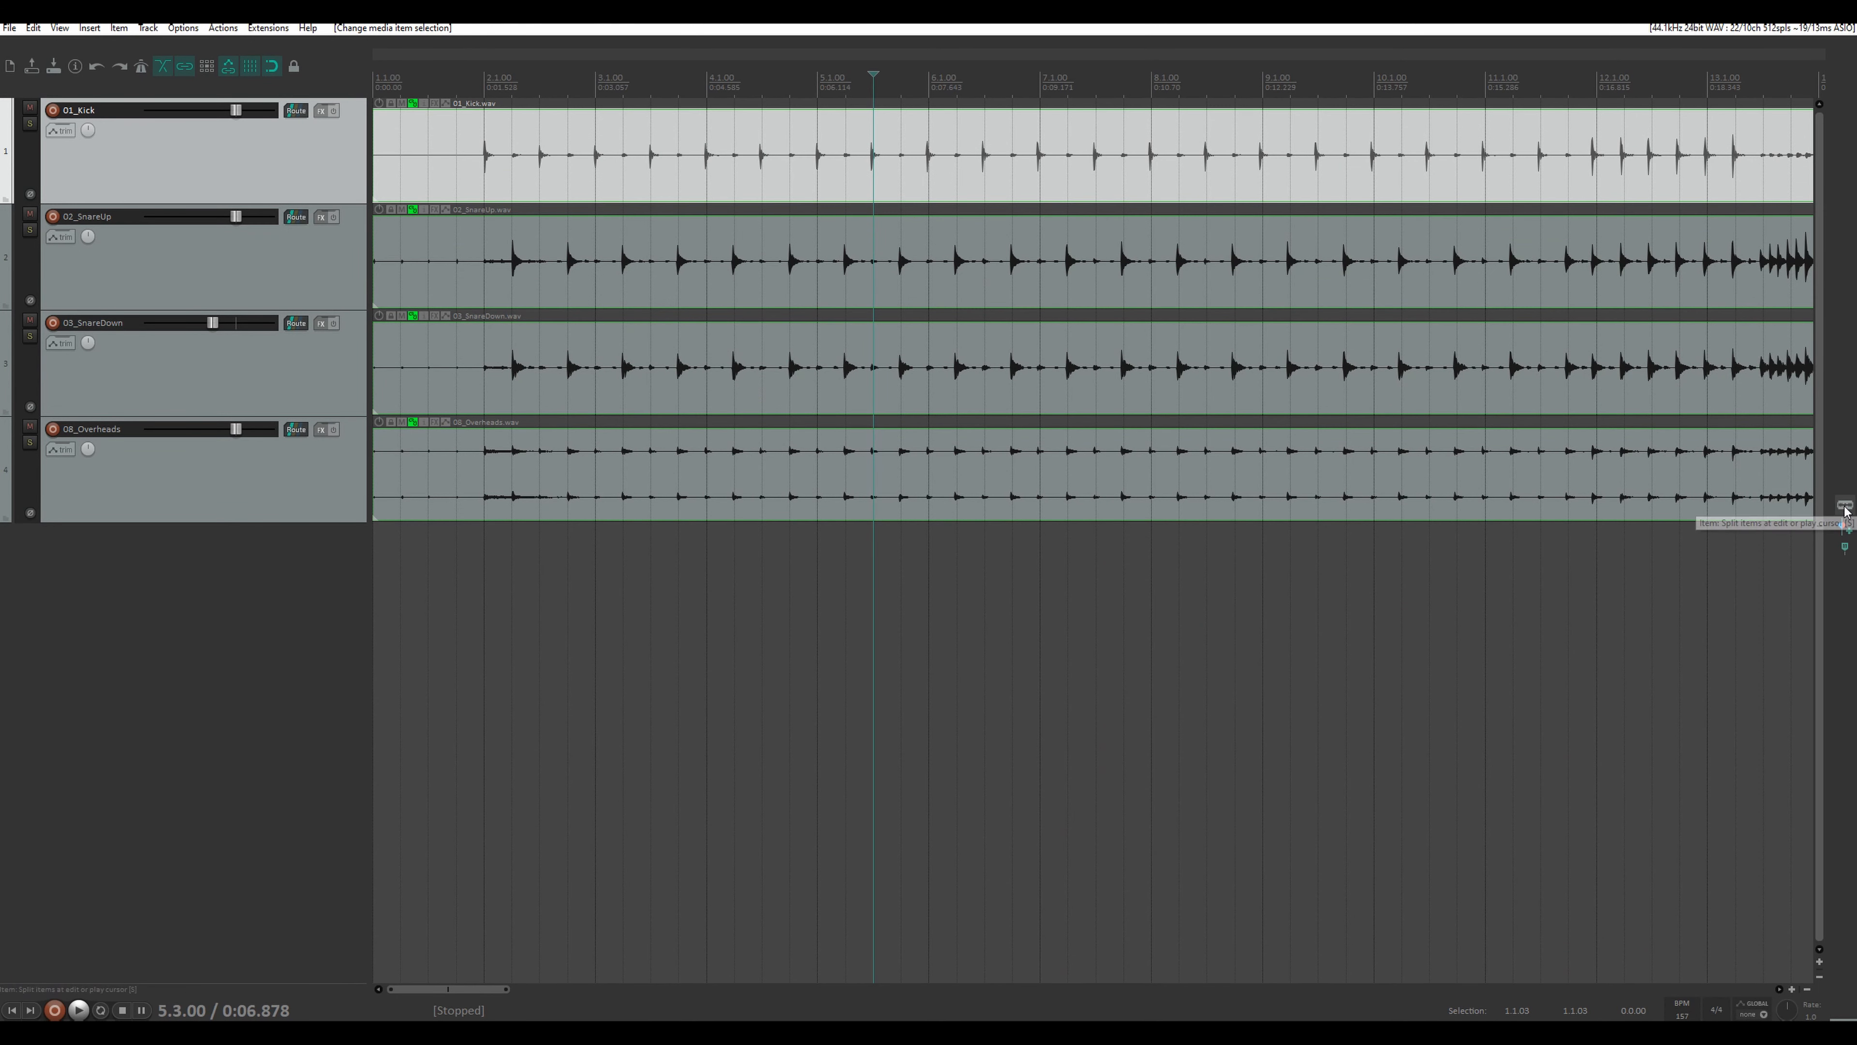
{"action": "key", "text": "s"}
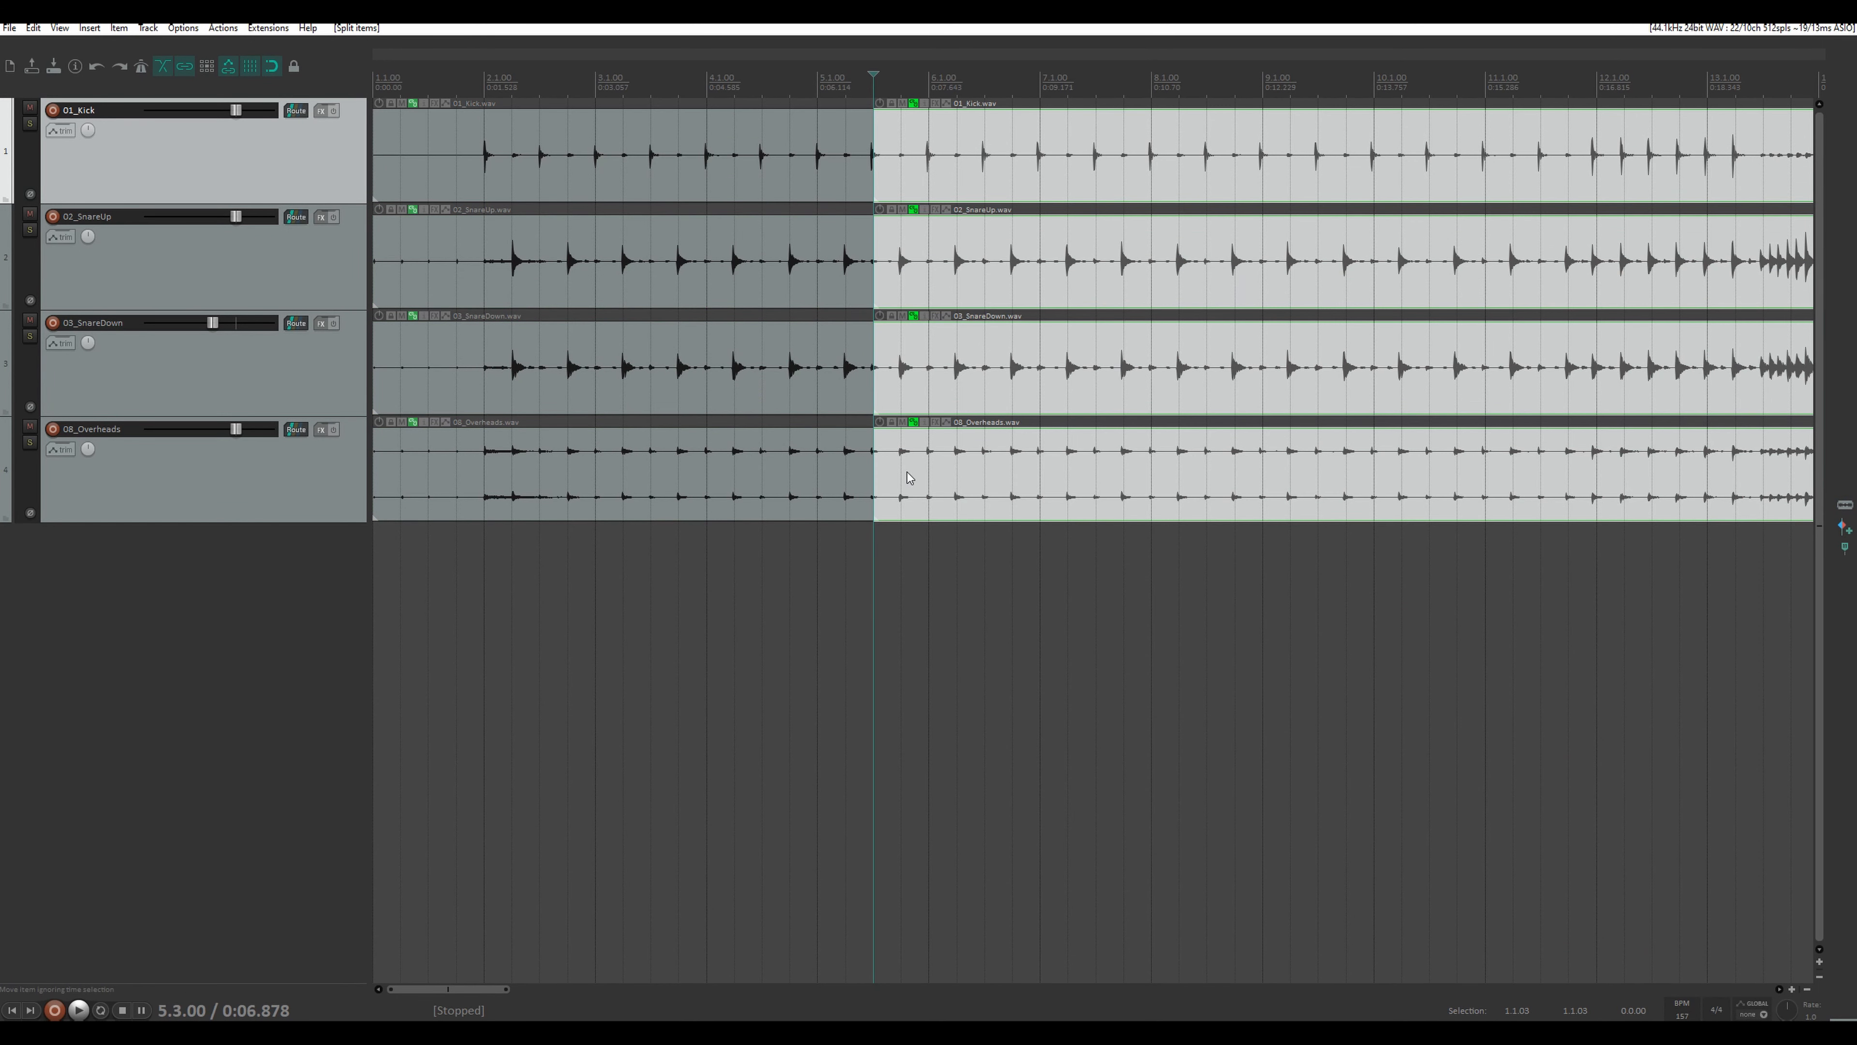
{"action": "key", "text": "ctrl+z"}
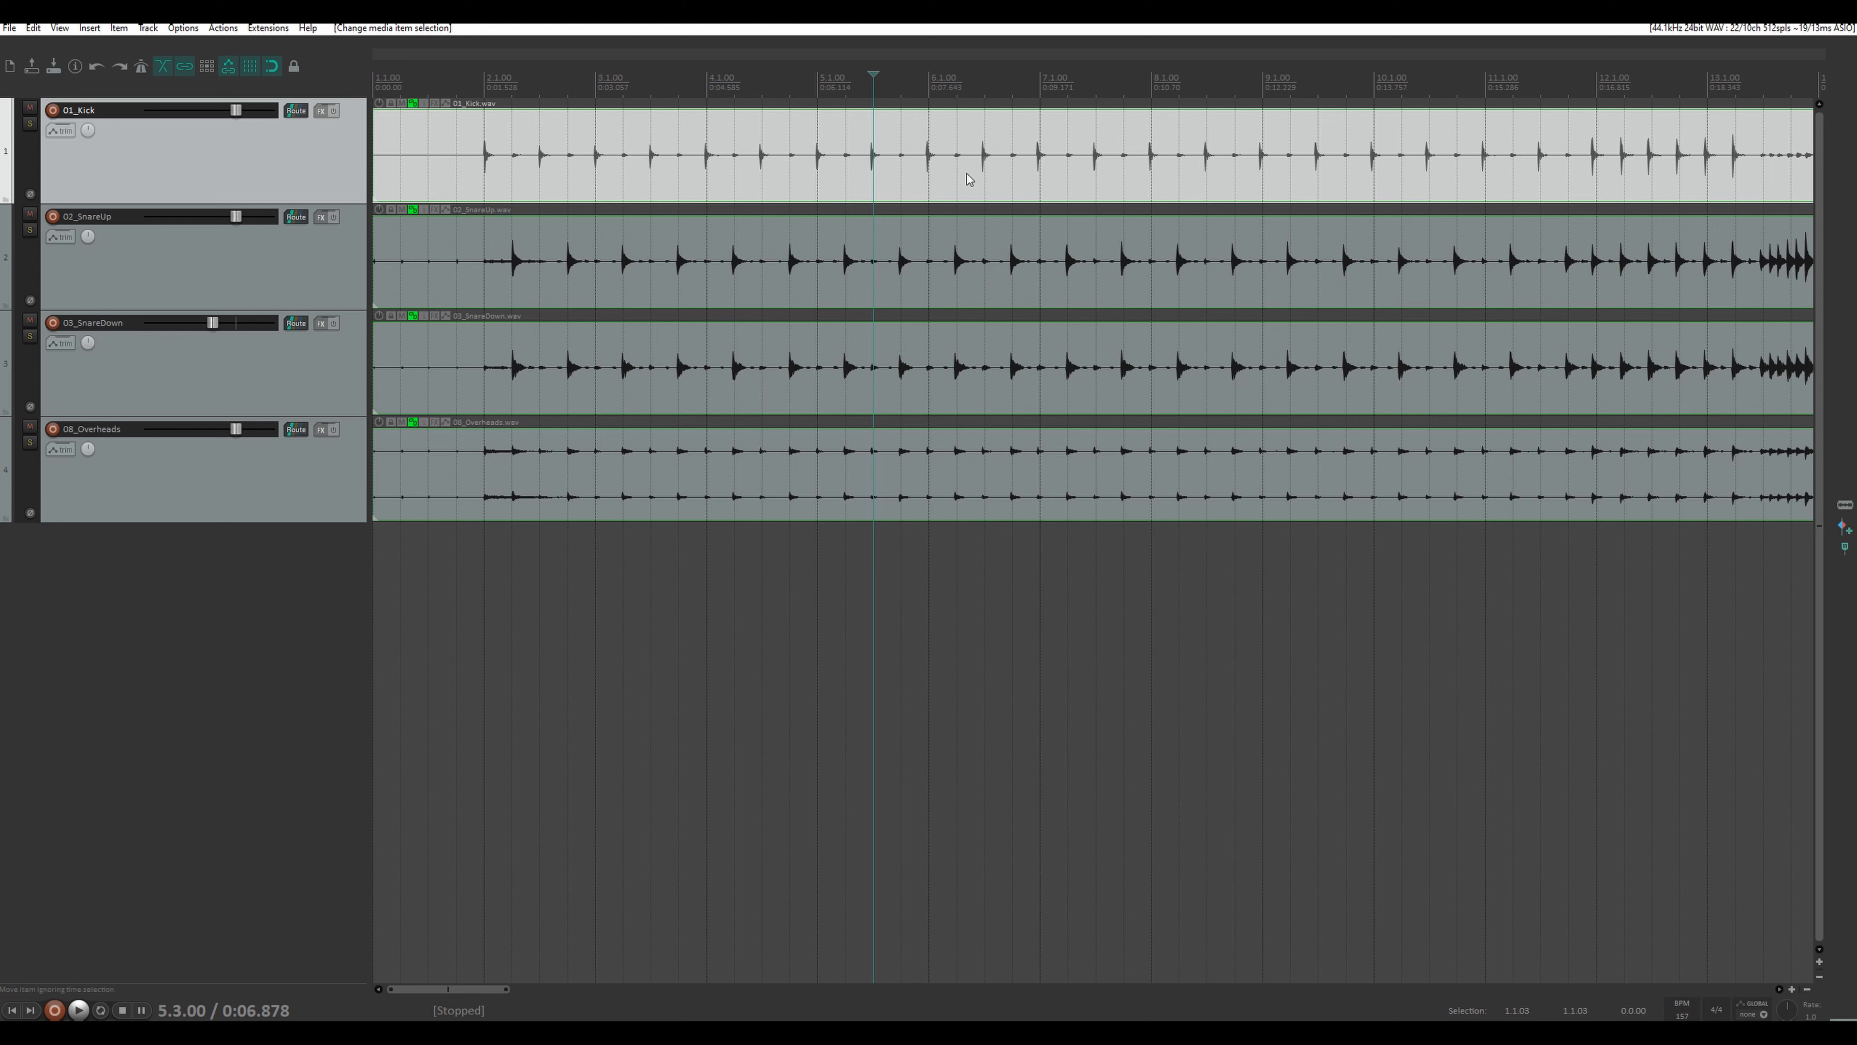
- Arm the toolbar's split action and split the grouped drum items at 7.1.00 and 8.1.00
{"action": "left_click", "coordinate": [927, 144]}
{"action": "left_click", "coordinate": [1842, 508]}
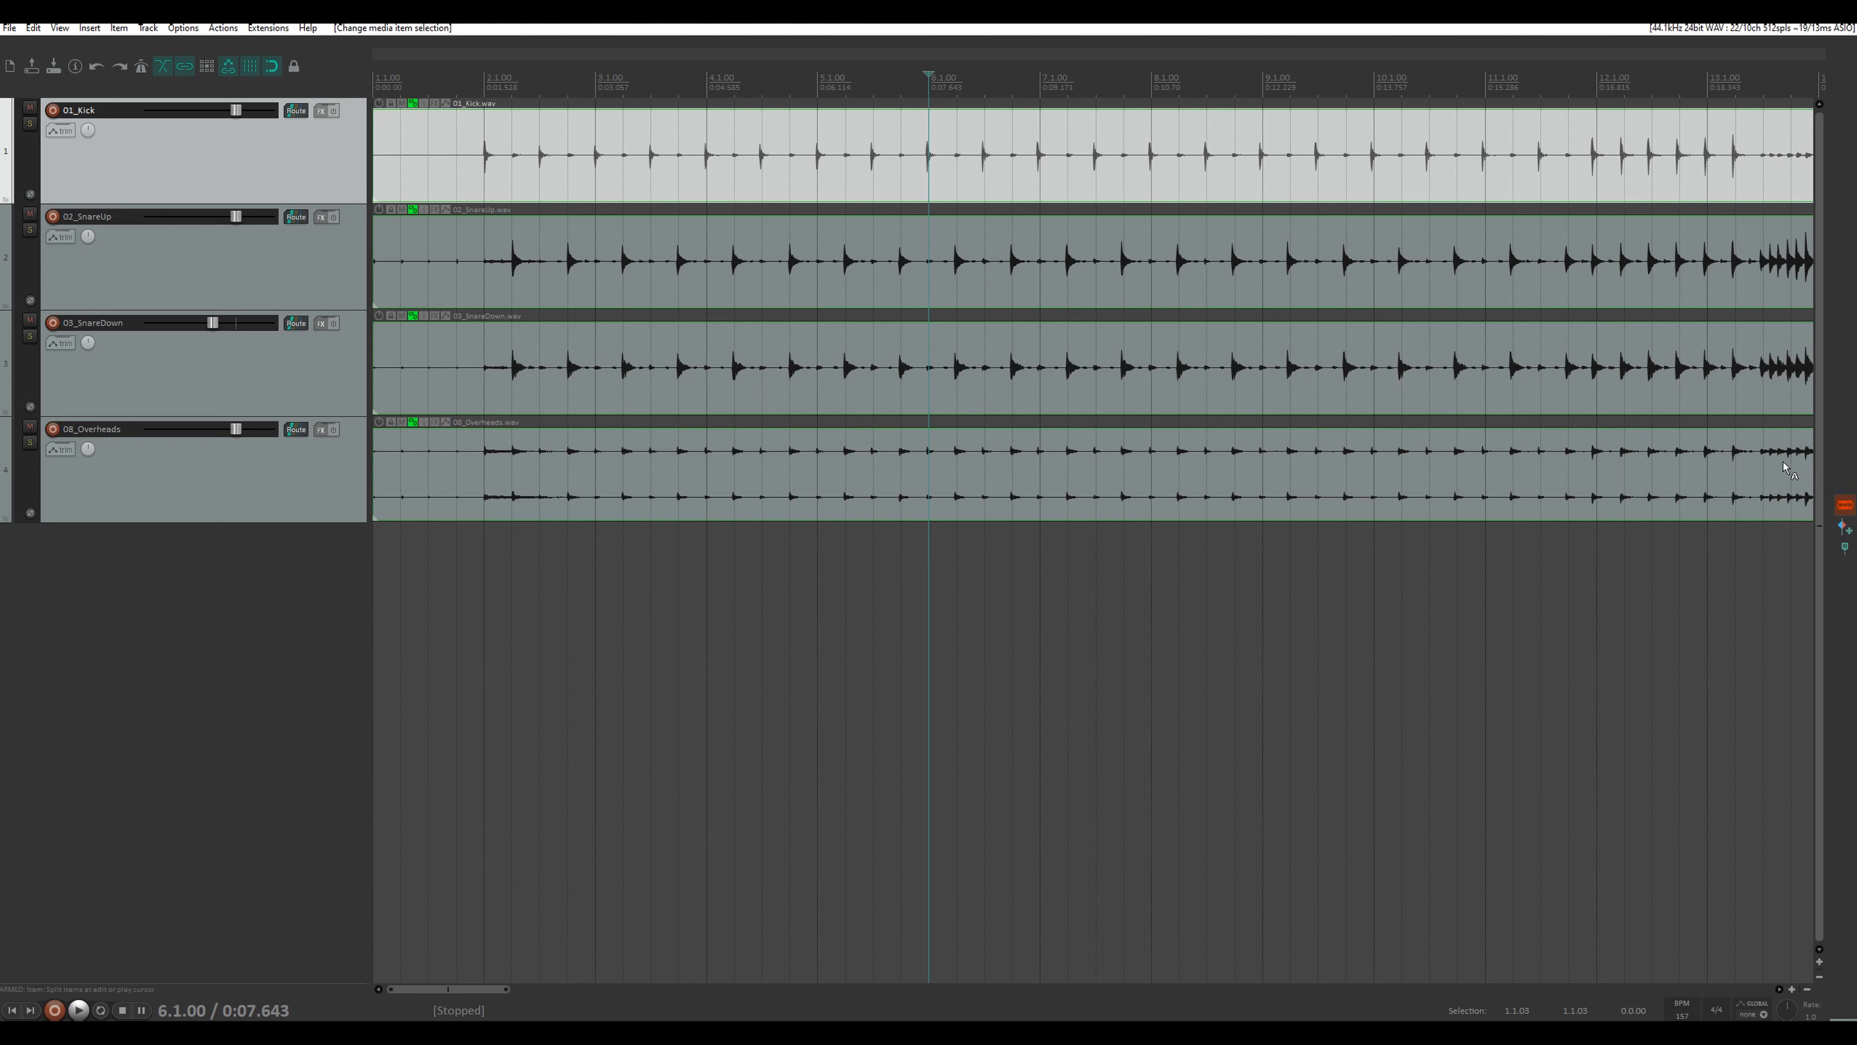
{"action": "left_click", "coordinate": [1843, 504]}
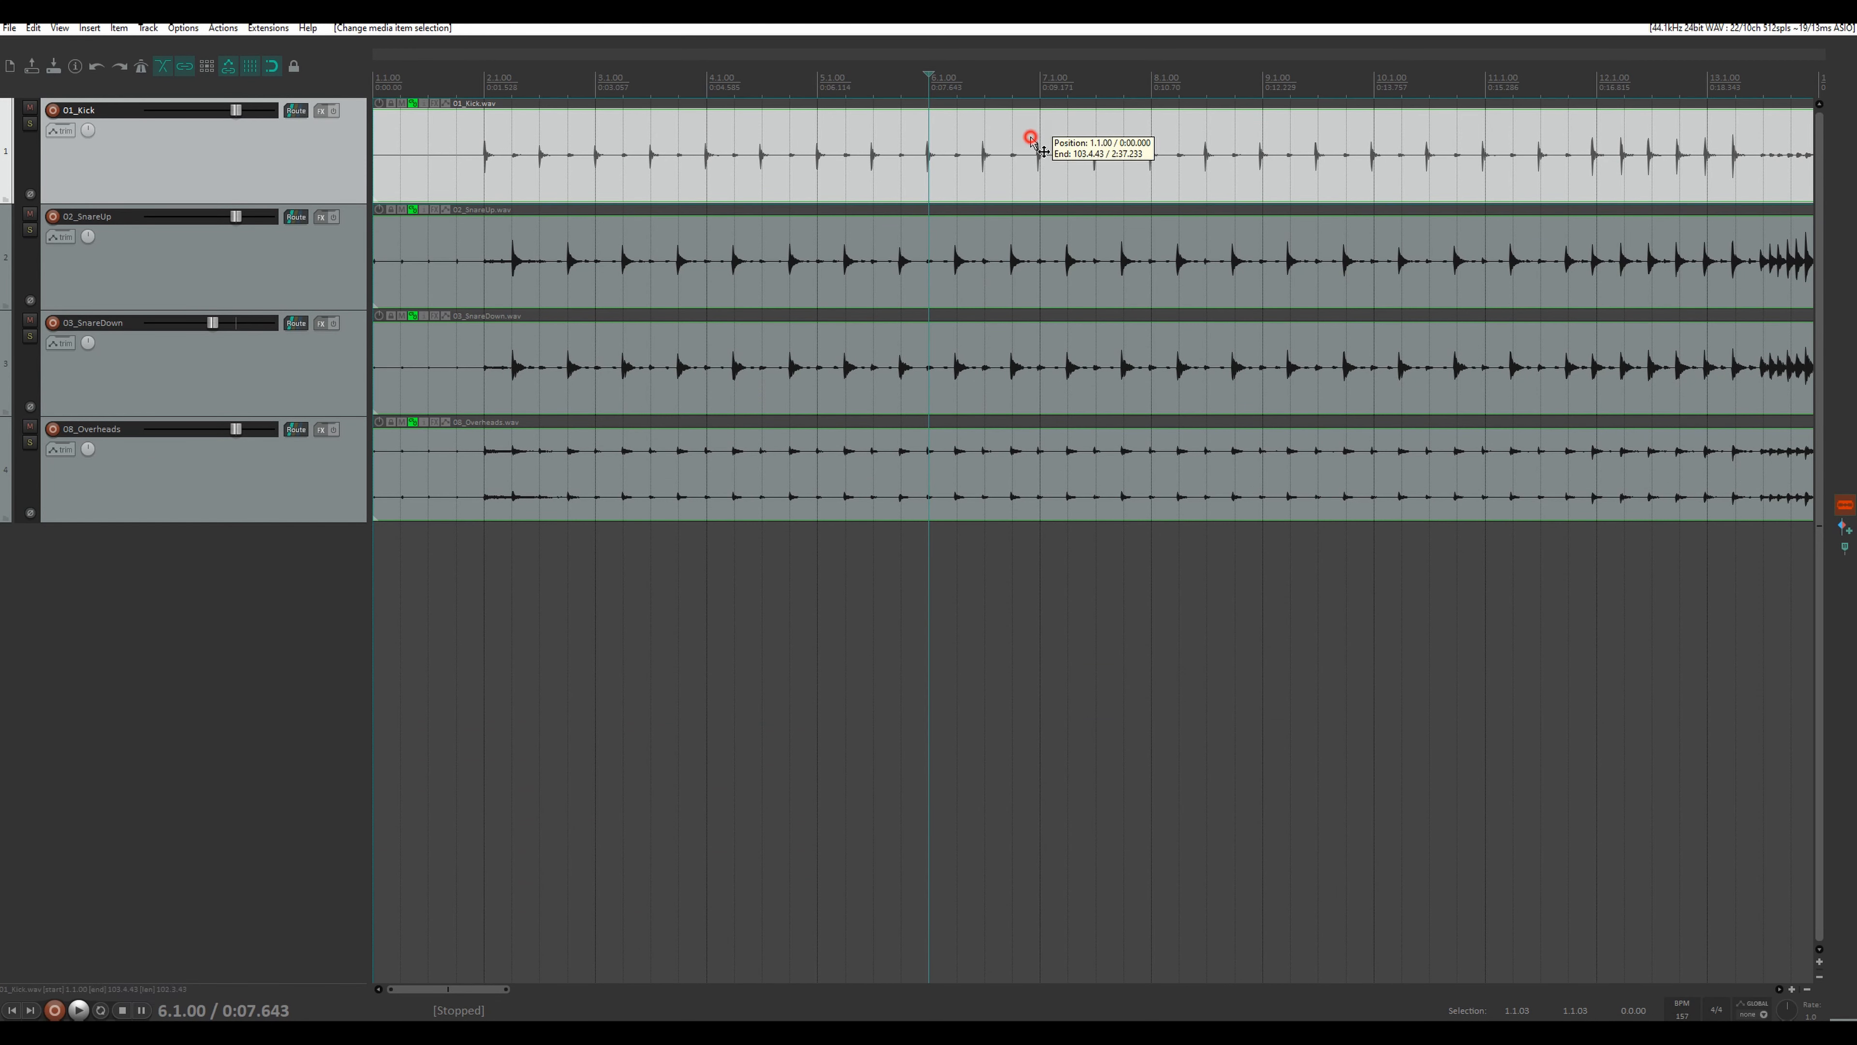
{"action": "left_click", "coordinate": [1038, 143]}
{"action": "left_click", "coordinate": [1142, 146]}
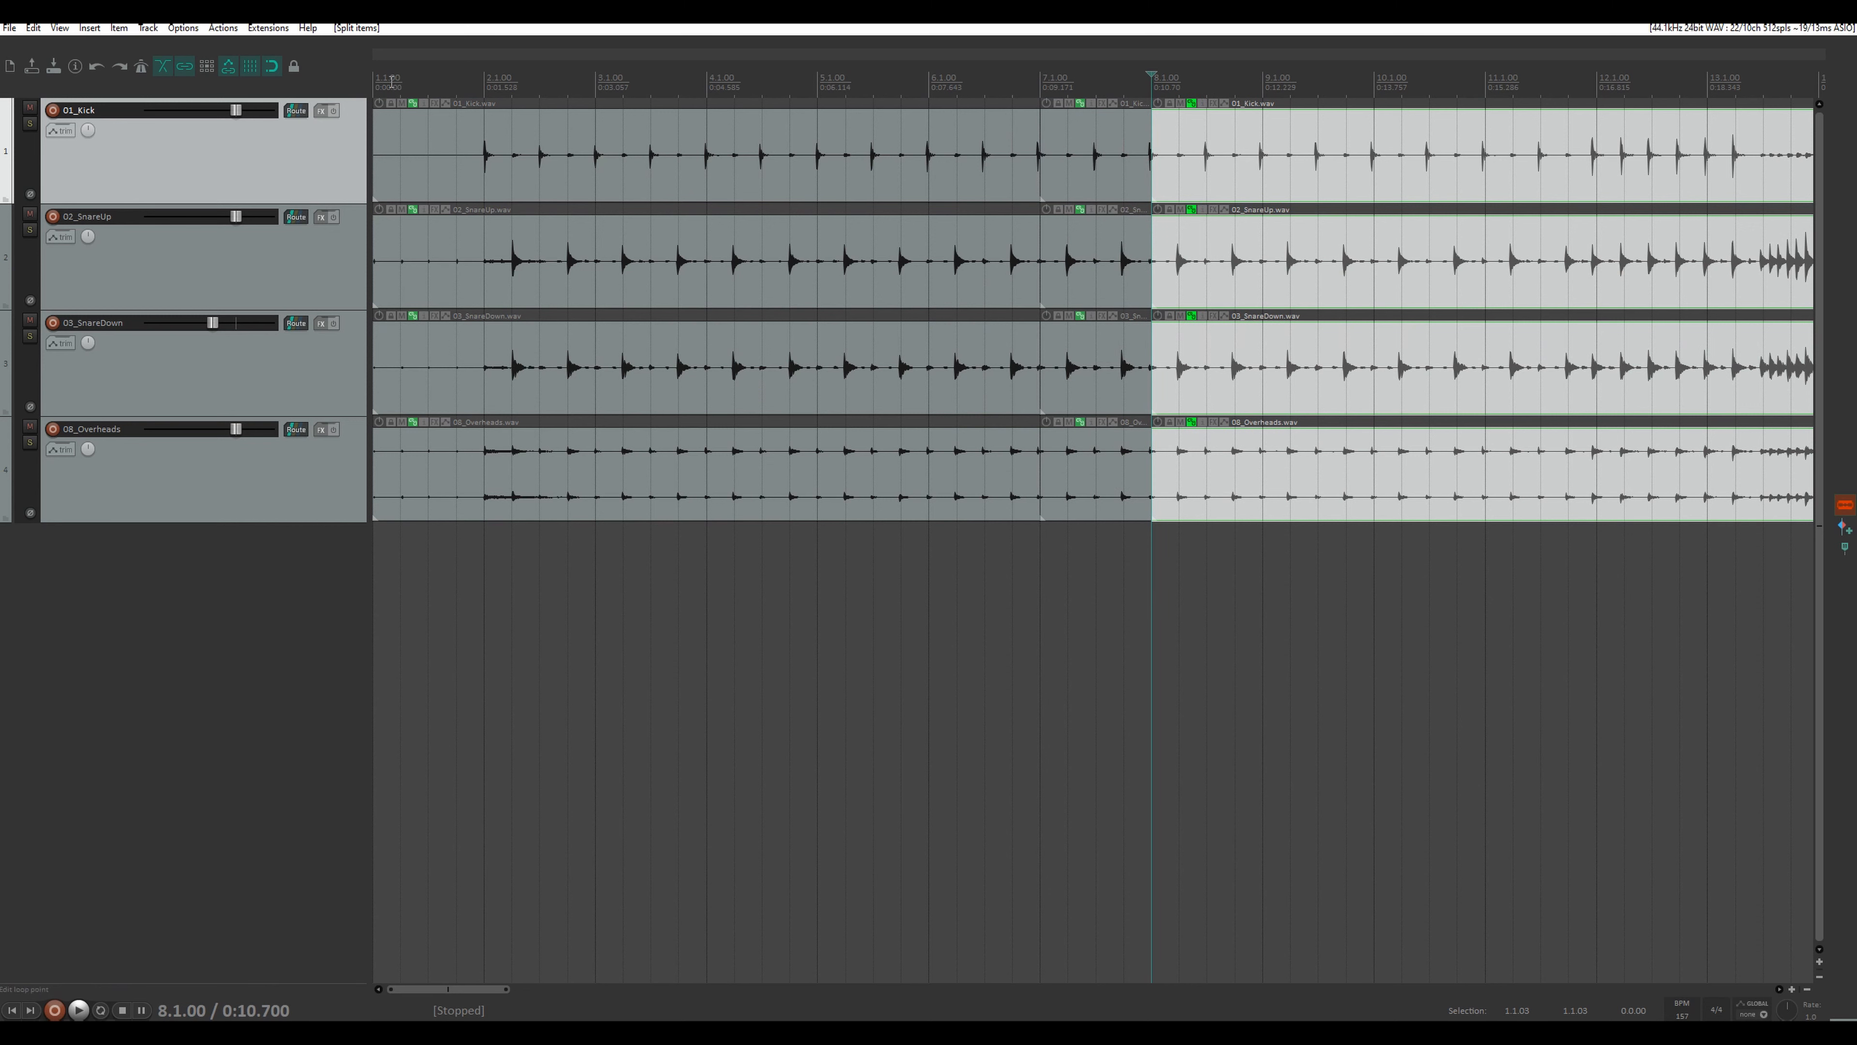
- Turn snapping off and split the grouped items just before the kick hits, at 8.2.86, 8.4.81, 9.2.78 and 9.4.86, using the armed split action
{"action": "left_click", "coordinate": [271, 64]}
{"action": "right_click", "coordinate": [1845, 504]}
{"action": "scroll", "coordinate": [1250, 153], "scroll_direction": "up", "scroll_amount": 8}
{"action": "scroll", "coordinate": [1388, 180], "scroll_direction": "down", "scroll_amount": 6}
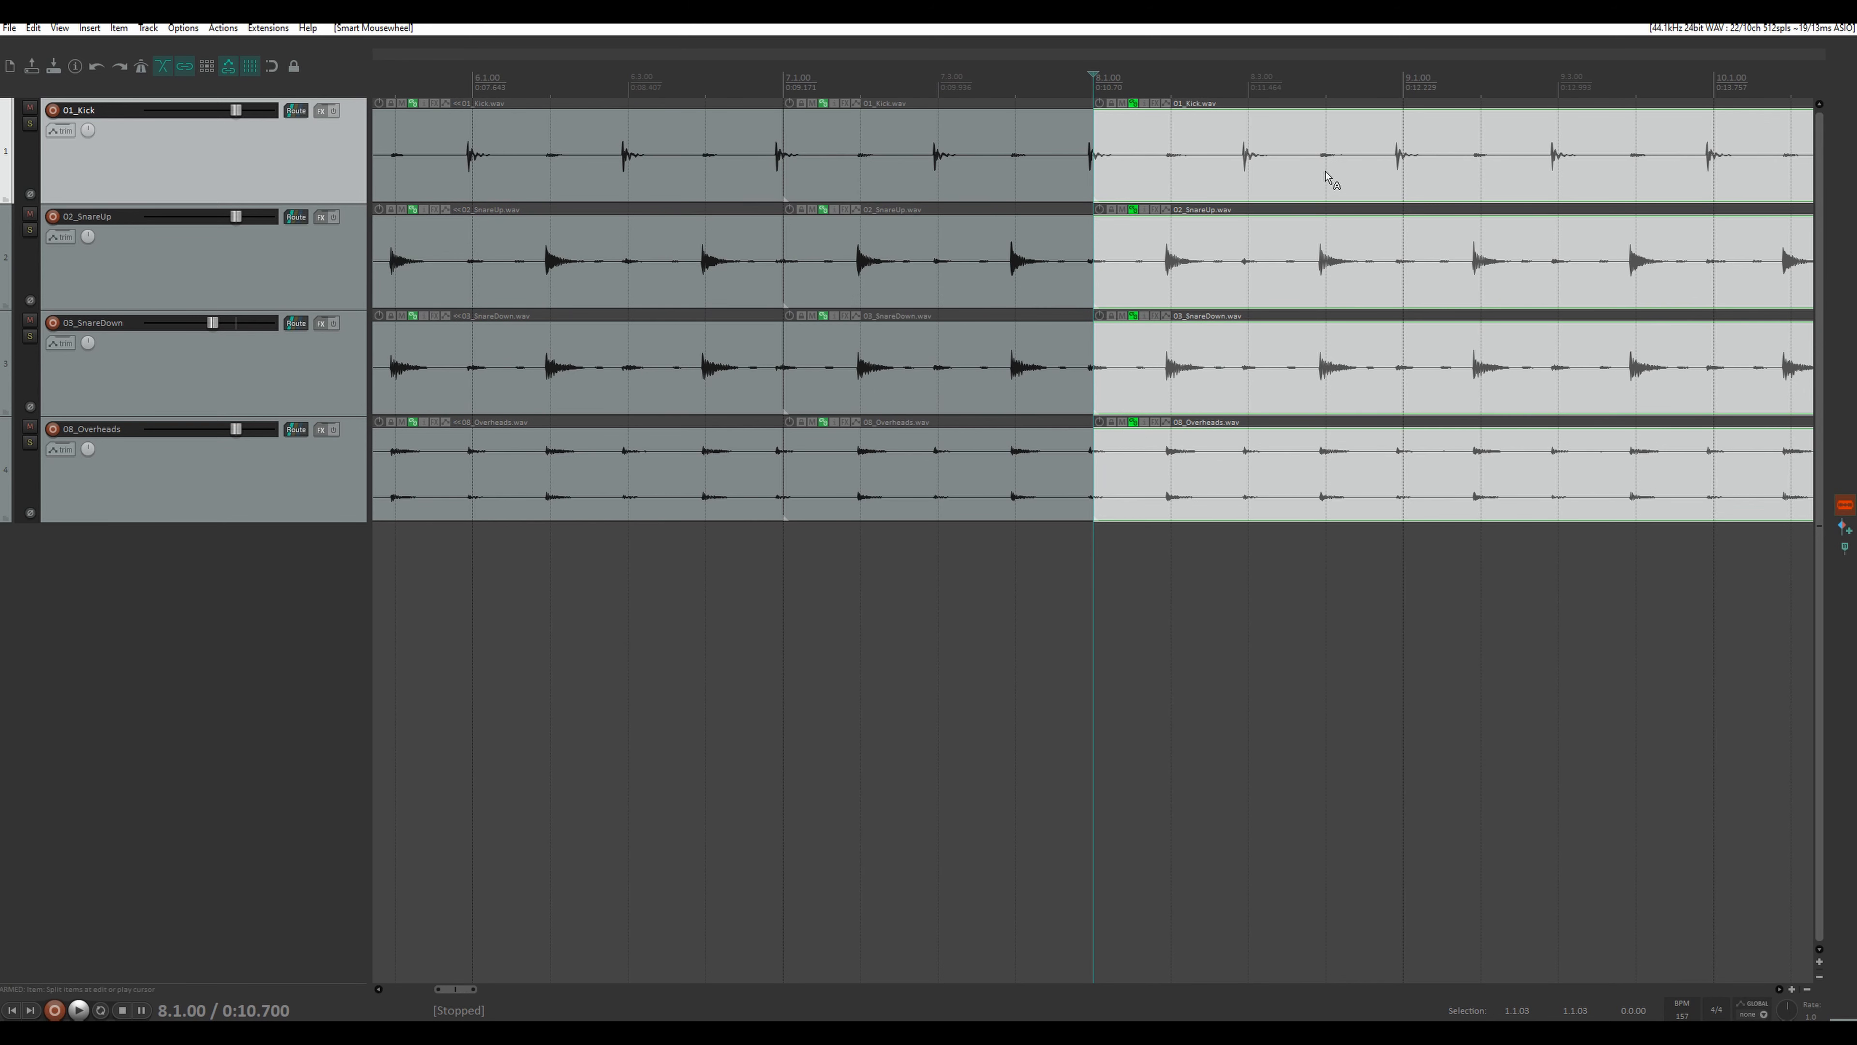
{"action": "left_click", "coordinate": [1237, 150]}
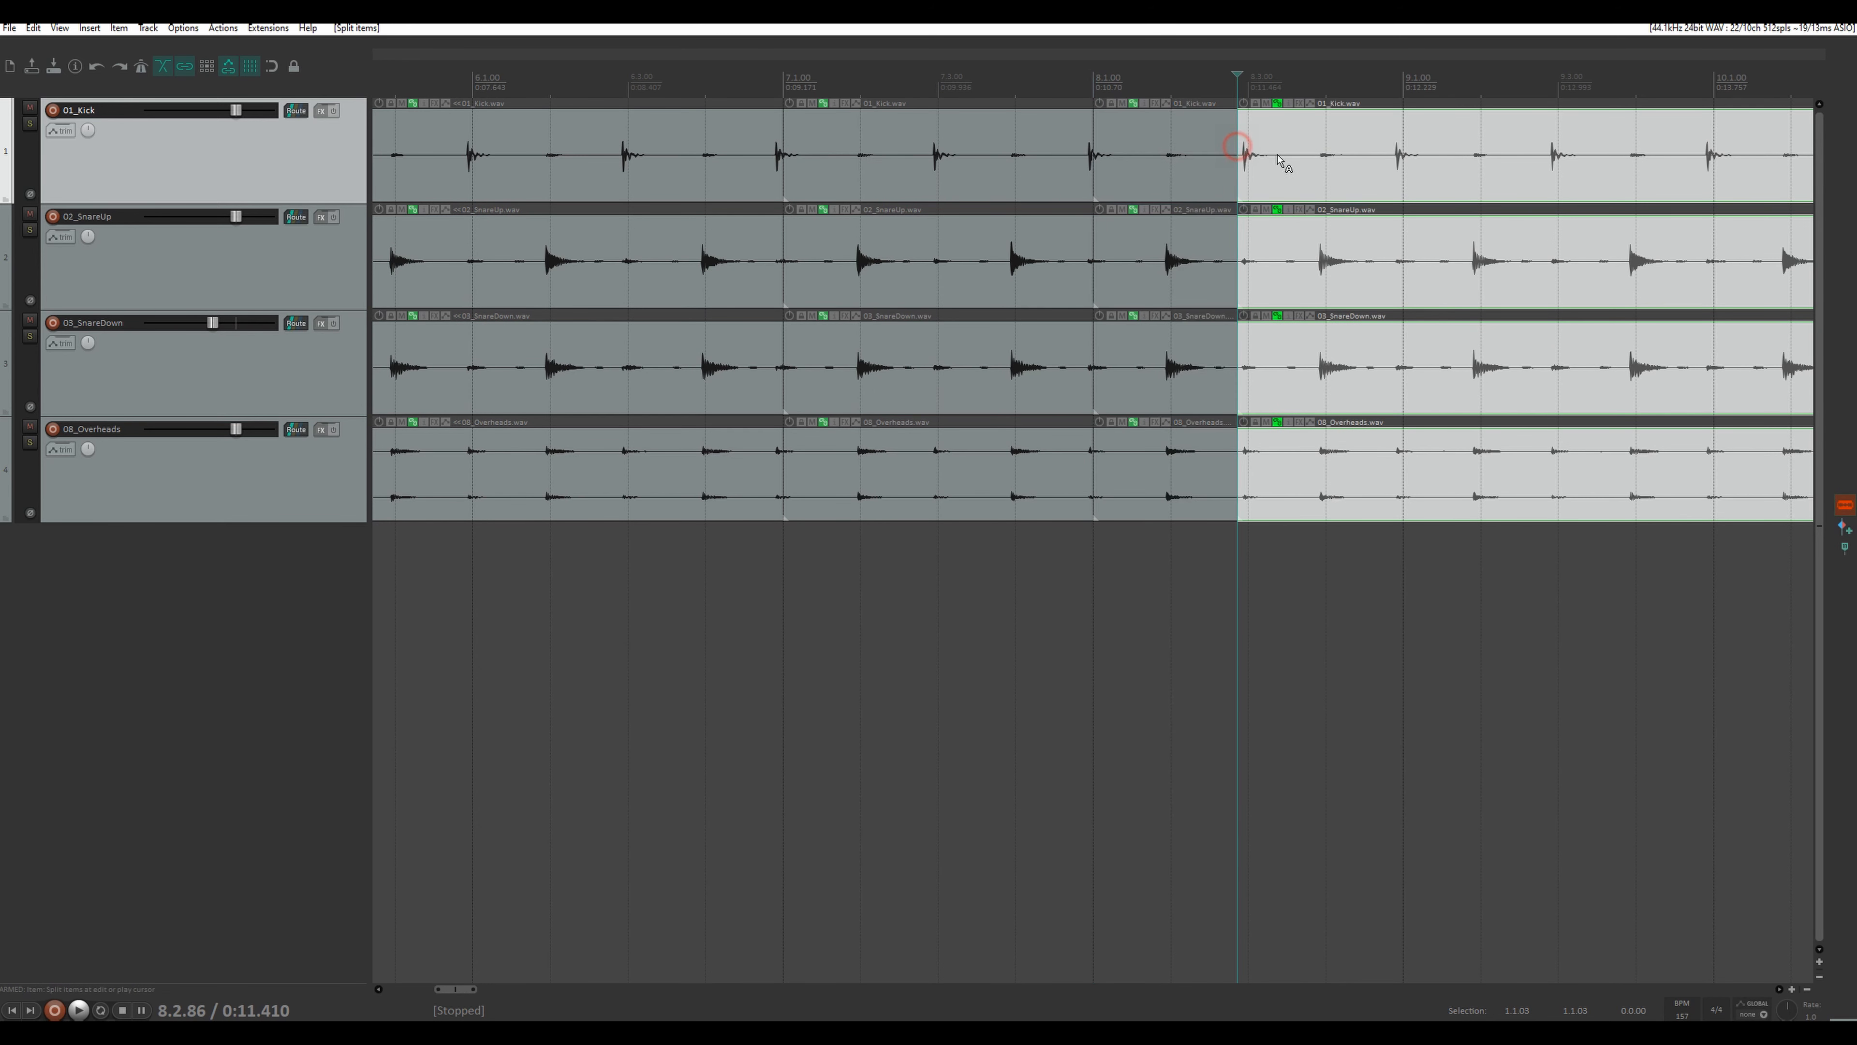
{"action": "left_click", "coordinate": [1389, 150]}
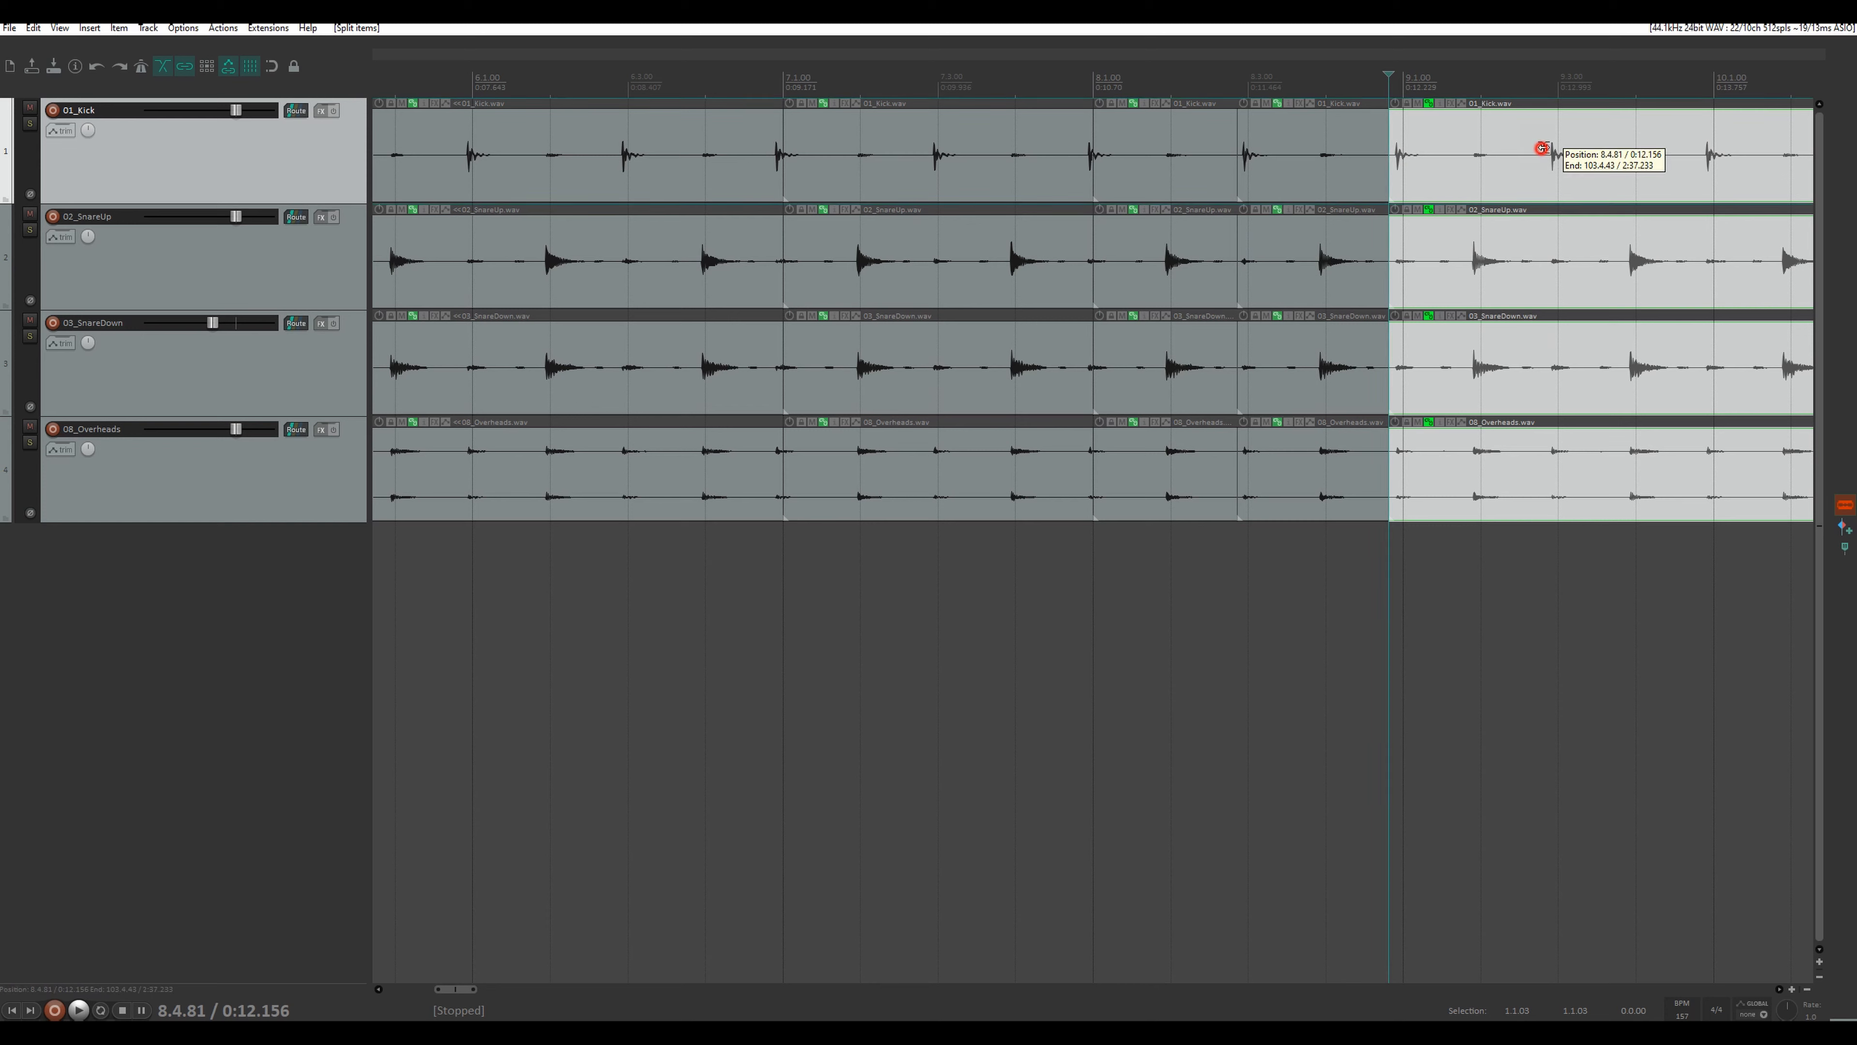
{"action": "left_click", "coordinate": [1542, 154]}
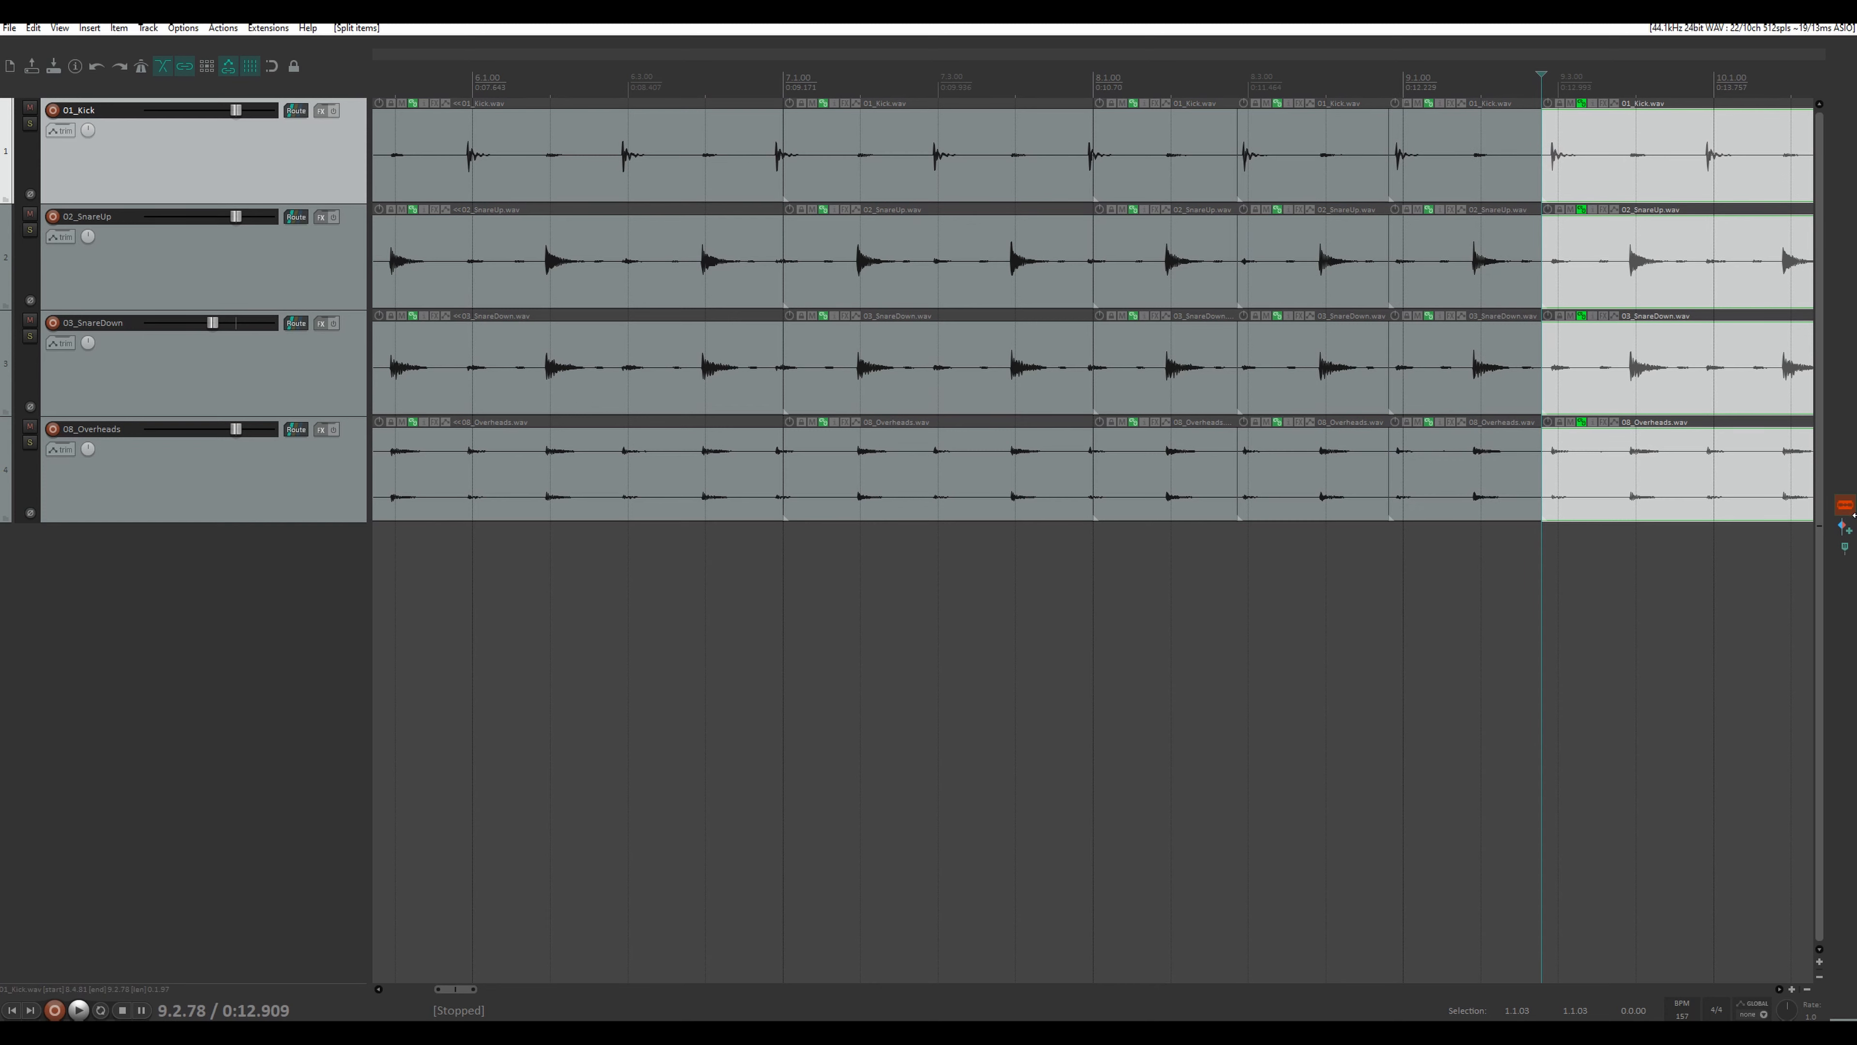
{"action": "left_click", "coordinate": [1703, 150]}
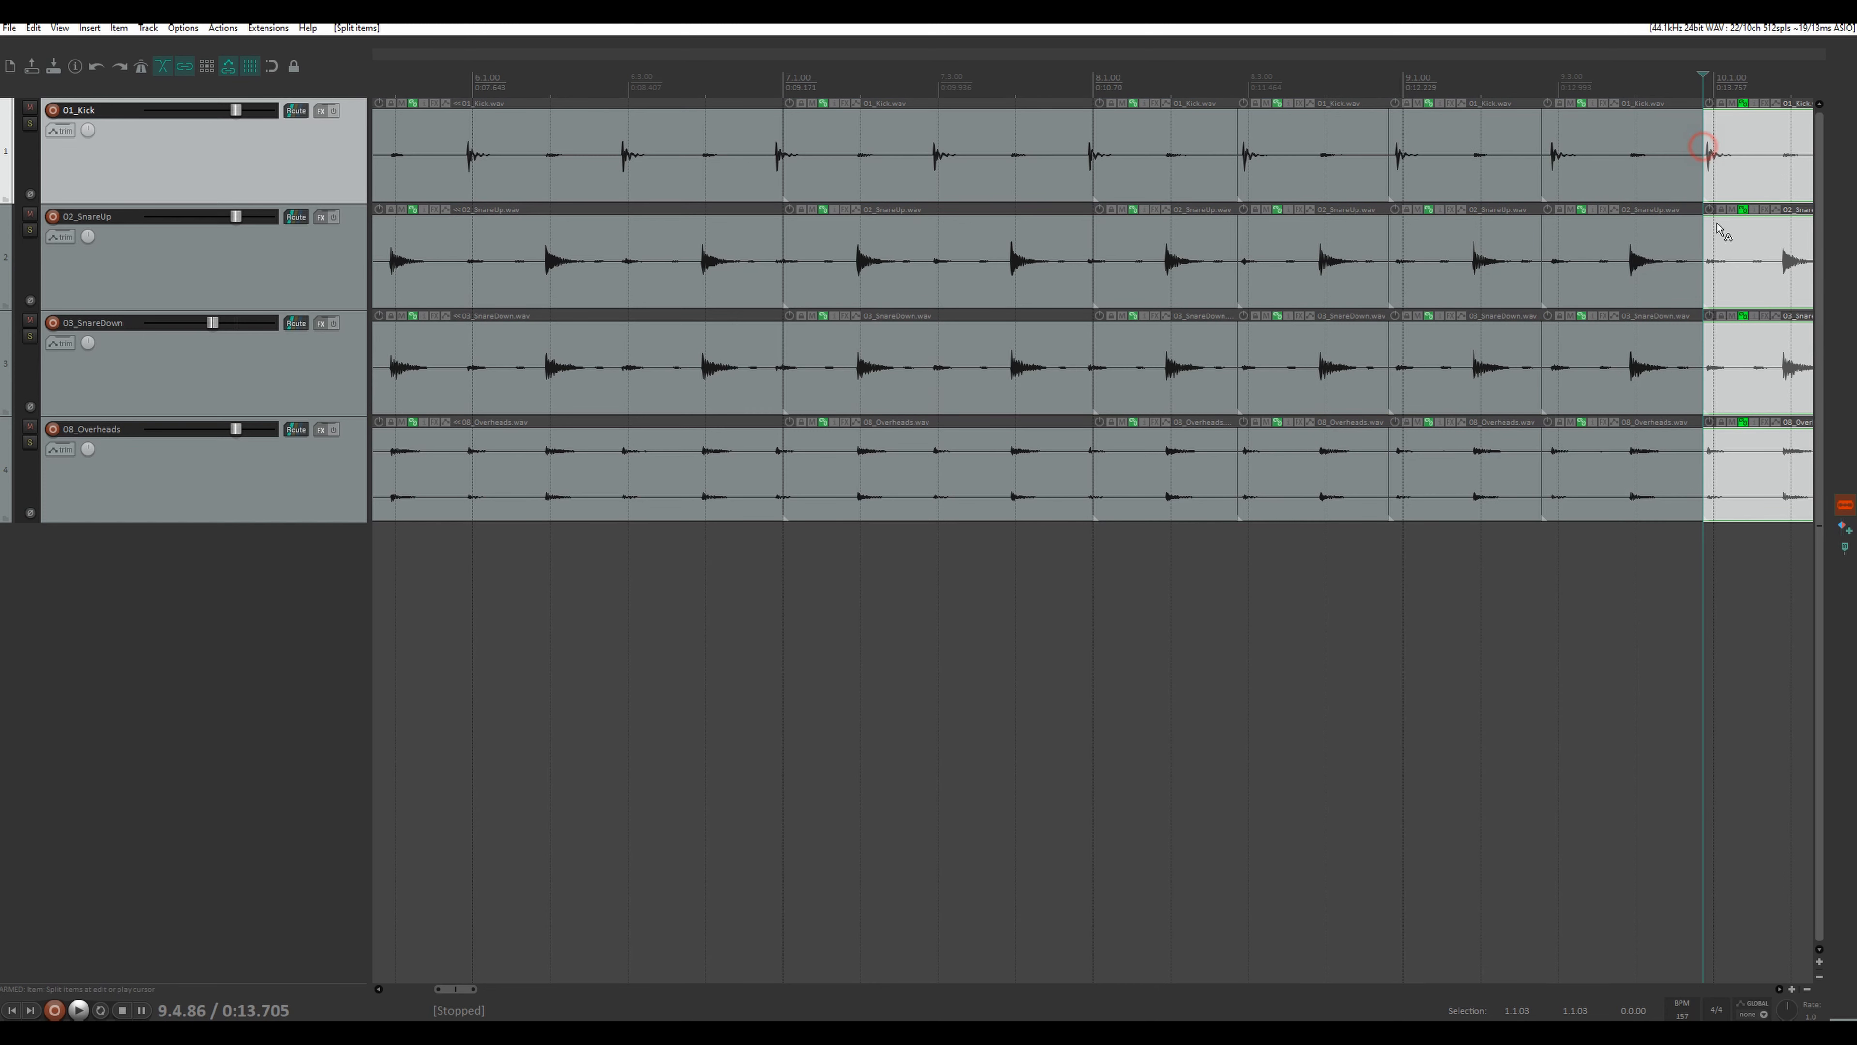
{"action": "right_click", "coordinate": [1844, 505]}
- Arm the stretch marker action and add stretch markers just before four kick hits between 10.4.89 and 12.1.88
{"action": "scroll", "coordinate": [1761, 390], "scroll_direction": "right", "scroll_amount": 5}
{"action": "left_click", "coordinate": [1326, 154]}
{"action": "right_click", "coordinate": [1838, 531]}
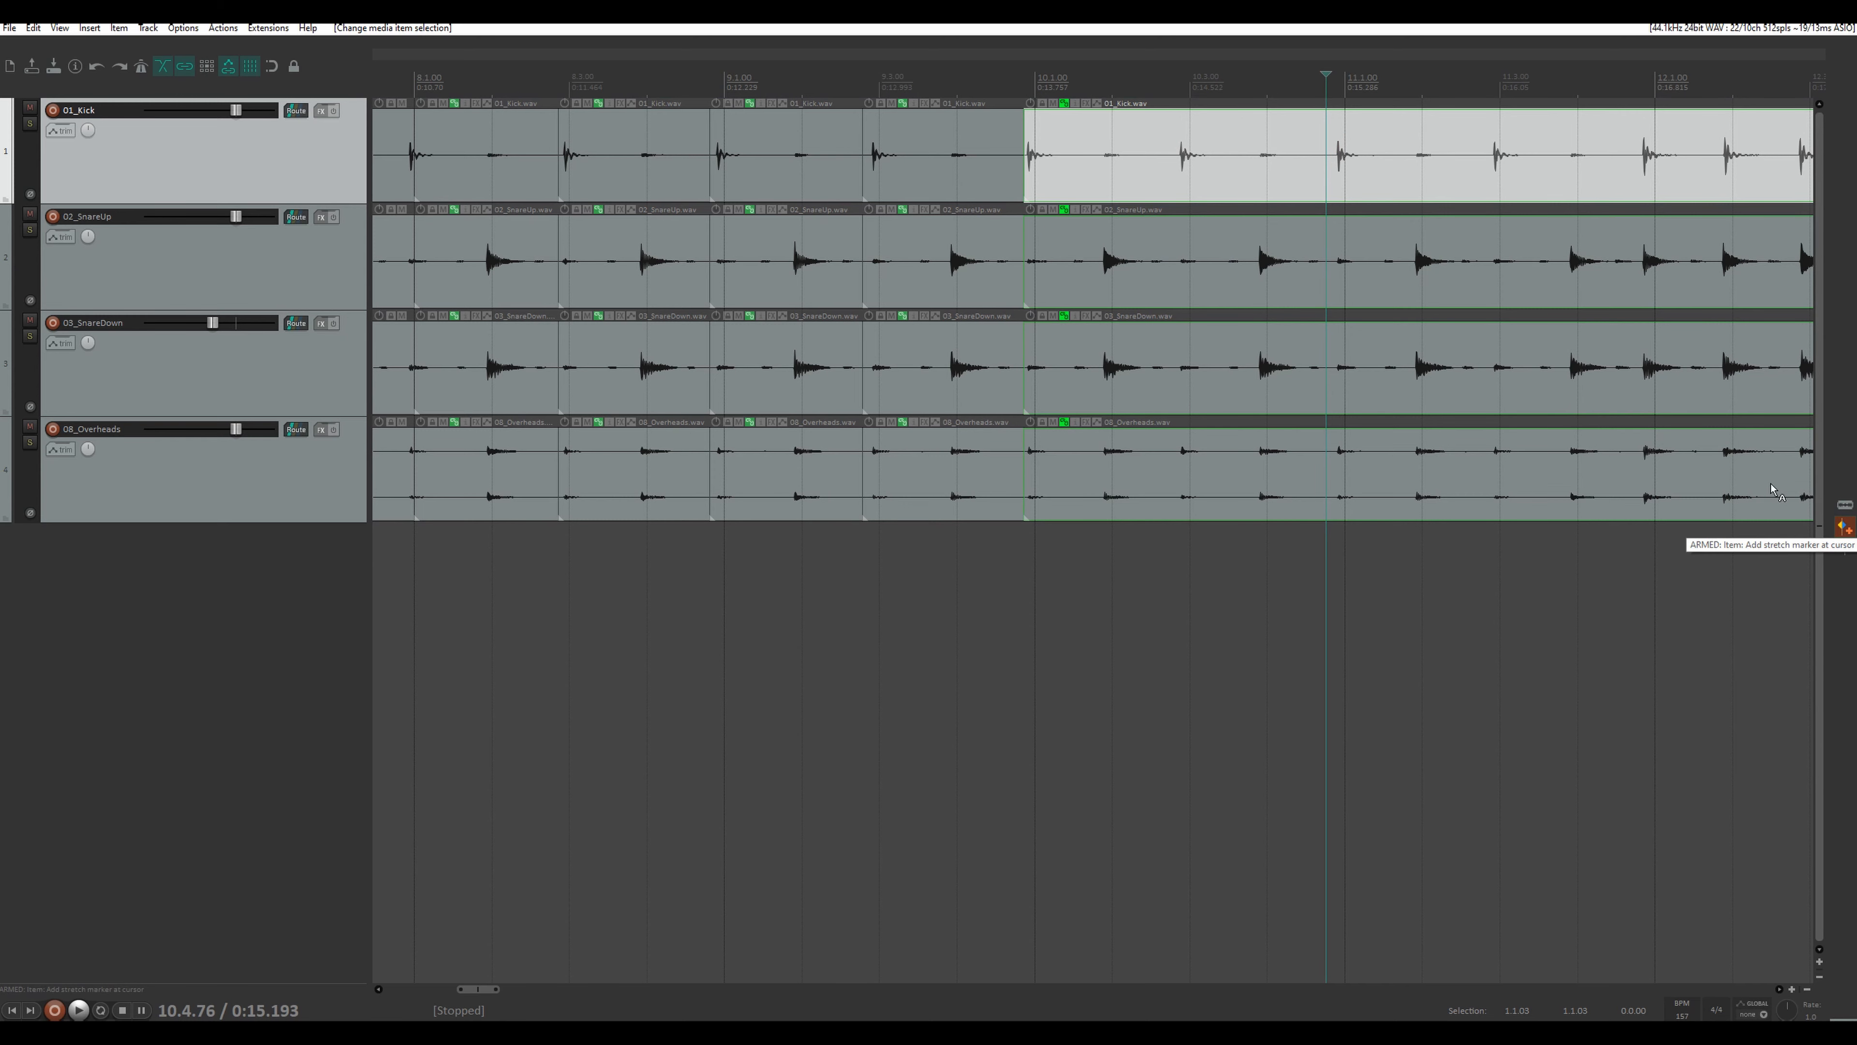
{"action": "scroll", "coordinate": [1339, 153], "scroll_direction": "up", "scroll_amount": 5}
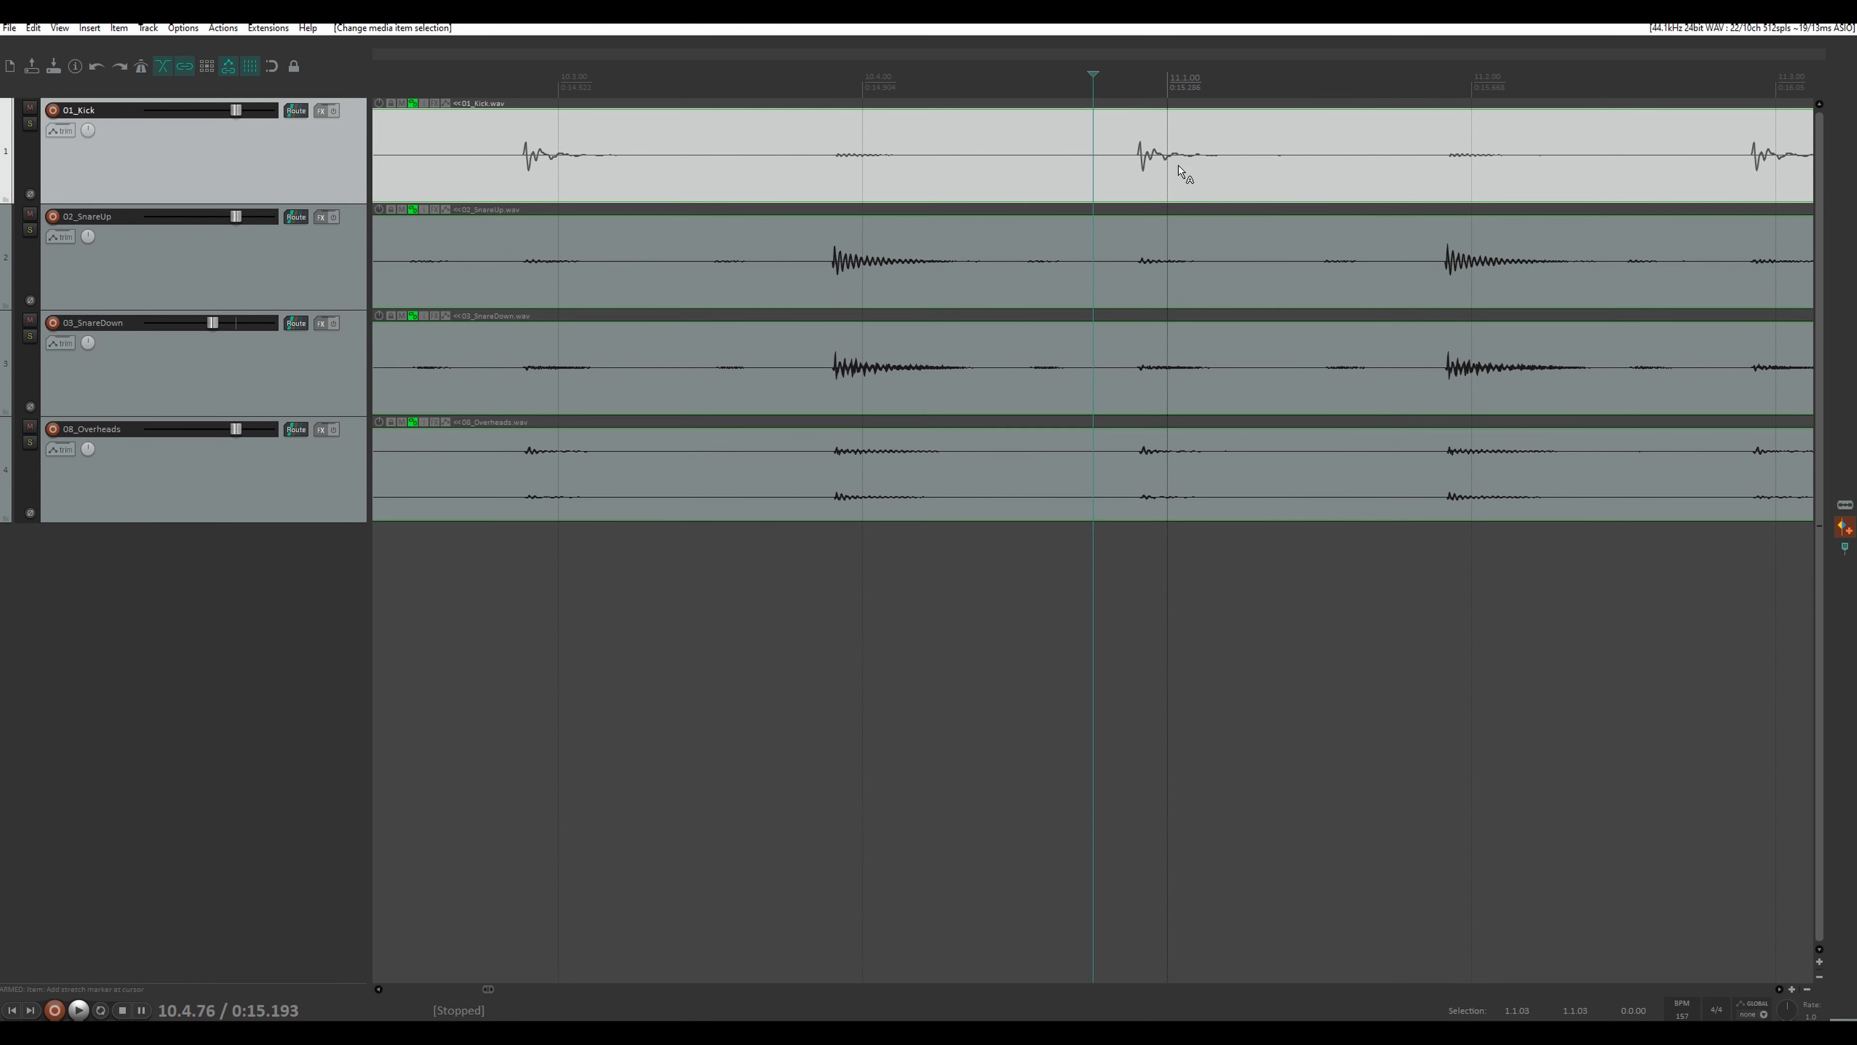
{"action": "left_click", "coordinate": [1133, 146]}
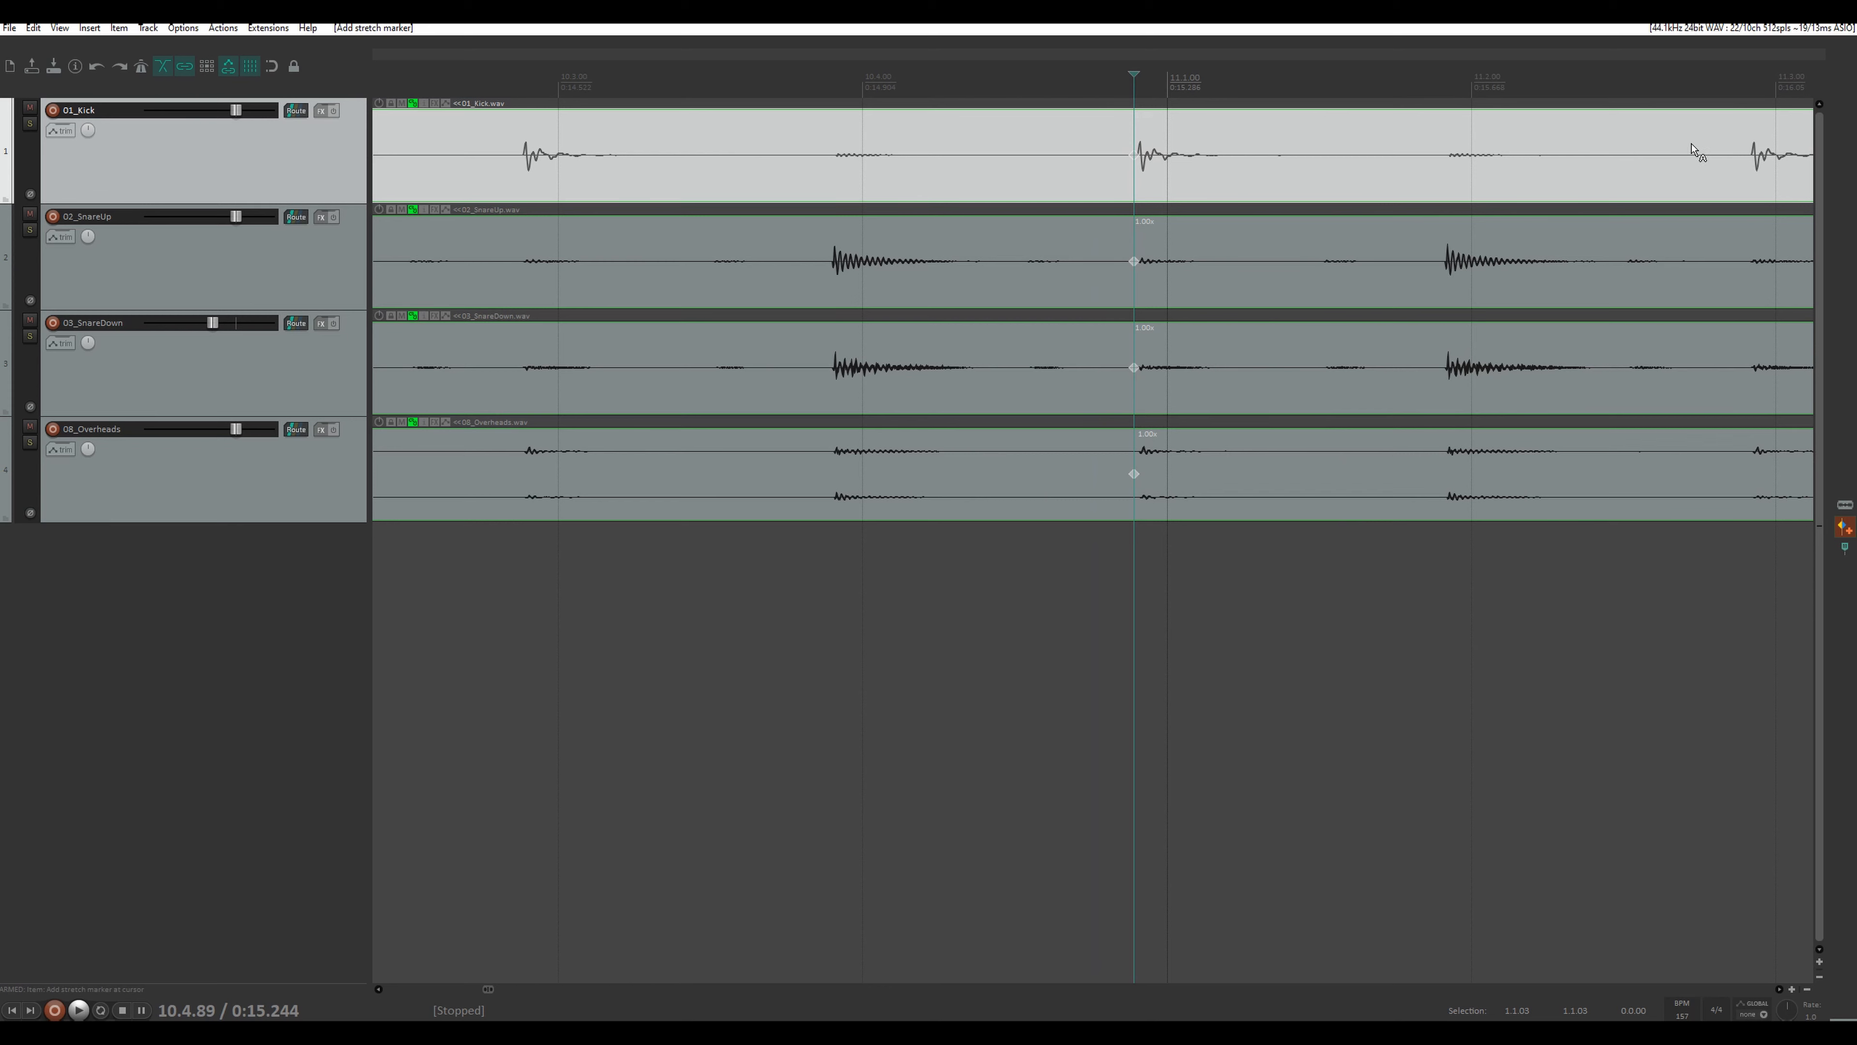
{"action": "left_click", "coordinate": [1750, 143]}
{"action": "left_click_drag", "start_coordinate": [1690, 65], "coordinate": [865, 45]}
{"action": "left_click", "coordinate": [1488, 152]}
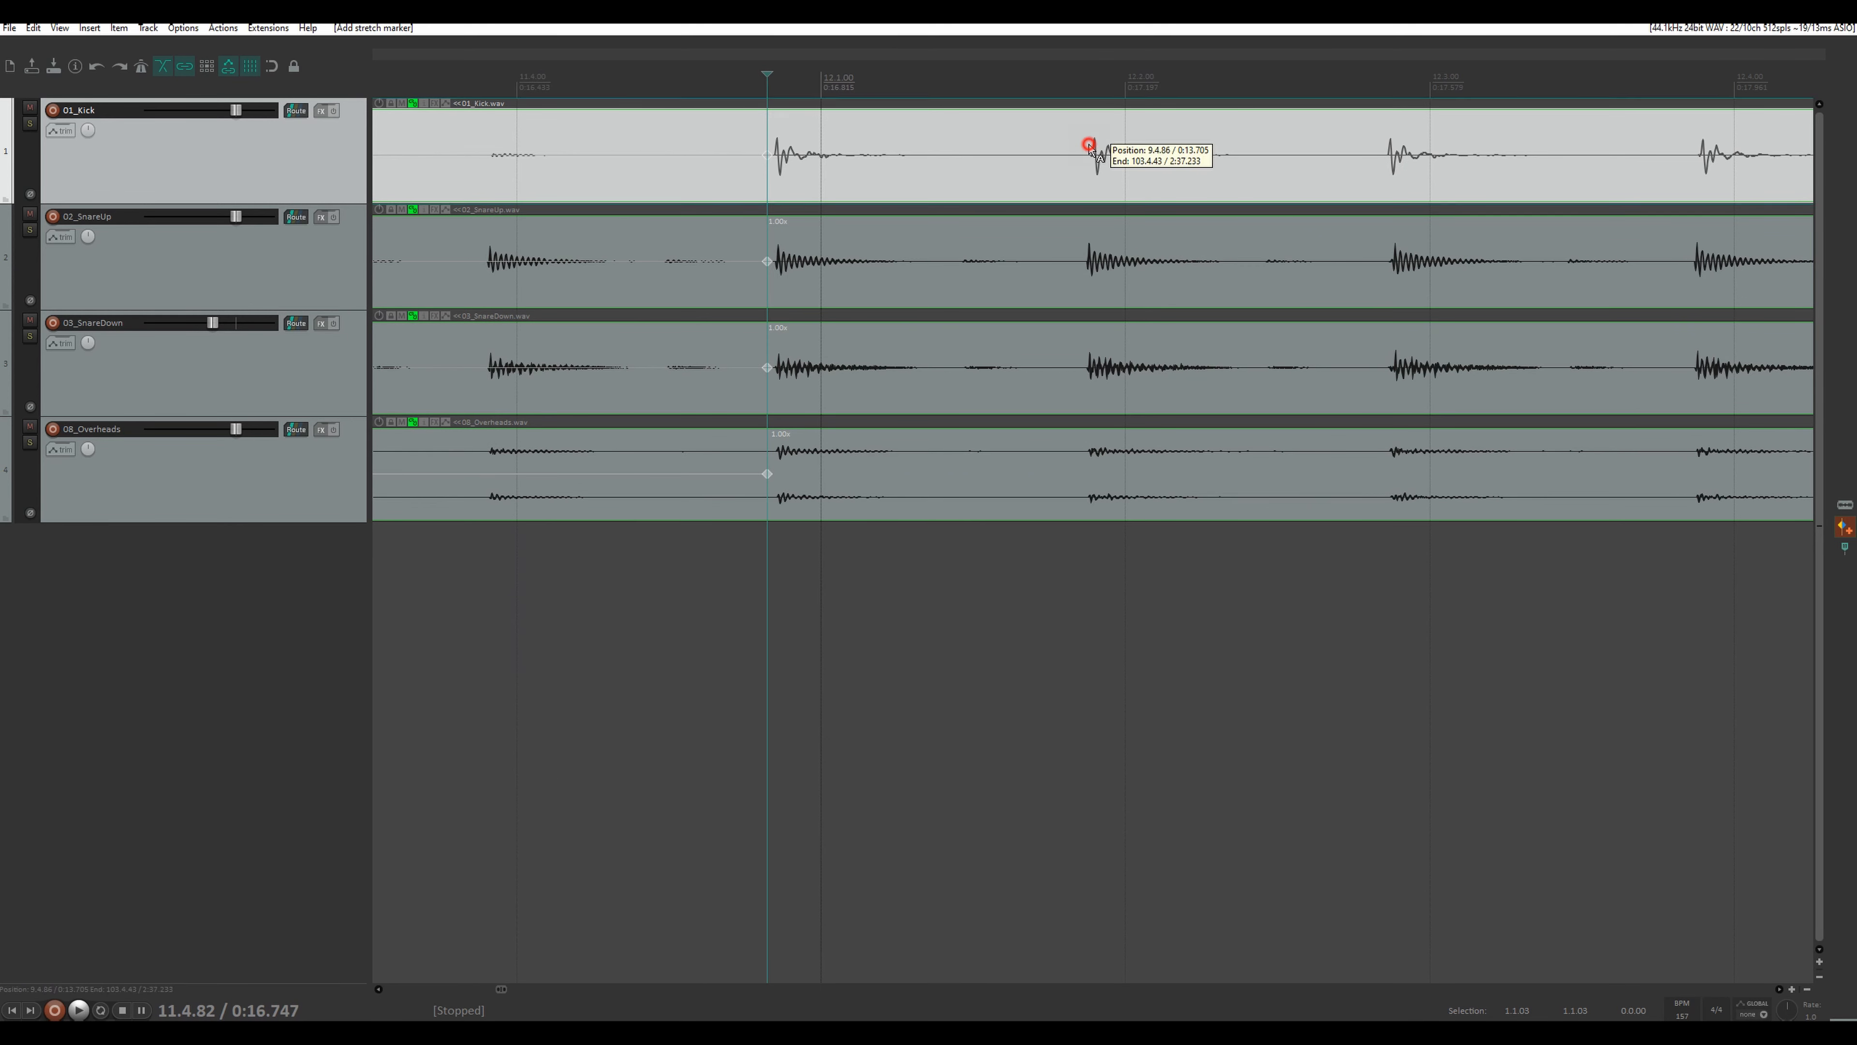
{"action": "left_click", "coordinate": [1088, 150]}
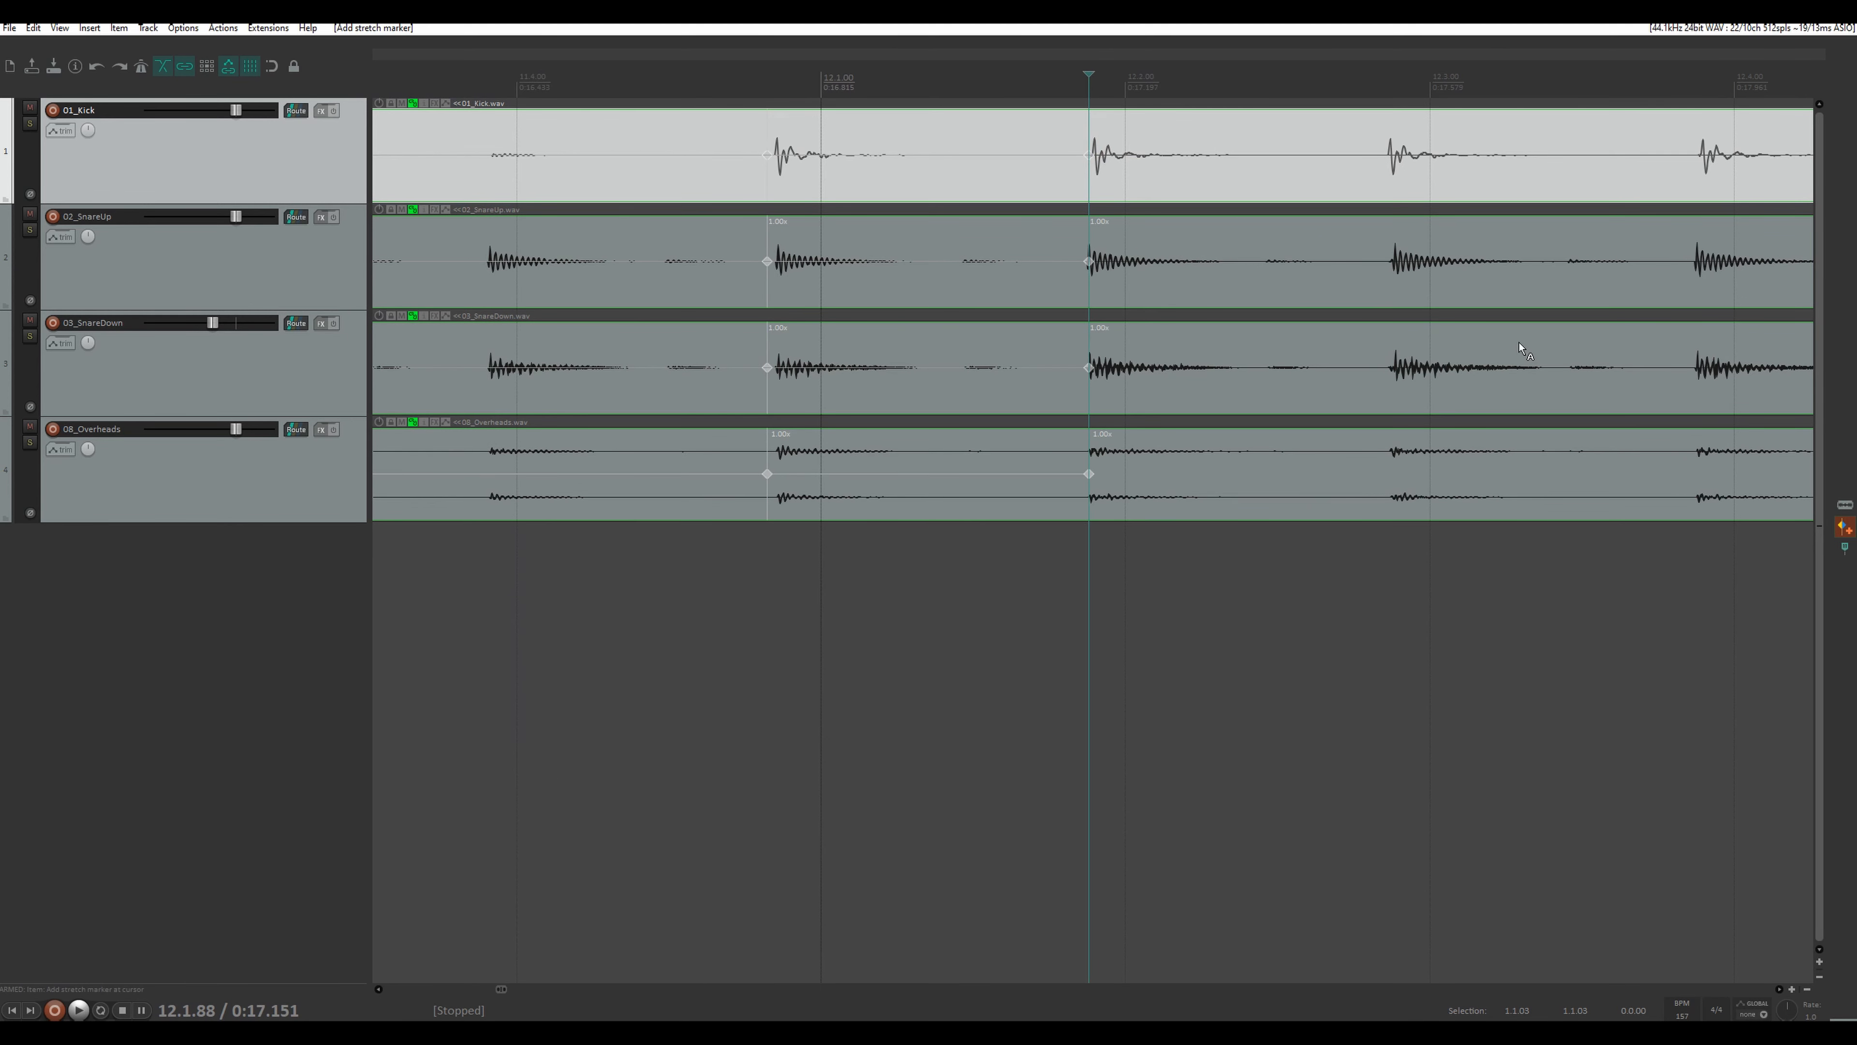
- Arm the take marker action and add take markers to the 01_Kick item at 12.2.86 and 12.3.87
{"action": "left_click", "coordinate": [1845, 547]}
{"action": "left_click_drag", "start_coordinate": [1384, 58], "coordinate": [916, 60]}
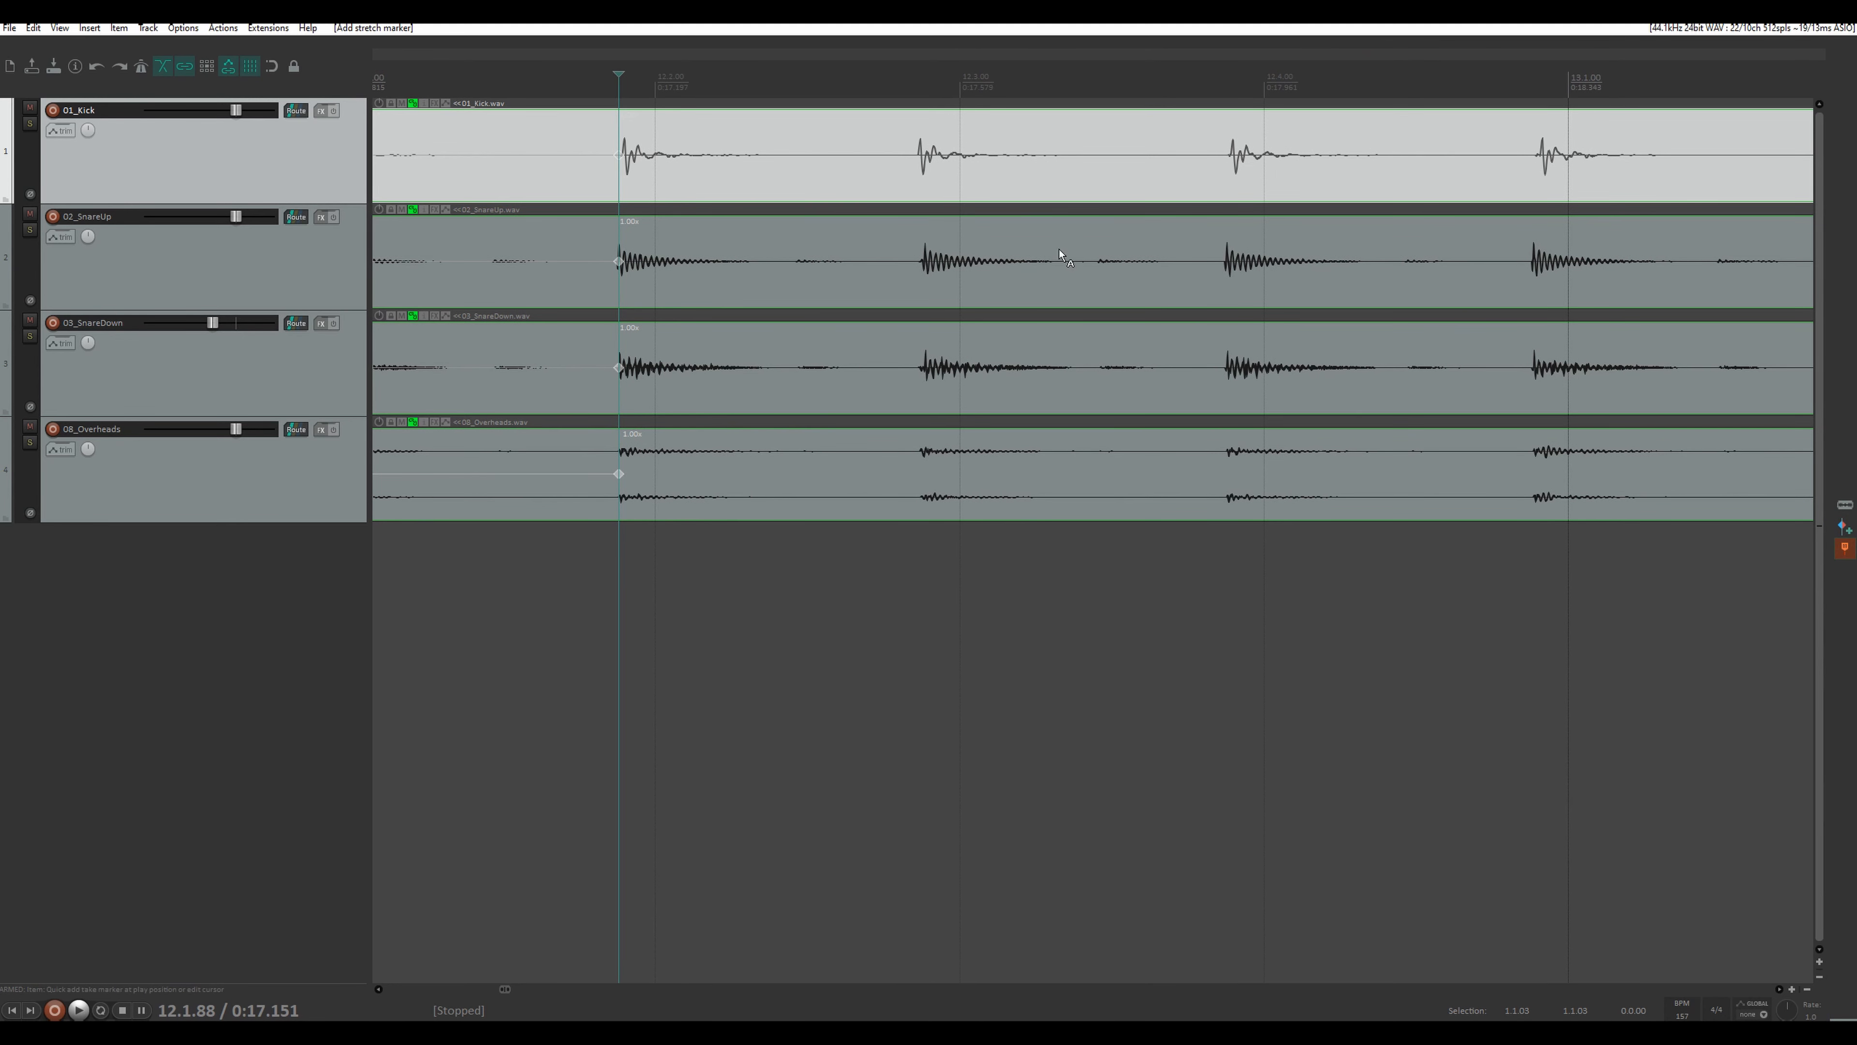
{"action": "left_click", "coordinate": [916, 152]}
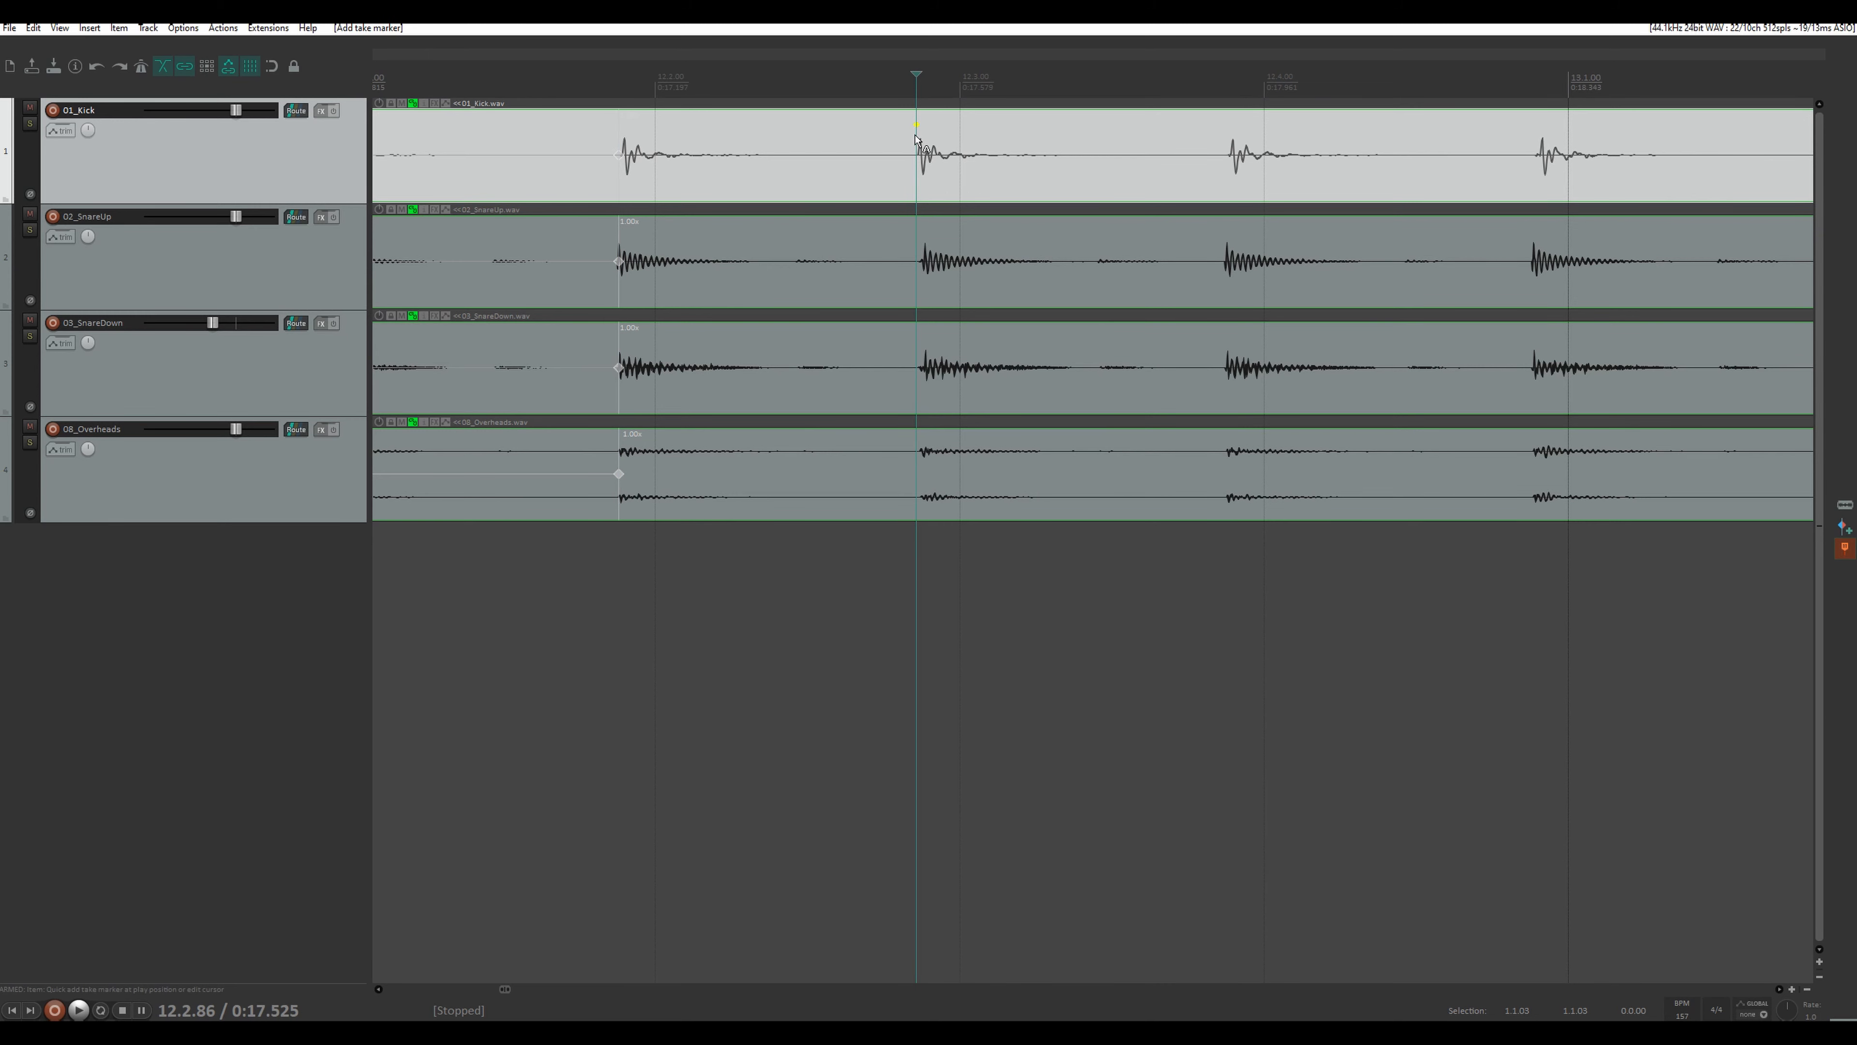
{"action": "scroll", "coordinate": [916, 138], "scroll_direction": "up", "scroll_amount": 4}
{"action": "scroll", "coordinate": [1221, 170], "scroll_direction": "down", "scroll_amount": 4}
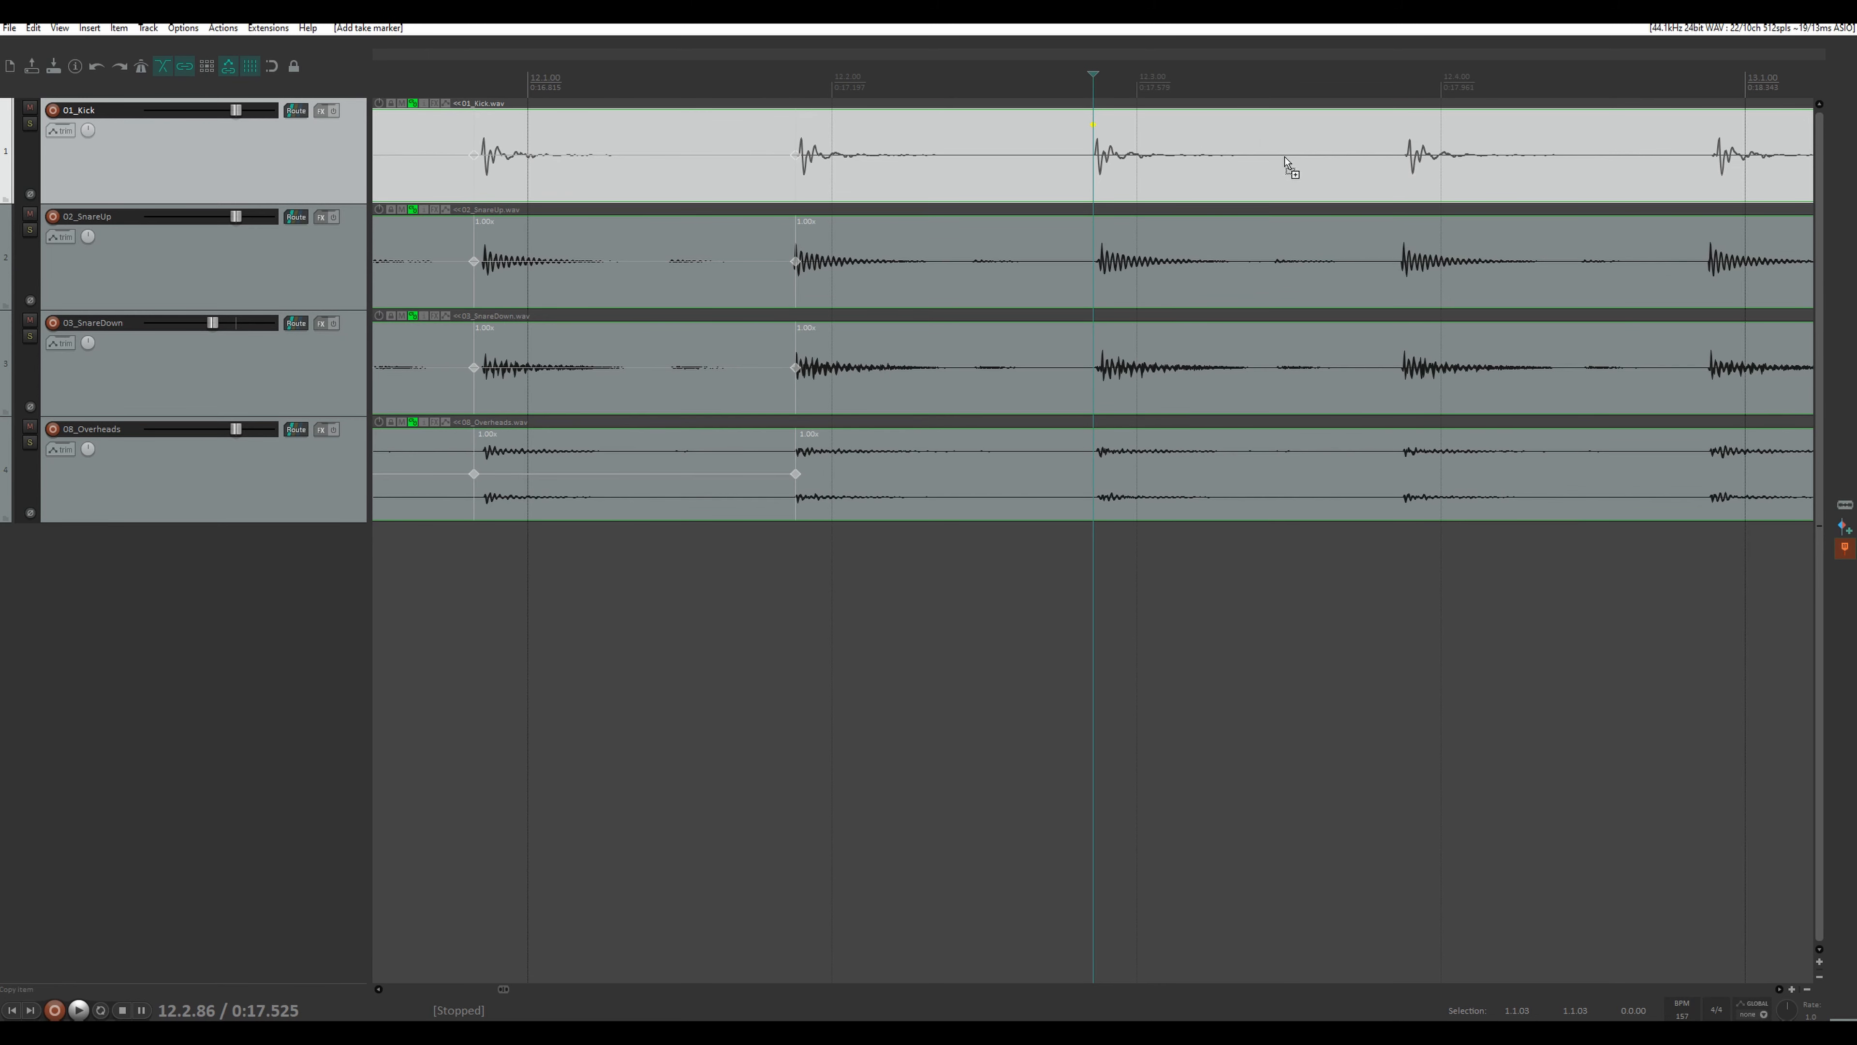
{"action": "left_click", "coordinate": [1402, 147]}
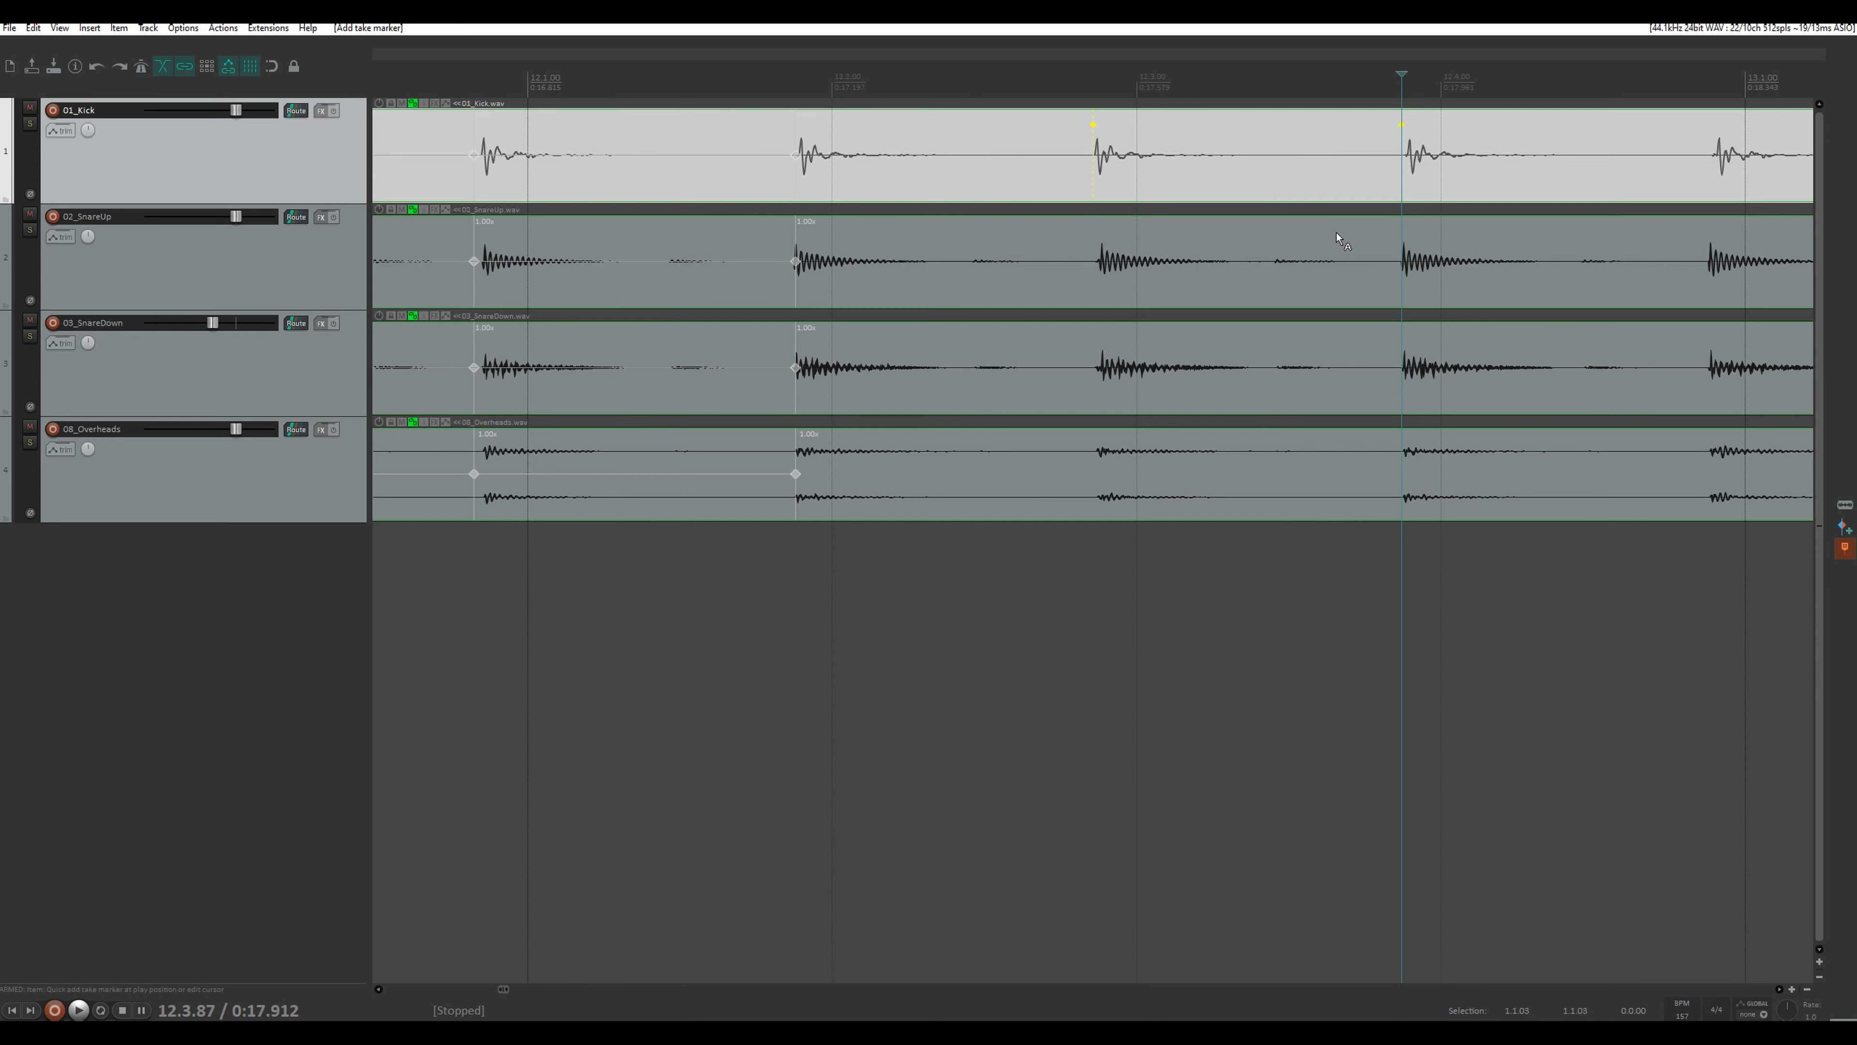
- Disarm the take marker action and rename the take marker at 12.2.86 on the 01_Kick item
{"action": "right_click", "coordinate": [1092, 125]}
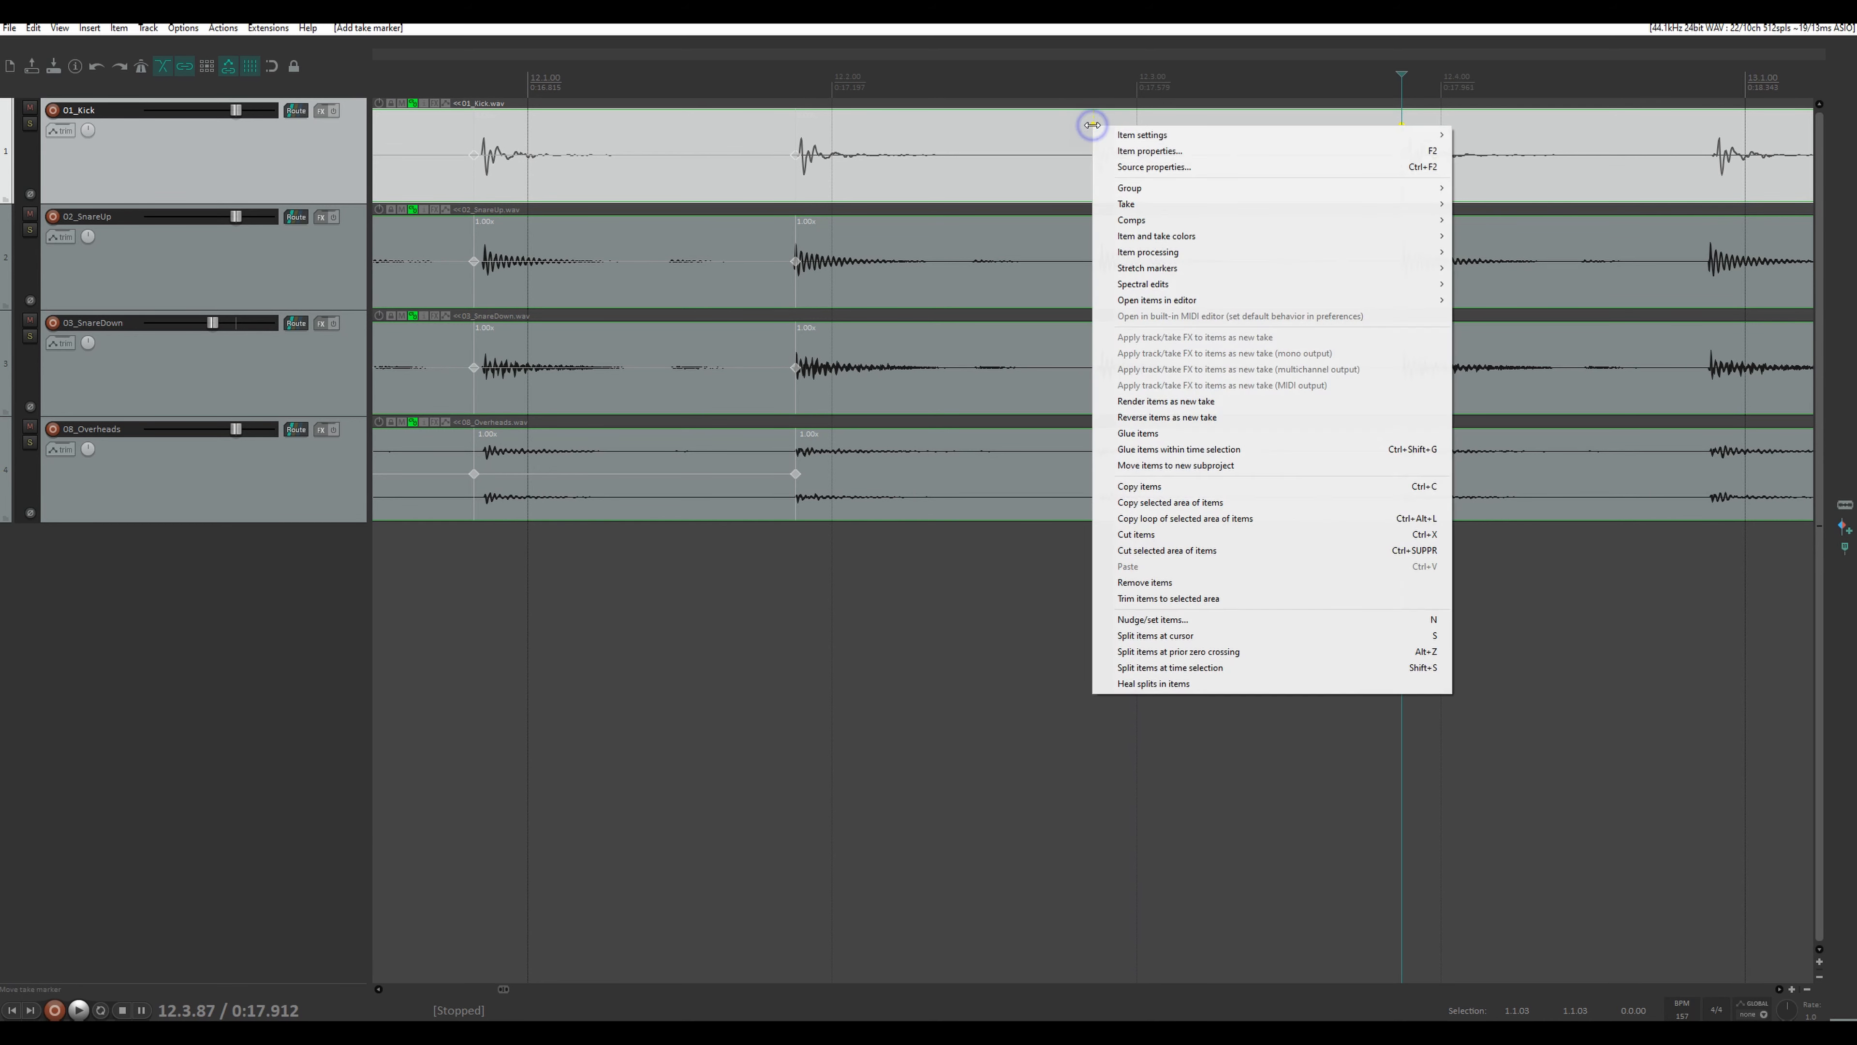
{"action": "left_click", "coordinate": [1094, 131]}
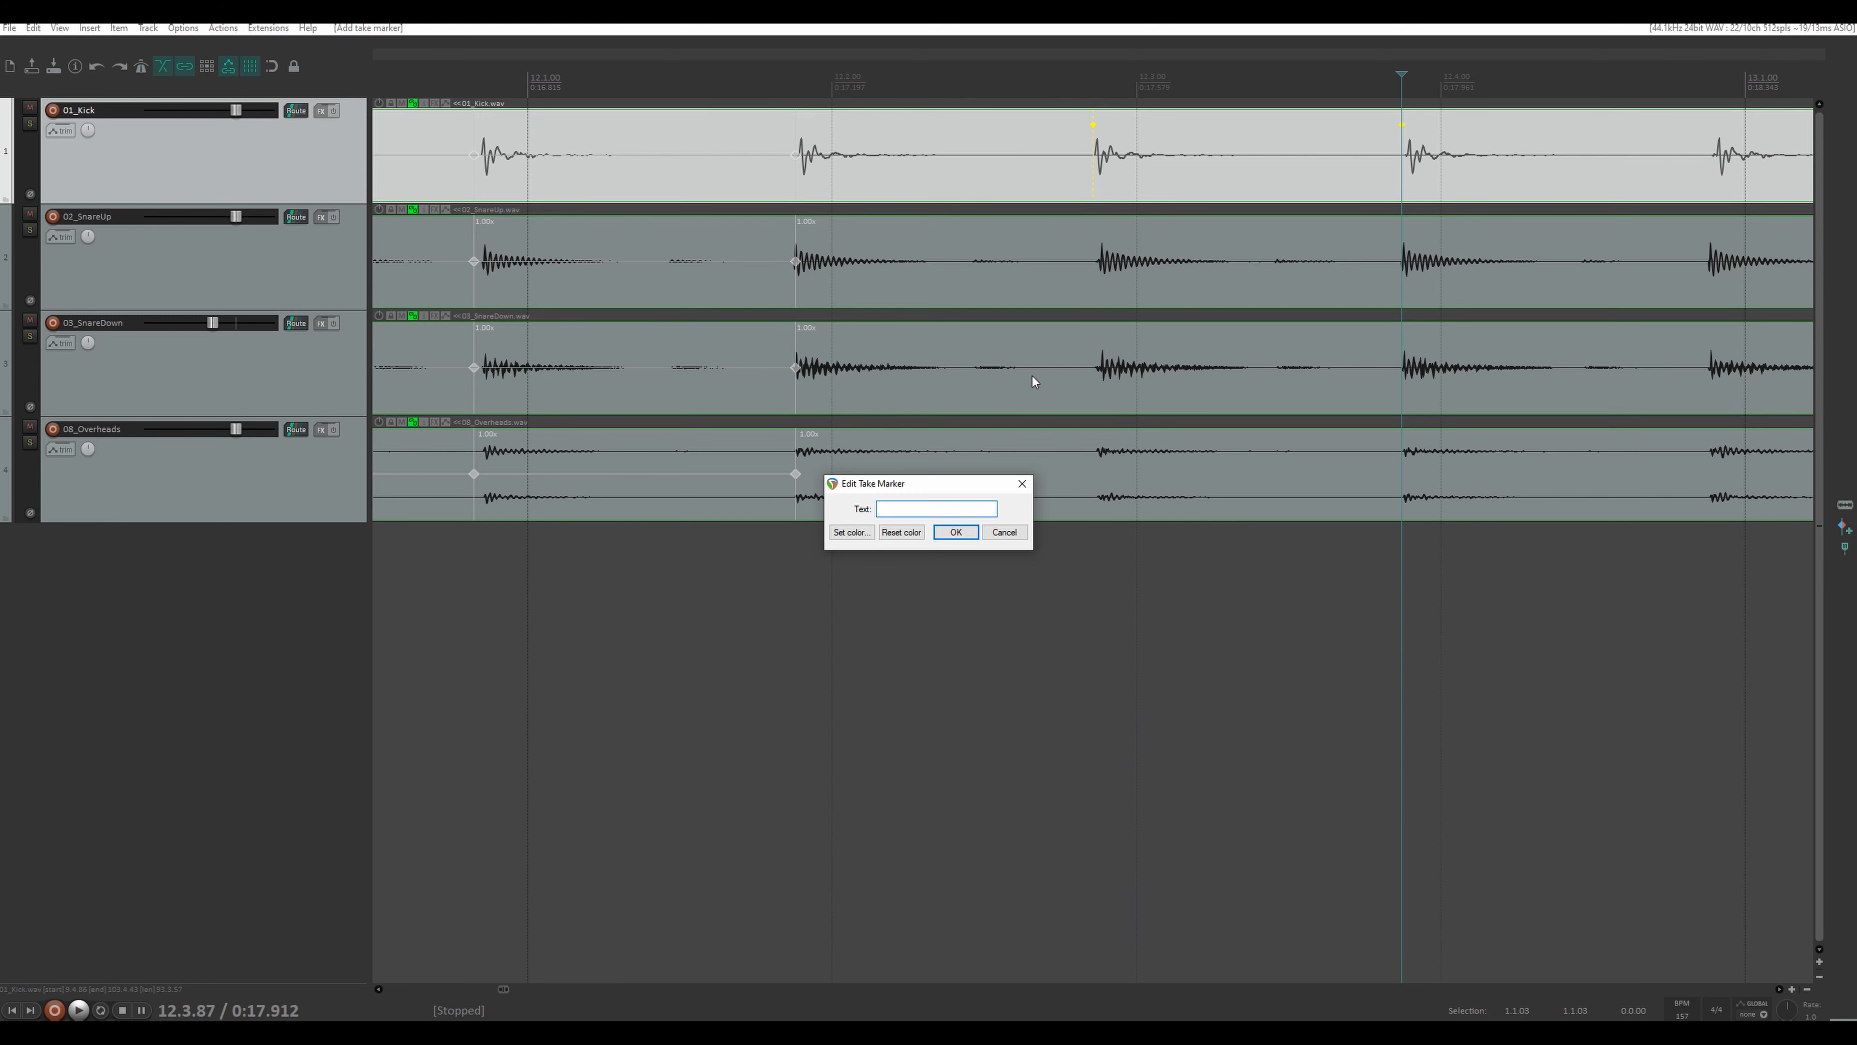
{"action": "key", "text": "Return"}
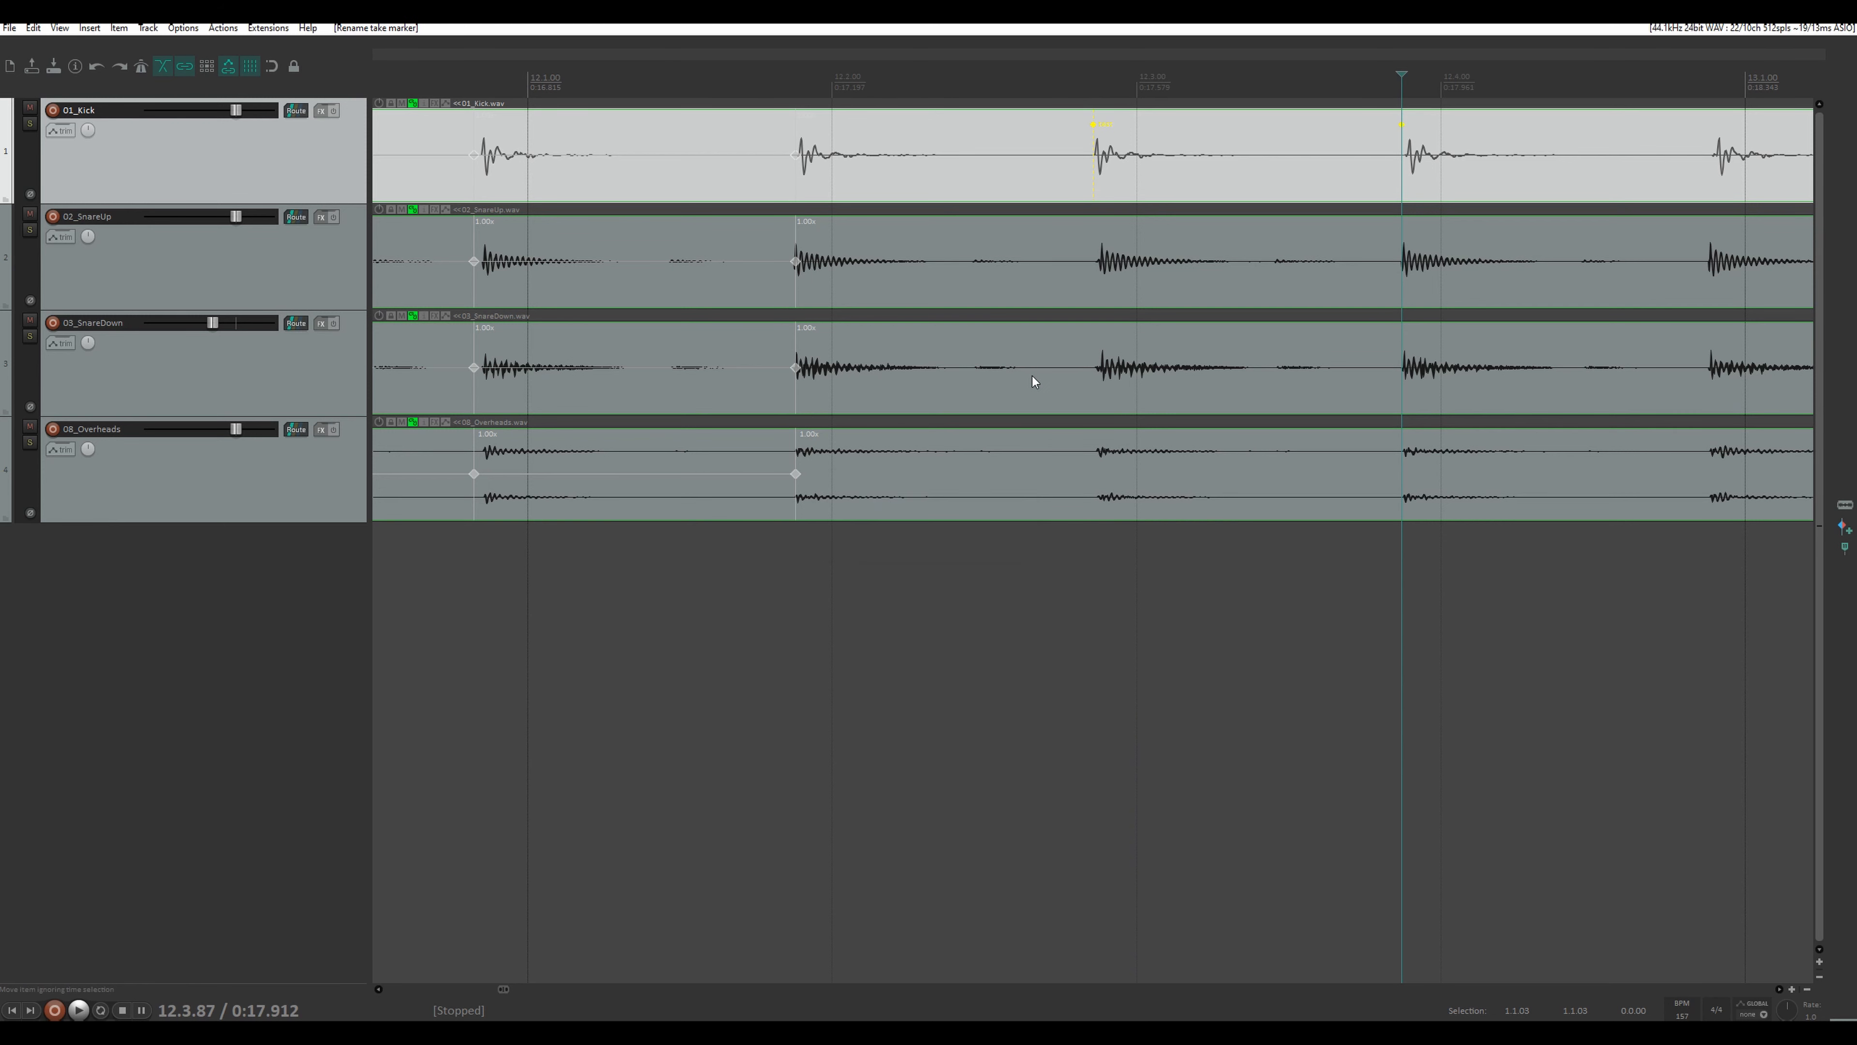
{"action": "left_click", "coordinate": [1134, 253]}
{"action": "left_click", "coordinate": [1102, 179]}
{"action": "scroll", "coordinate": [1102, 179], "scroll_direction": "down", "scroll_amount": 3}
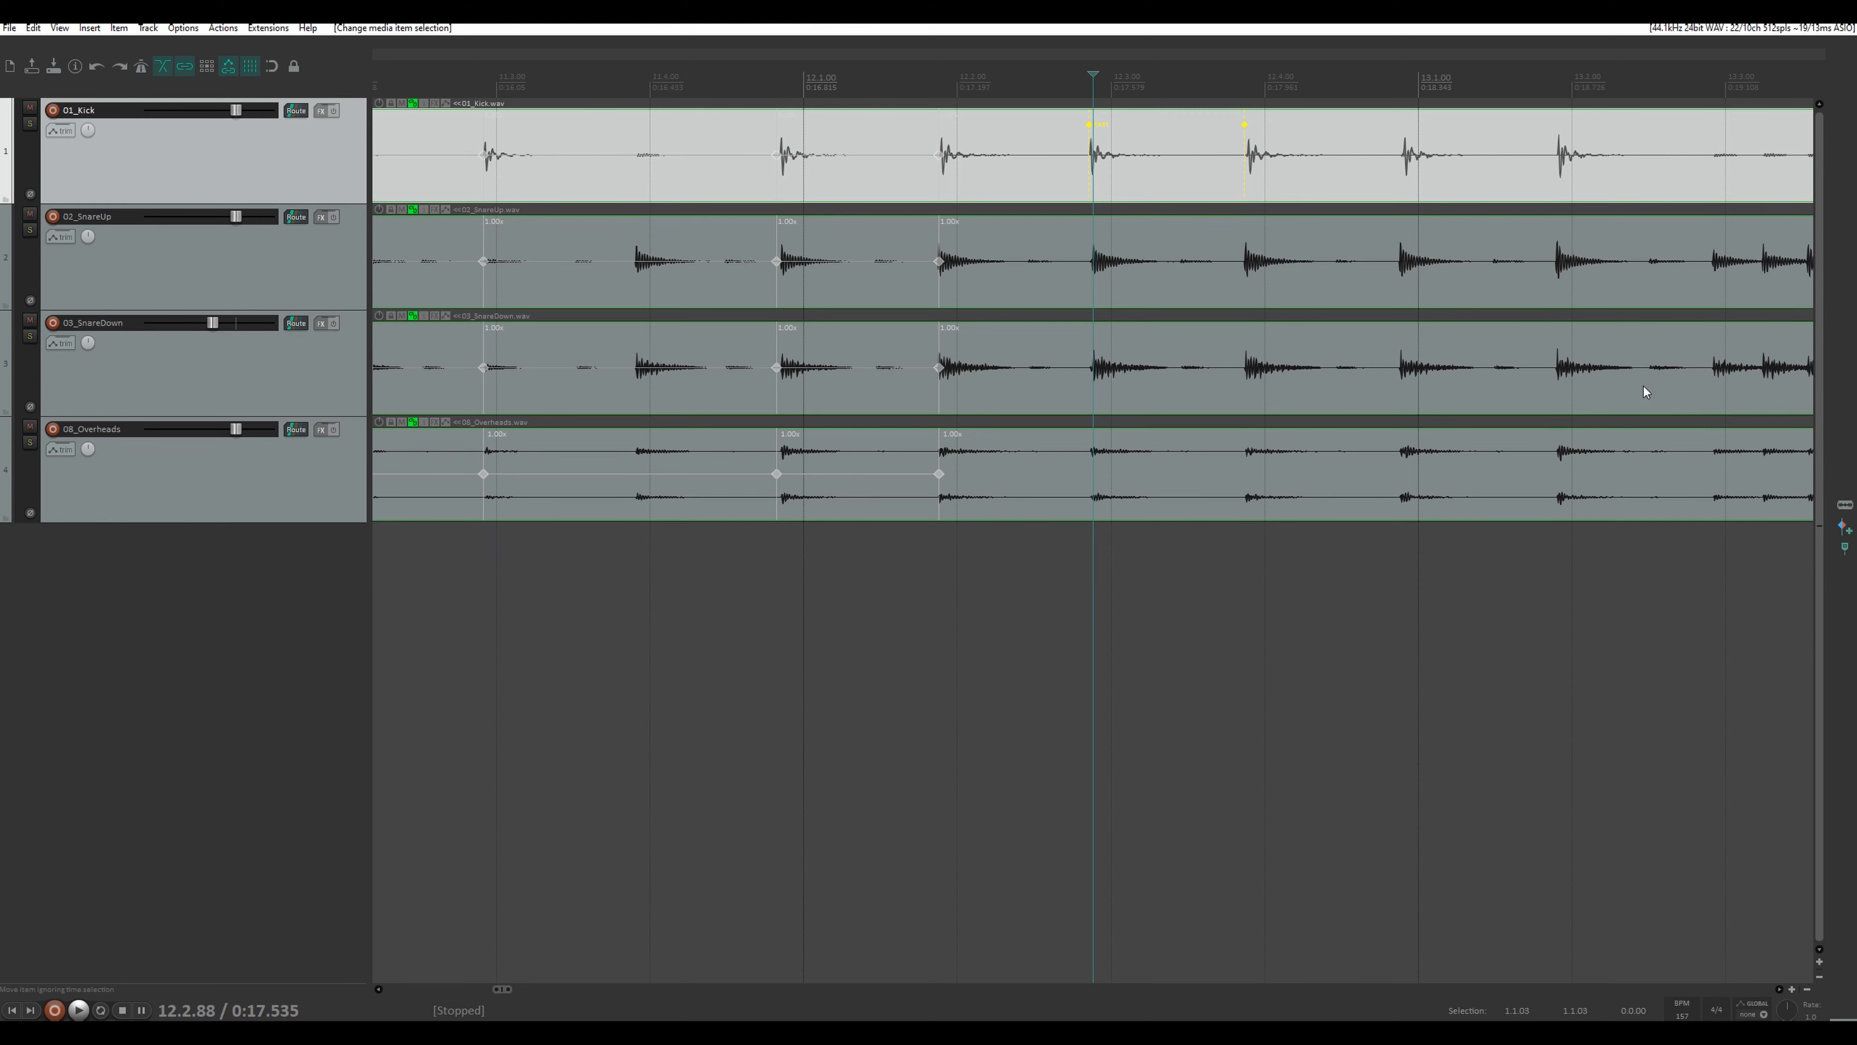
{"action": "left_click_drag", "start_coordinate": [1430, 62], "coordinate": [847, 62]}
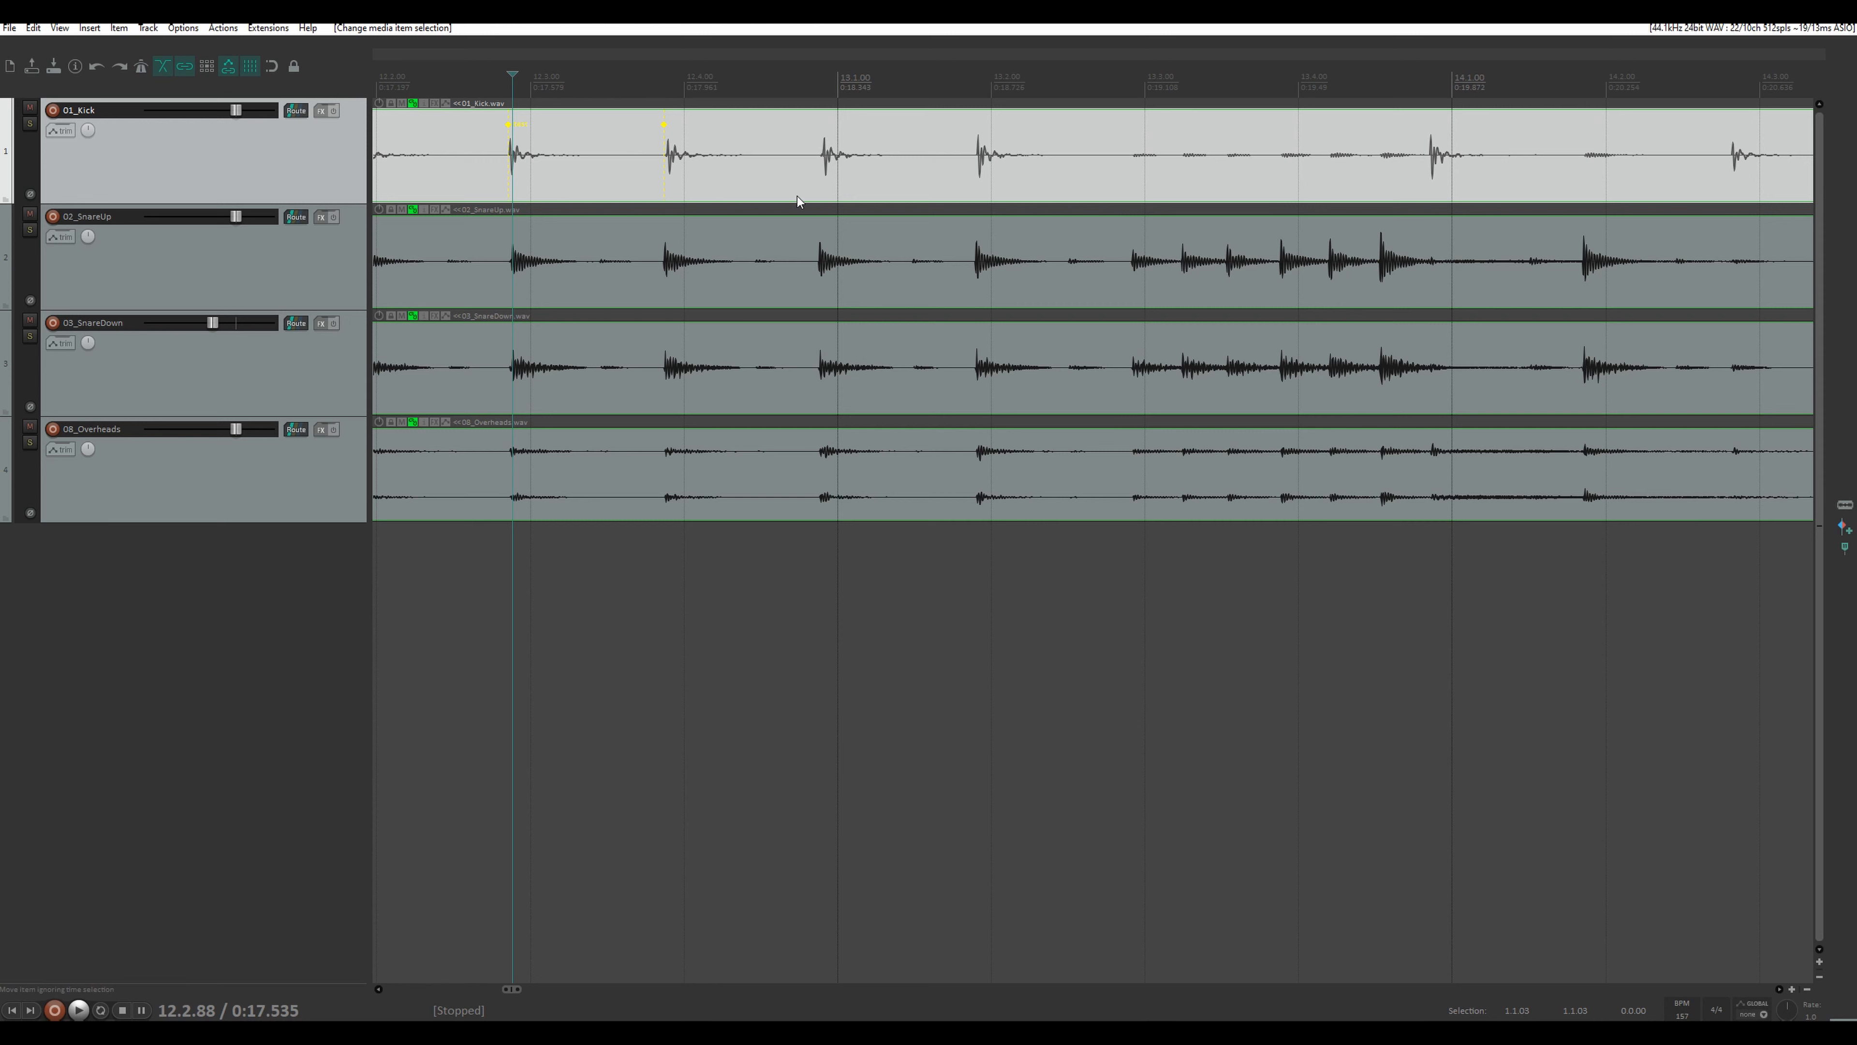
- Create a custom action named Razor containing "Item: Split items at edit cursor (select right)"
{"action": "left_click", "coordinate": [223, 28]}
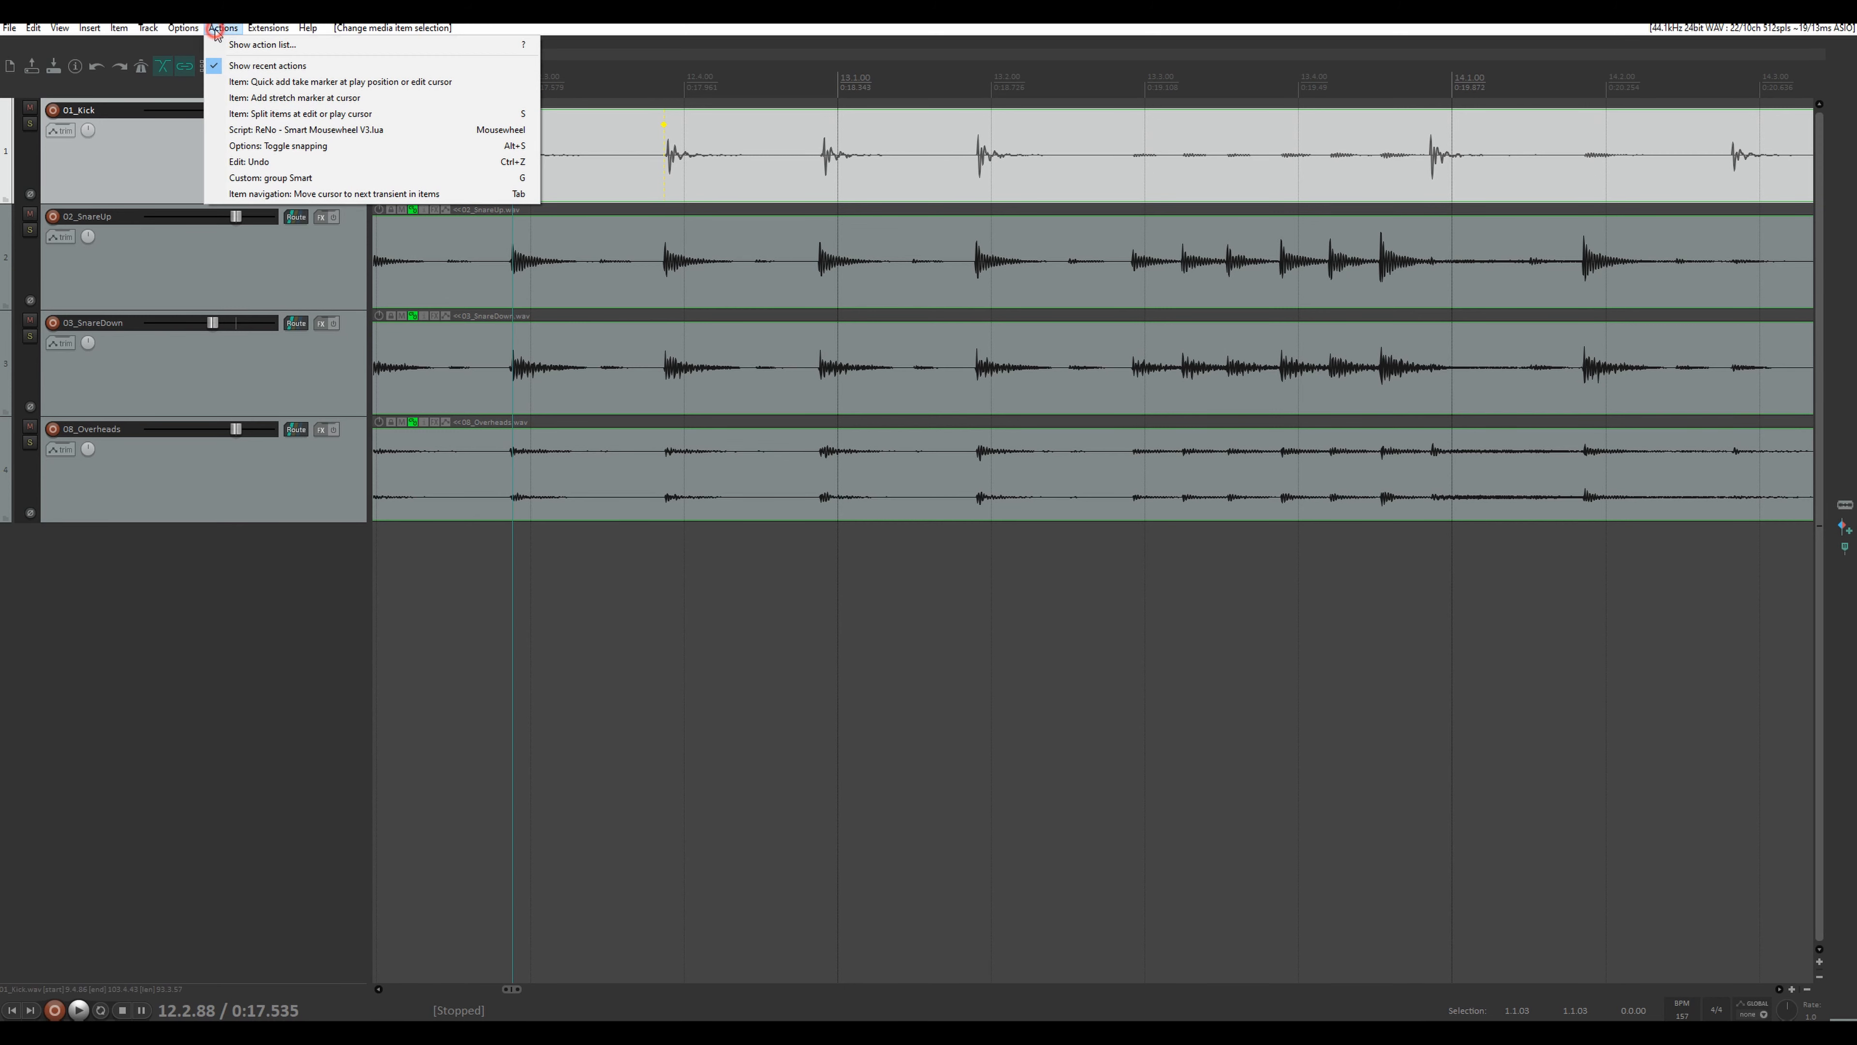
{"action": "left_click", "coordinate": [237, 46]}
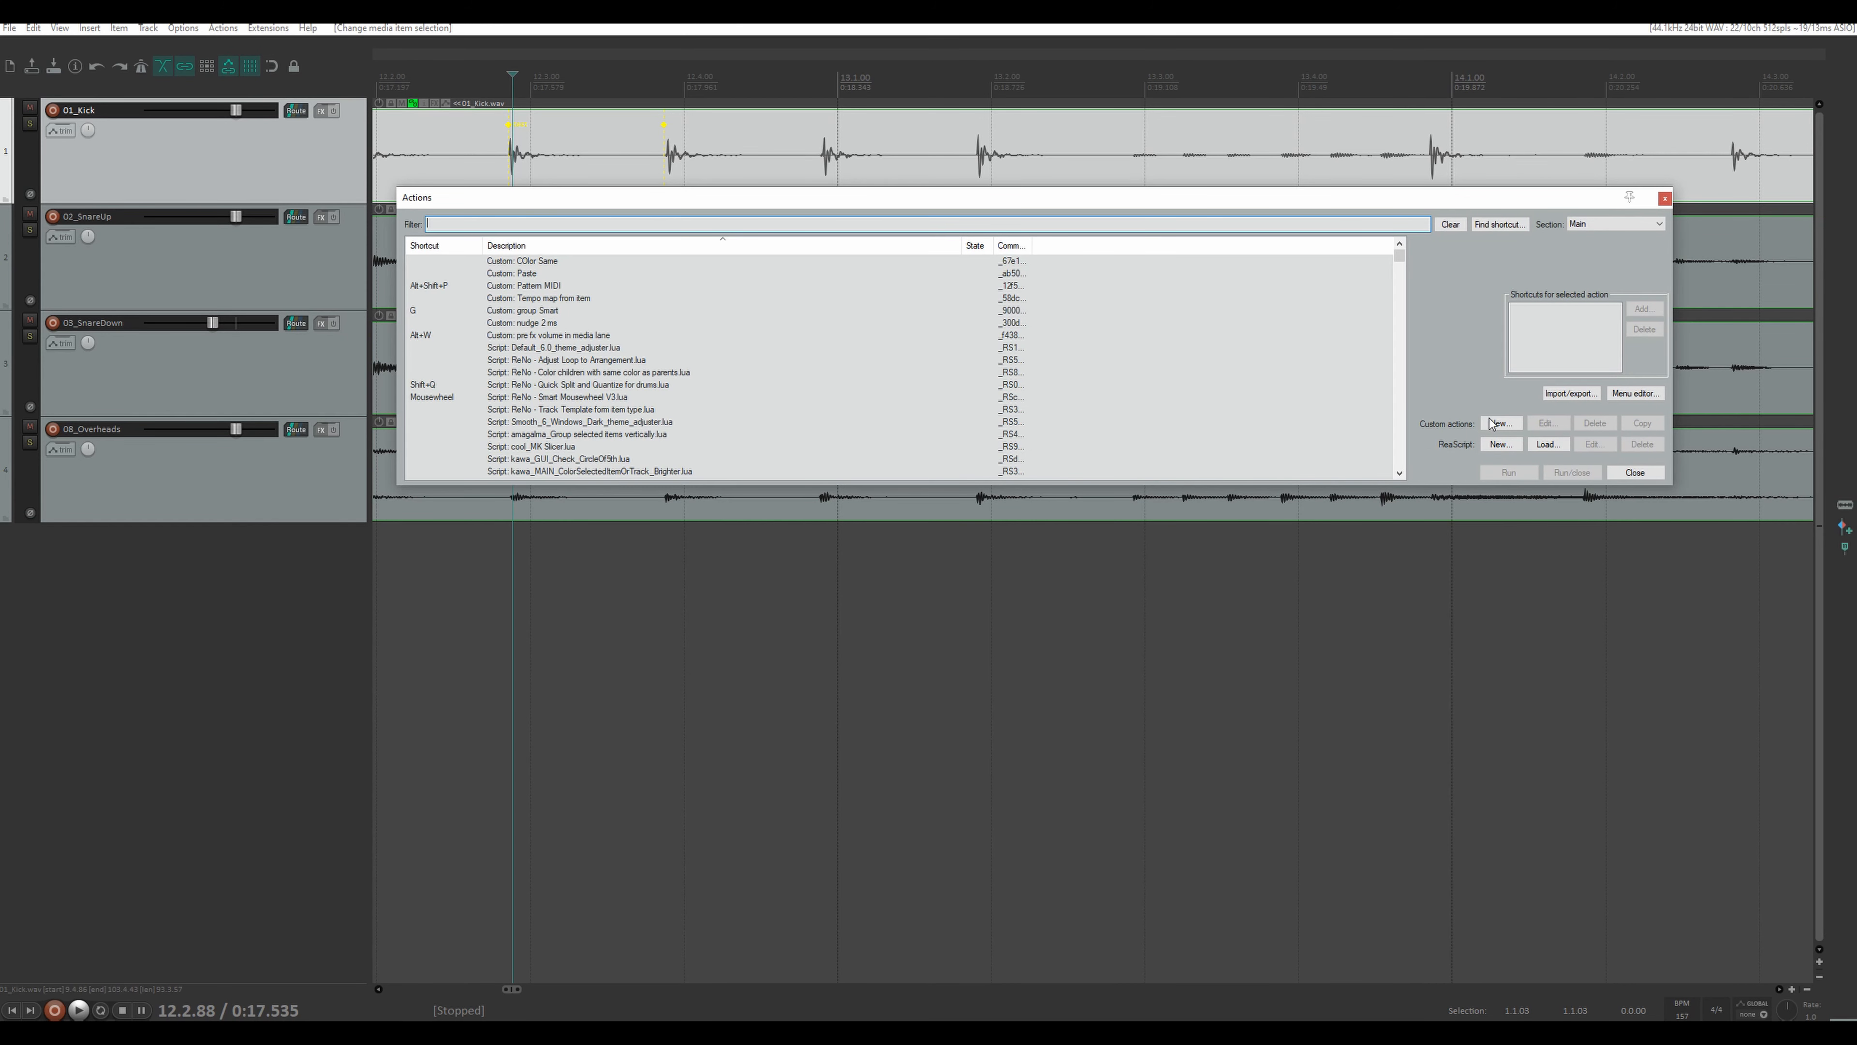
{"action": "left_click", "coordinate": [1500, 424]}
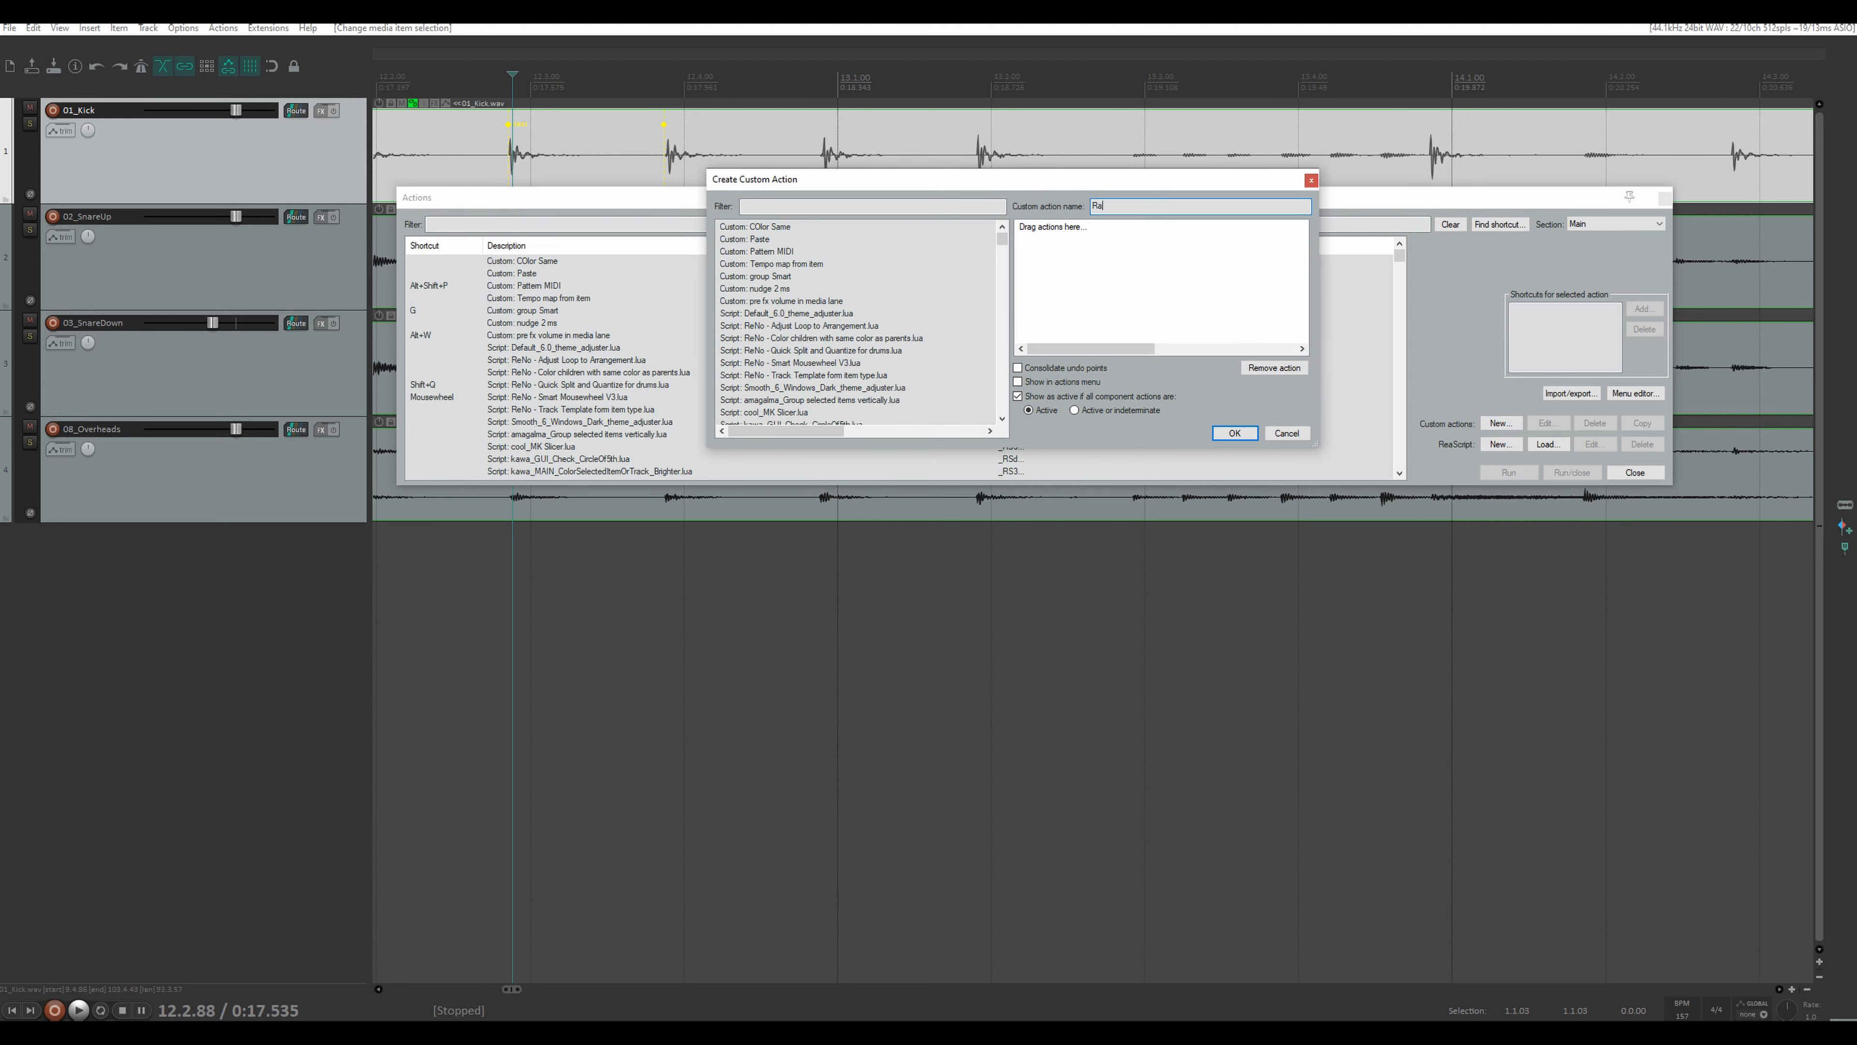
{"action": "left_click", "coordinate": [759, 208]}
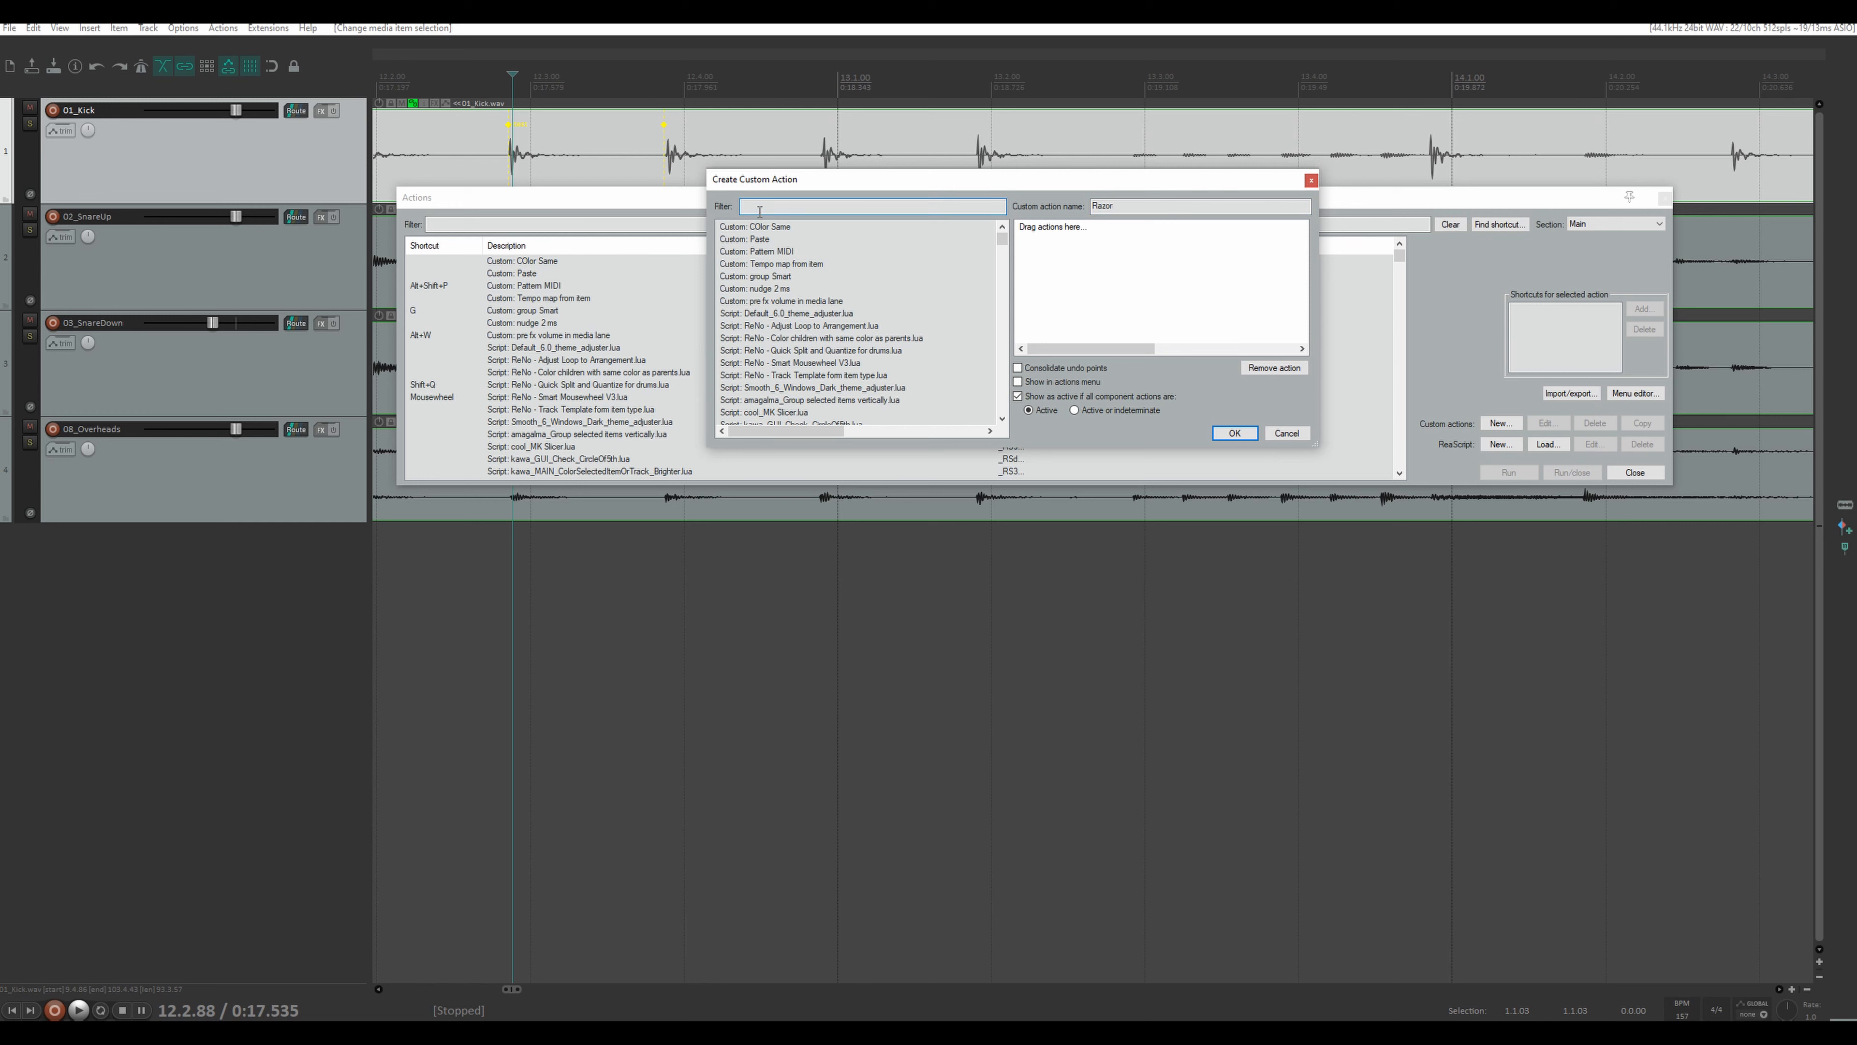
{"action": "type", "text": "split i"}
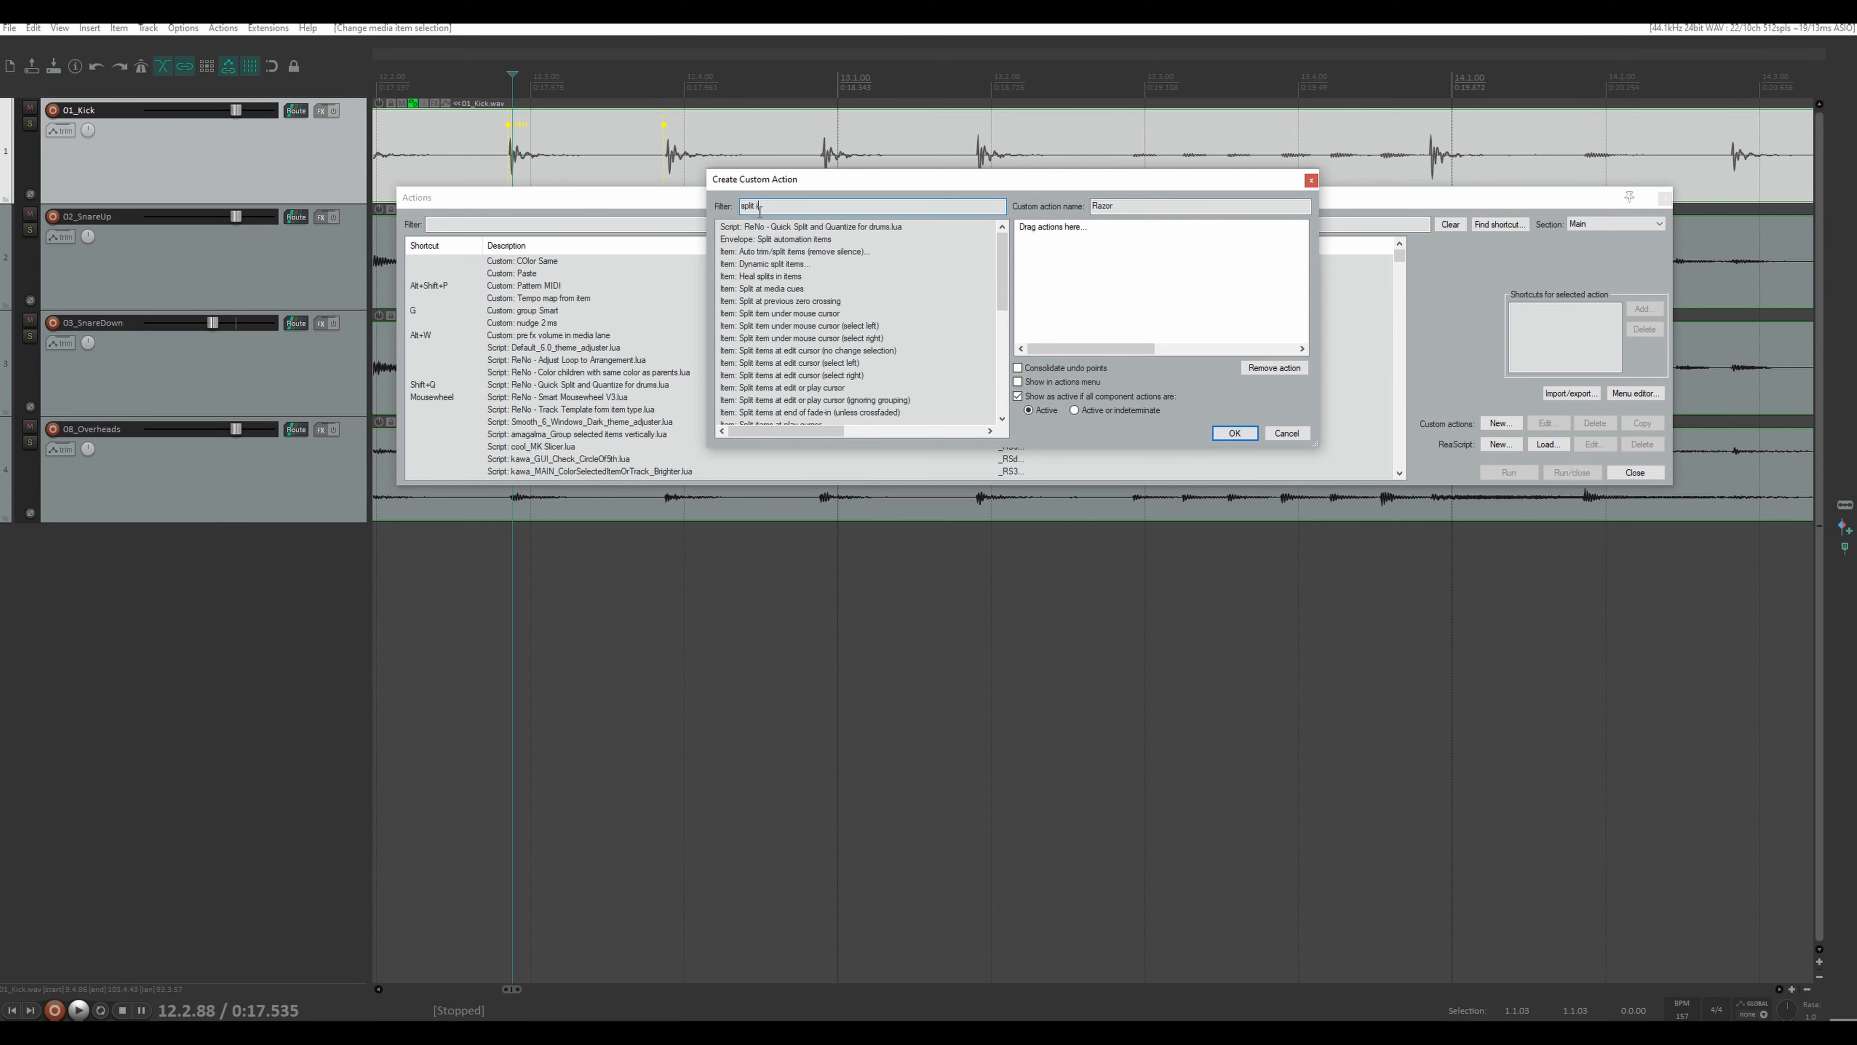
{"action": "type", "text": "tem e"}
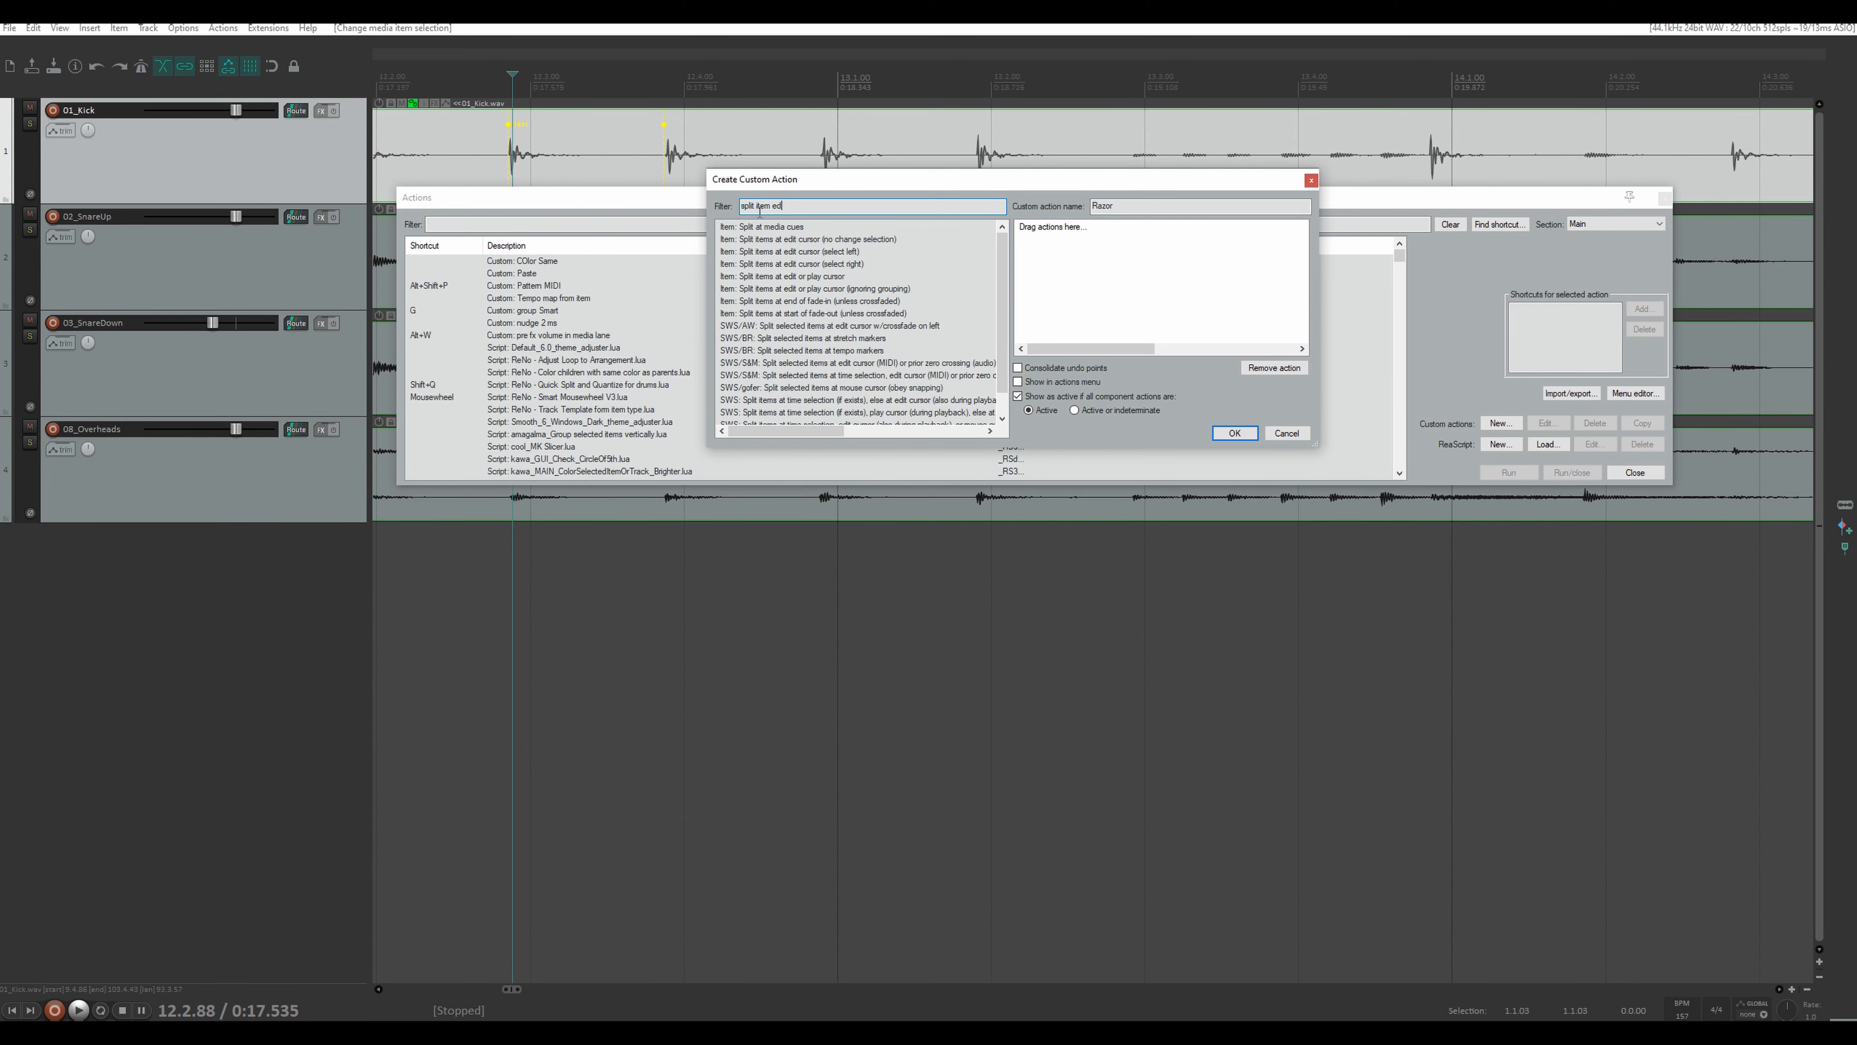
{"action": "type", "text": "d"}
{"action": "left_click_drag", "start_coordinate": [785, 267], "coordinate": [1139, 262]}
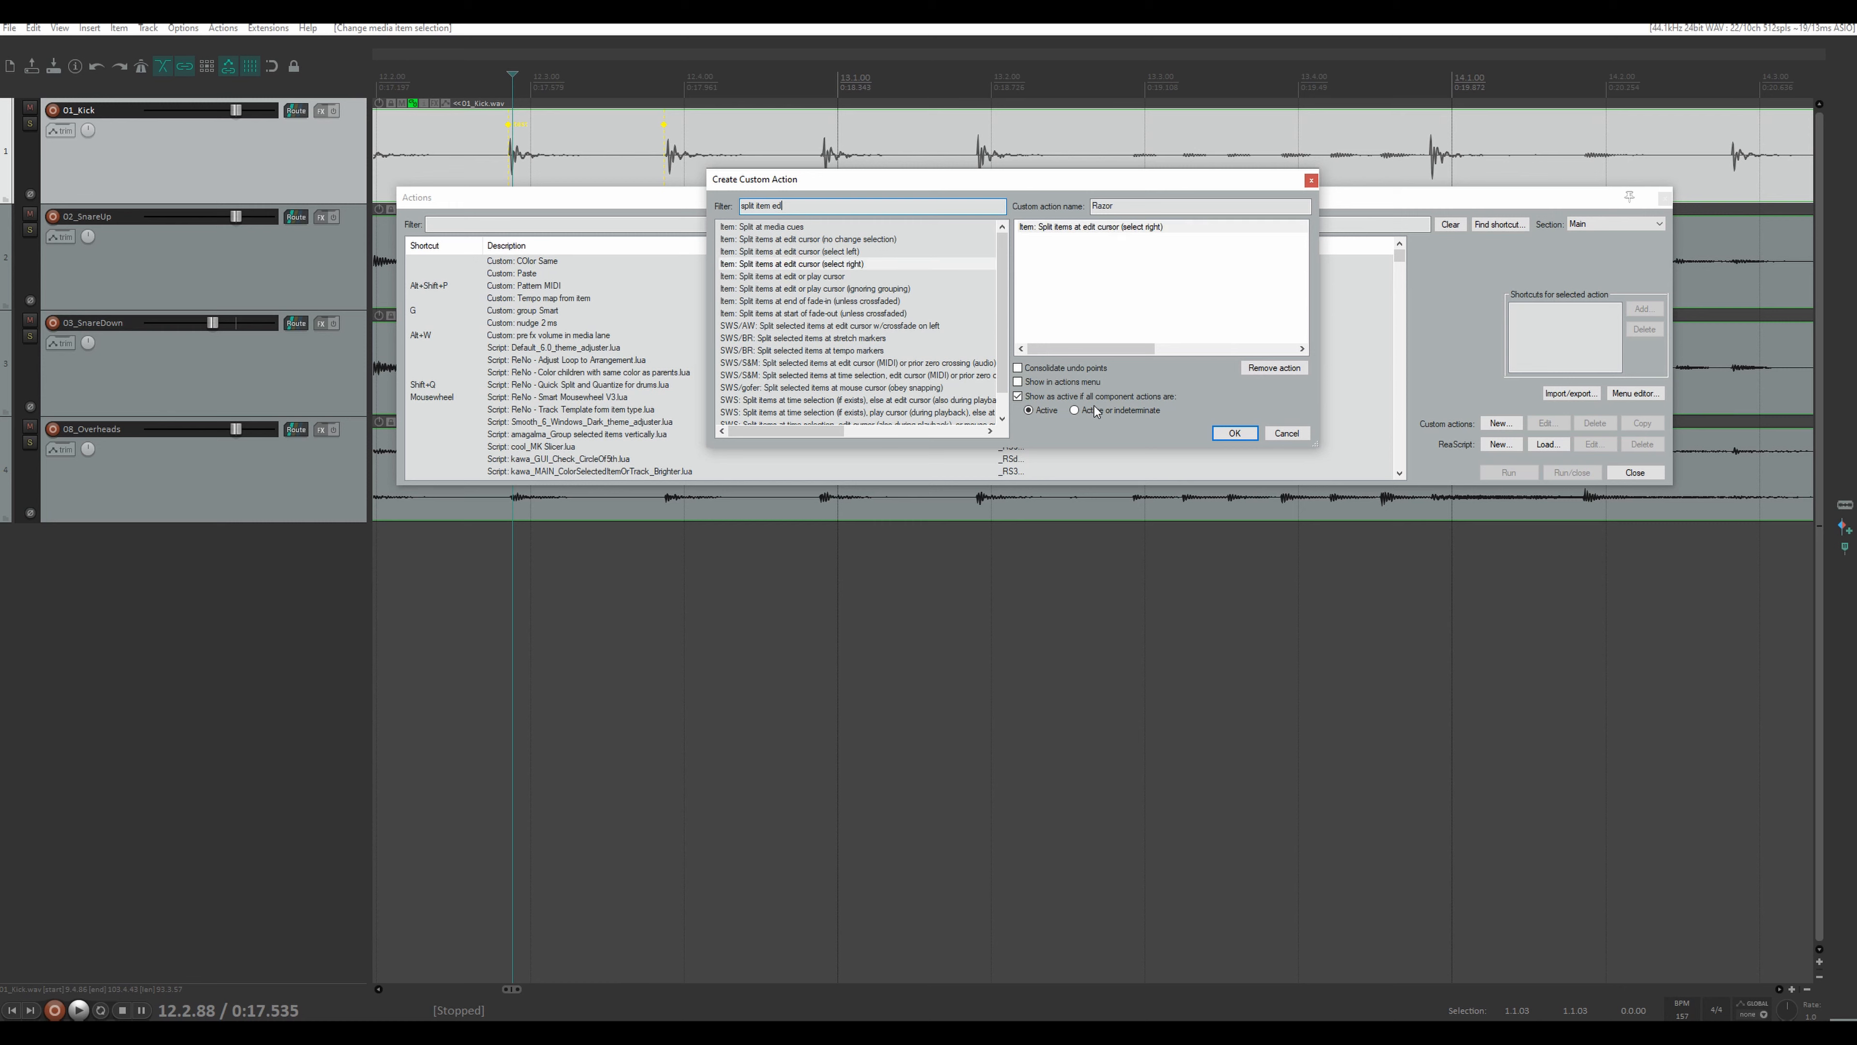
- Add "Action: Toggle arm of next action" before the split in the Razor action, consolidate its undo points and save it
{"action": "left_click_drag", "start_coordinate": [802, 215], "coordinate": [621, 212]}
{"action": "type", "text": "toggle"}
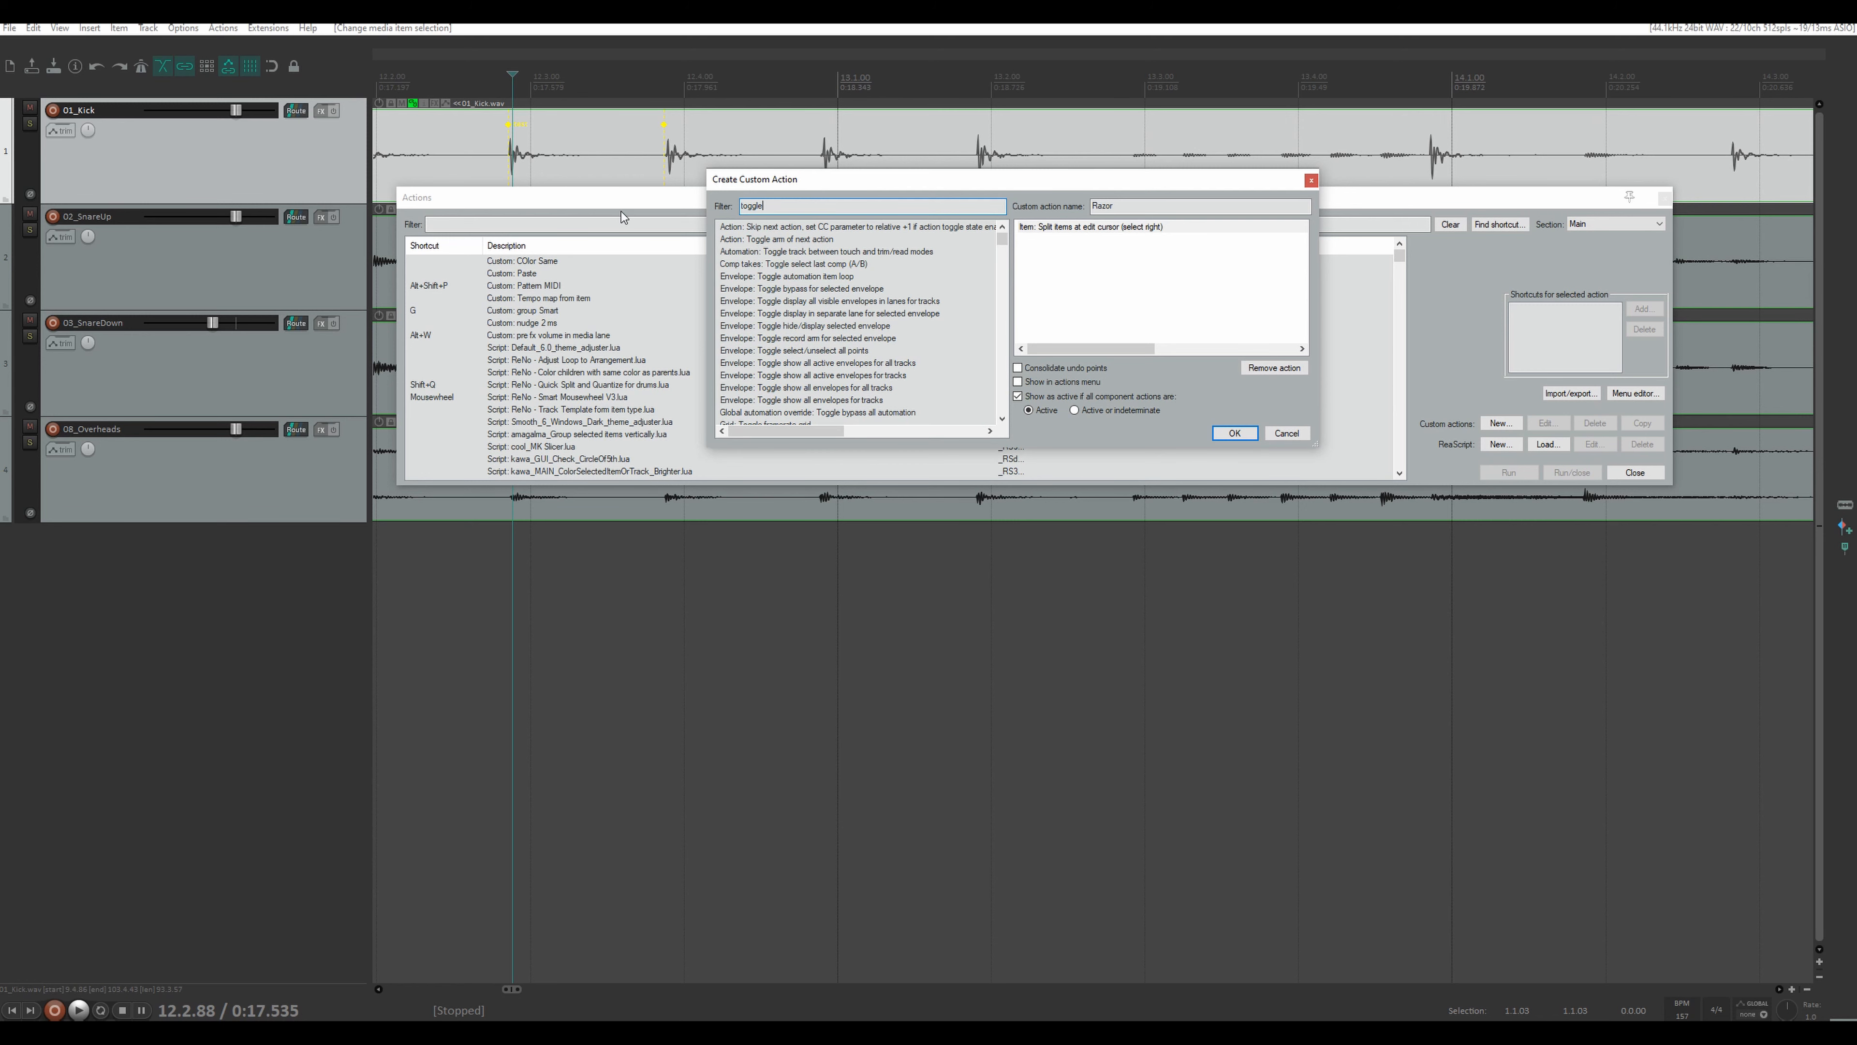
{"action": "type", "text": " arm"}
{"action": "left_click_drag", "start_coordinate": [805, 226], "coordinate": [1094, 239]}
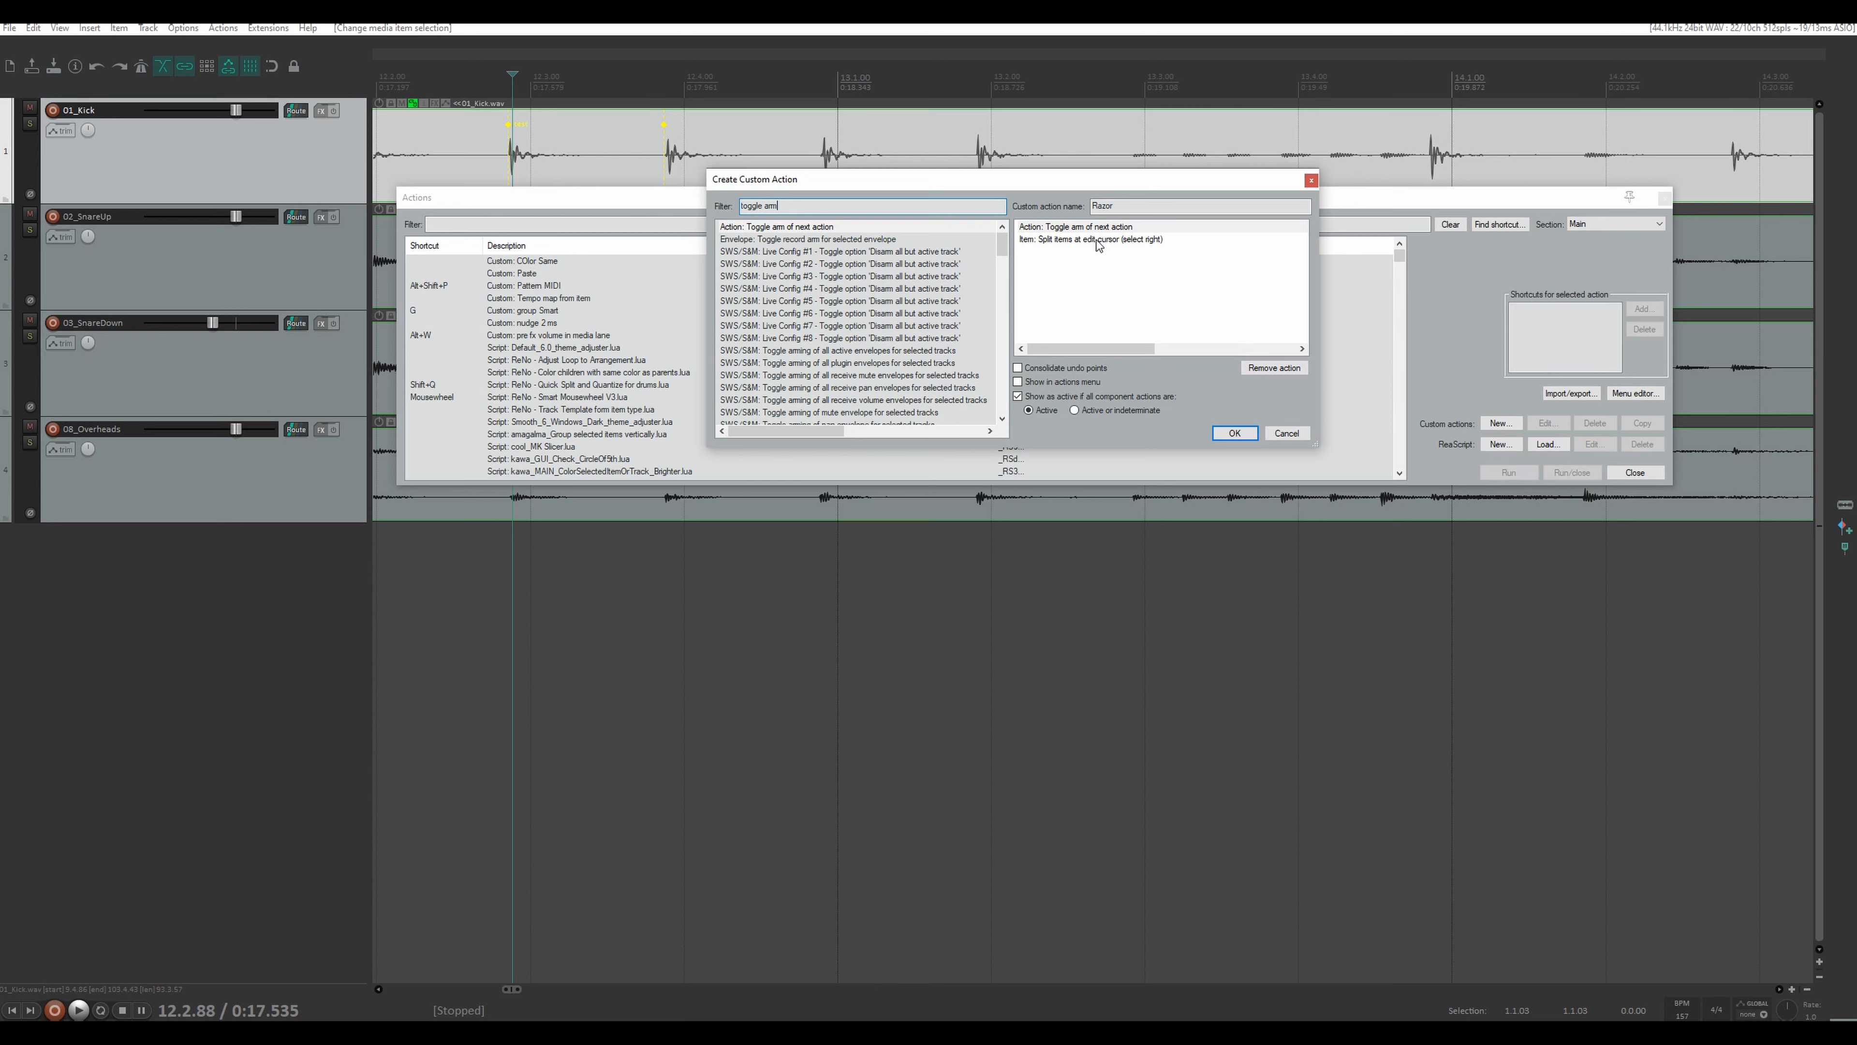
{"action": "left_click", "coordinate": [1017, 368]}
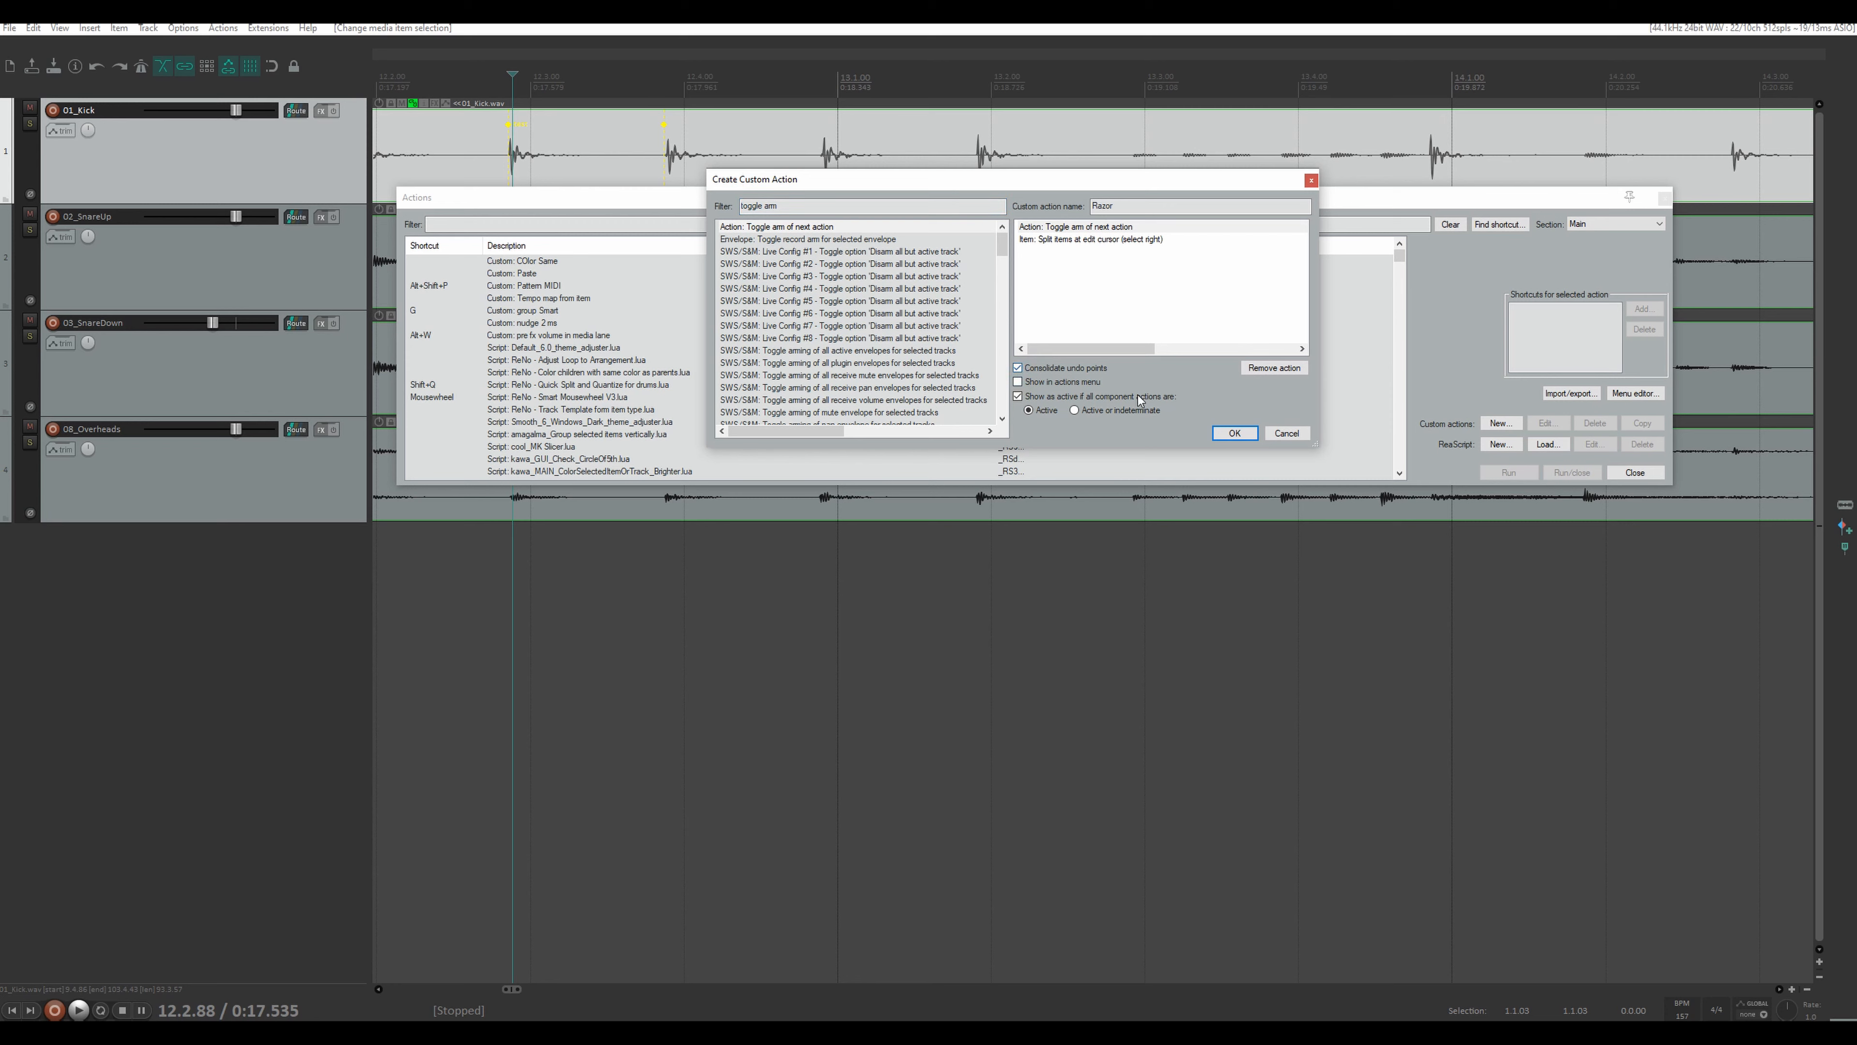
{"action": "left_click", "coordinate": [1234, 433]}
- Assign the shortcut B to the Razor custom action and close the action list
{"action": "left_click", "coordinate": [525, 300]}
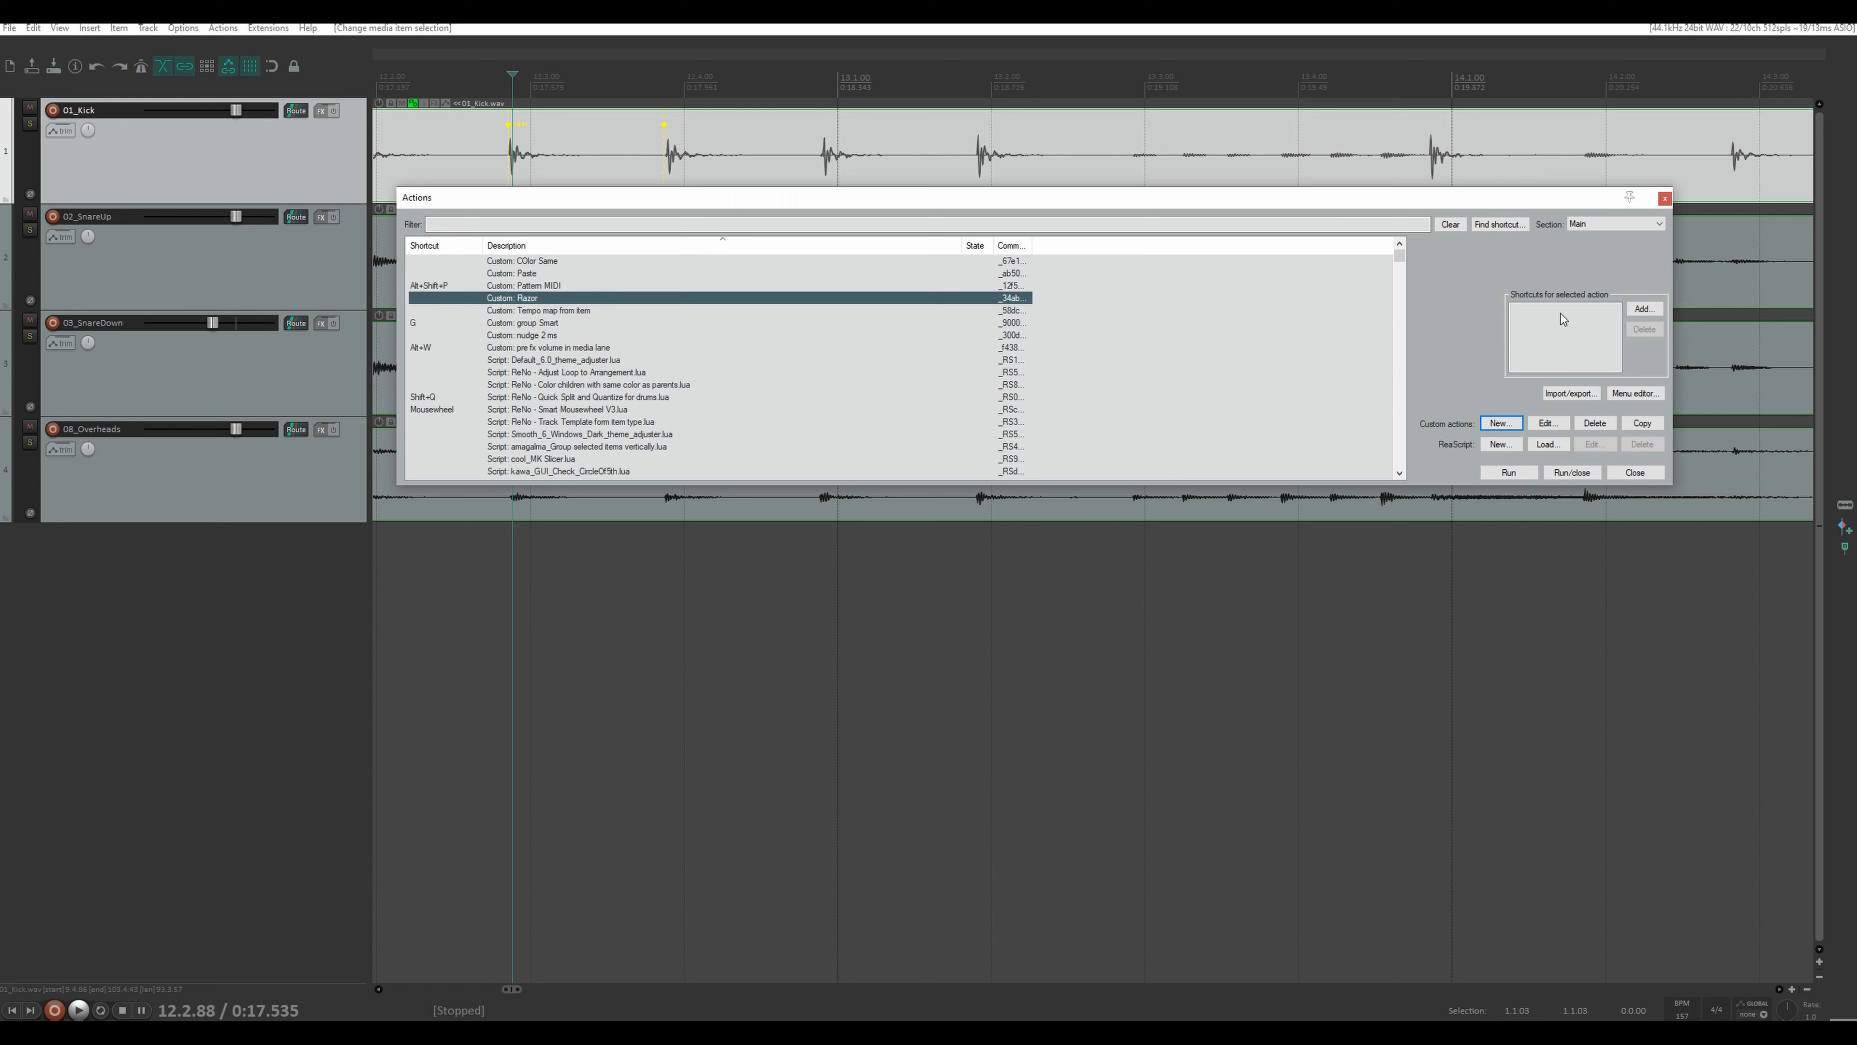
{"action": "left_click", "coordinate": [1651, 311]}
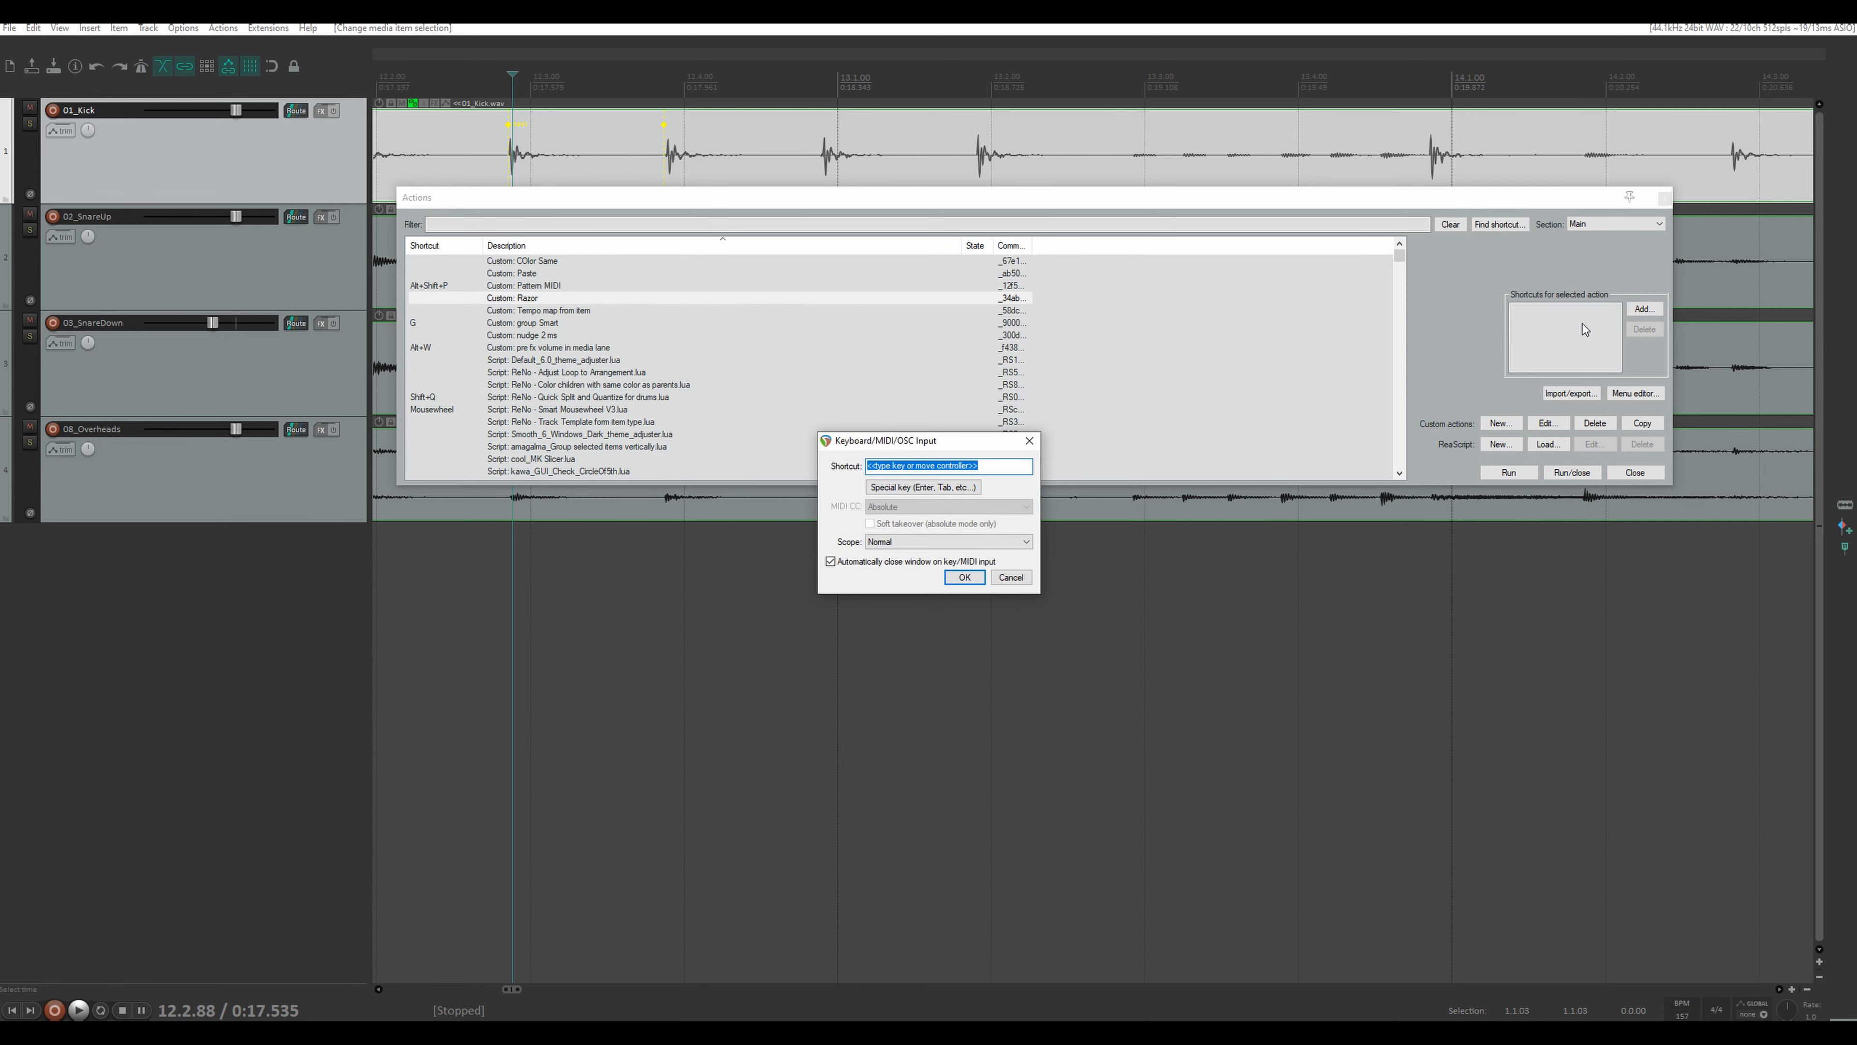
{"action": "key", "text": "b"}
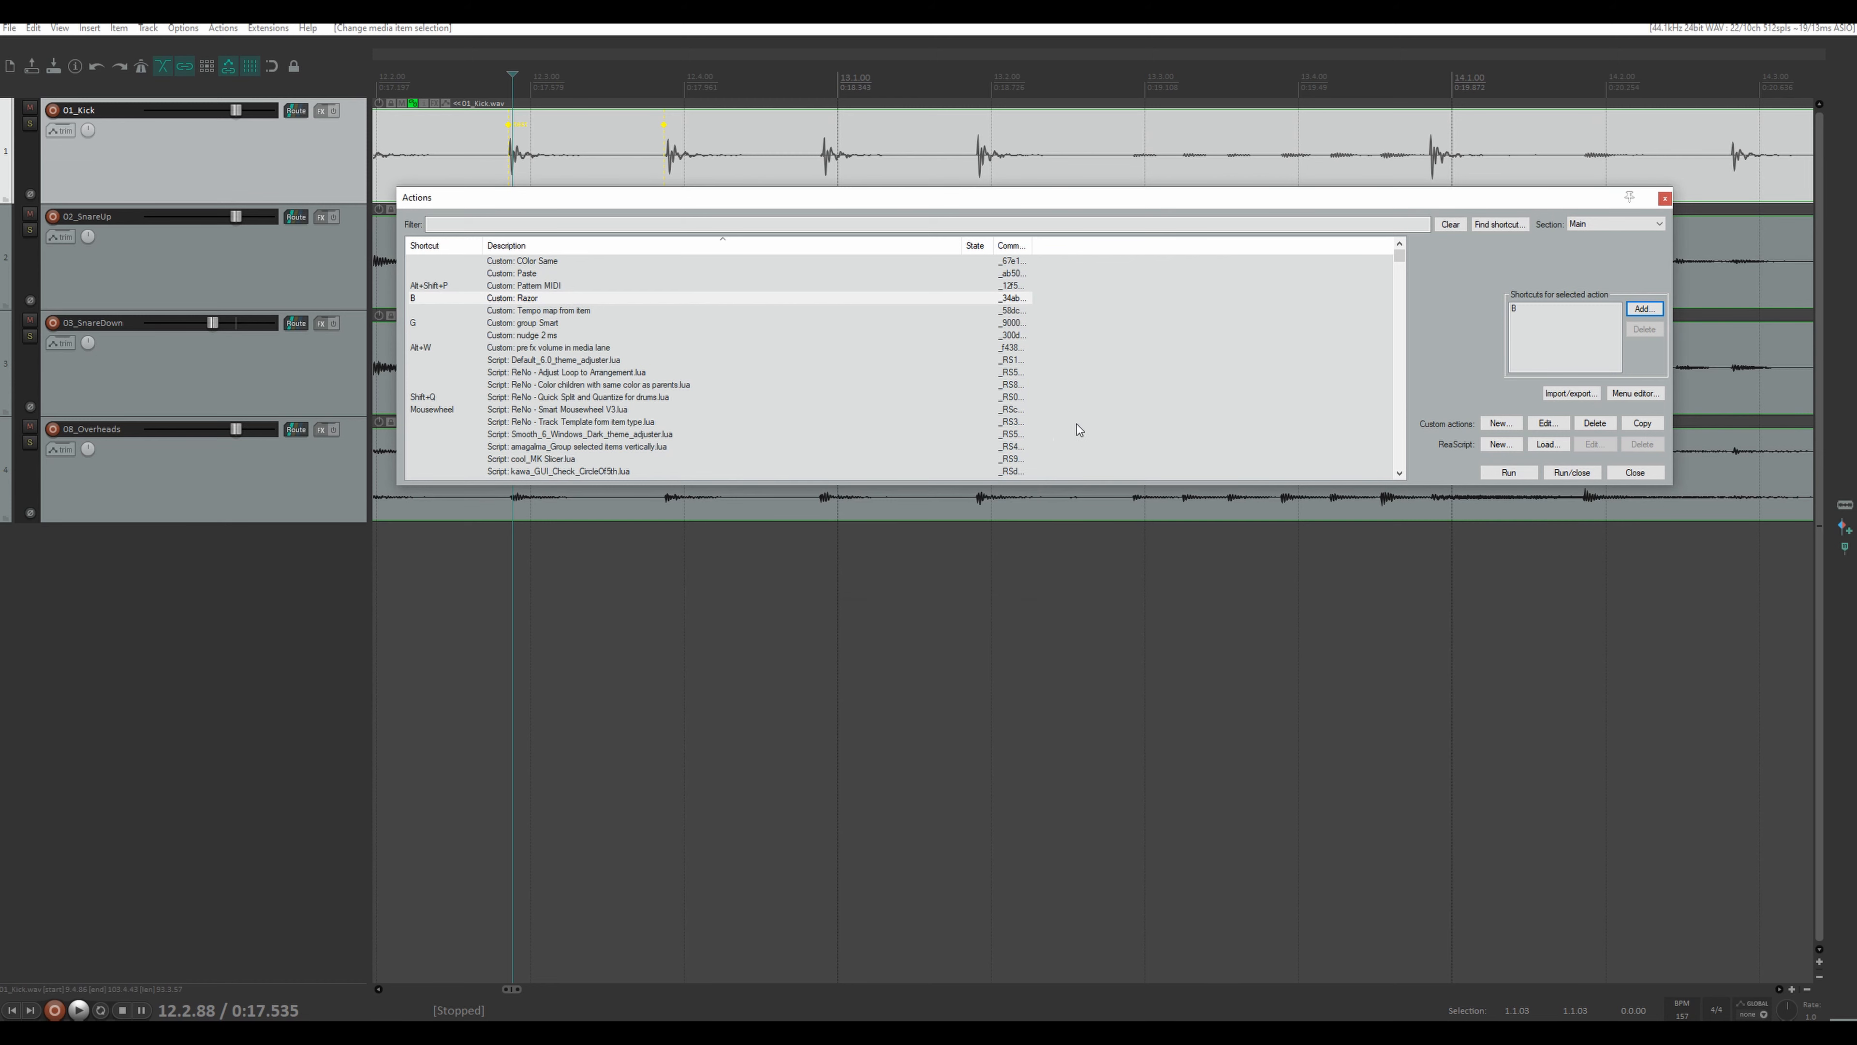
{"action": "left_click", "coordinate": [1664, 198]}
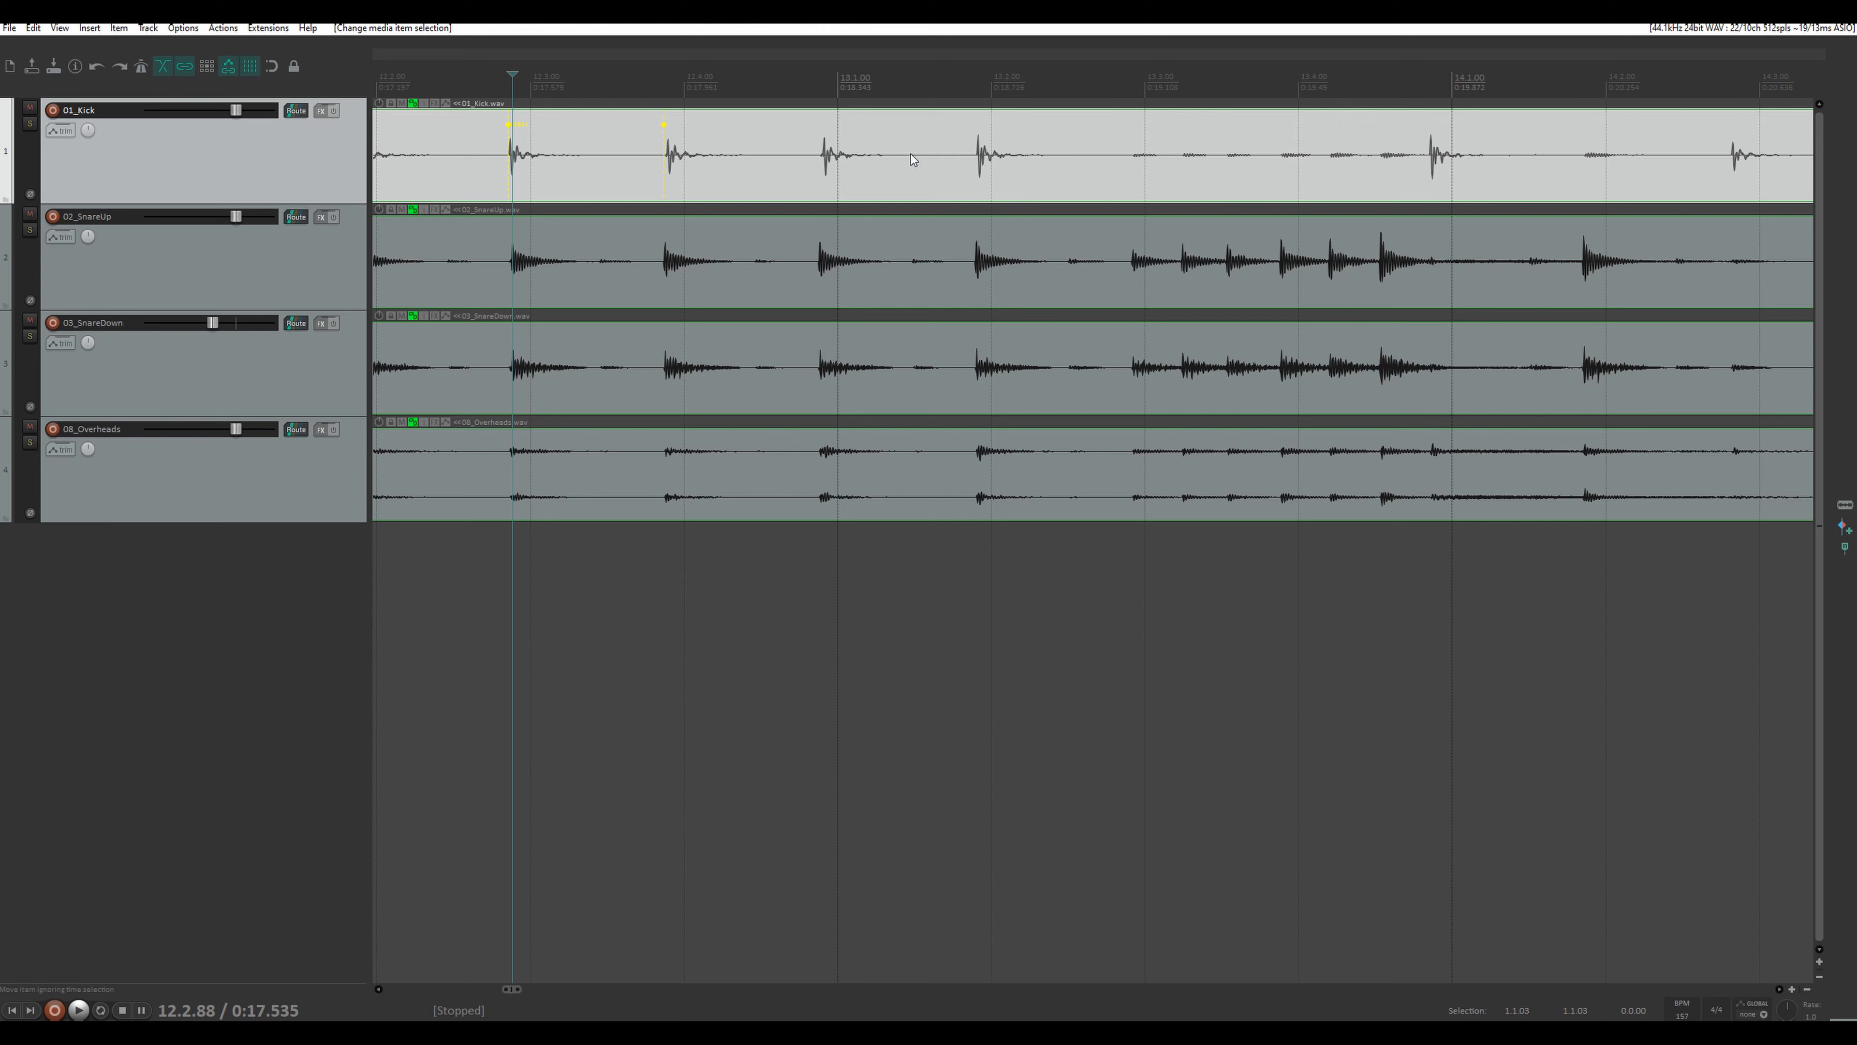
- Arm Razor and split the grouped items at 13.1.88, 13.2.94, just before the kick near 14.1.00, and at 14.1.84
{"action": "key", "text": "b"}
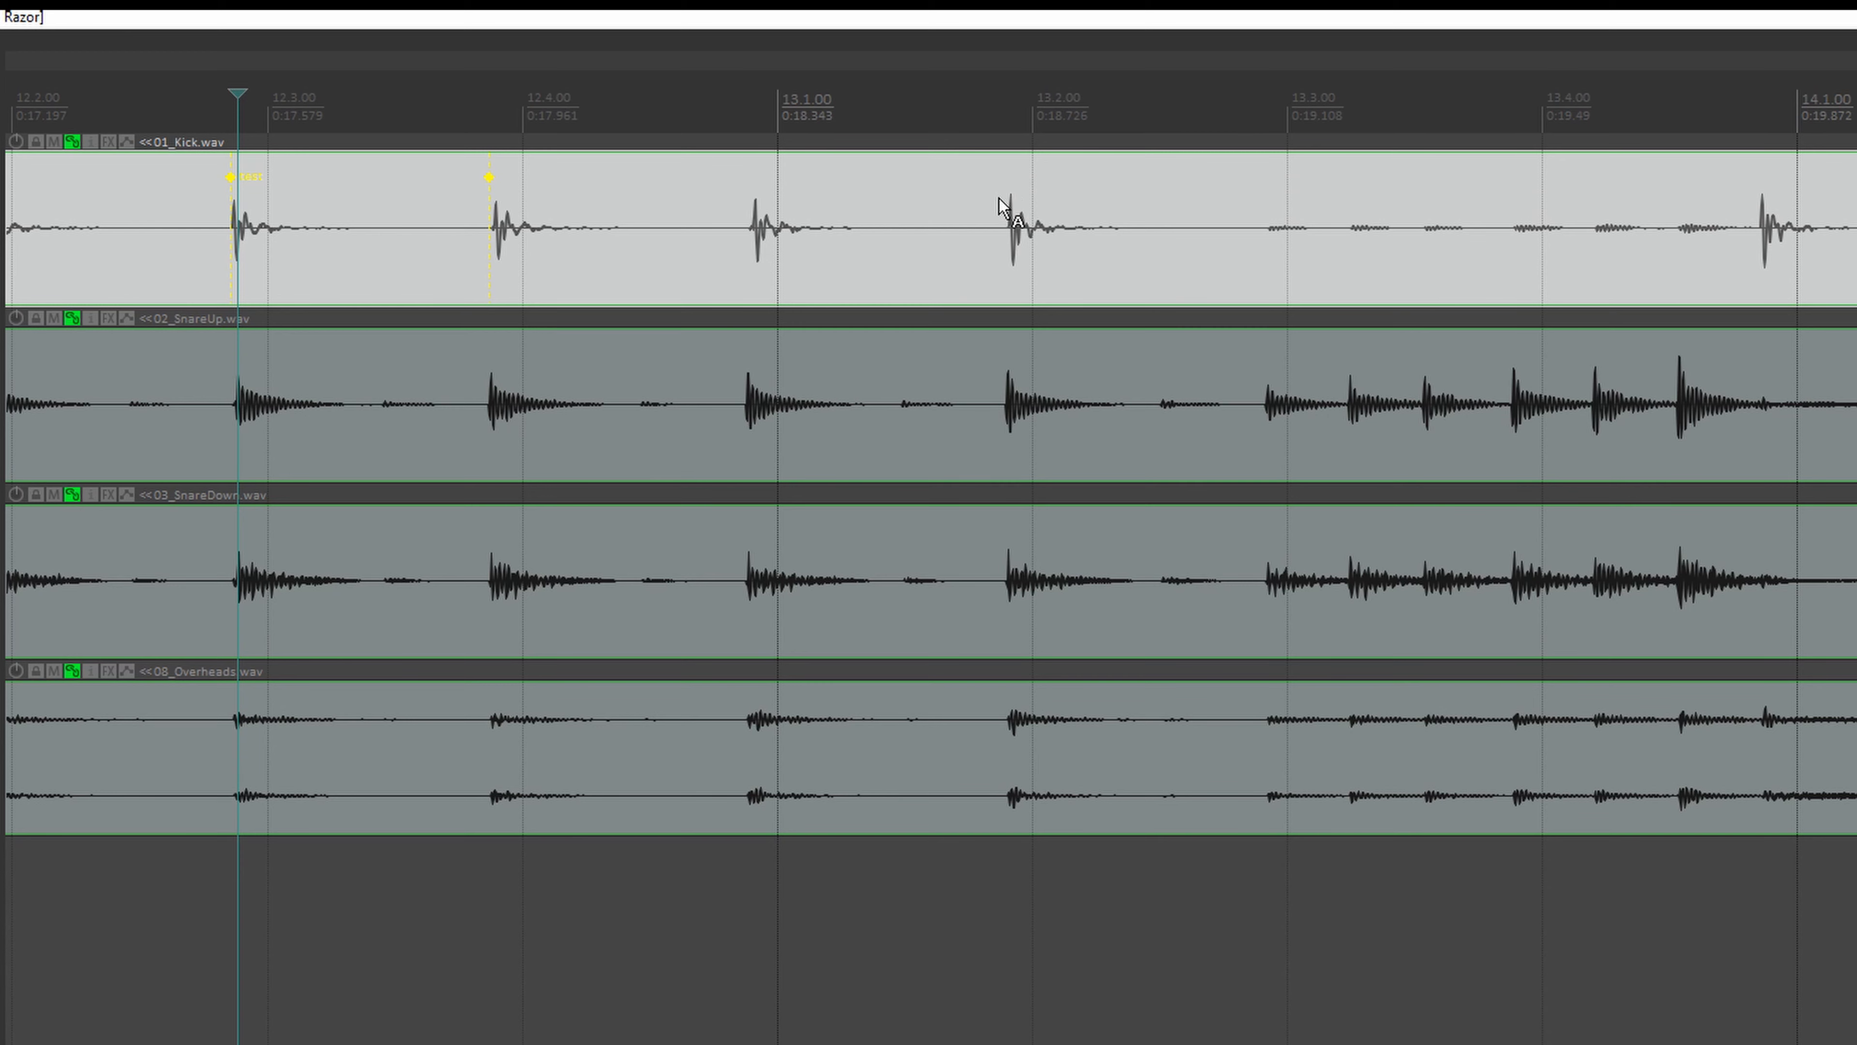
{"action": "left_click", "coordinate": [1002, 212]}
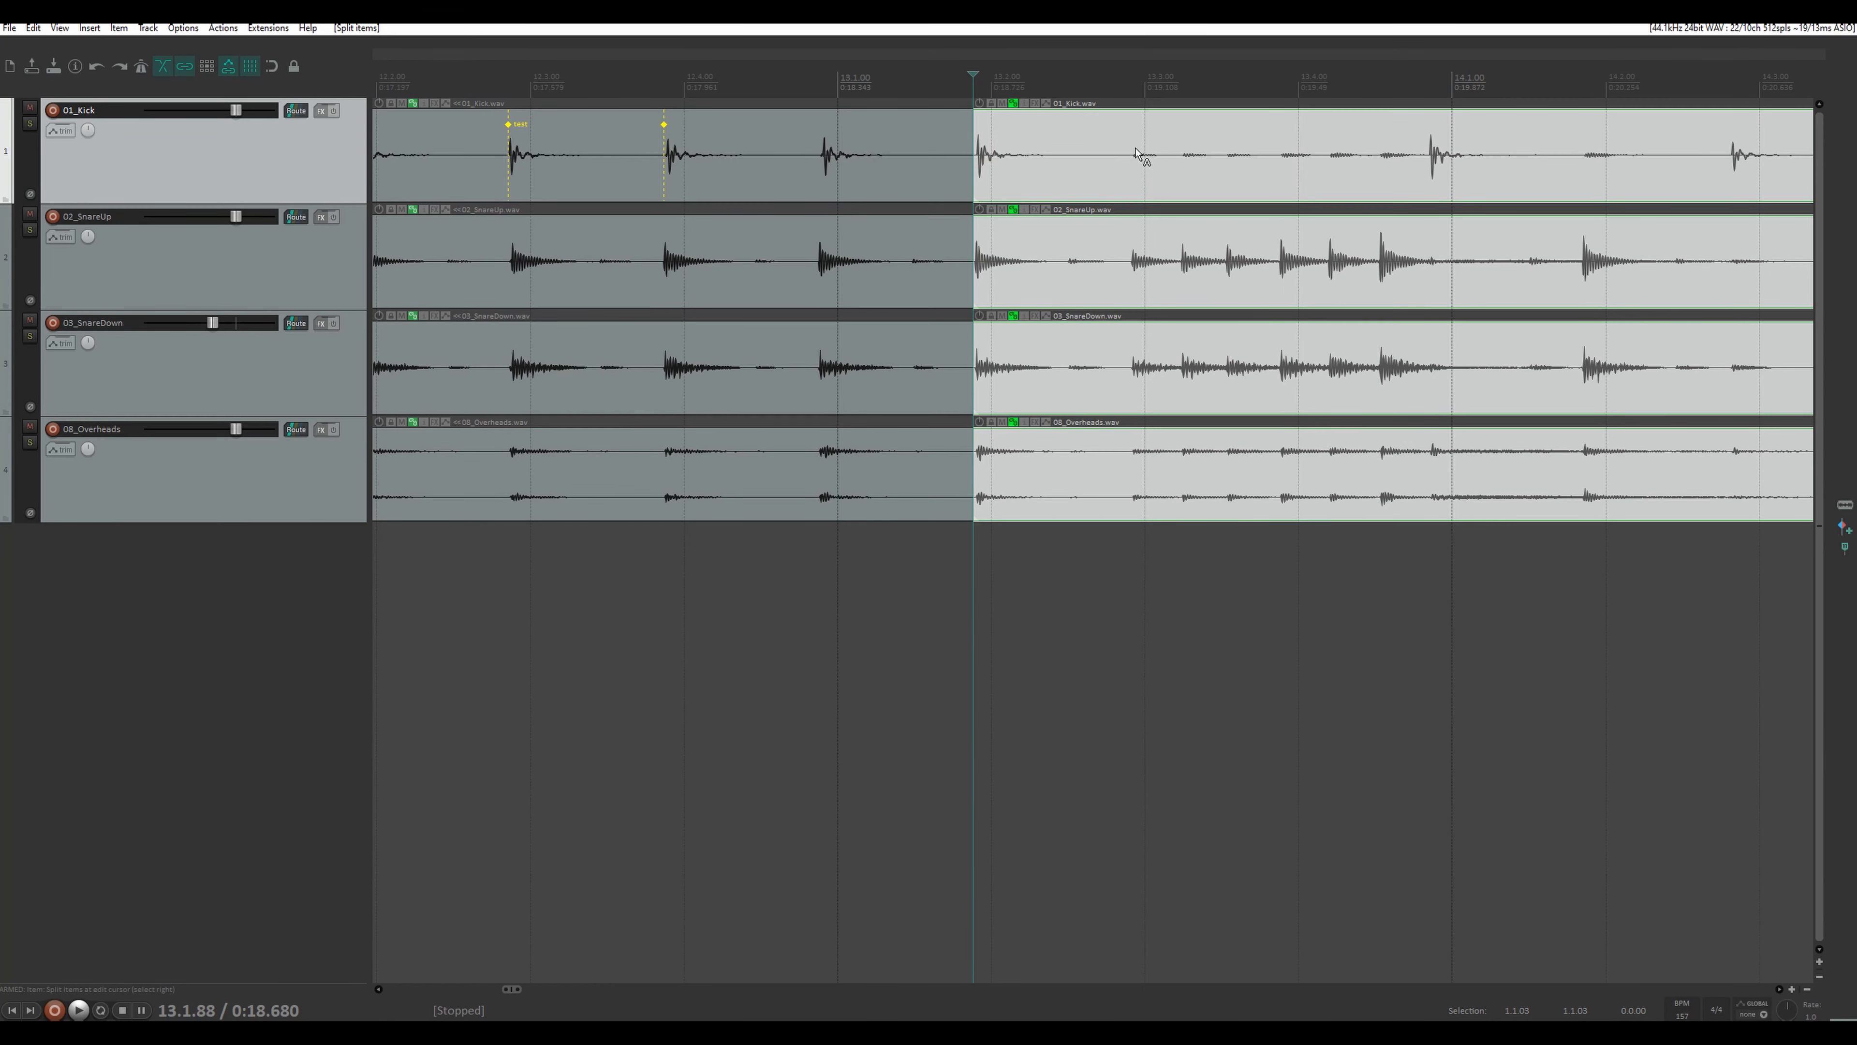
{"action": "left_click", "coordinate": [1271, 223]}
{"action": "left_click", "coordinate": [1430, 152]}
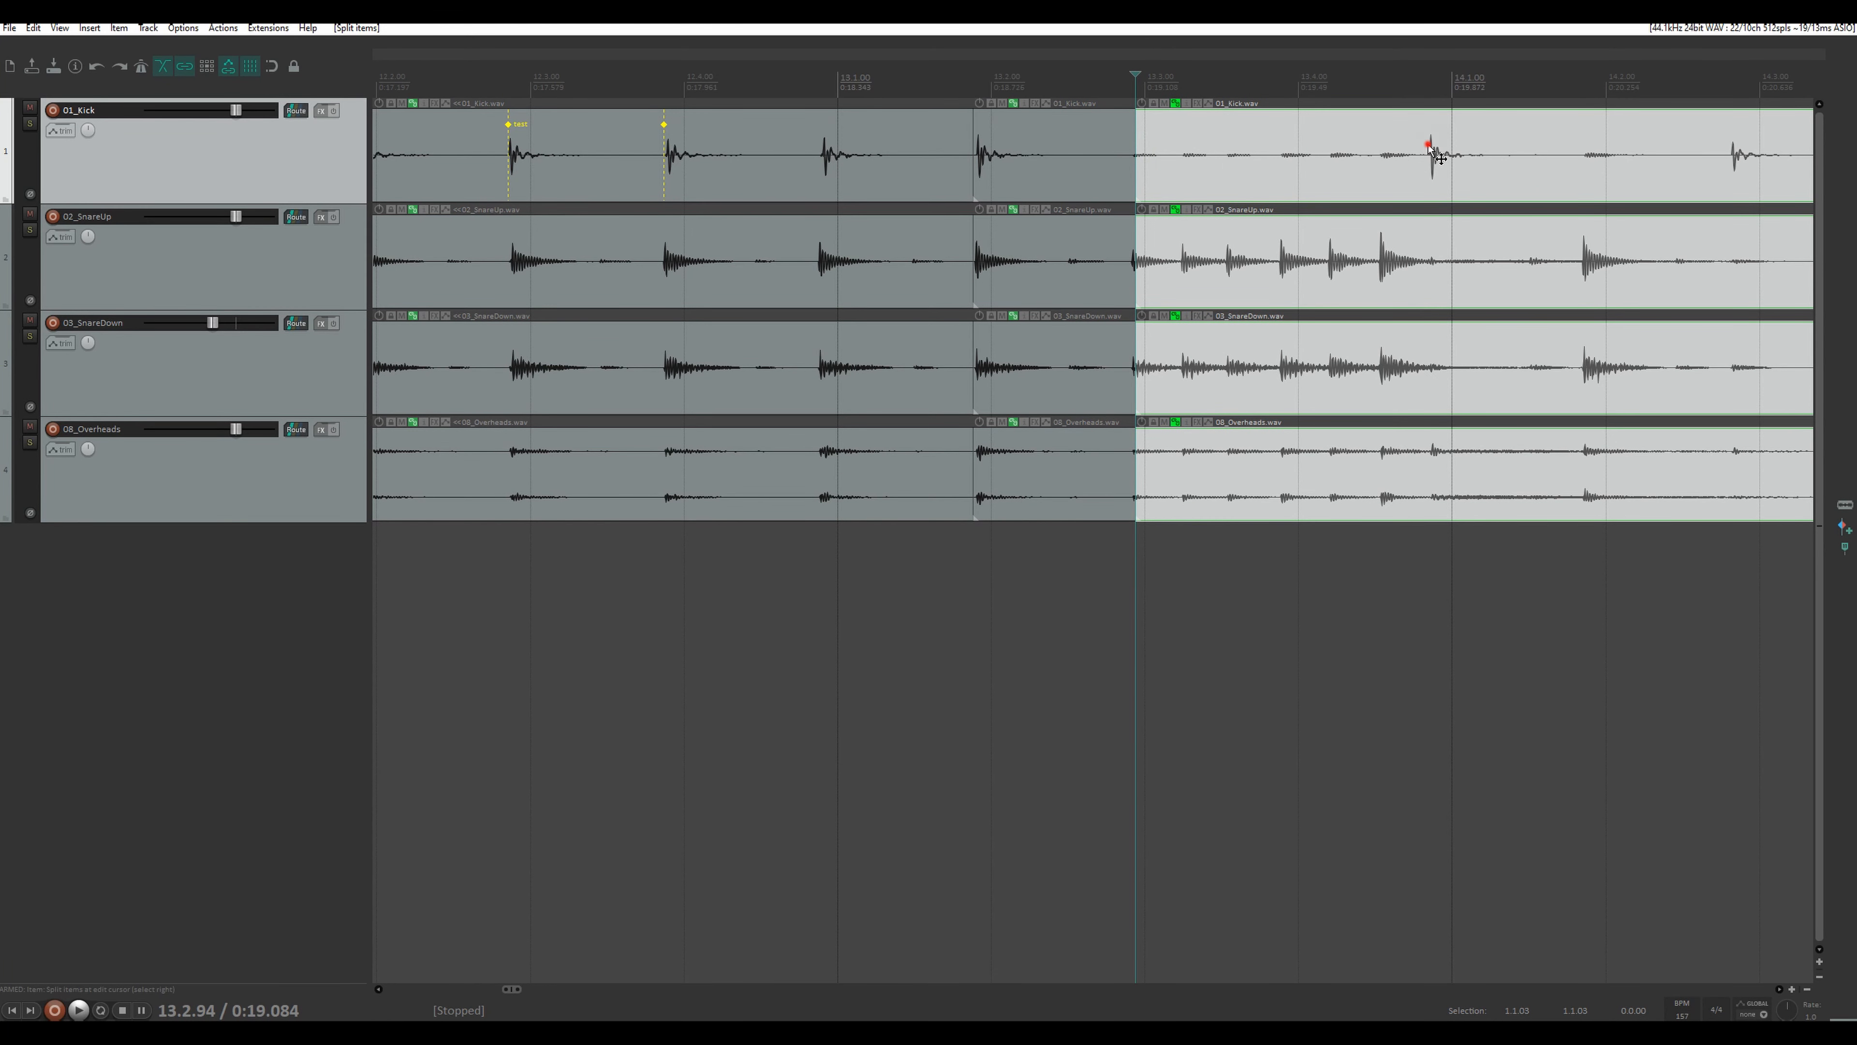
{"action": "left_click", "coordinate": [1582, 253]}
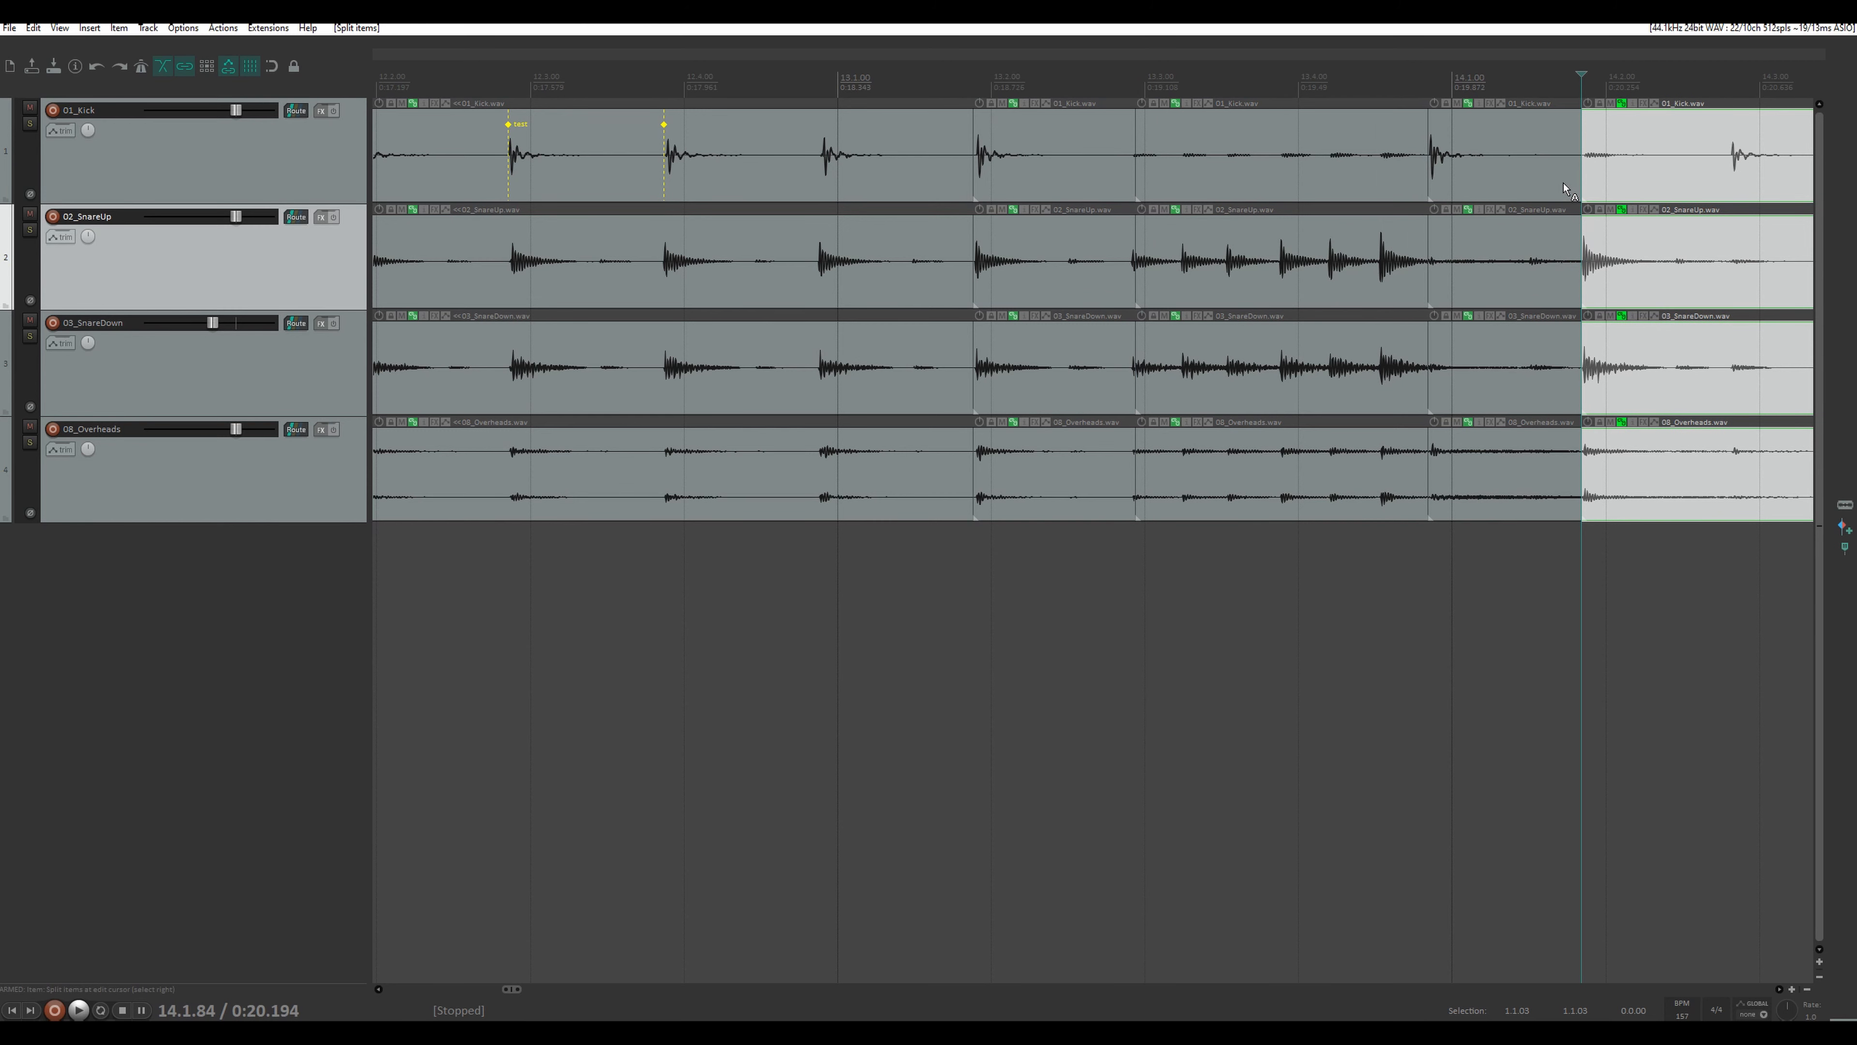
- Disarm the split action and select the last 01_Kick item, placing the edit cursor at 14.2.50
{"action": "key", "text": "c"}
{"action": "left_click", "coordinate": [1682, 143]}
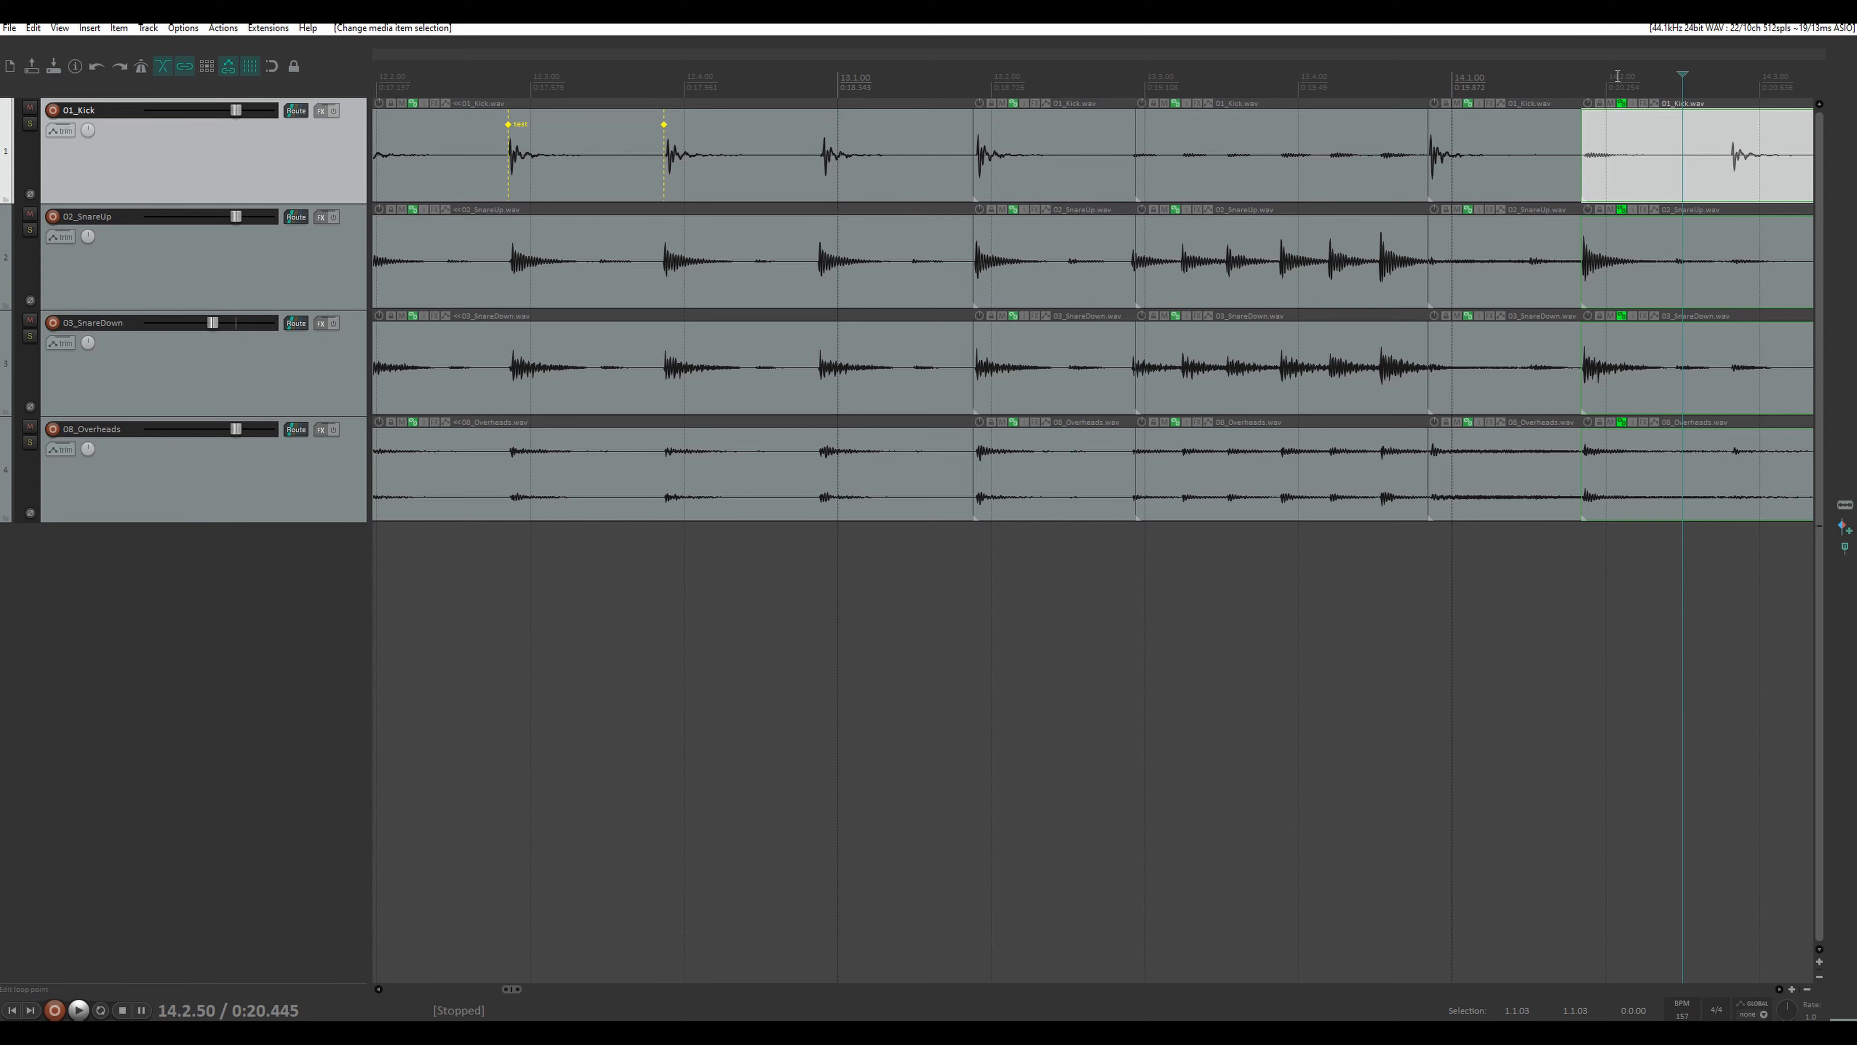
{"action": "left_click_drag", "start_coordinate": [1600, 64], "coordinate": [871, 57]}
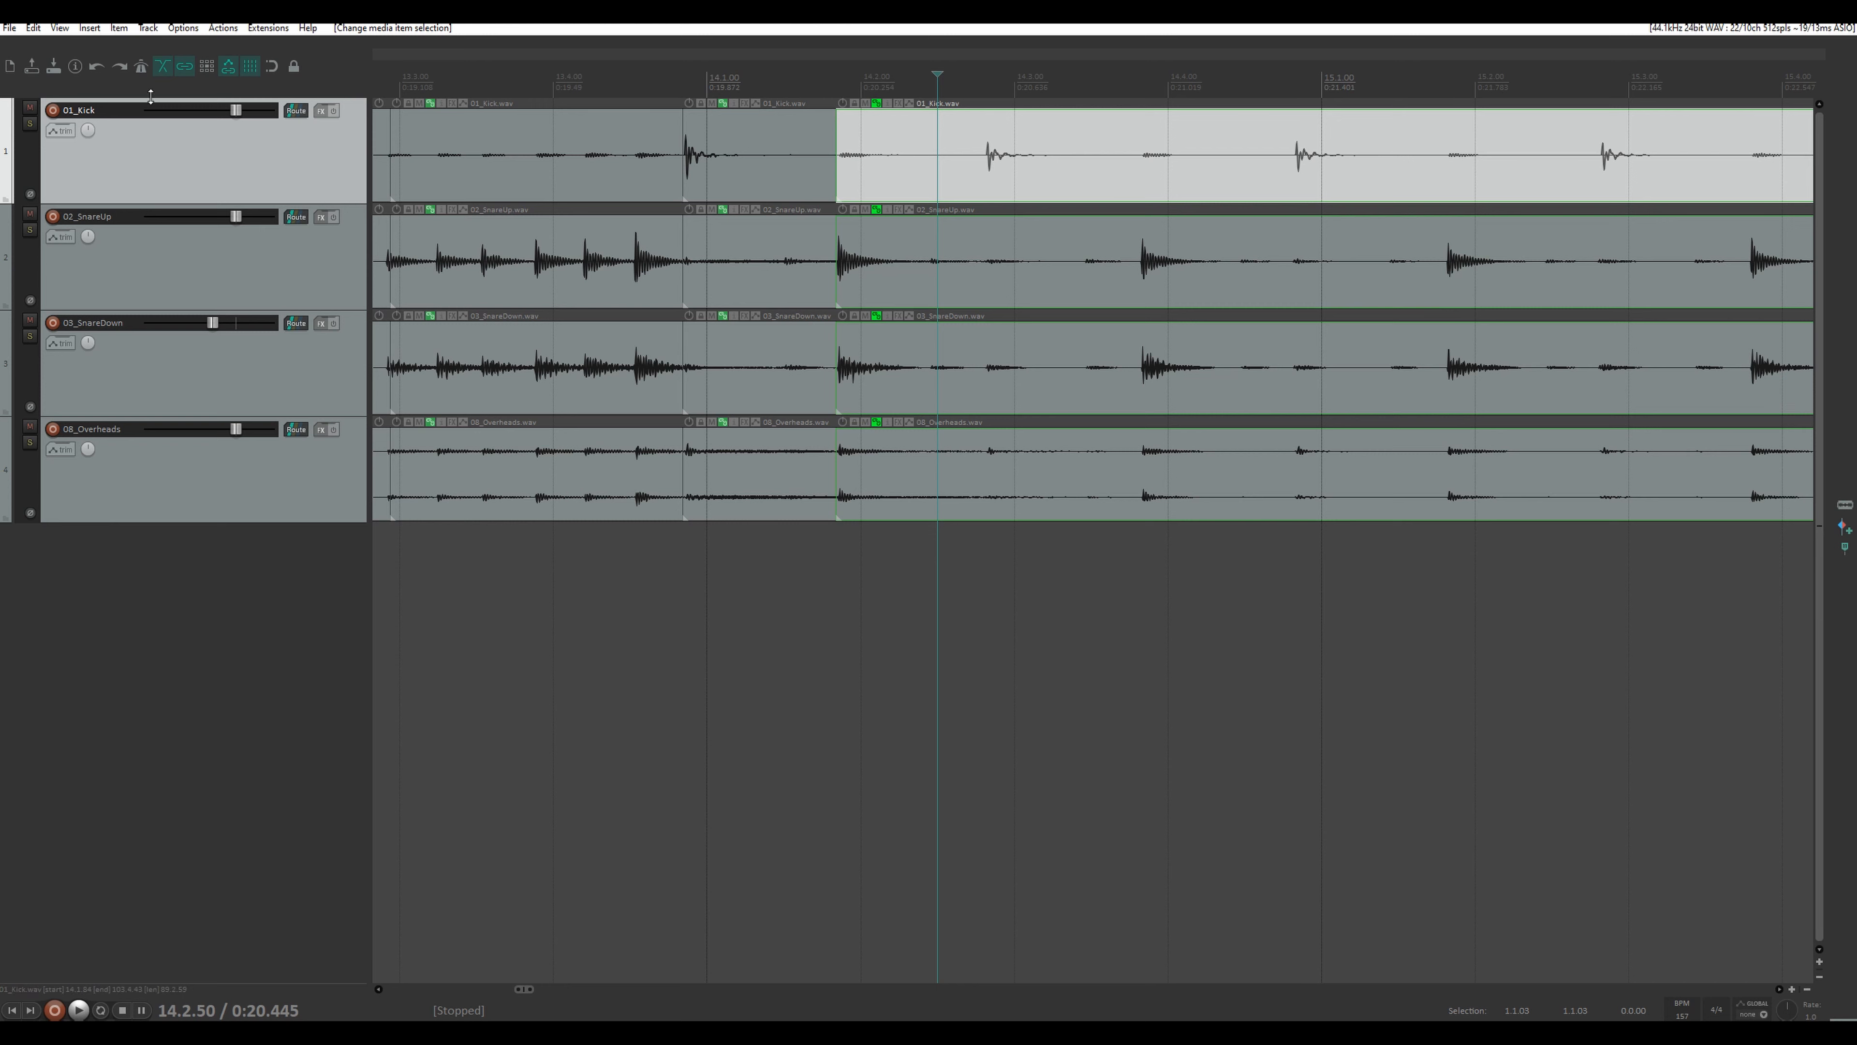
- Create a custom action named "split at transient" starting with "View: Move edit cursor to mouse cursor (no snapping)"
{"action": "left_click", "coordinate": [223, 28]}
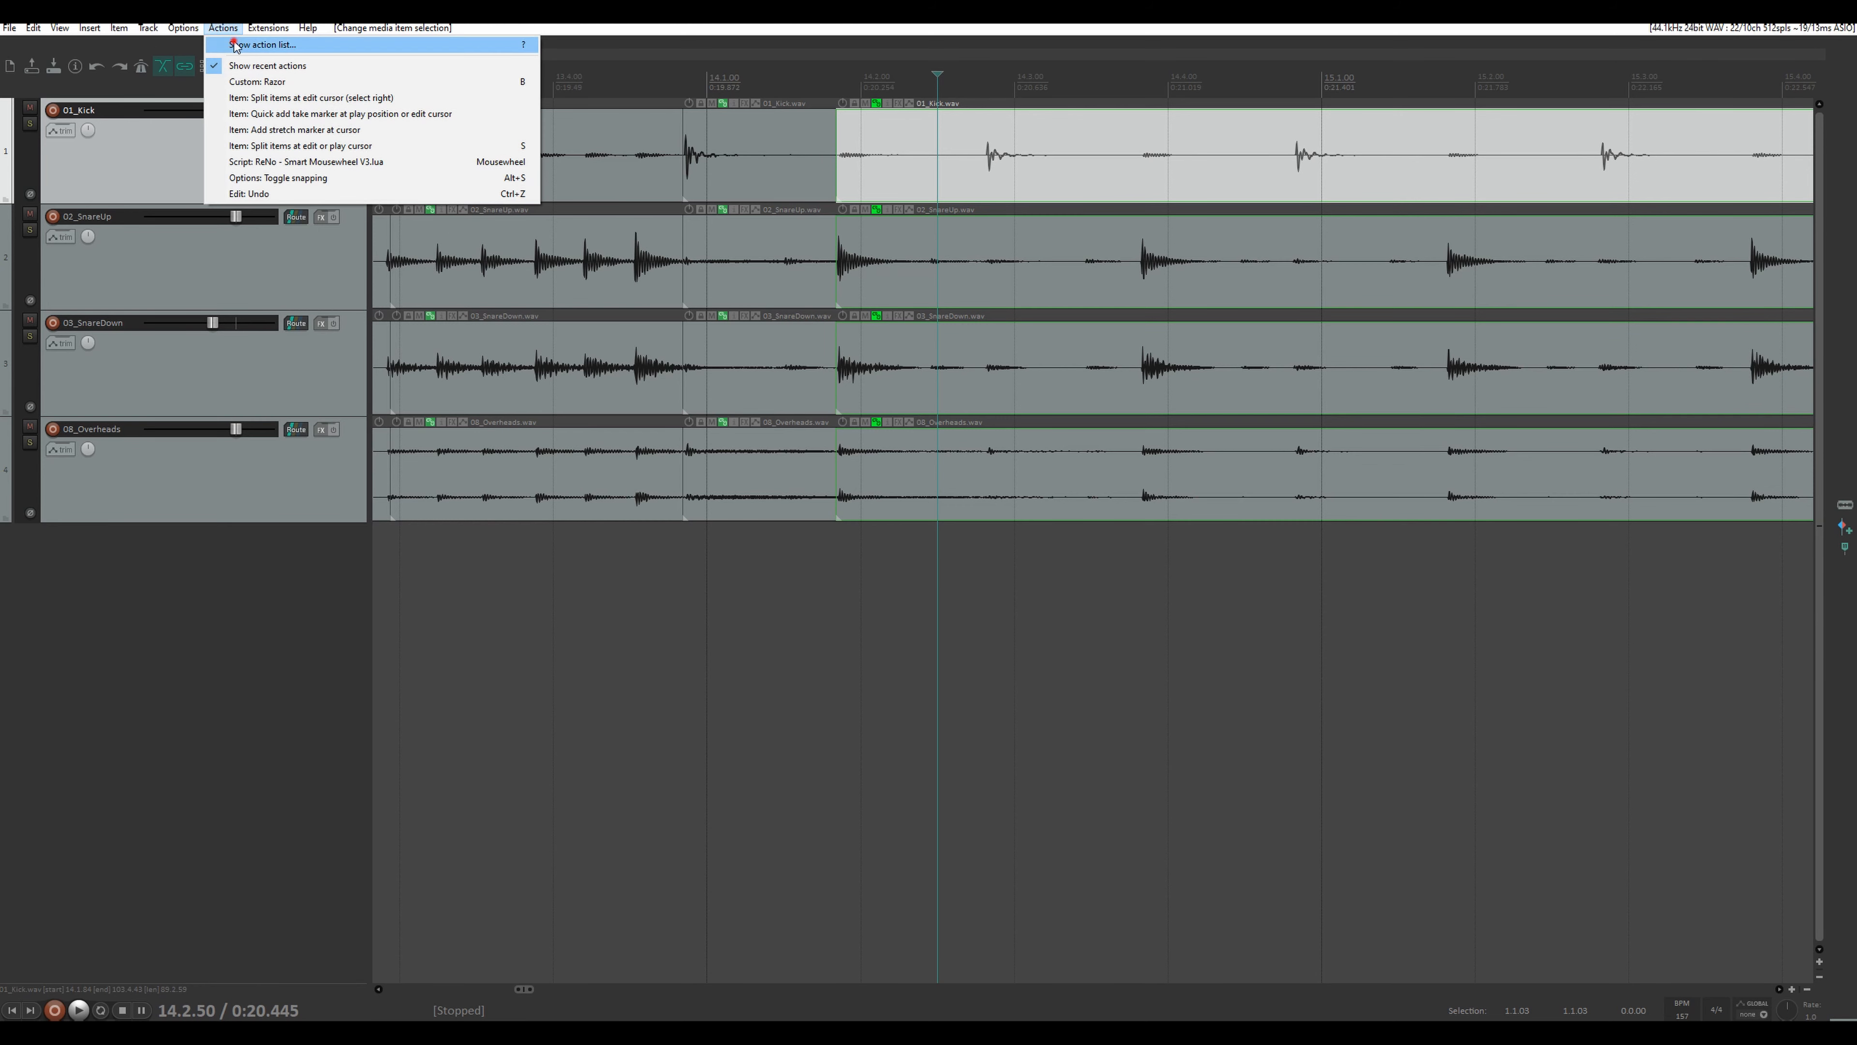
{"action": "left_click", "coordinate": [231, 43]}
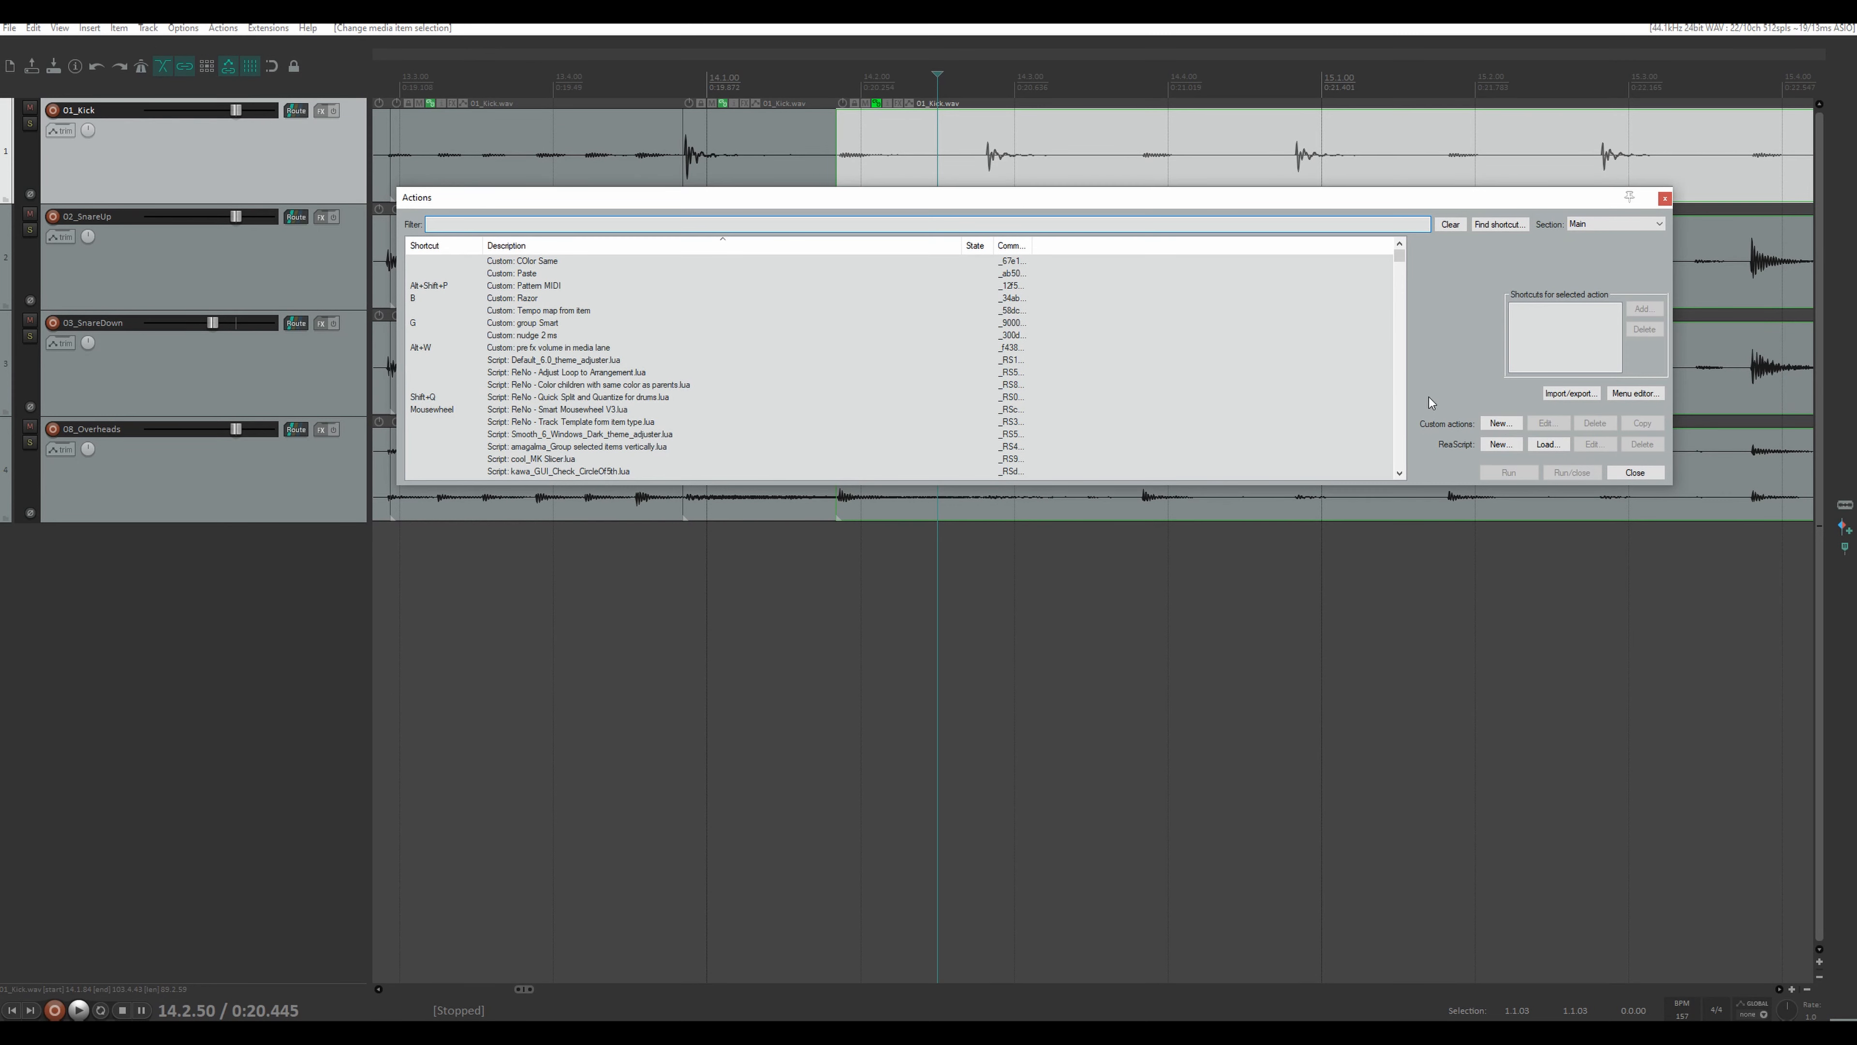
{"action": "left_click", "coordinate": [1501, 423]}
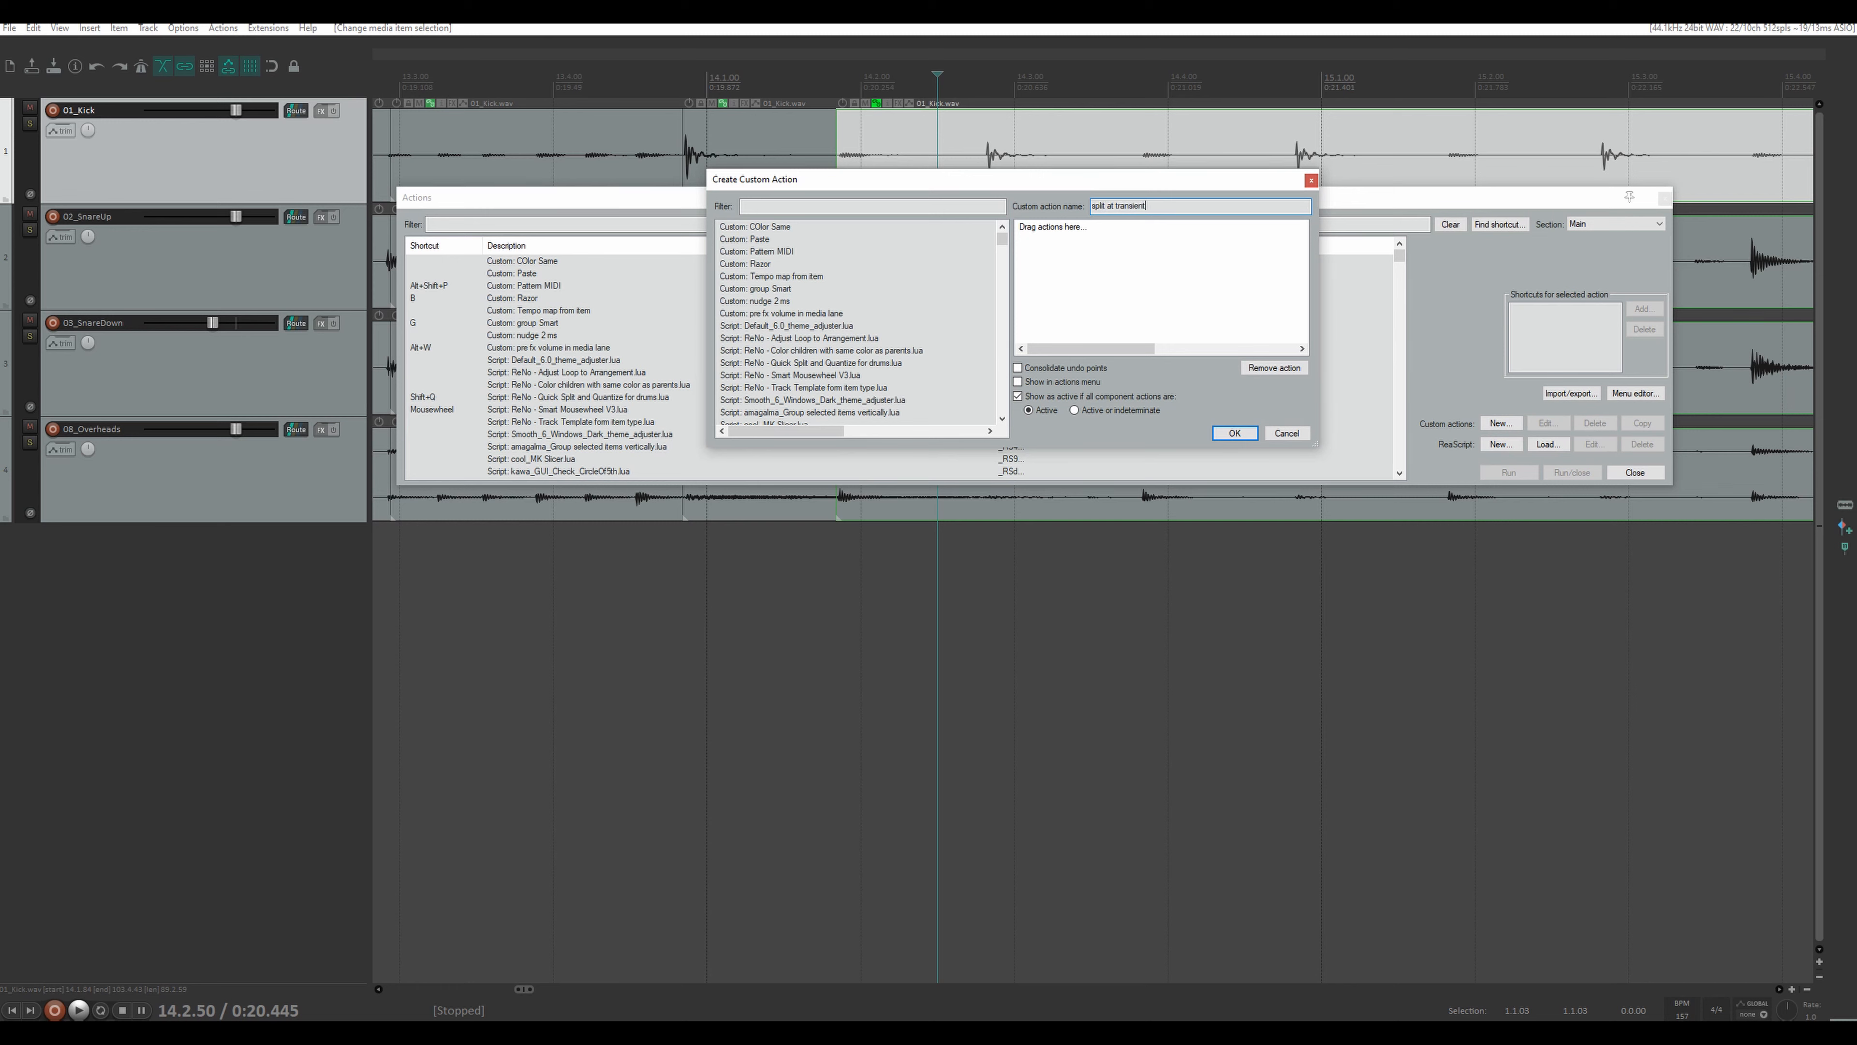
{"action": "left_click", "coordinate": [754, 207]}
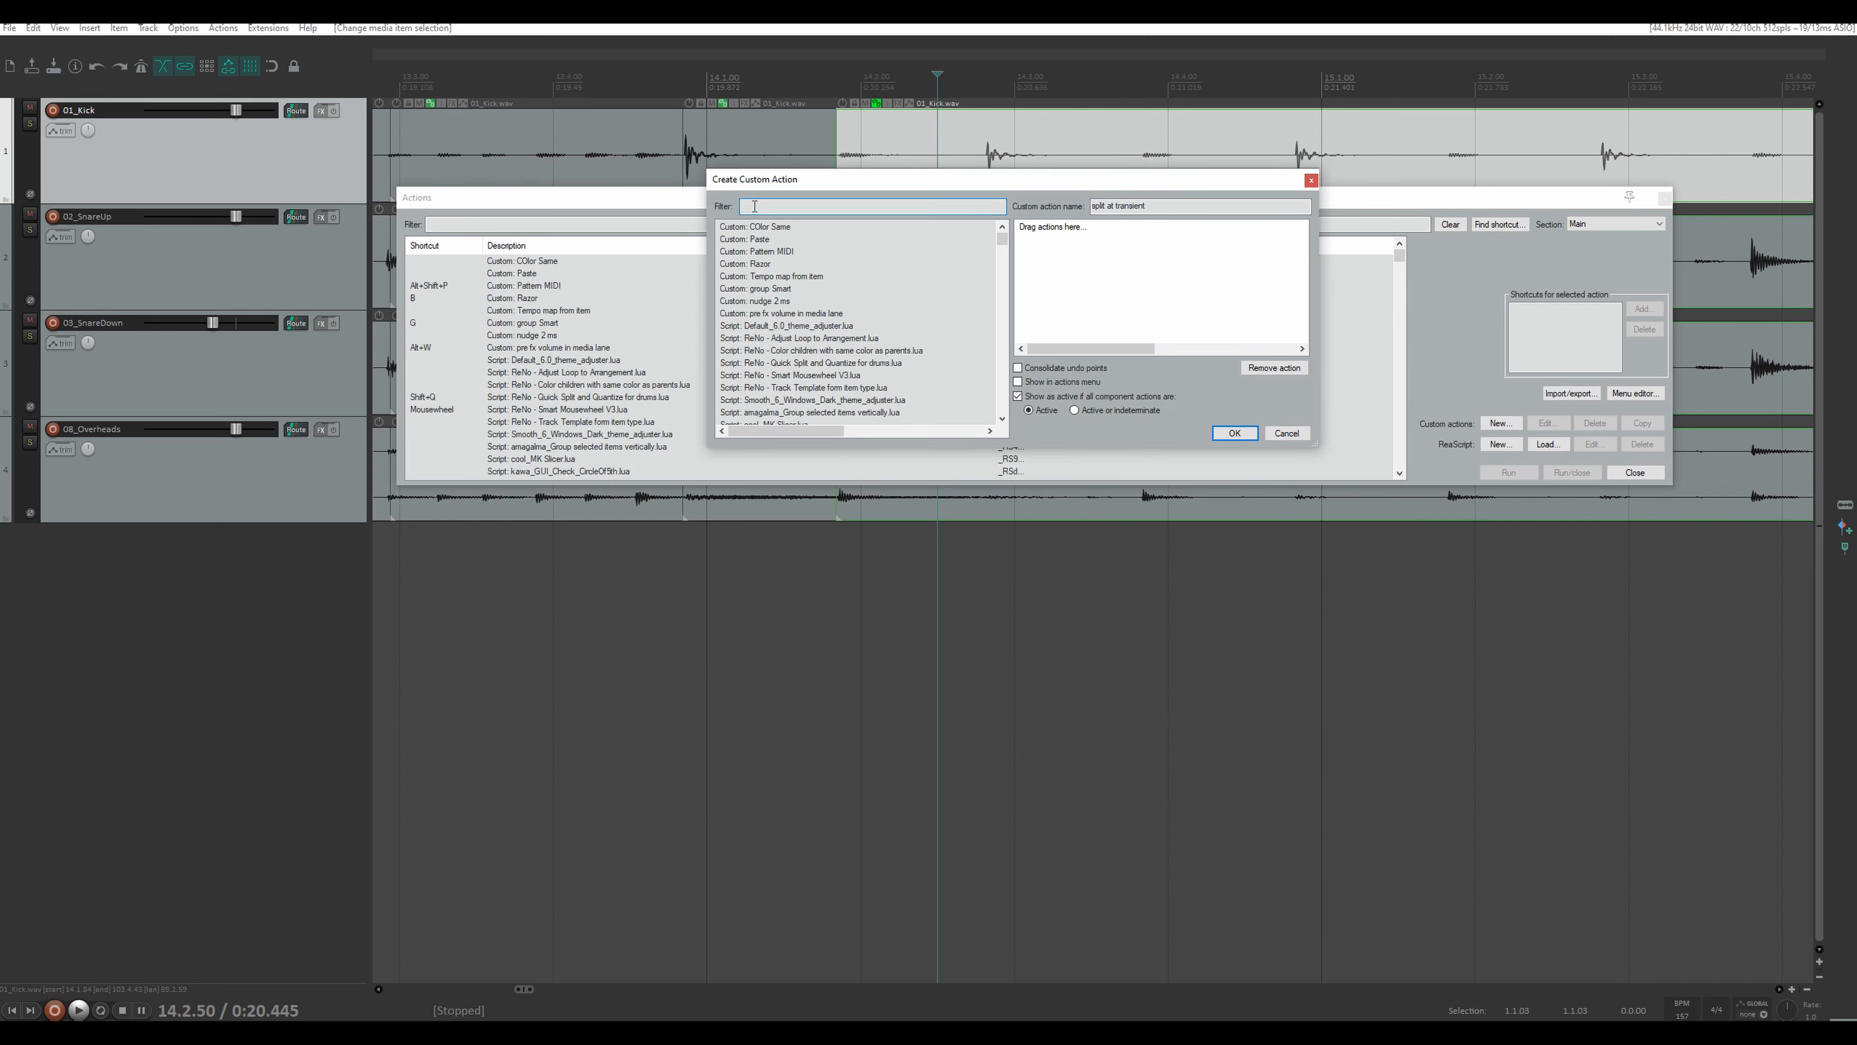
{"action": "type", "text": "move edit to mouse cur"}
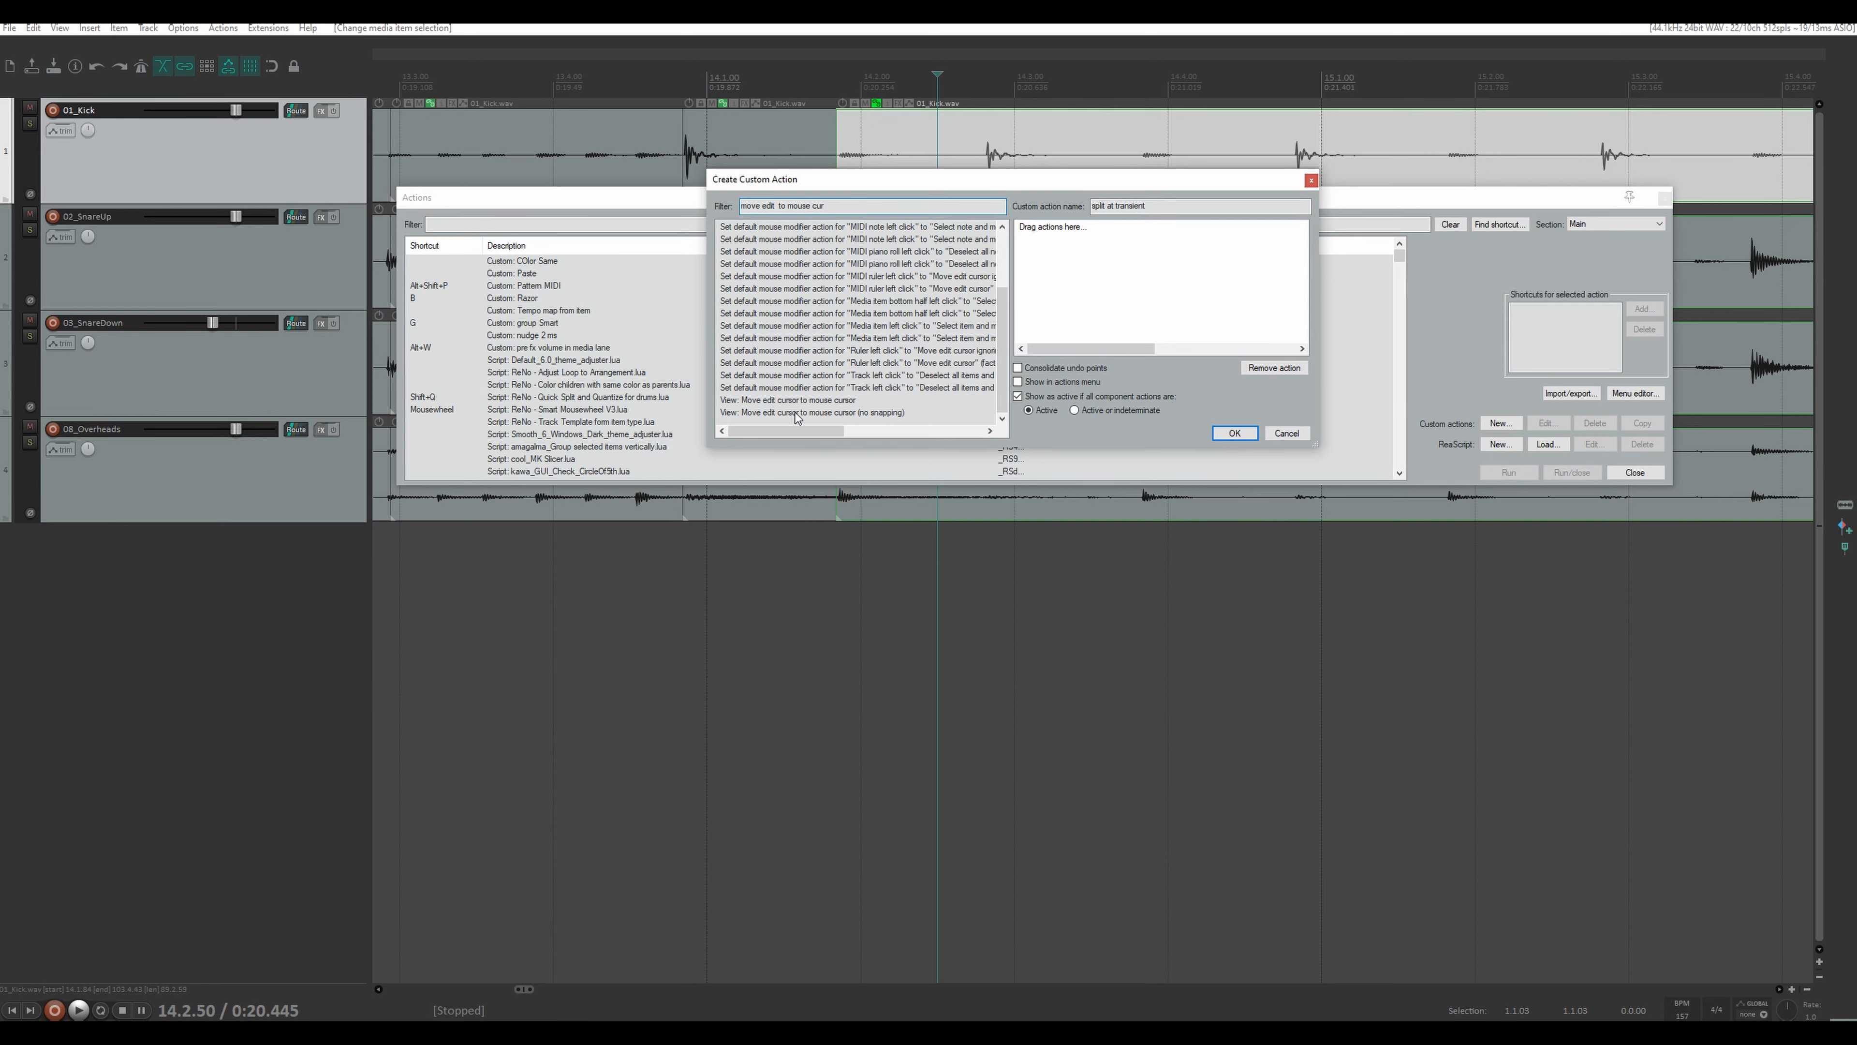
{"action": "left_click_drag", "start_coordinate": [796, 416], "coordinate": [1118, 286]}
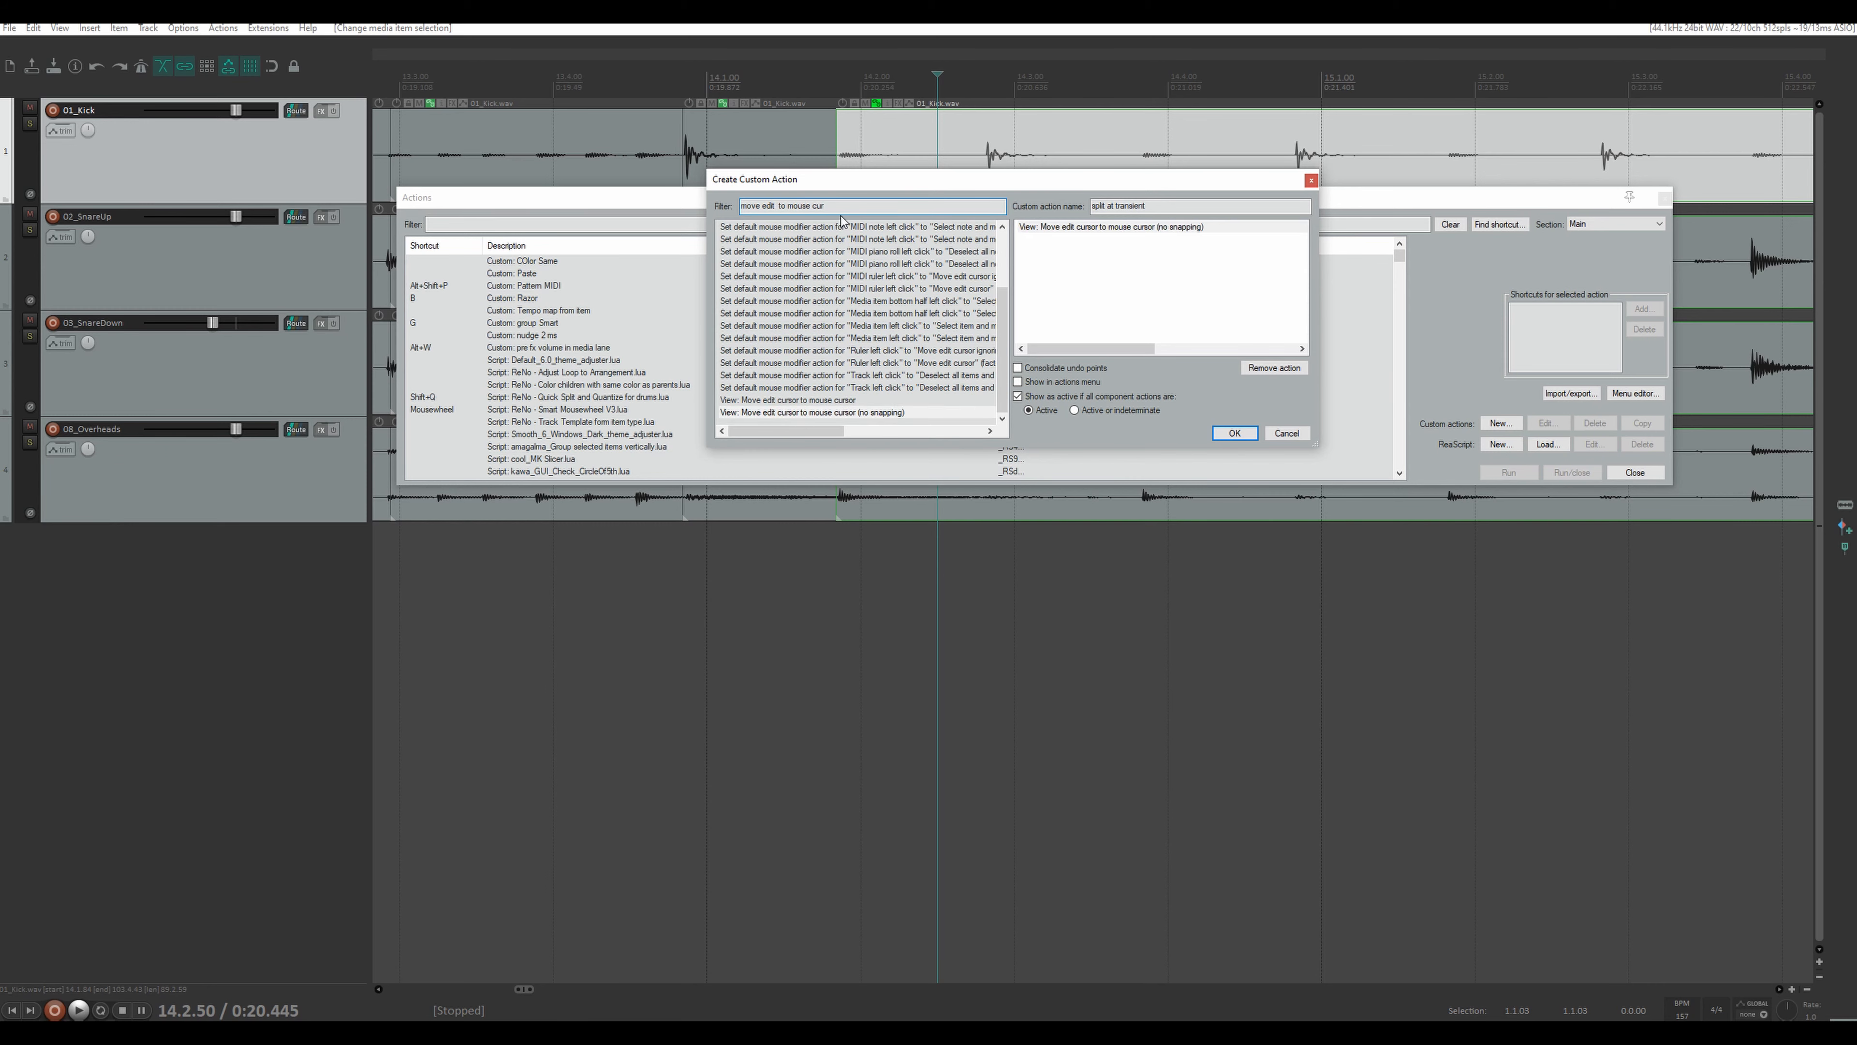
- Add "Item navigation: Move cursor to next transient in items" as the second command of the custom action
{"action": "key", "text": "ctrl+a"}
{"action": "type", "text": "next trans"}
{"action": "left_click", "coordinate": [816, 302]}
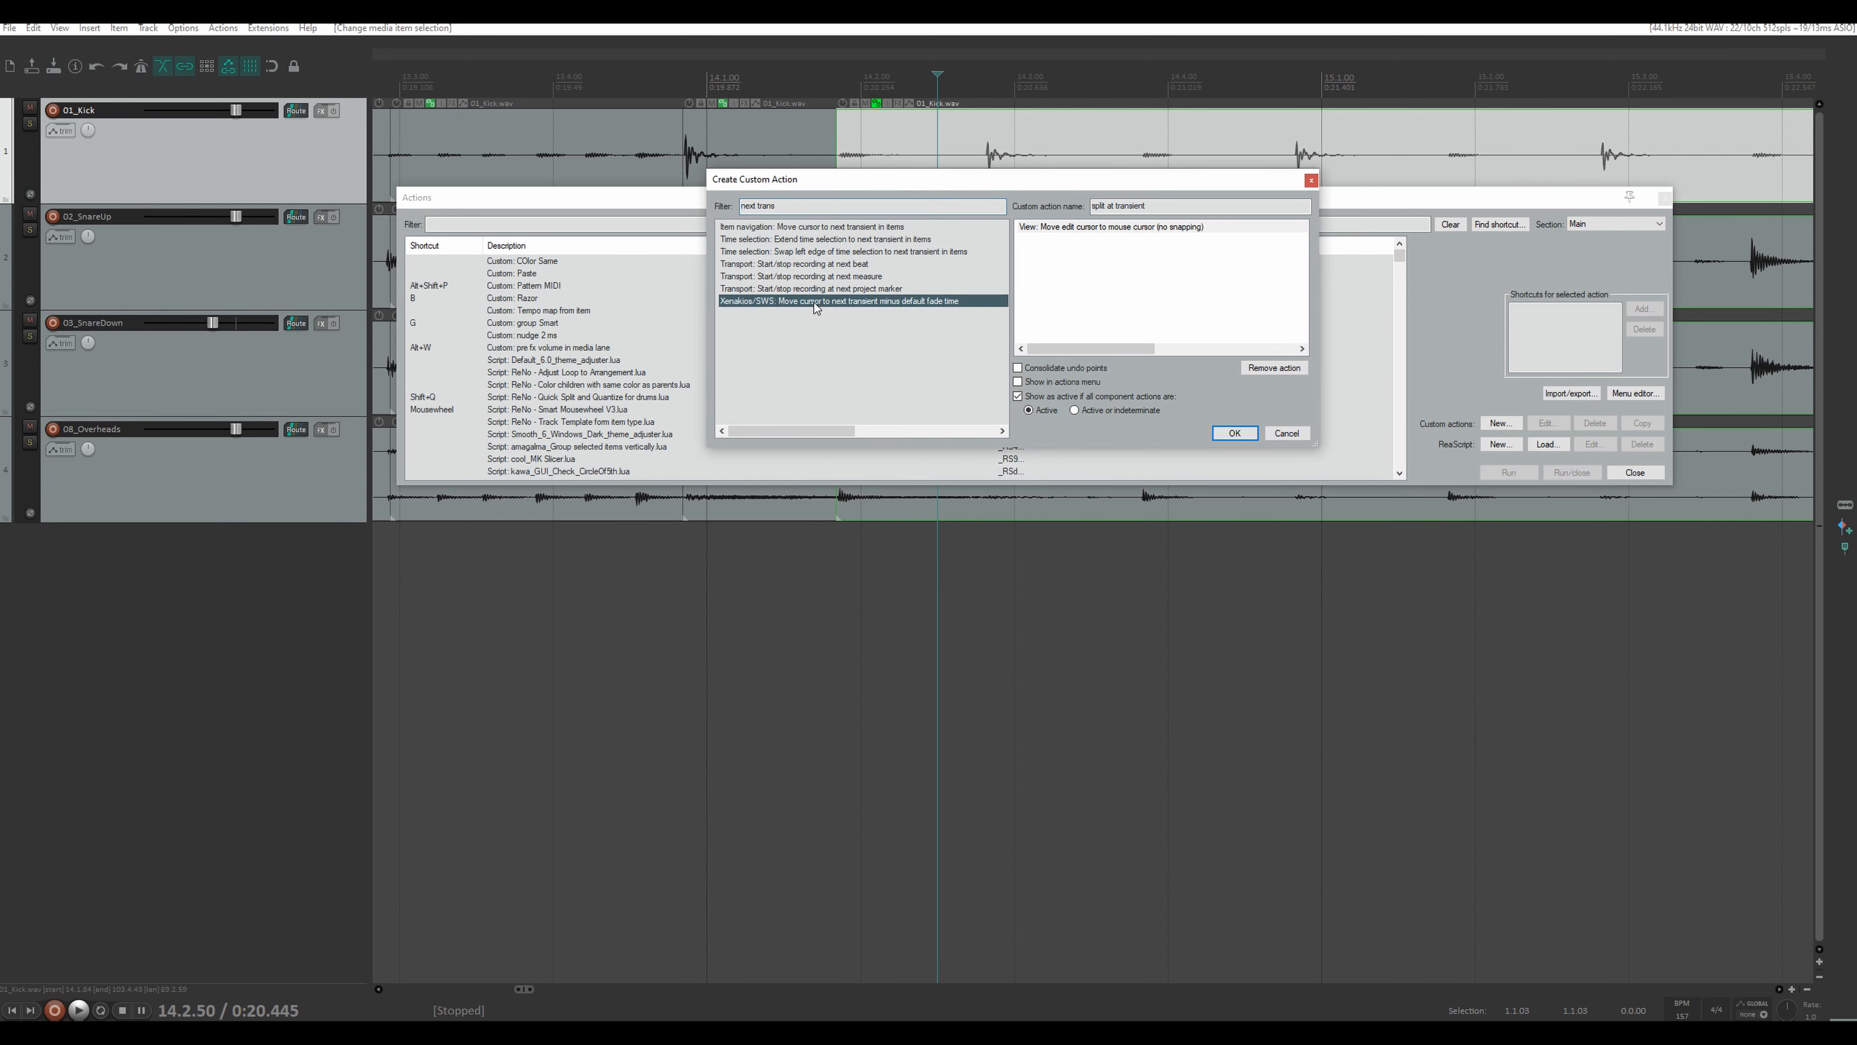
{"action": "left_click_drag", "start_coordinate": [802, 227], "coordinate": [1116, 268]}
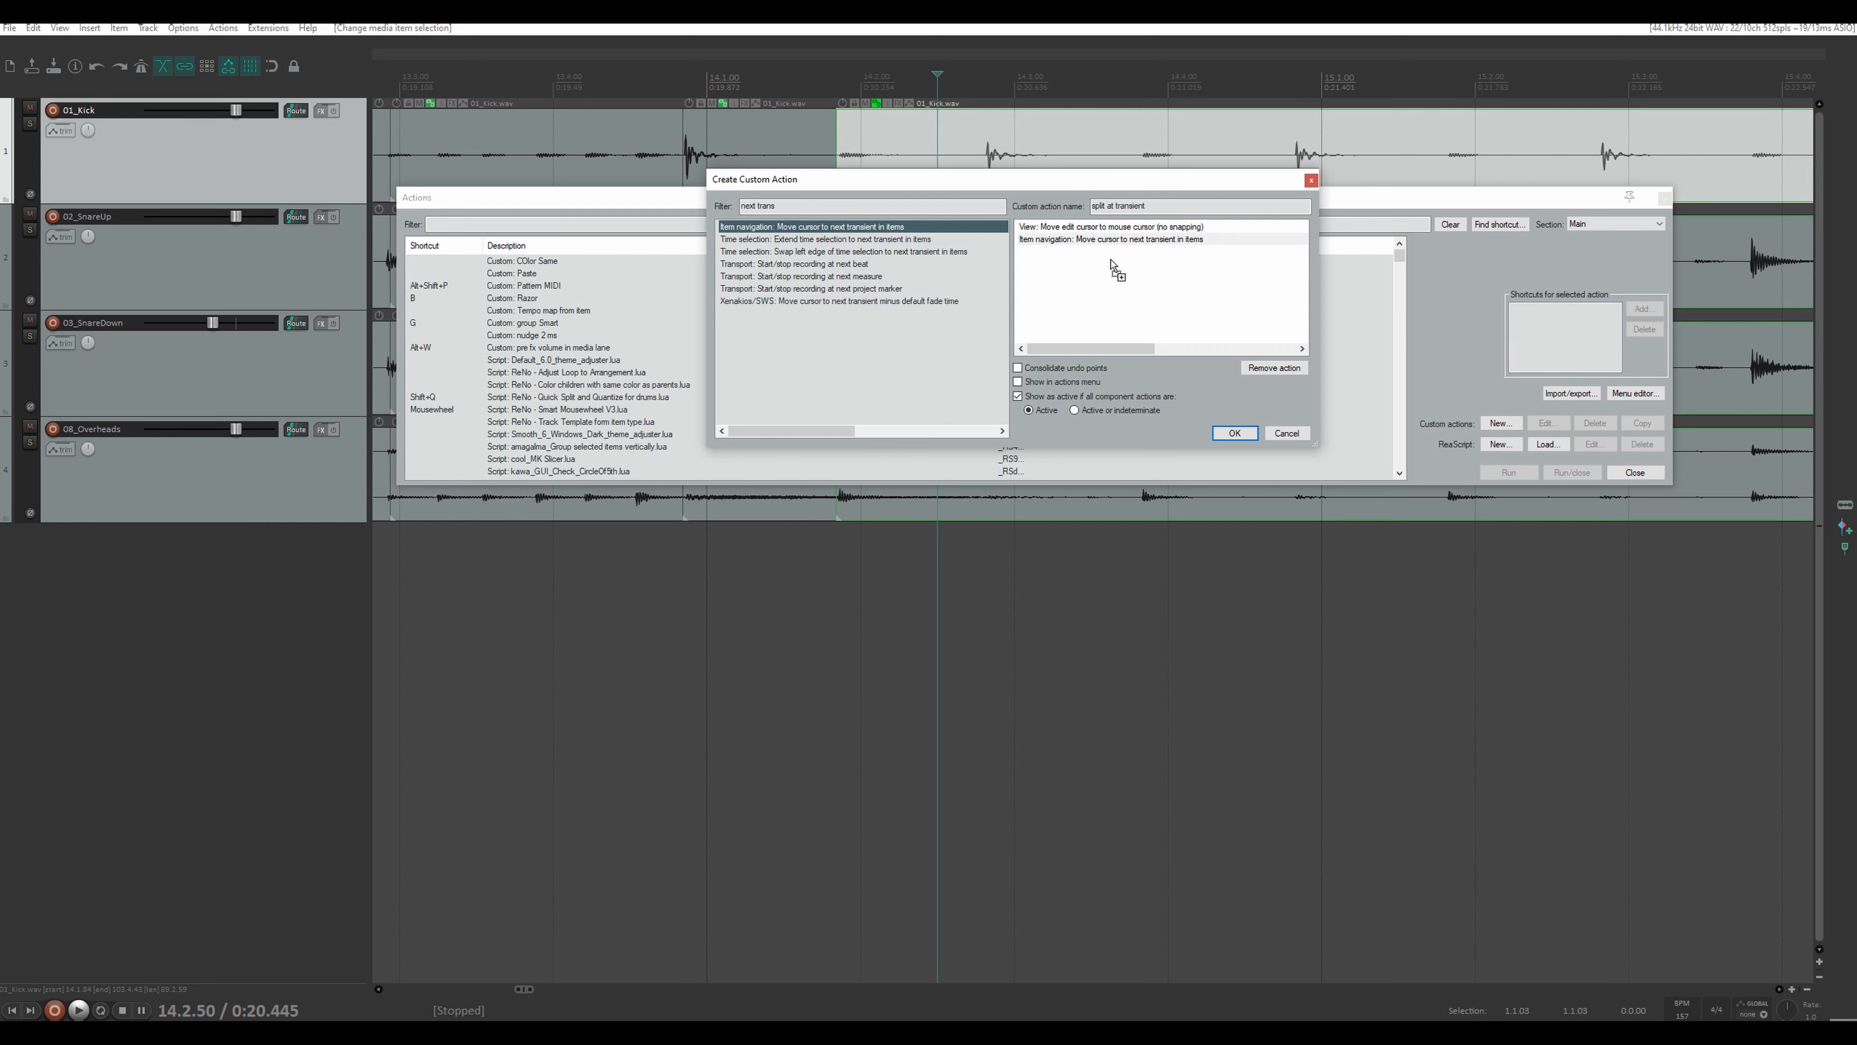
- Add "Item: Split items at edit cursor (select right)" as the third command, consolidate undo points and save the custom action
{"action": "left_click", "coordinate": [829, 206]}
{"action": "key", "text": "ctrl+a"}
{"action": "type", "text": "sp"}
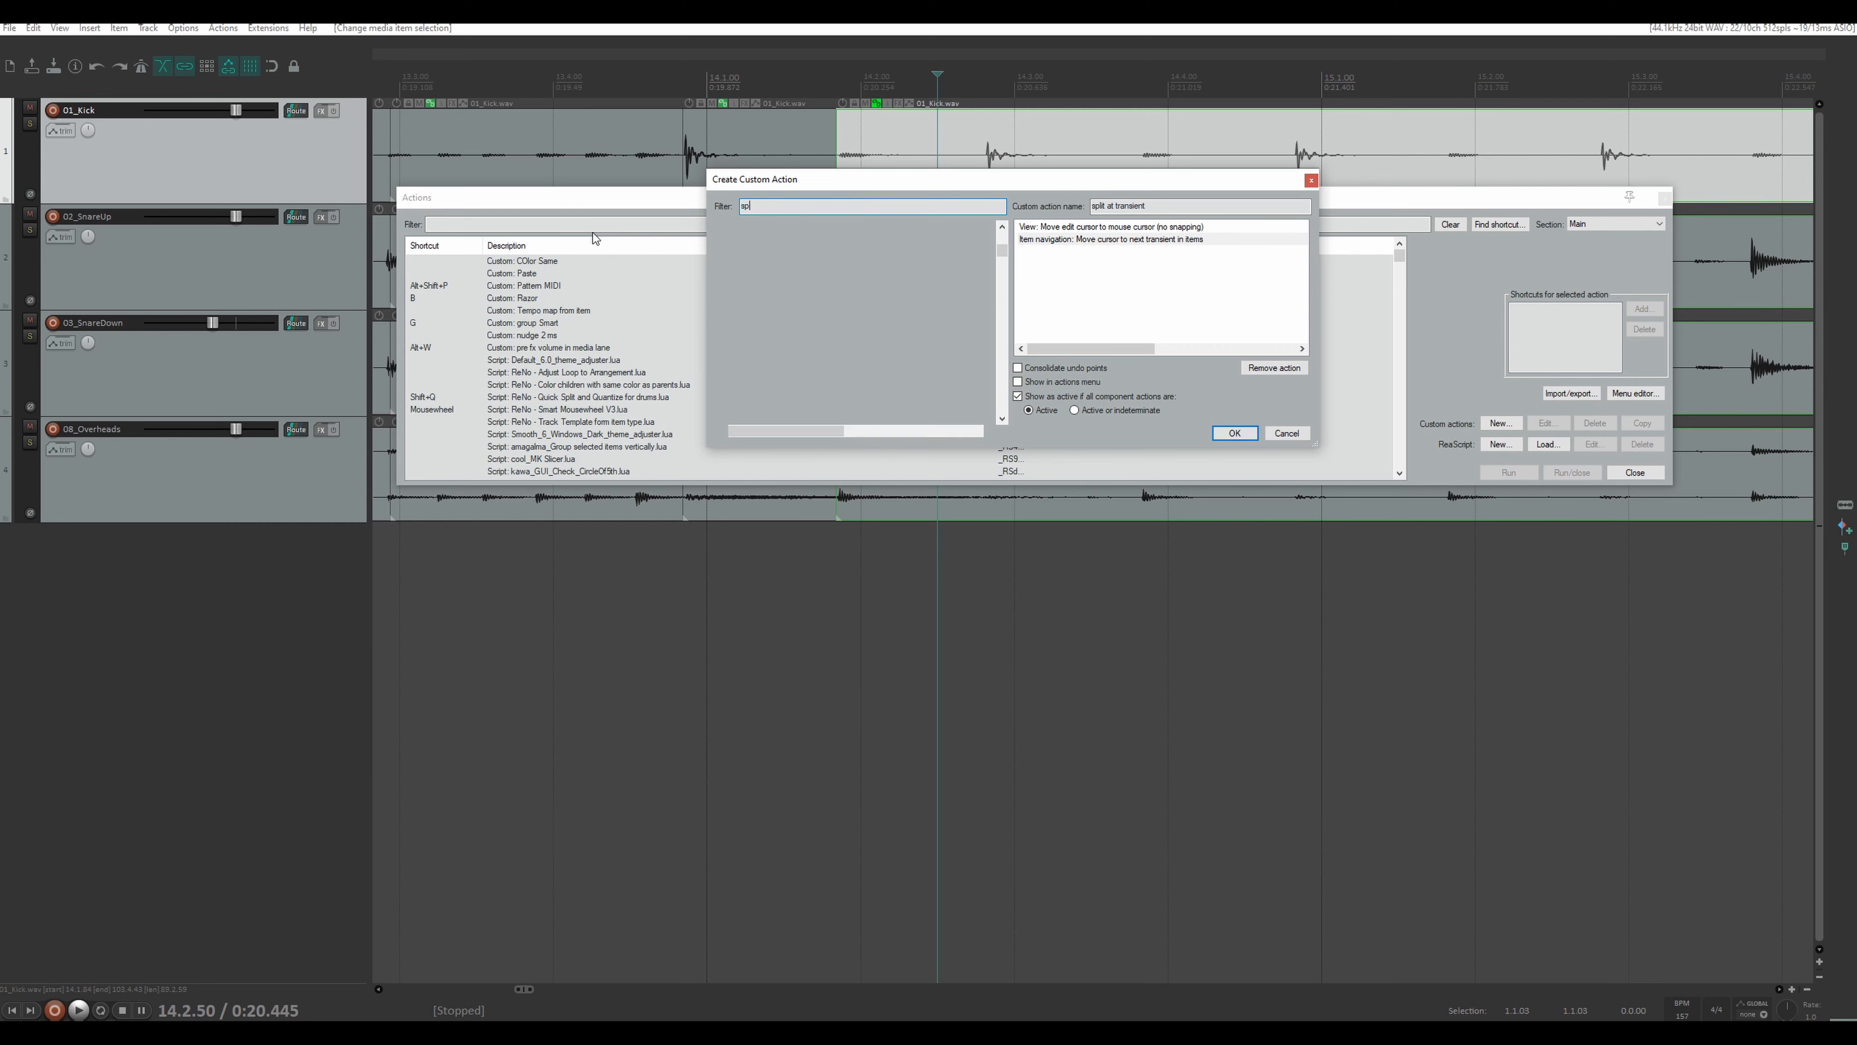
{"action": "type", "text": "lit item e"}
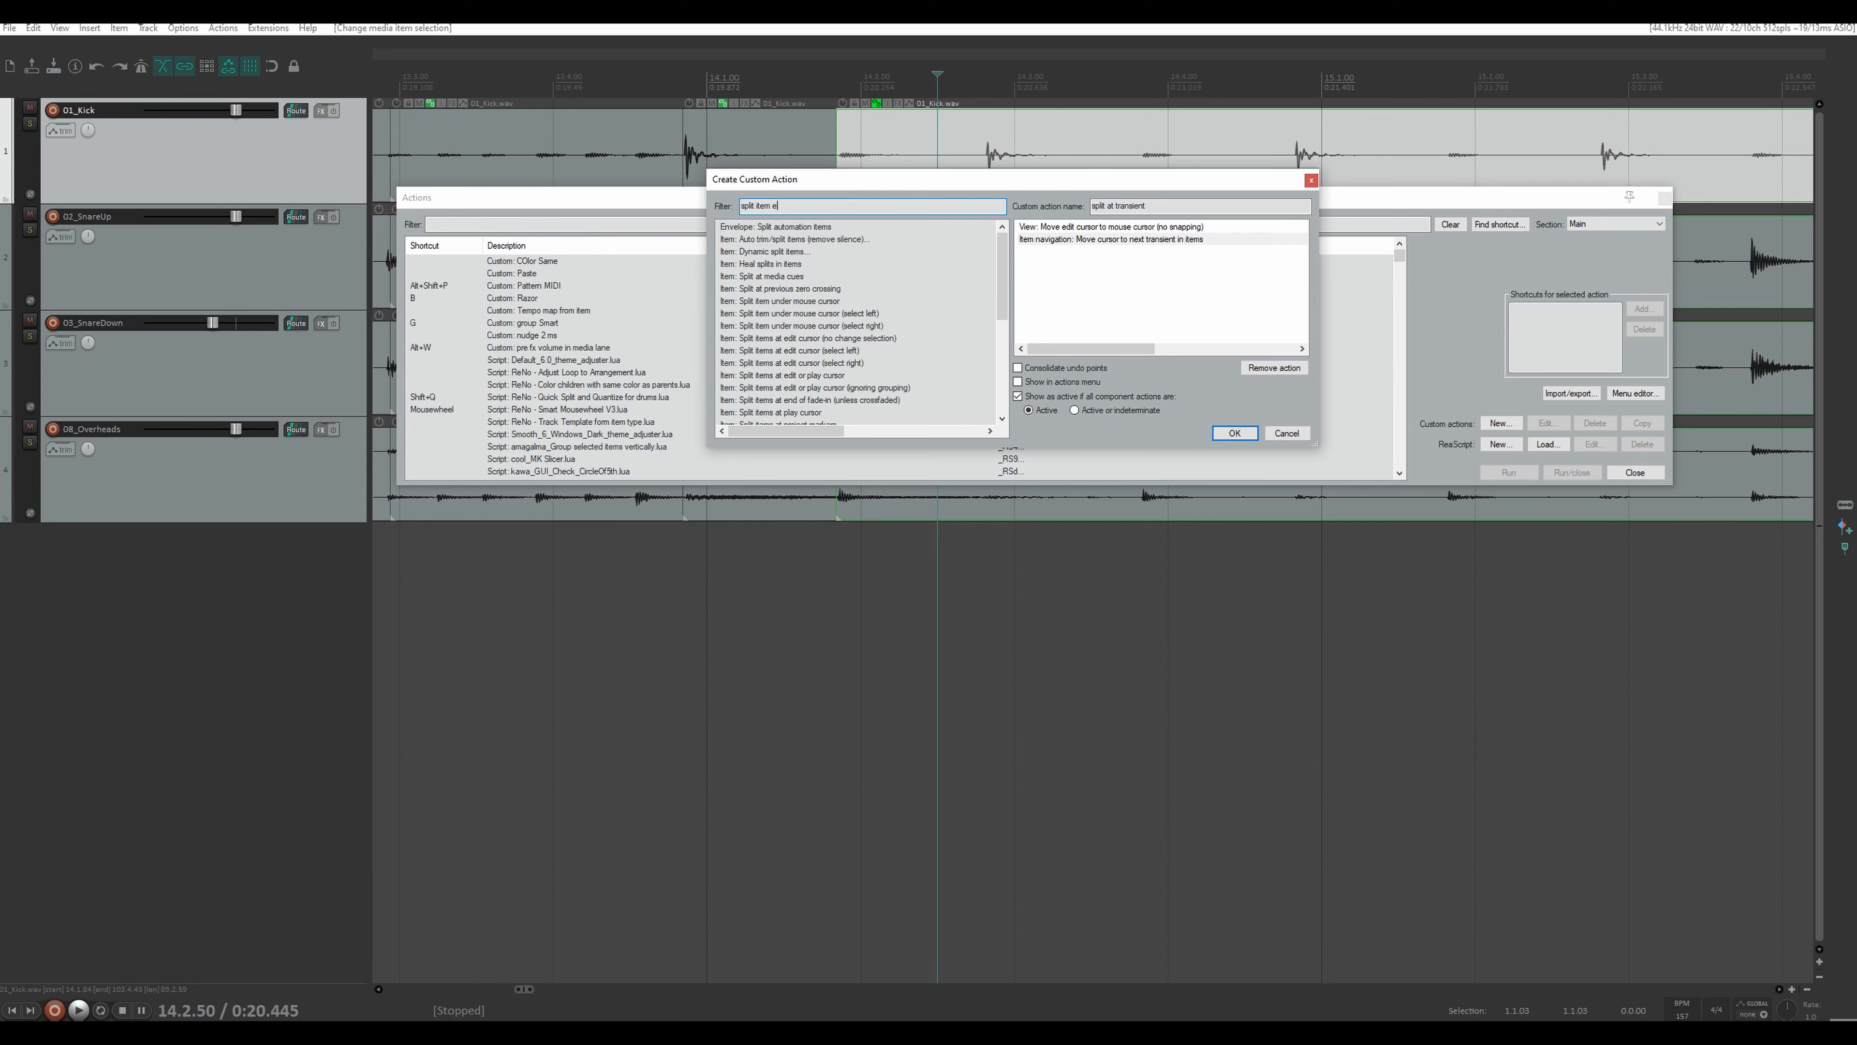
{"action": "type", "text": "dit"}
{"action": "left_click", "coordinate": [826, 252]}
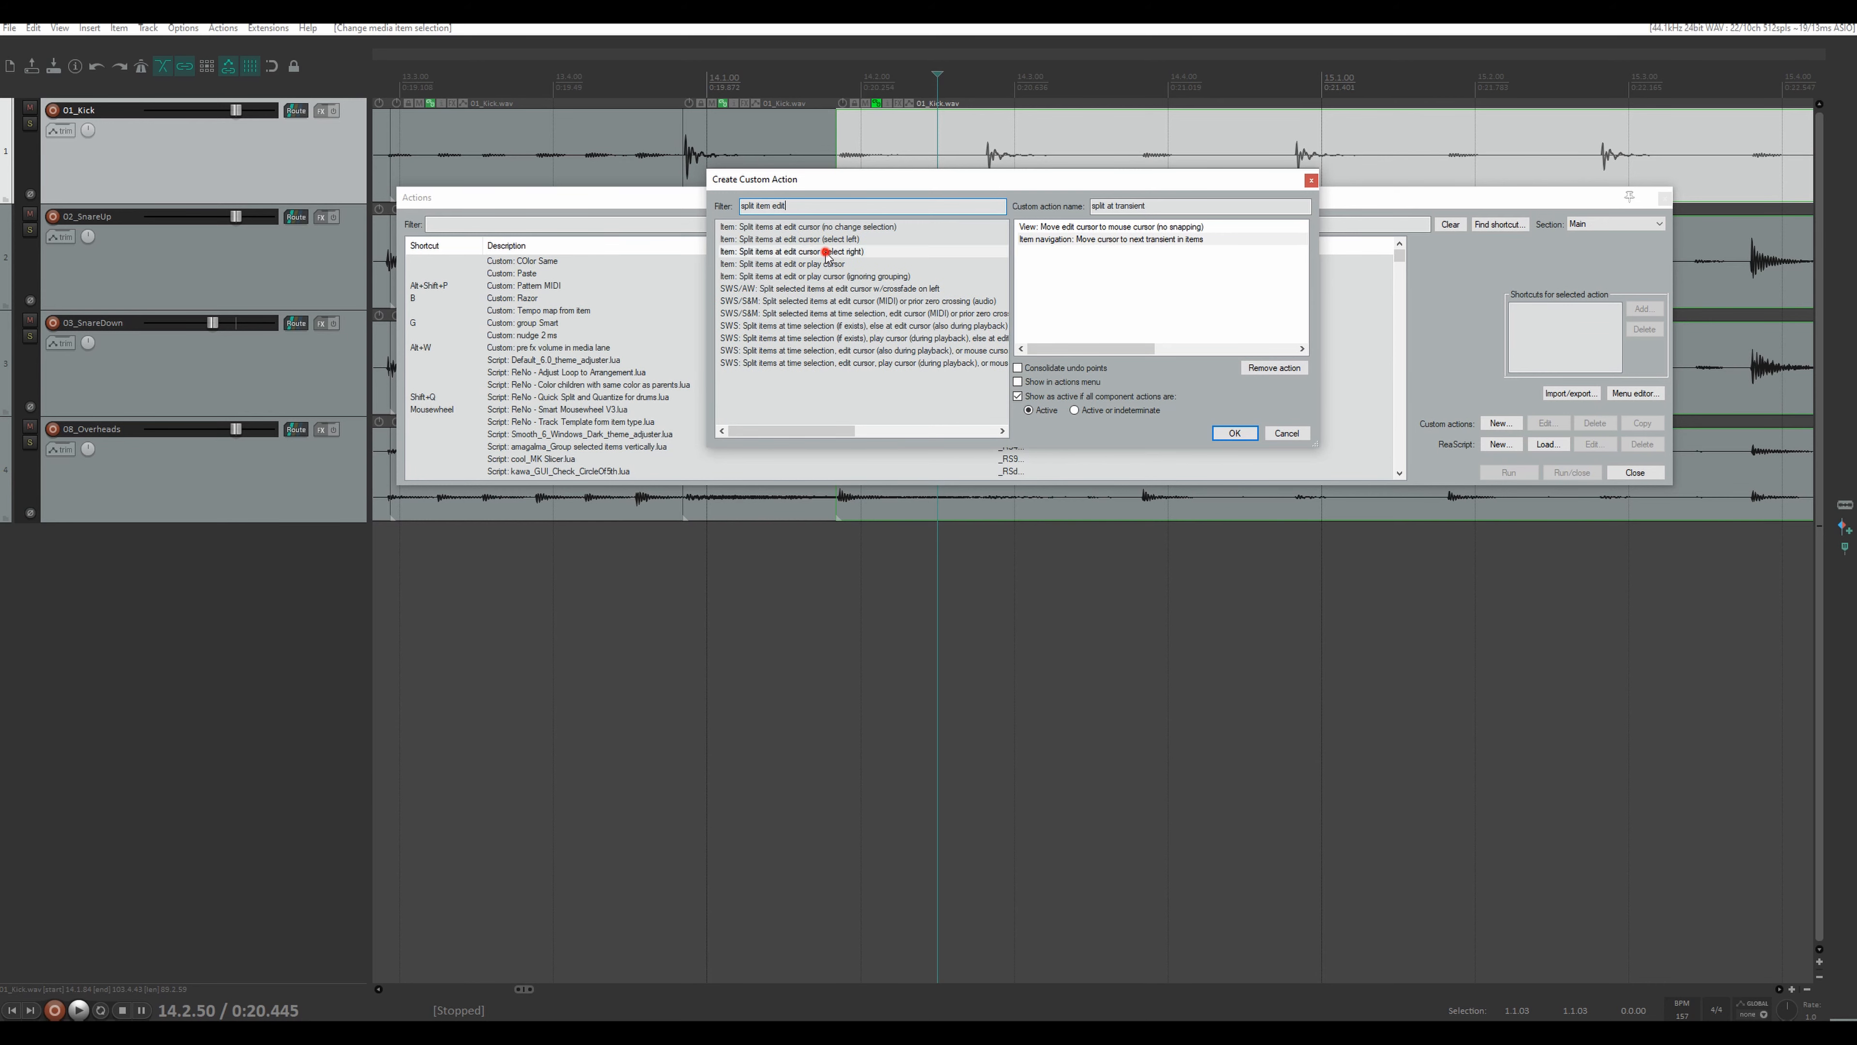
{"action": "double_click", "coordinate": [825, 251]}
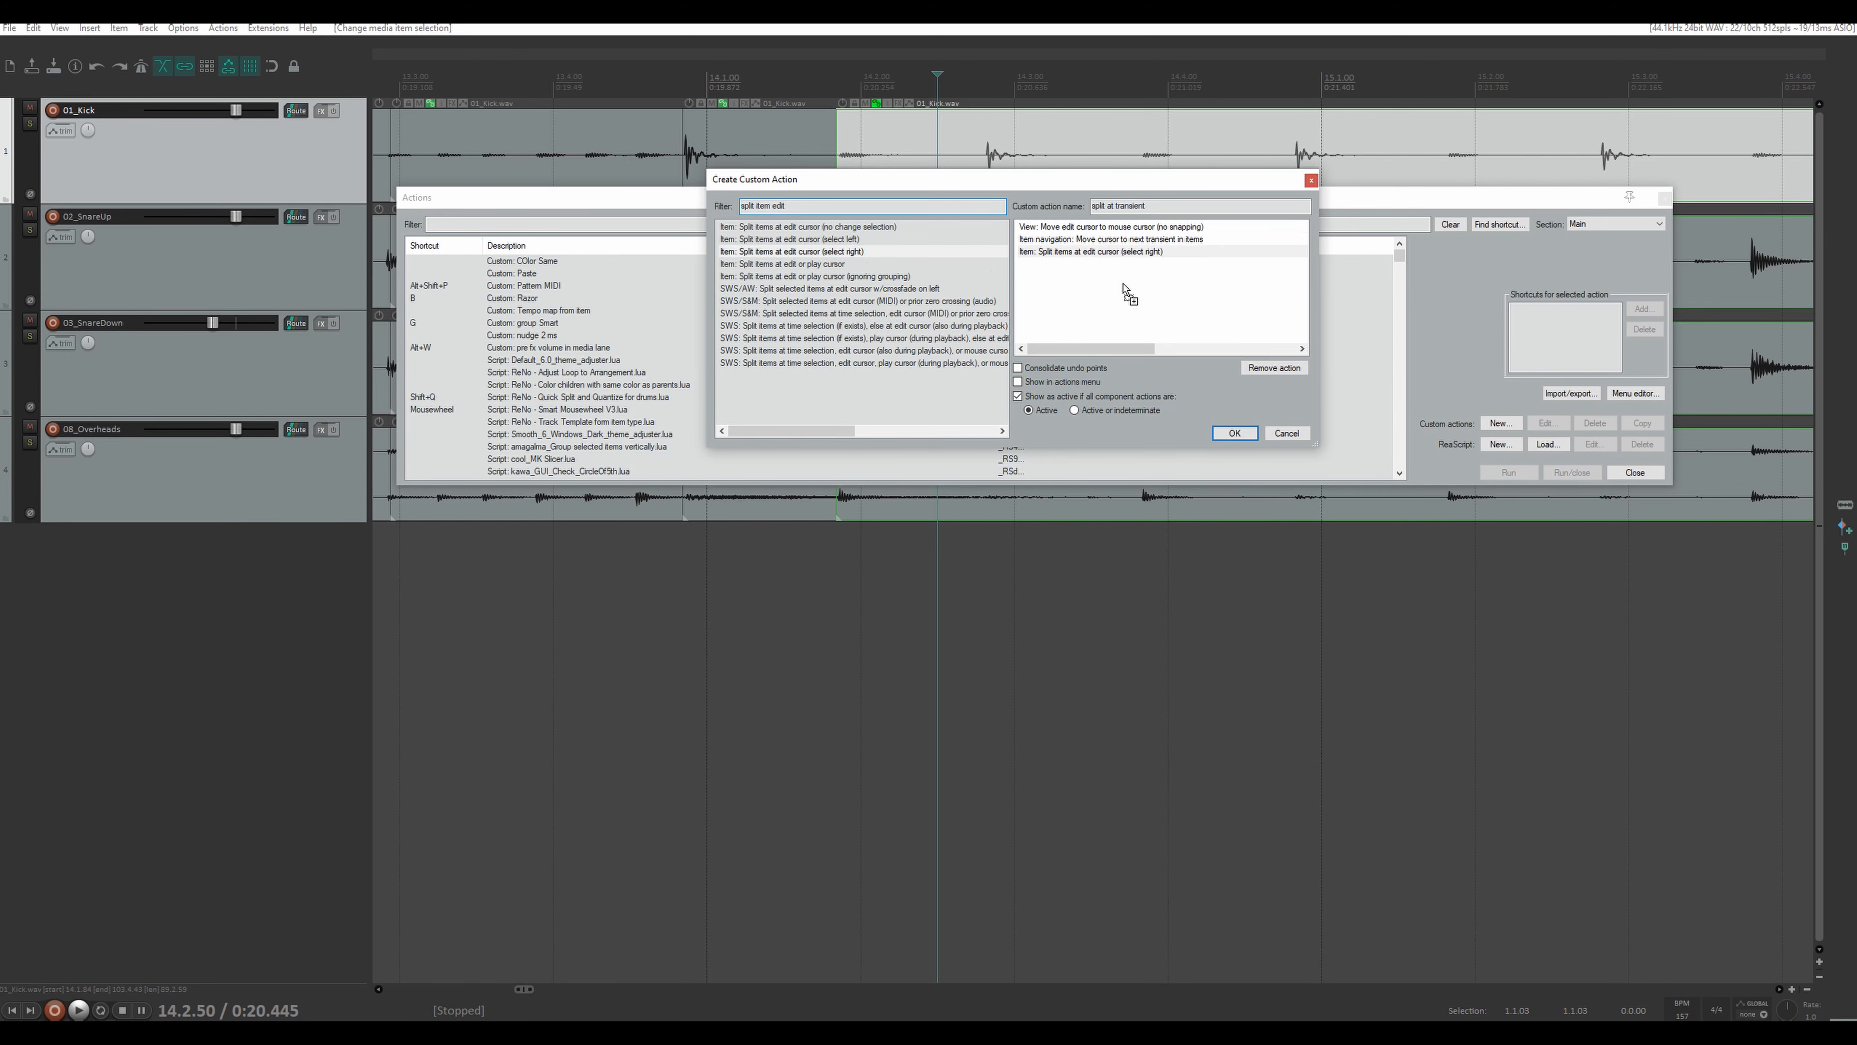
{"action": "left_click", "coordinate": [1019, 368]}
{"action": "left_click", "coordinate": [1236, 432]}
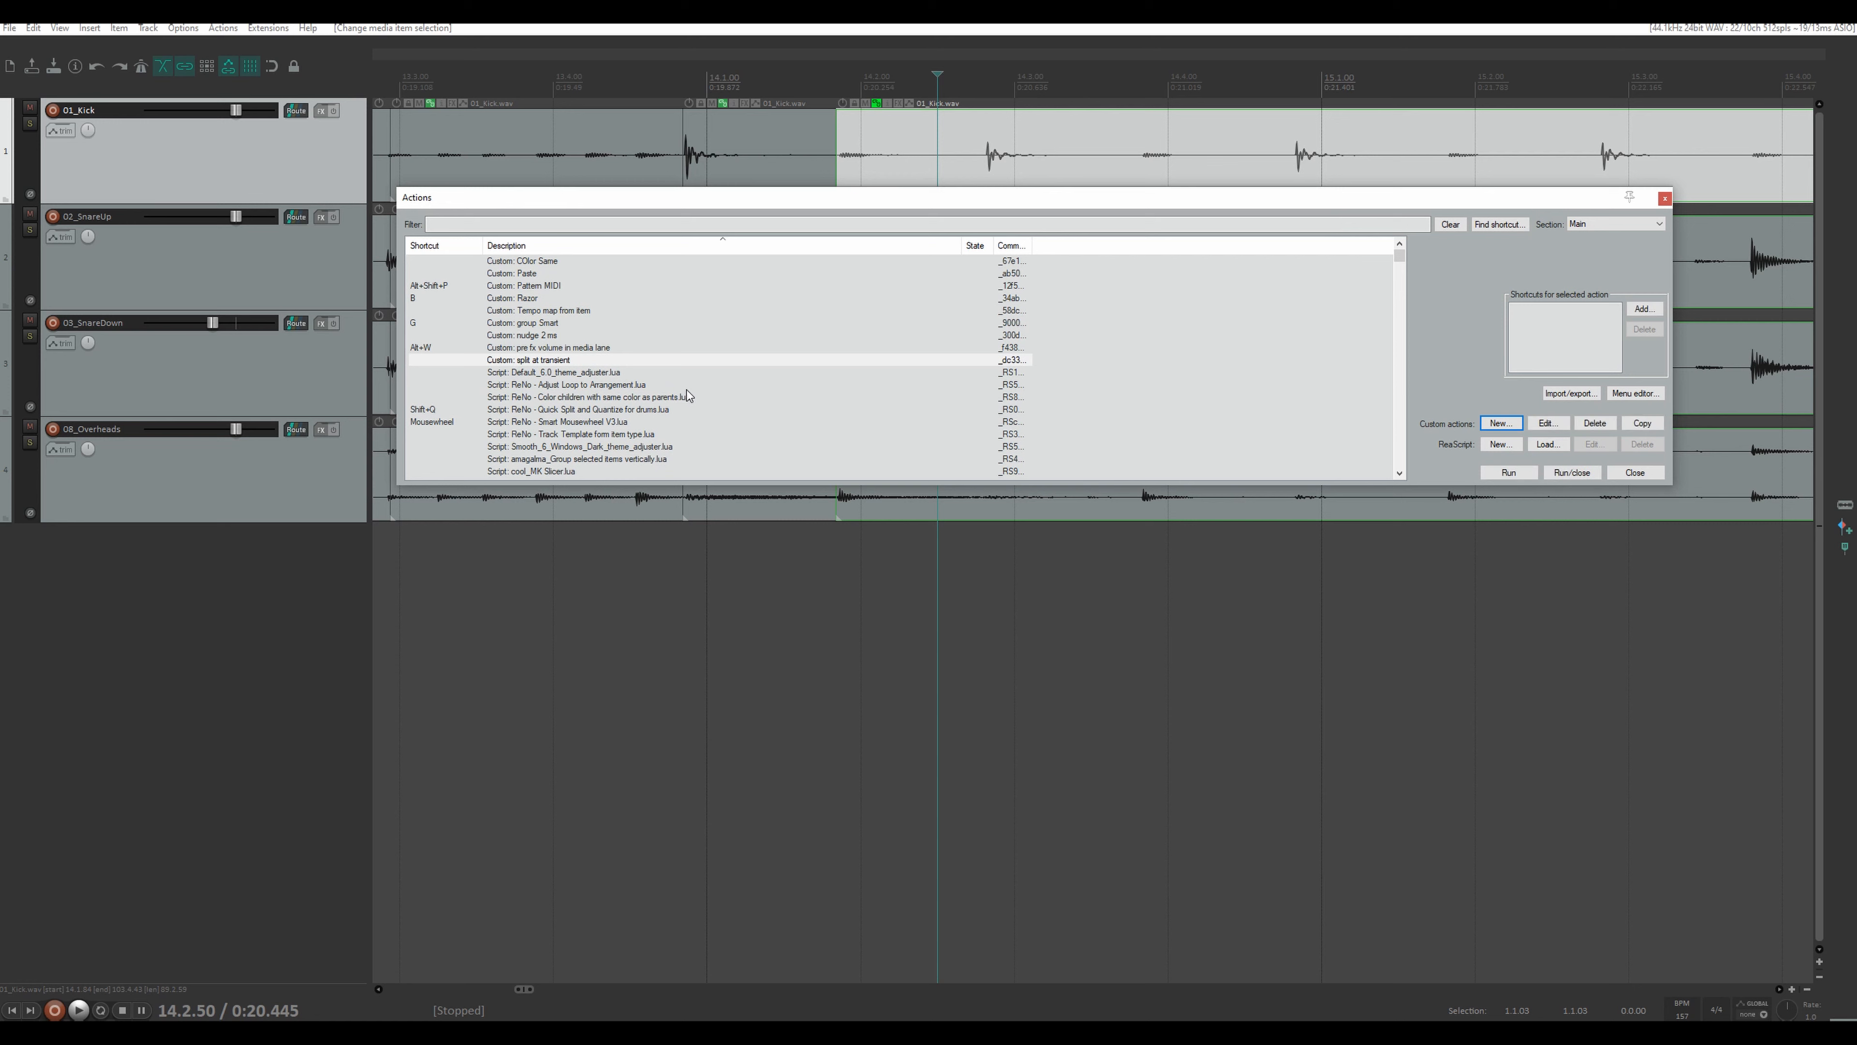
- Add the custom action "split at transient" to Floating toolbar 1 (OUTILS)
{"action": "right_click", "coordinate": [1847, 415]}
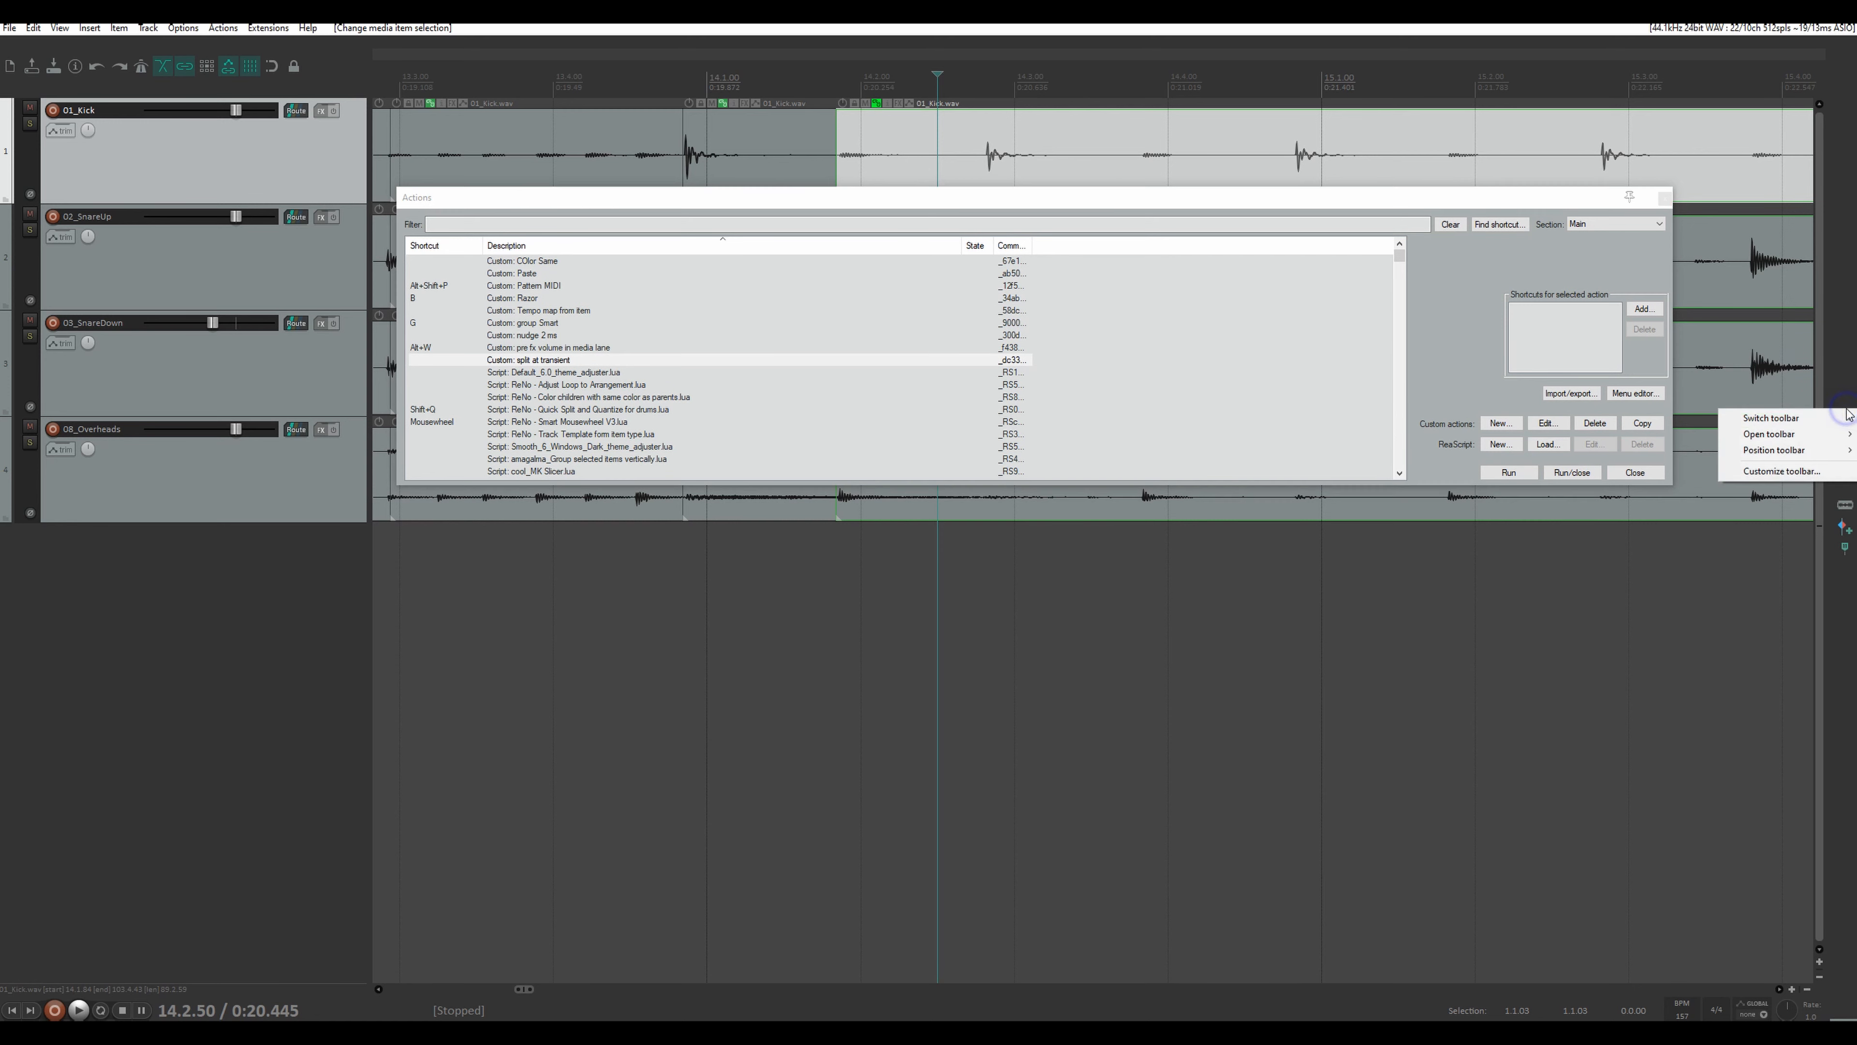
{"action": "left_click", "coordinate": [1758, 472]}
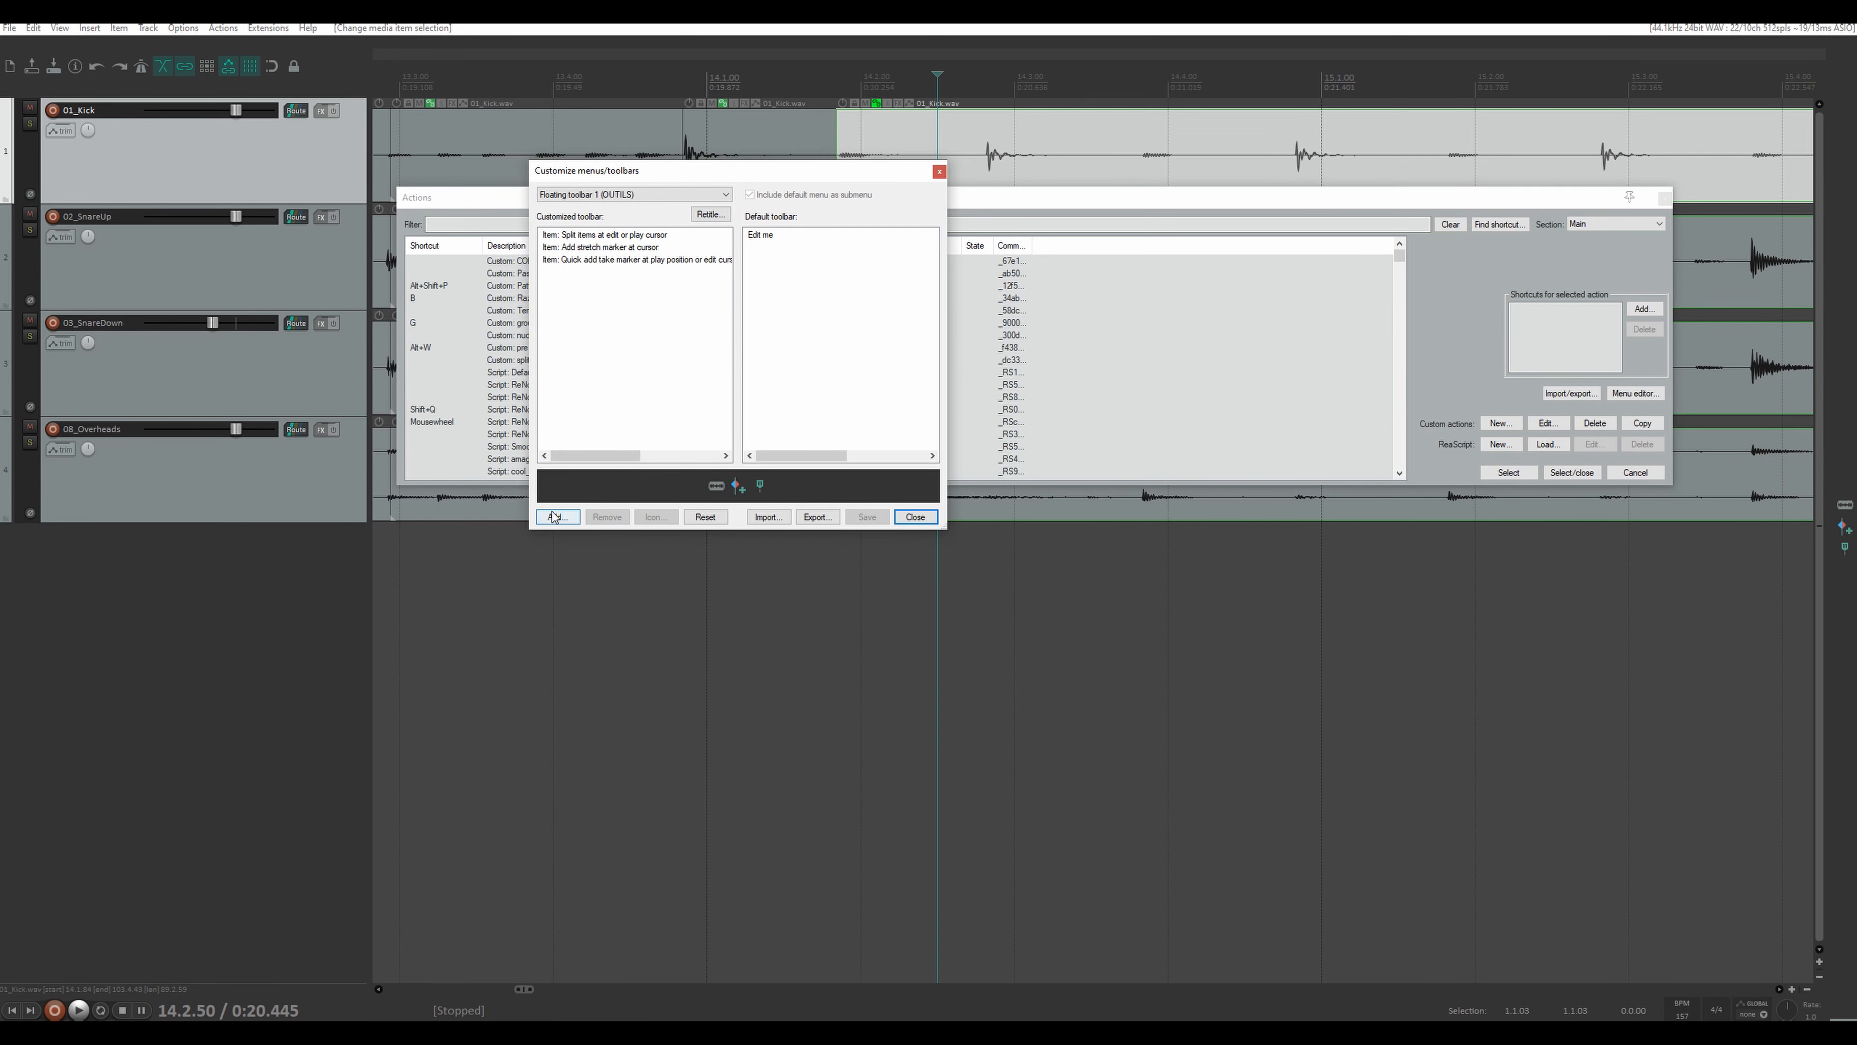
{"action": "left_click", "coordinate": [556, 516]}
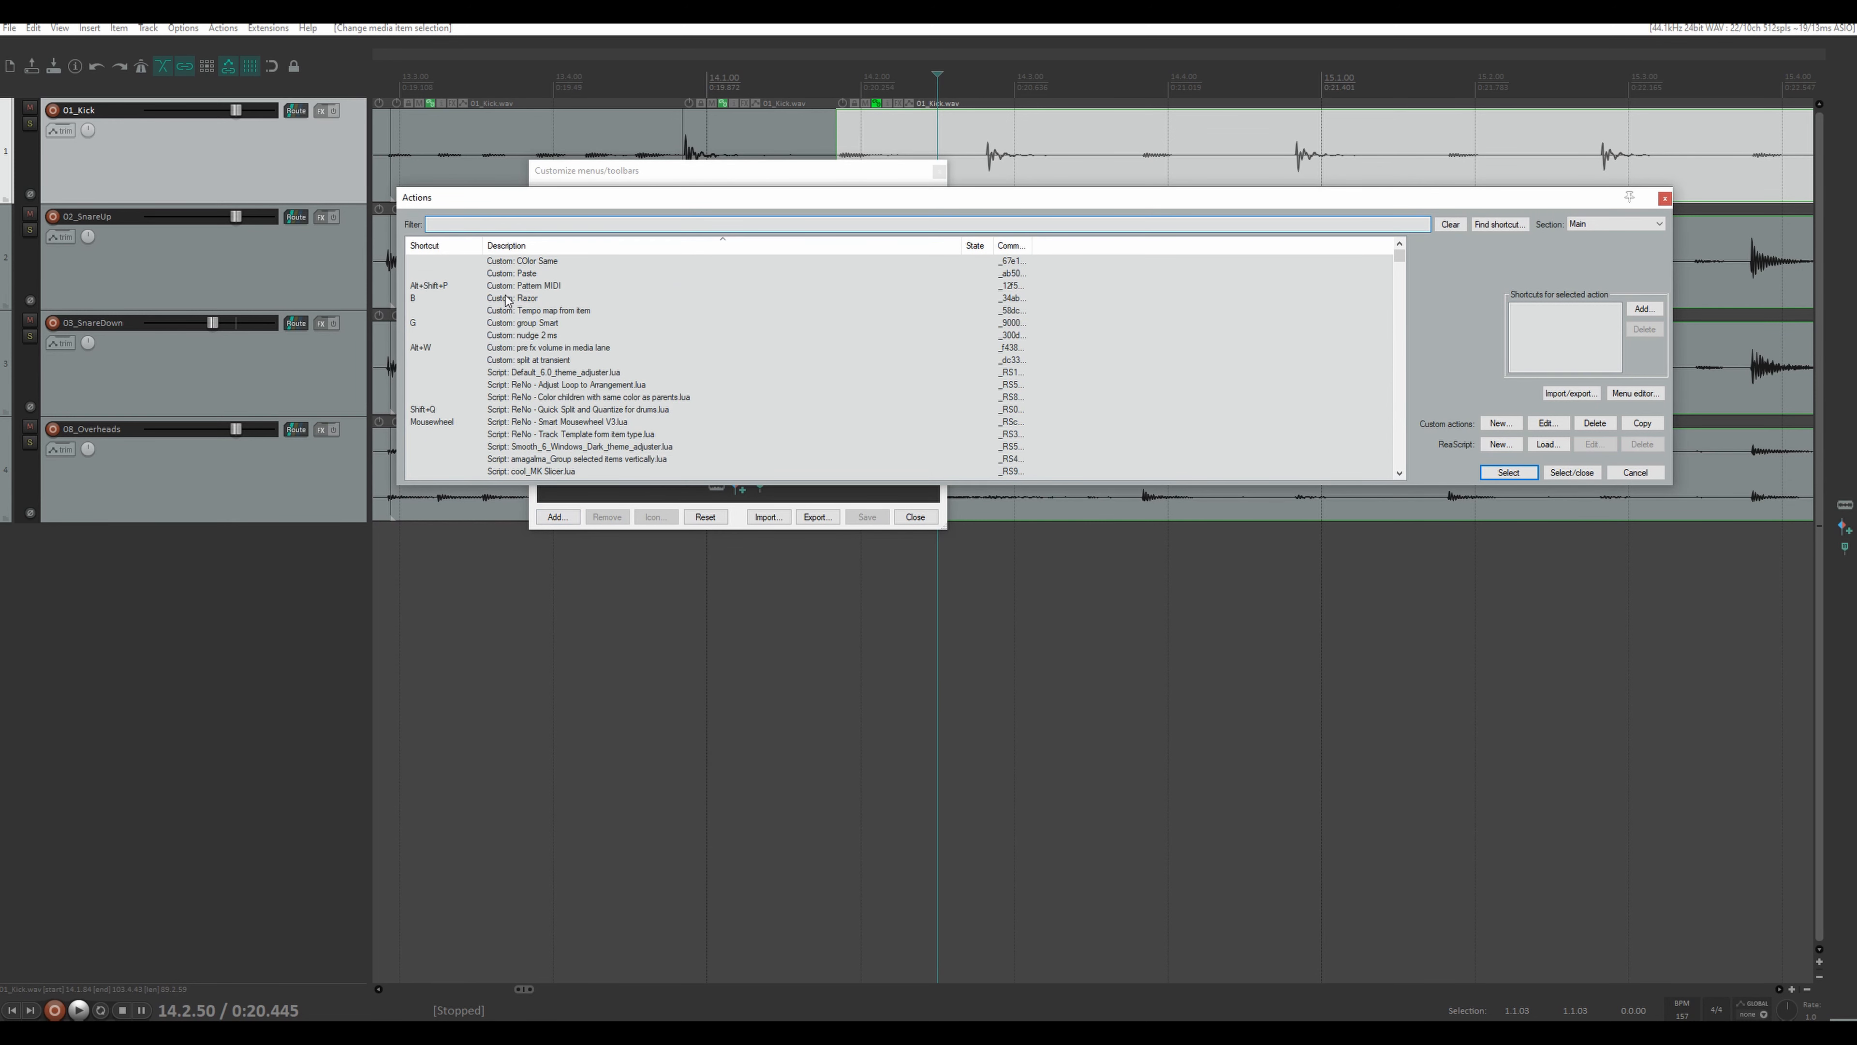
{"action": "type", "text": "split it"}
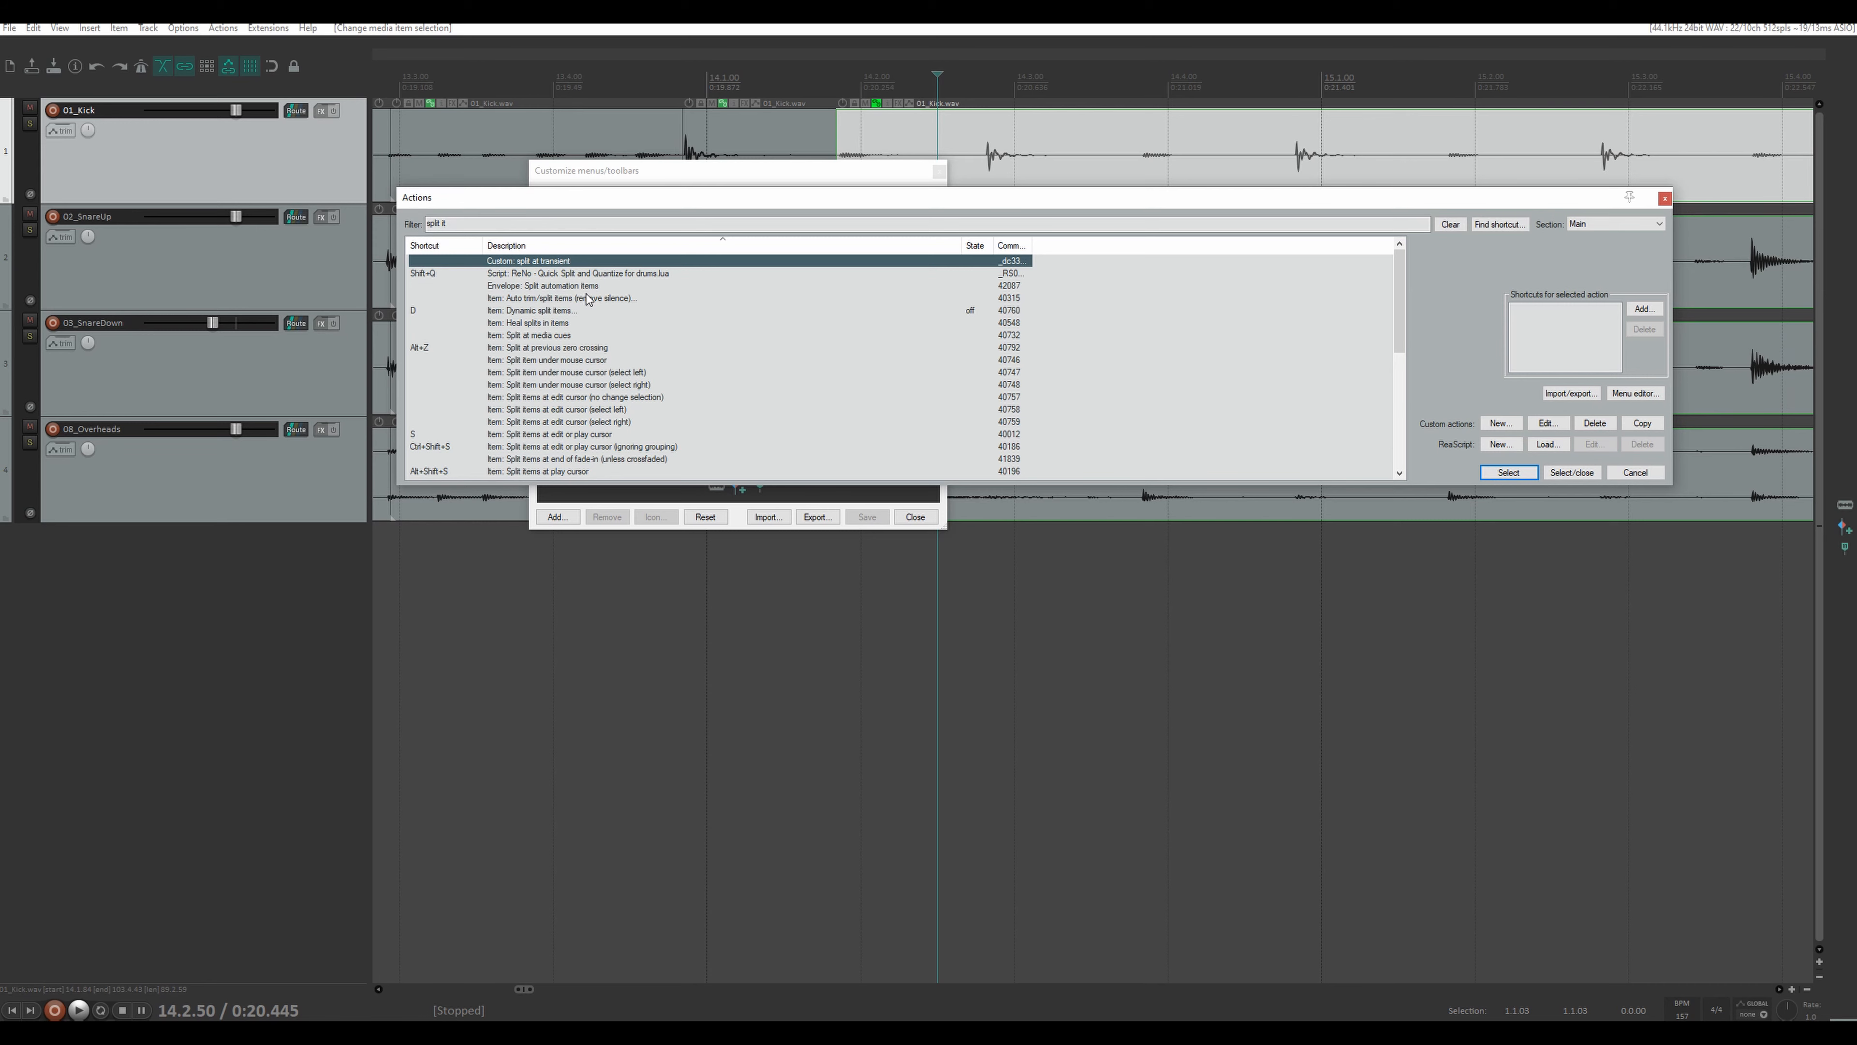
{"action": "left_click", "coordinate": [1508, 472]}
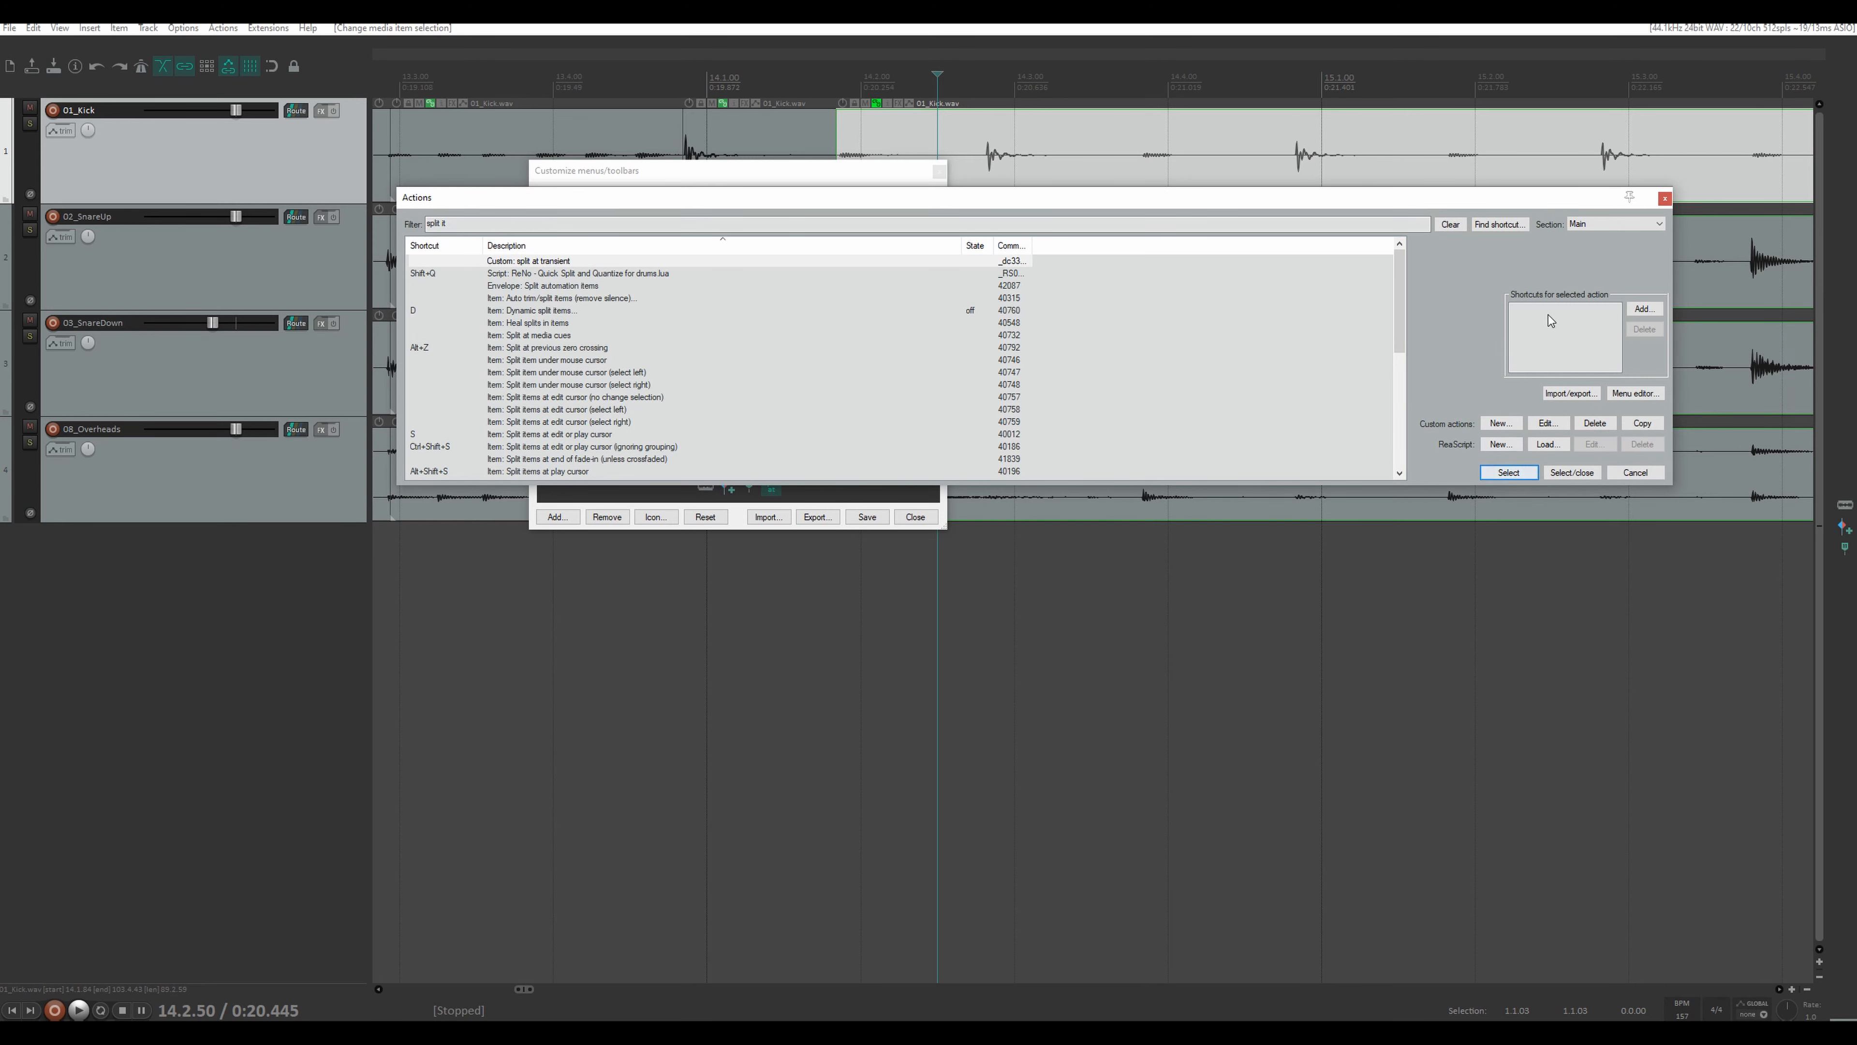
{"action": "left_click", "coordinate": [1664, 198]}
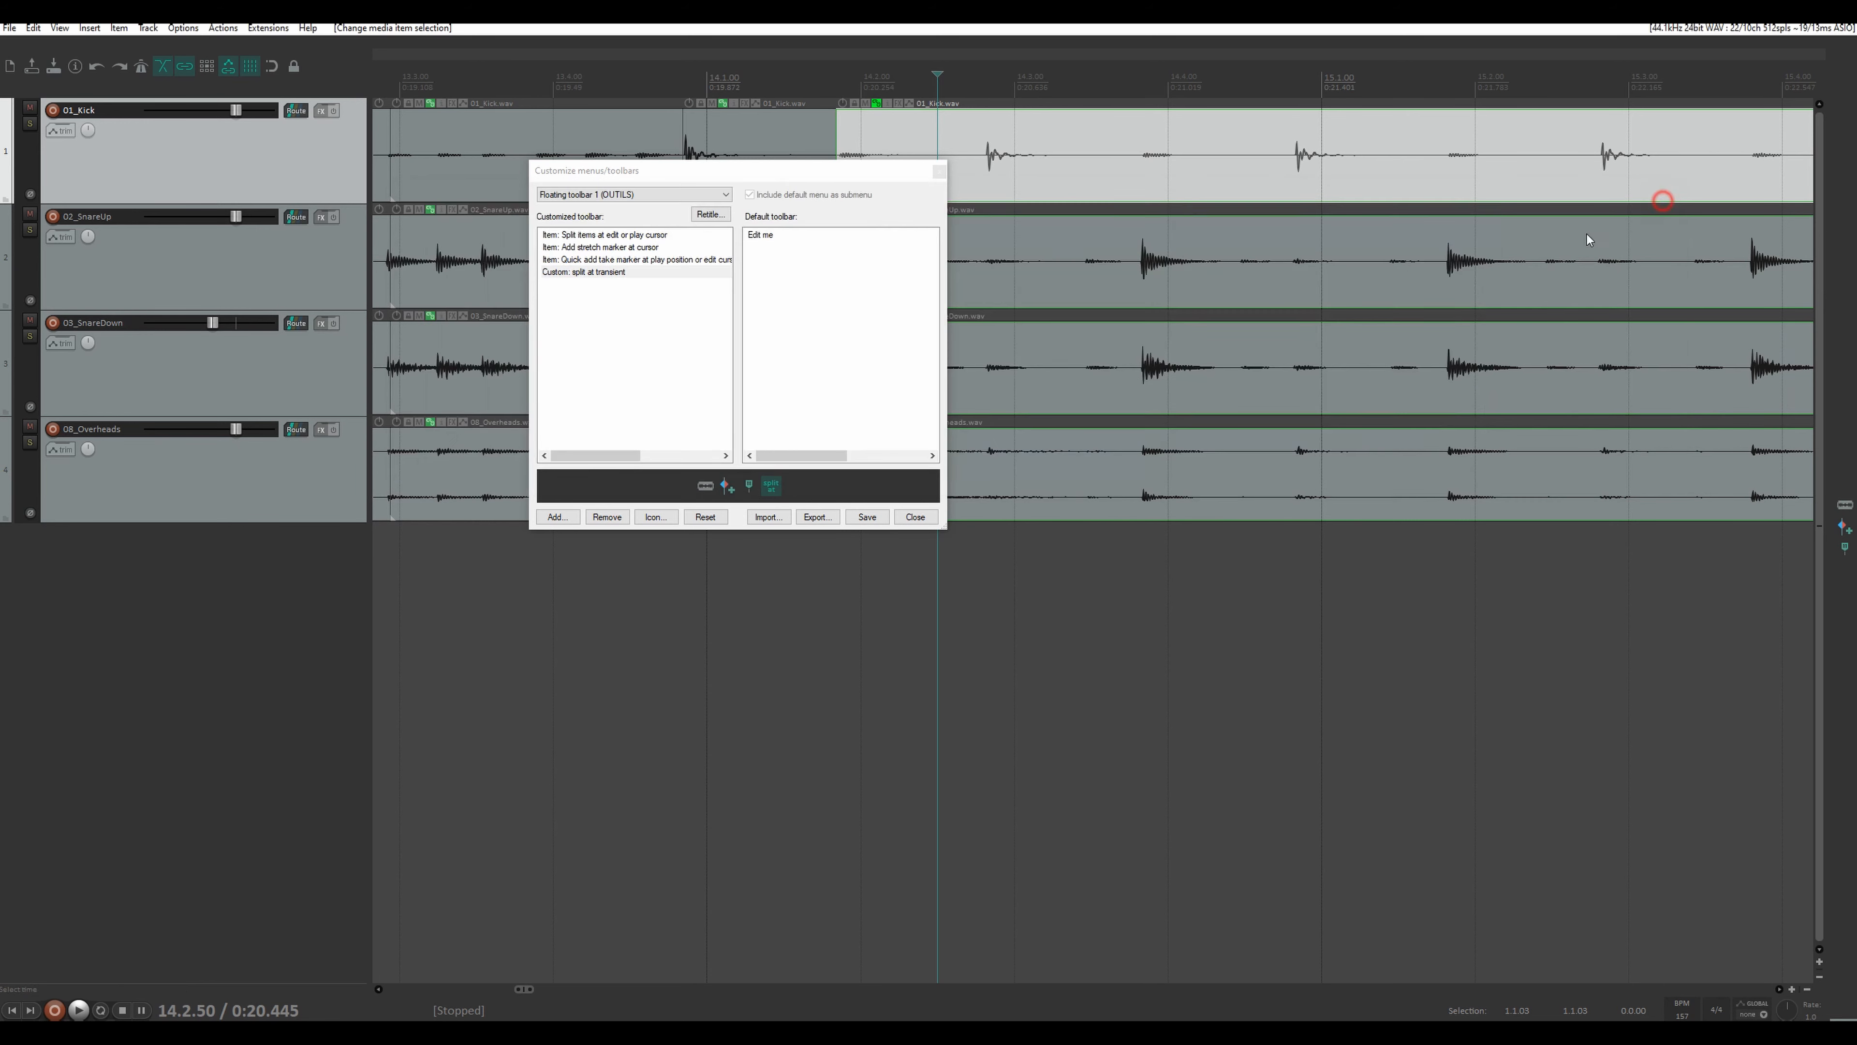
- Give the "split at transient" toolbar entry a scissors icon and save the customized toolbar
{"action": "left_click", "coordinate": [769, 489]}
{"action": "type", "text": "sci"}
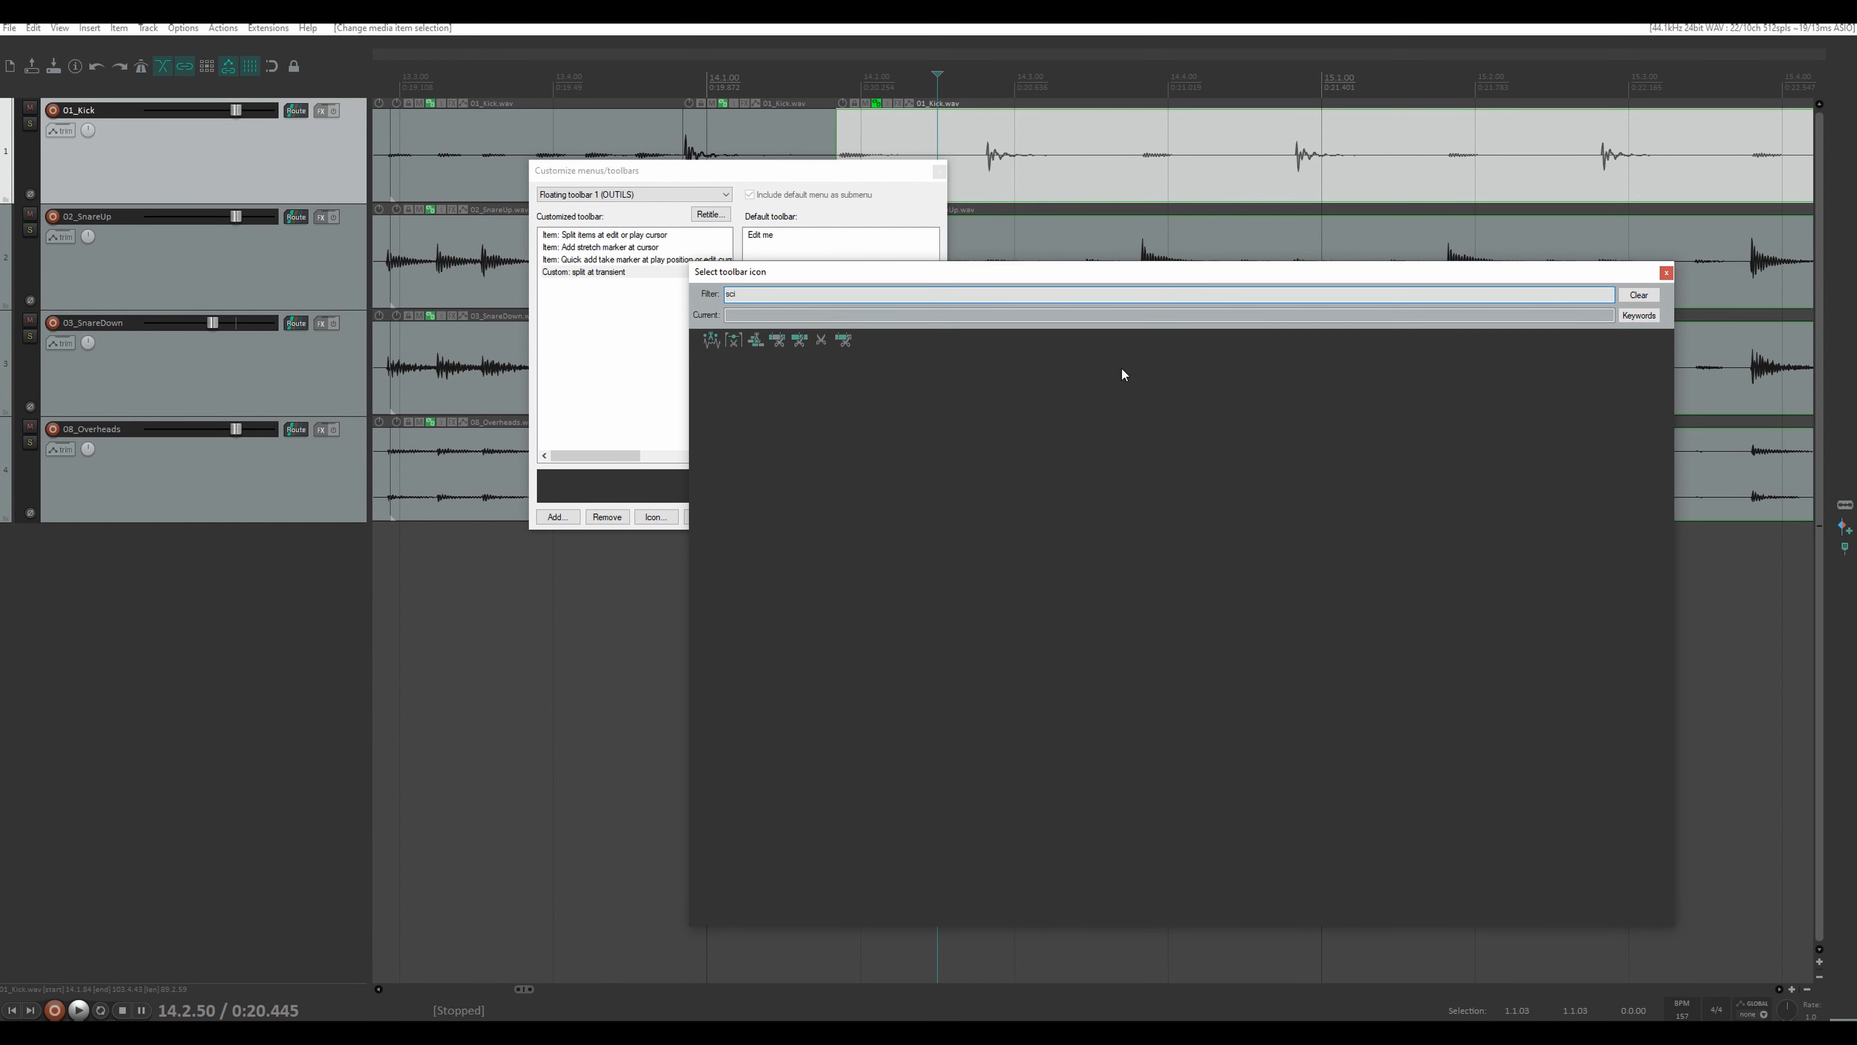
{"action": "left_click", "coordinate": [1666, 272]}
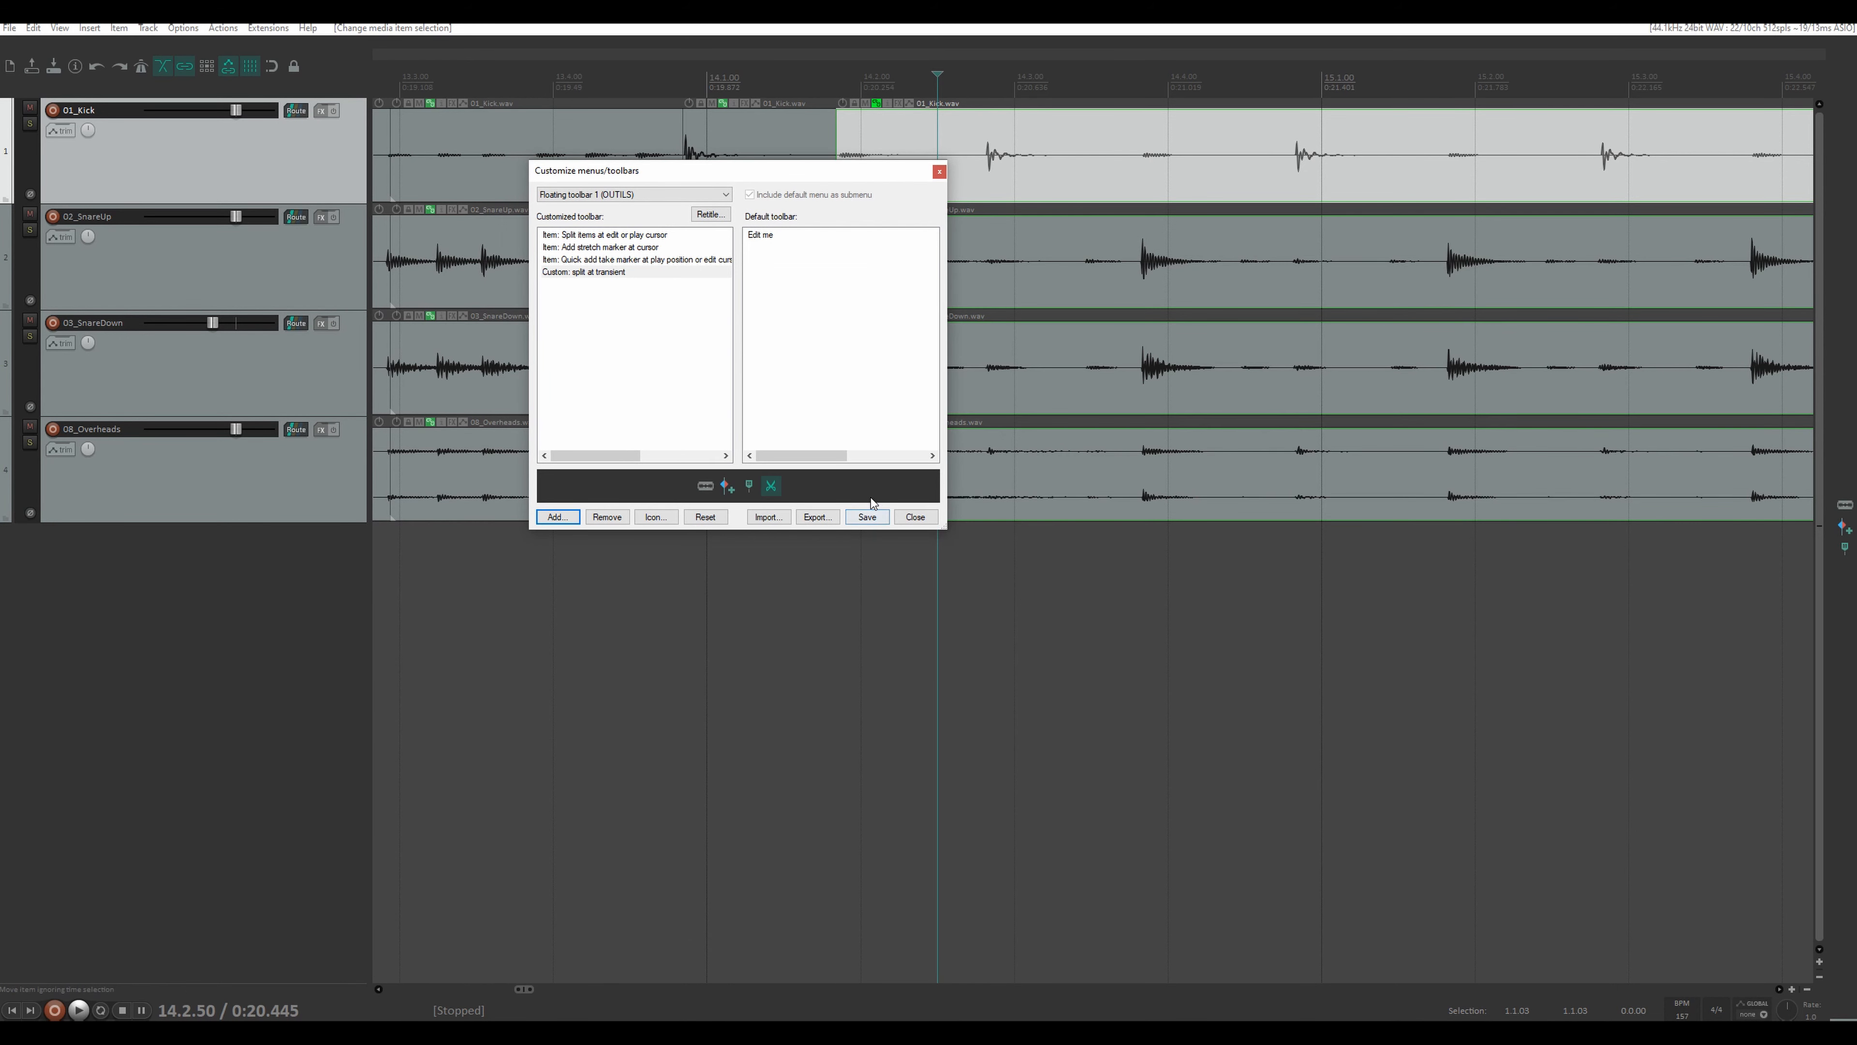
{"action": "left_click", "coordinate": [866, 516]}
{"action": "left_click", "coordinate": [914, 517]}
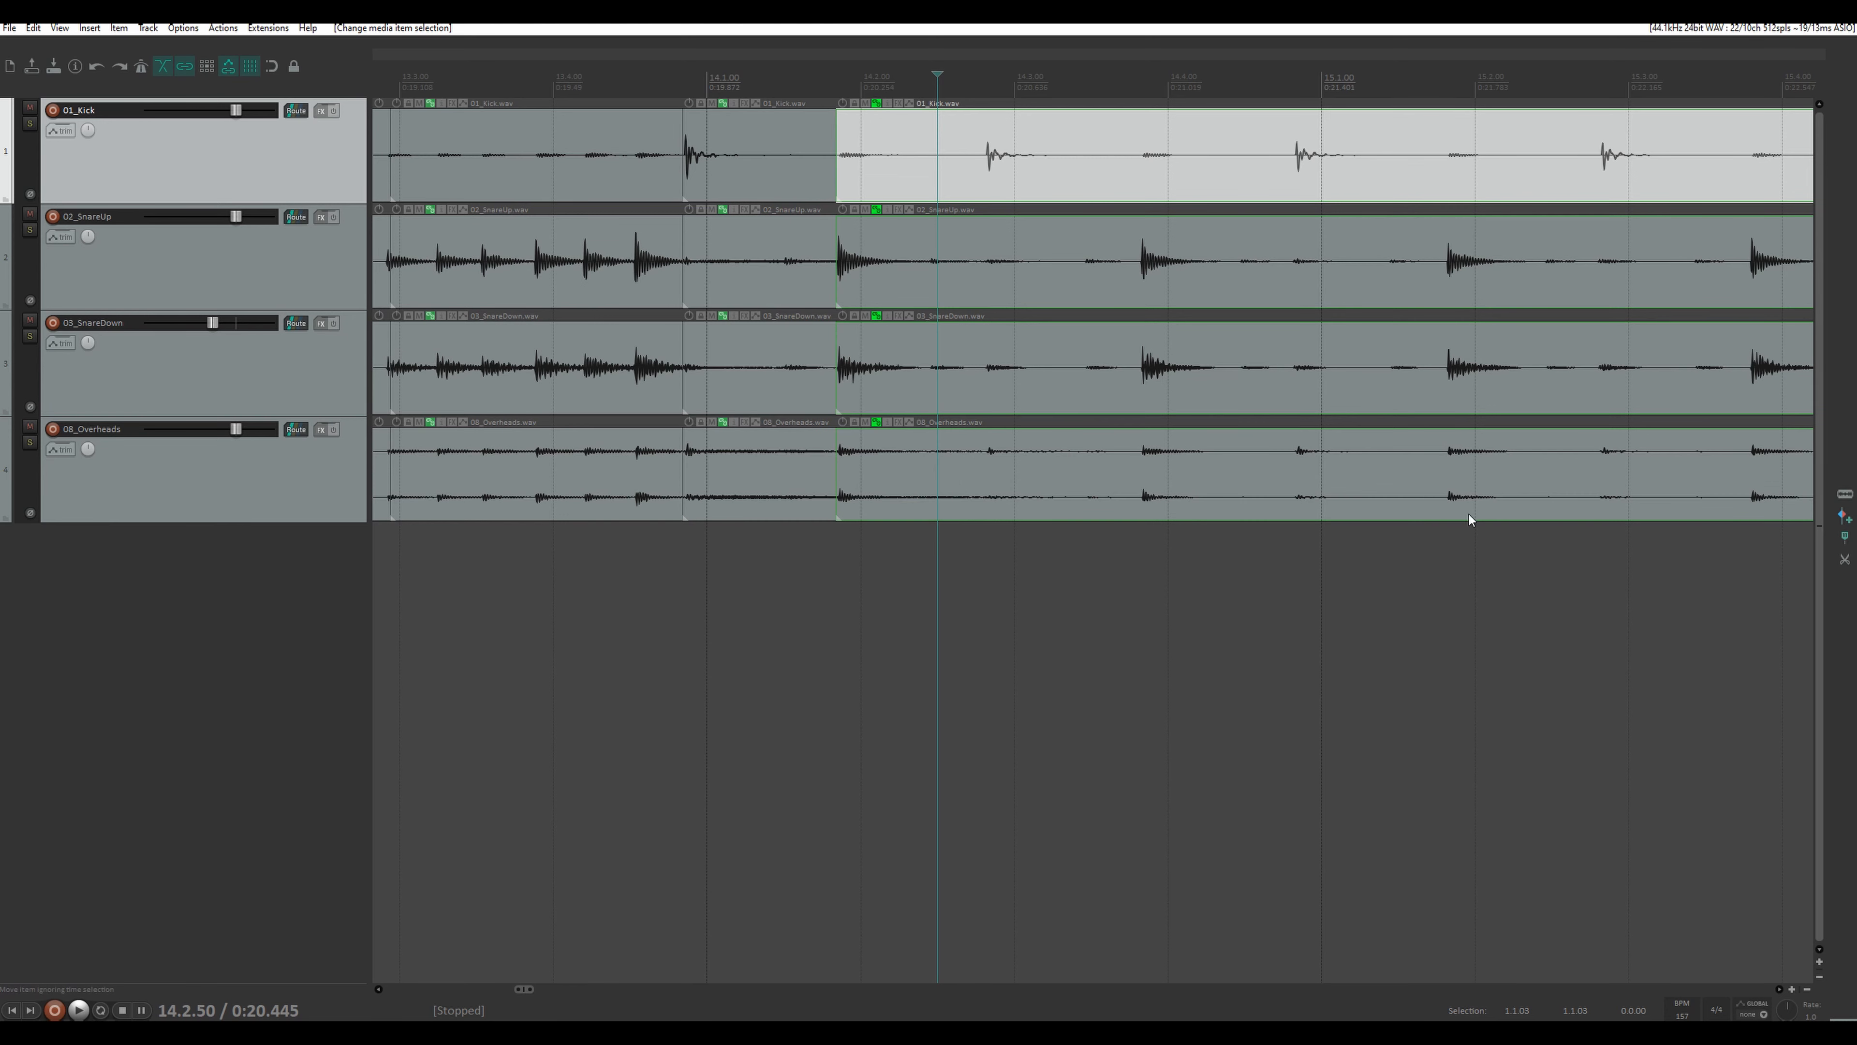
- Arm "split at transient" and split the grouped drum items at each strong kick transient from 14.4.83 to 16.2.82
{"action": "right_click", "coordinate": [1844, 560]}
{"action": "left_click", "coordinate": [1217, 149]}
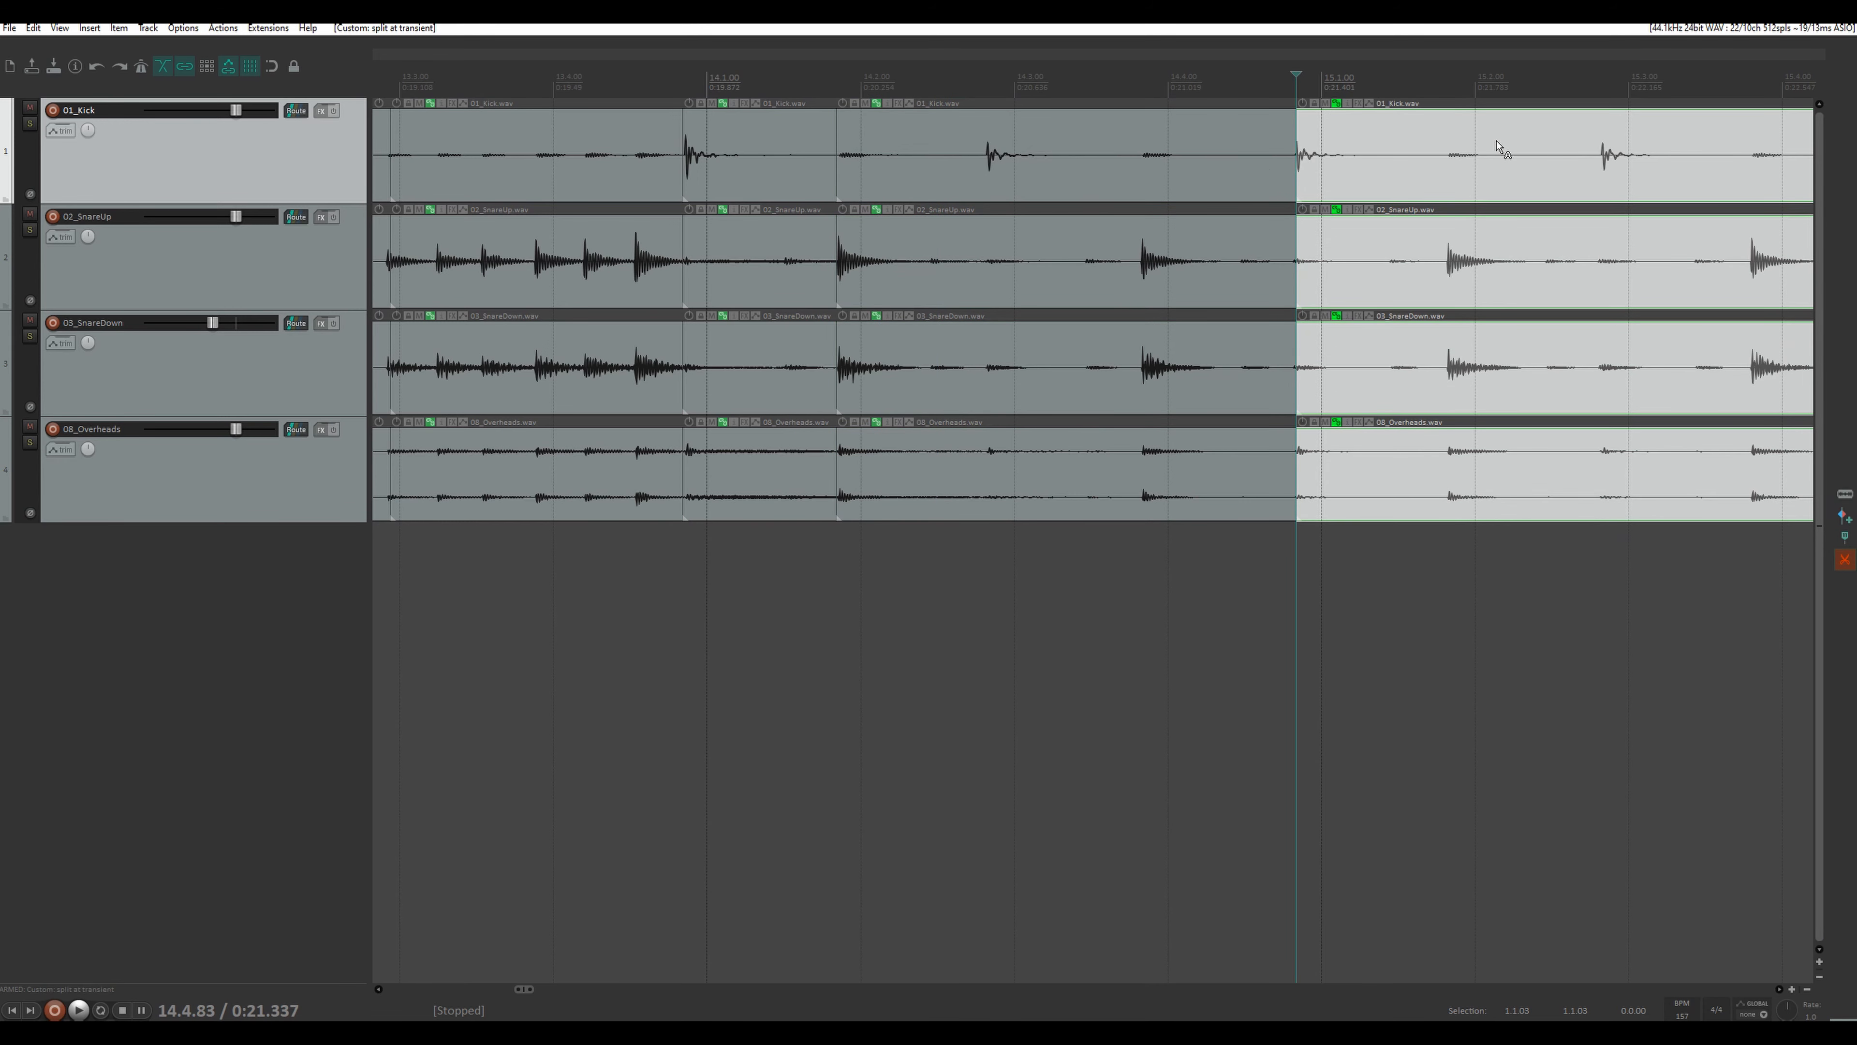
{"action": "left_click", "coordinate": [1550, 140]}
{"action": "left_click_drag", "start_coordinate": [1654, 52], "coordinate": [1095, 52]}
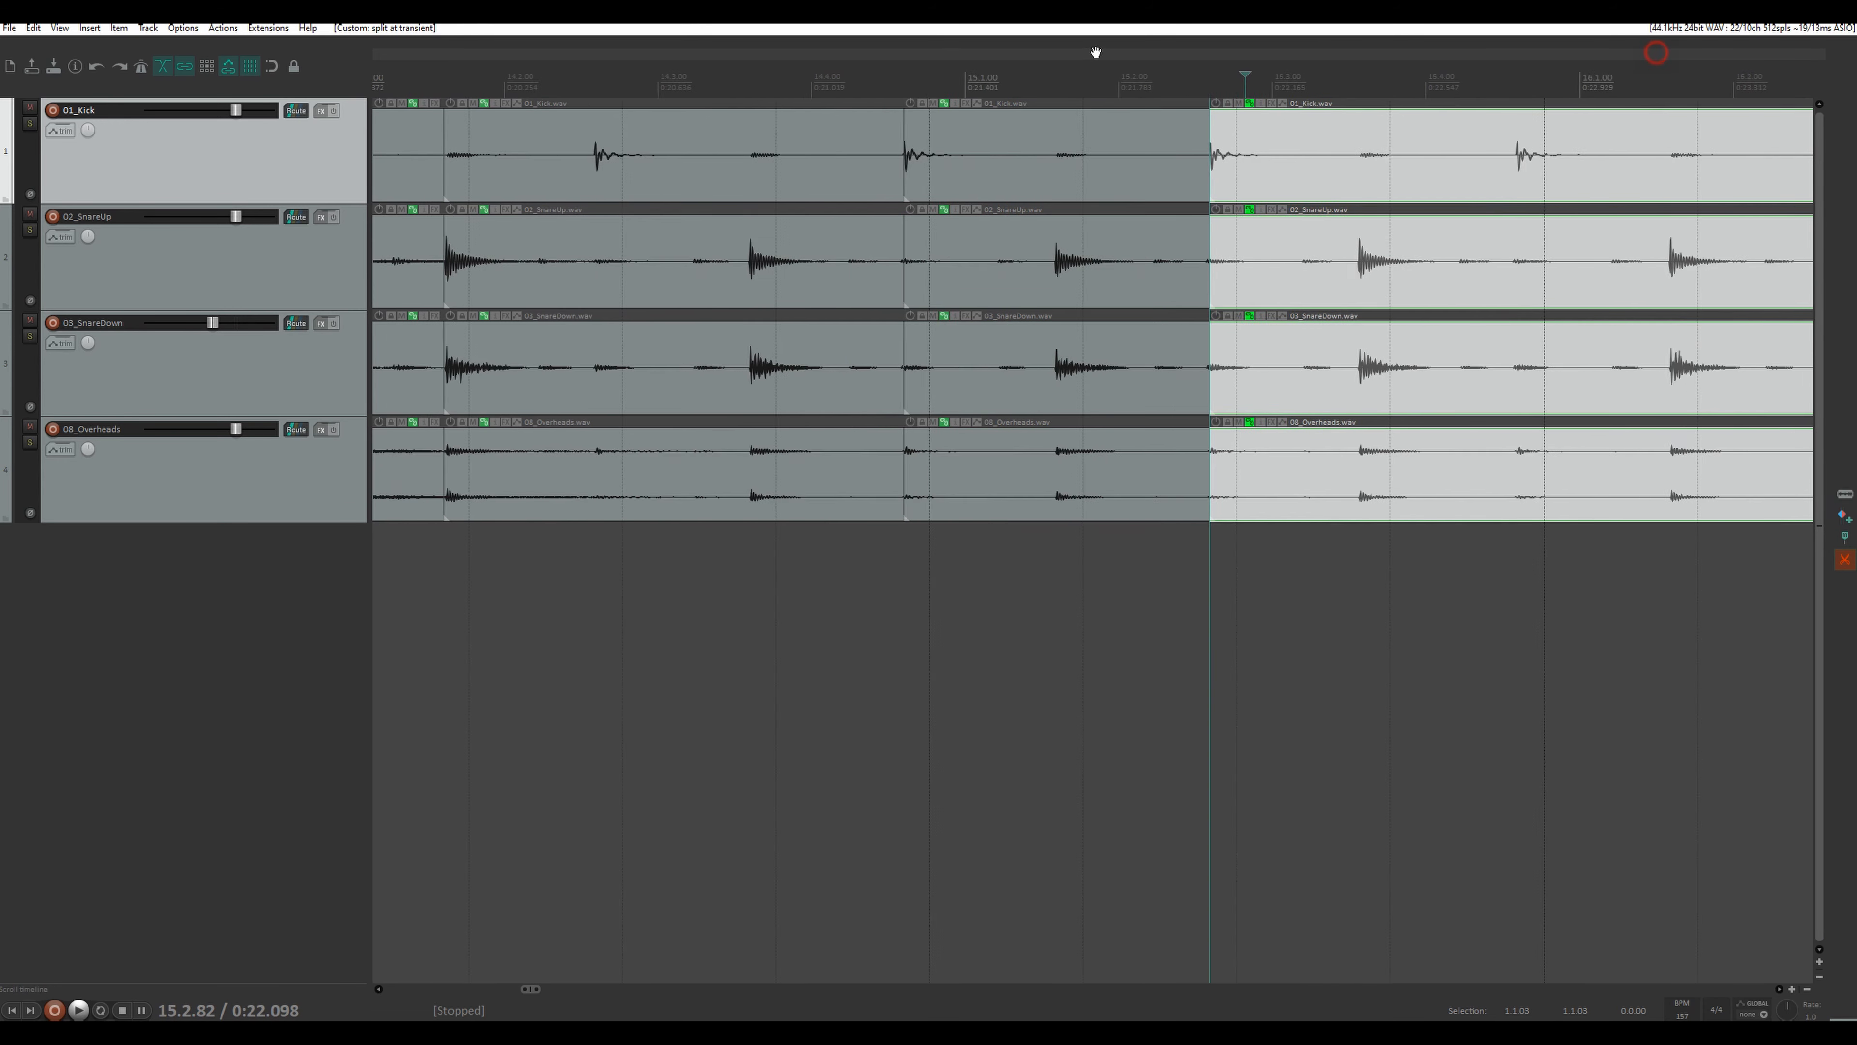
{"action": "left_click", "coordinate": [1054, 139]}
{"action": "left_click", "coordinate": [1365, 142]}
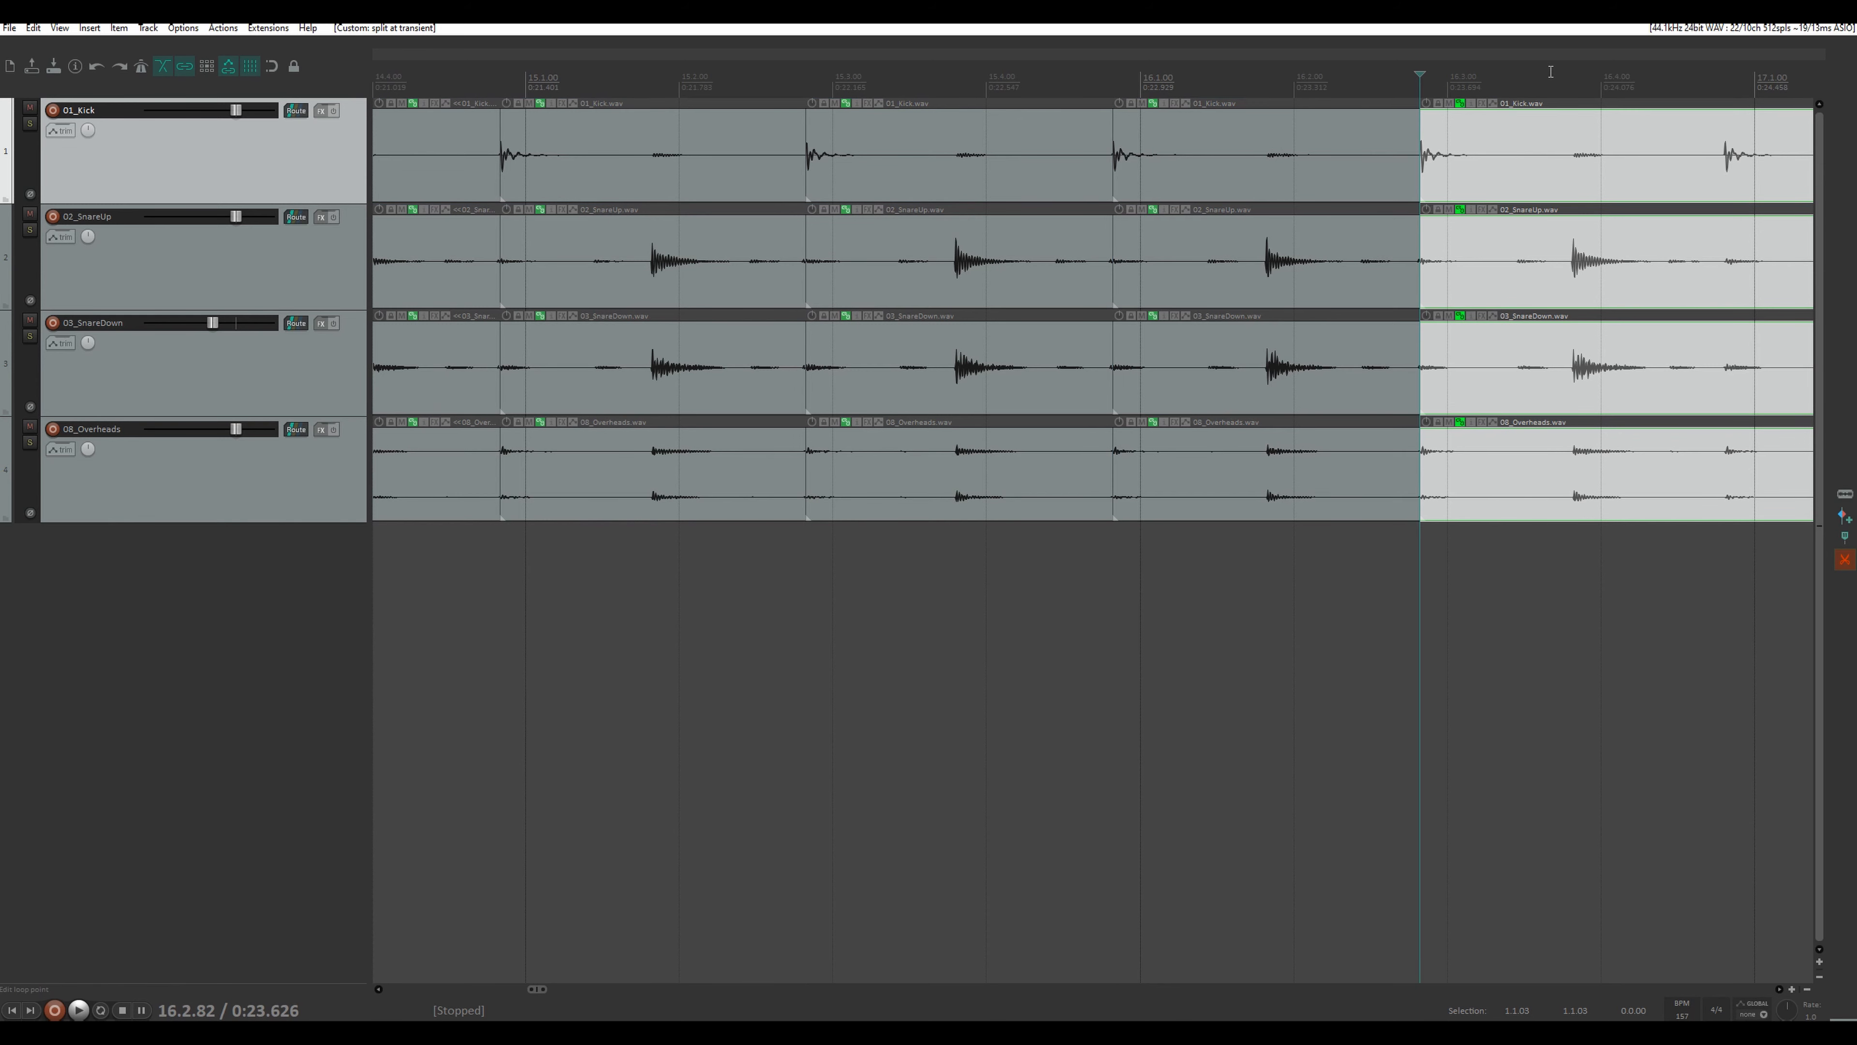
- Split the grouped drum items at the next three strong kick transients after 16.2.82, ending at 18.1.81
{"action": "left_click_drag", "start_coordinate": [1537, 59], "coordinate": [1125, 58]}
{"action": "left_click", "coordinate": [1291, 147]}
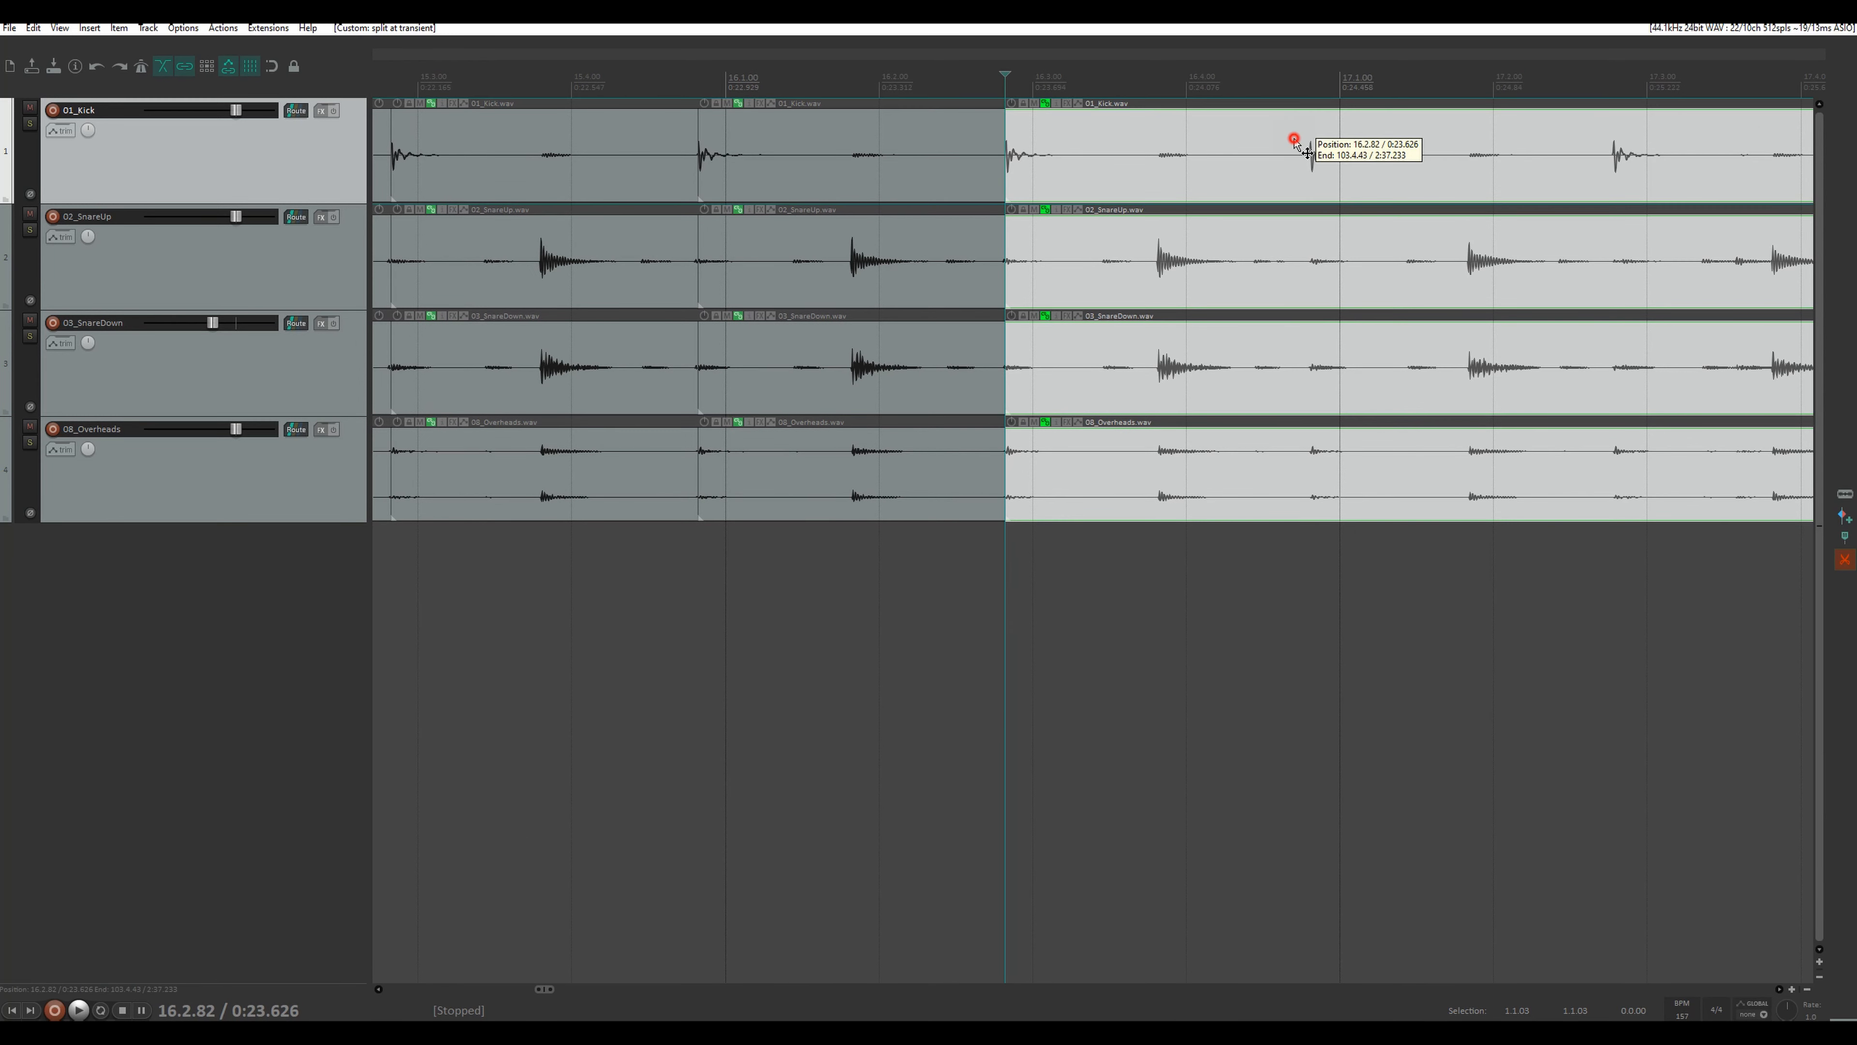
{"action": "left_click", "coordinate": [1568, 133]}
{"action": "left_click_drag", "start_coordinate": [1614, 56], "coordinate": [1013, 56]}
{"action": "left_click", "coordinate": [1431, 137]}
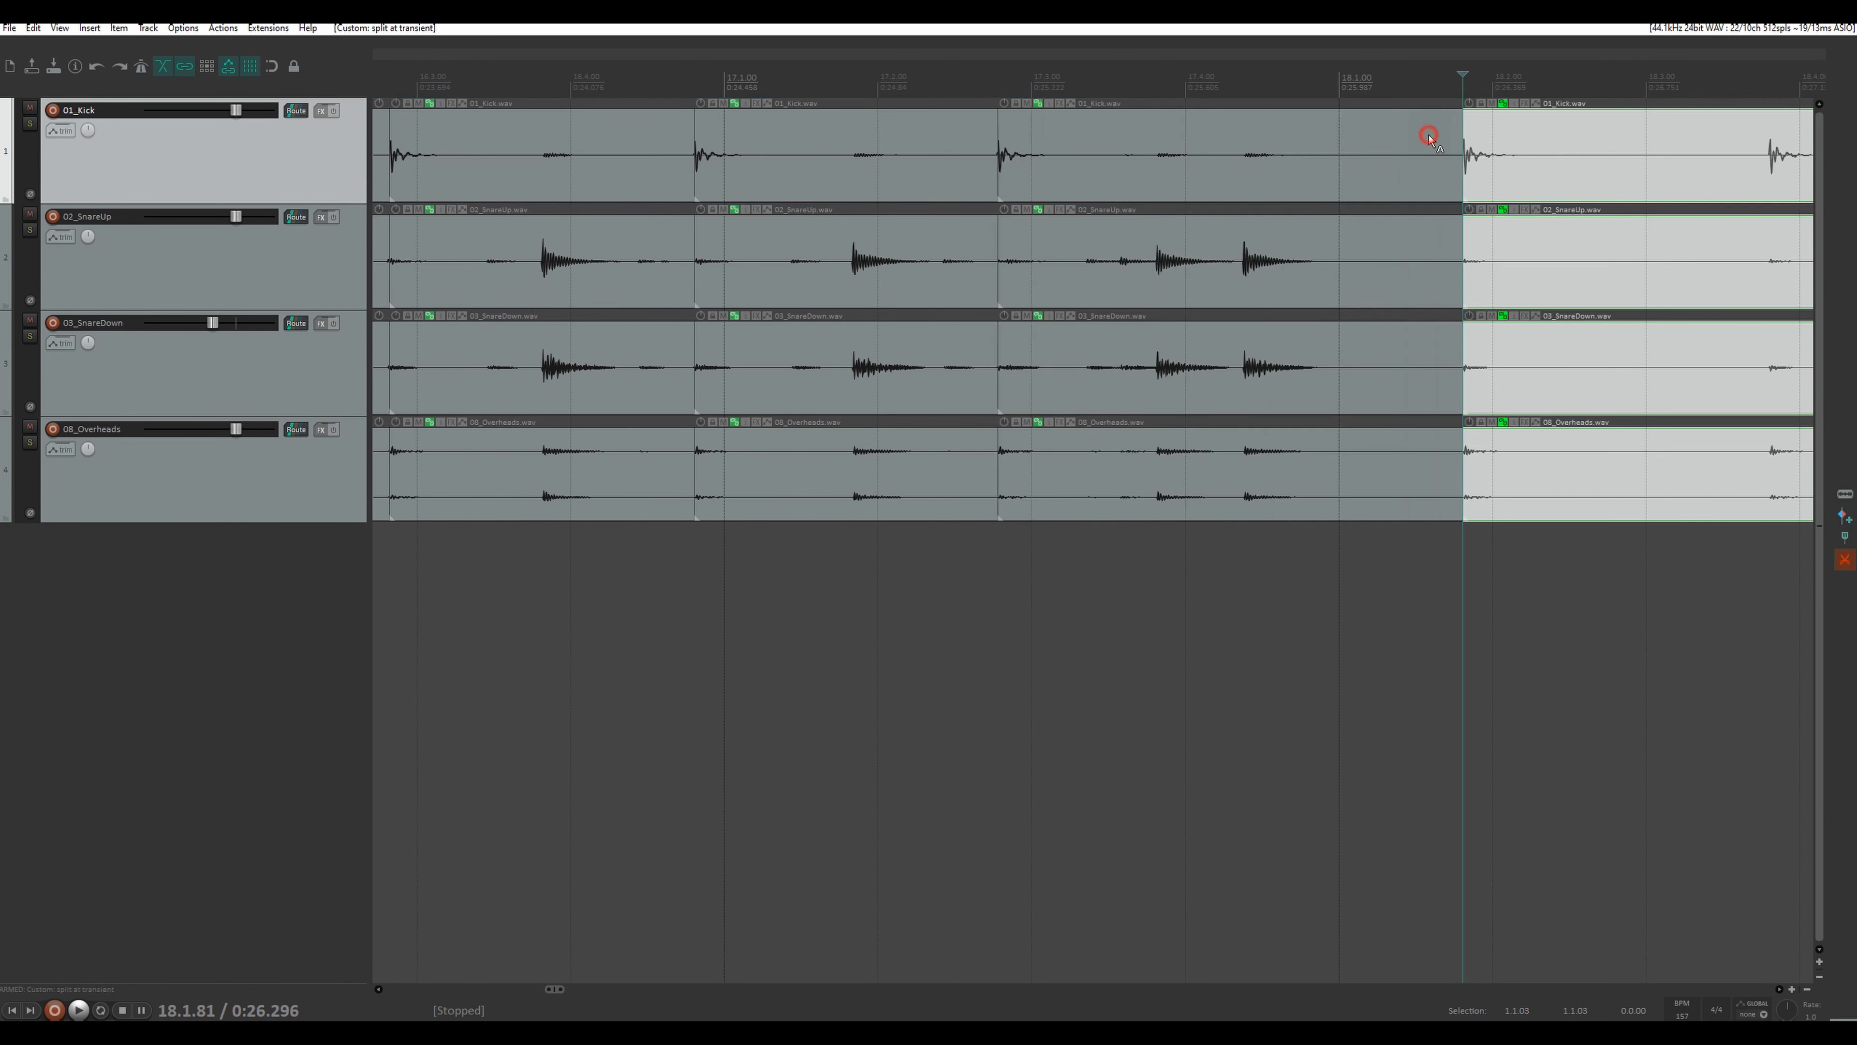
- Split the grouped drum items at each kick transient after 18.1.81, through to 20.1.75
{"action": "left_click_drag", "start_coordinate": [1522, 52], "coordinate": [888, 52]}
{"action": "scroll", "coordinate": [1142, 161], "scroll_direction": "up", "scroll_amount": 5}
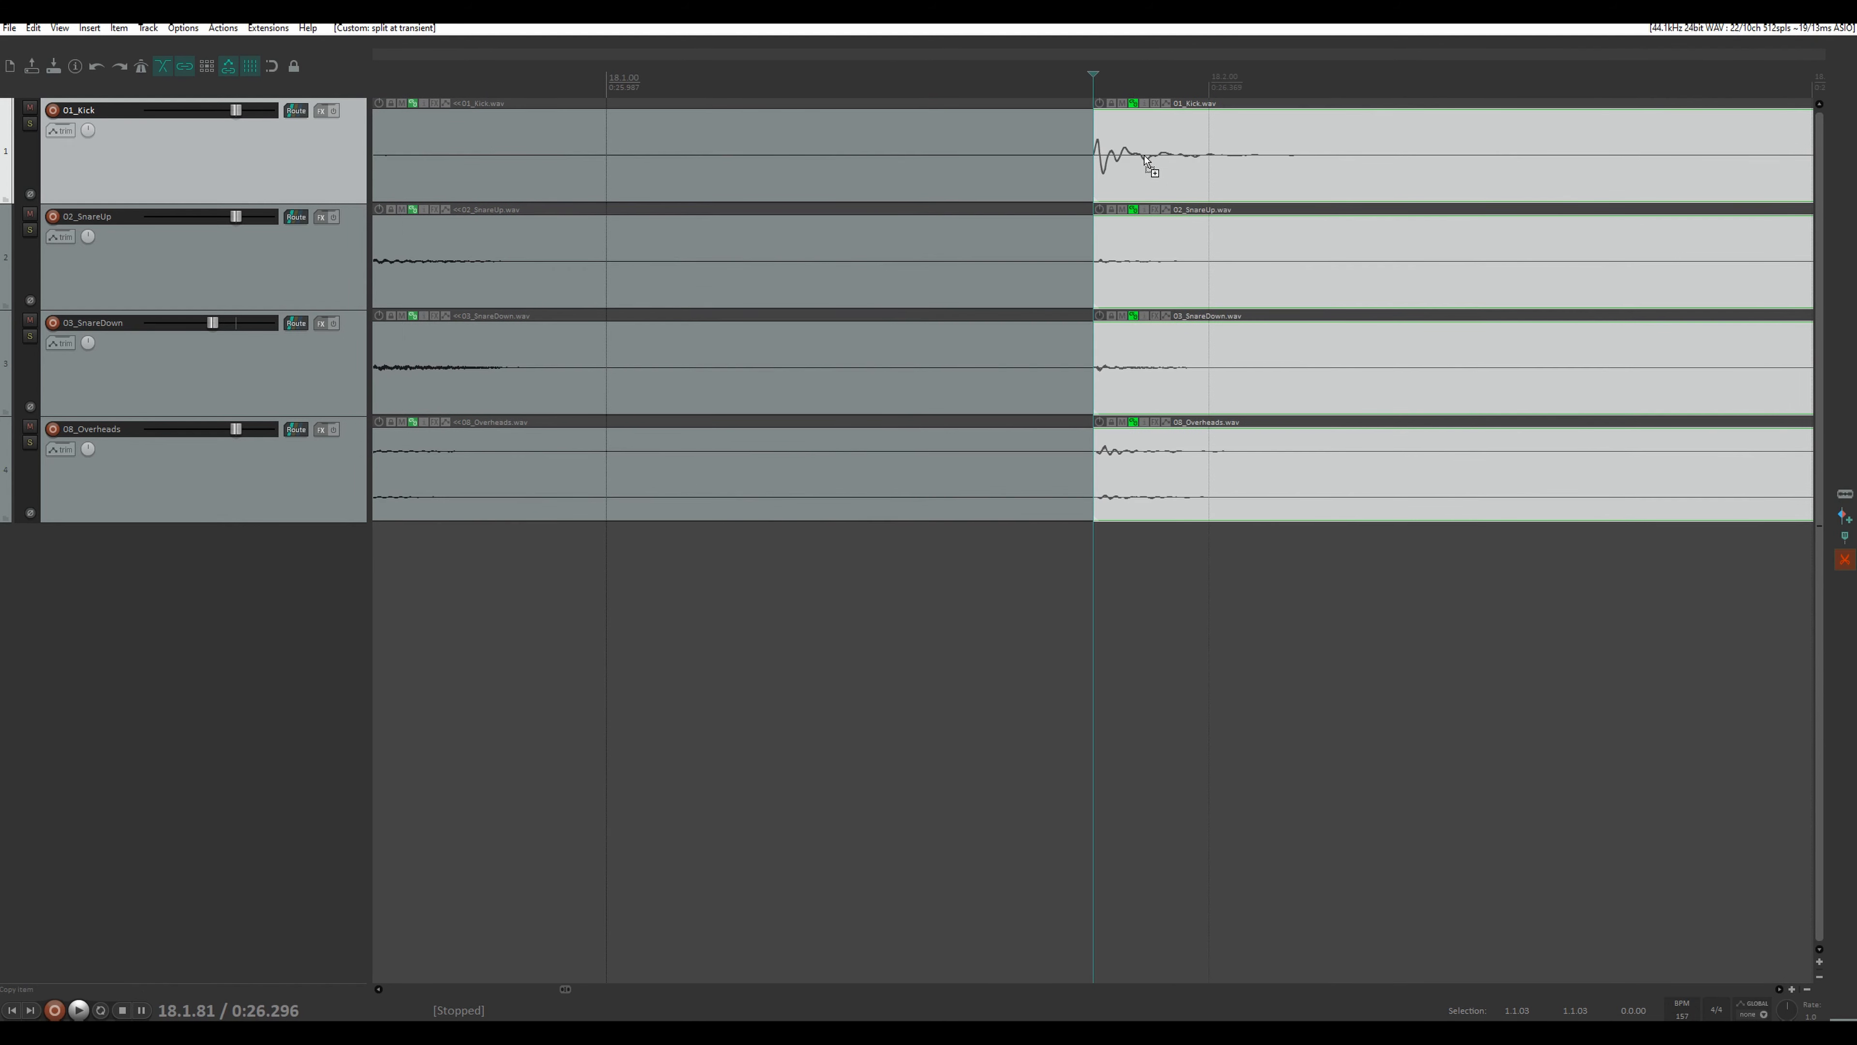
{"action": "scroll", "coordinate": [1276, 187], "scroll_direction": "down", "scroll_amount": 7}
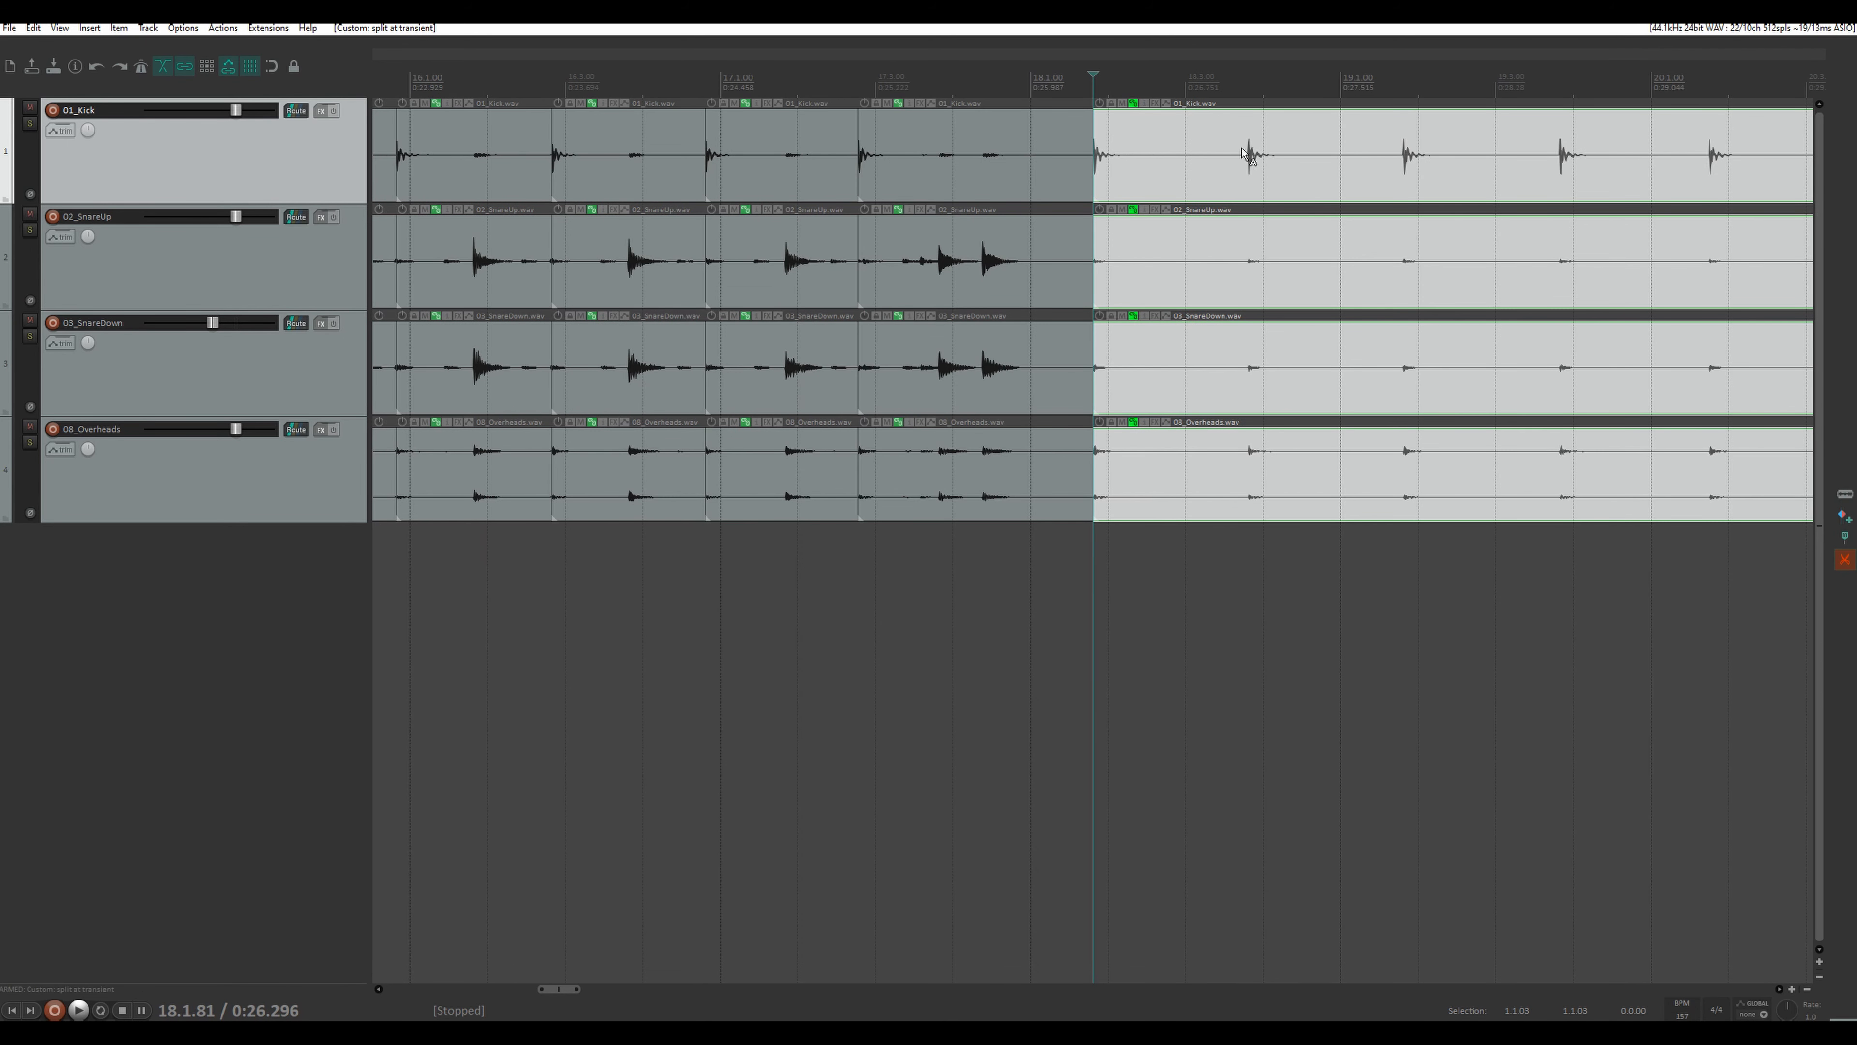
{"action": "left_click", "coordinate": [1218, 143]}
{"action": "left_click", "coordinate": [1486, 138]}
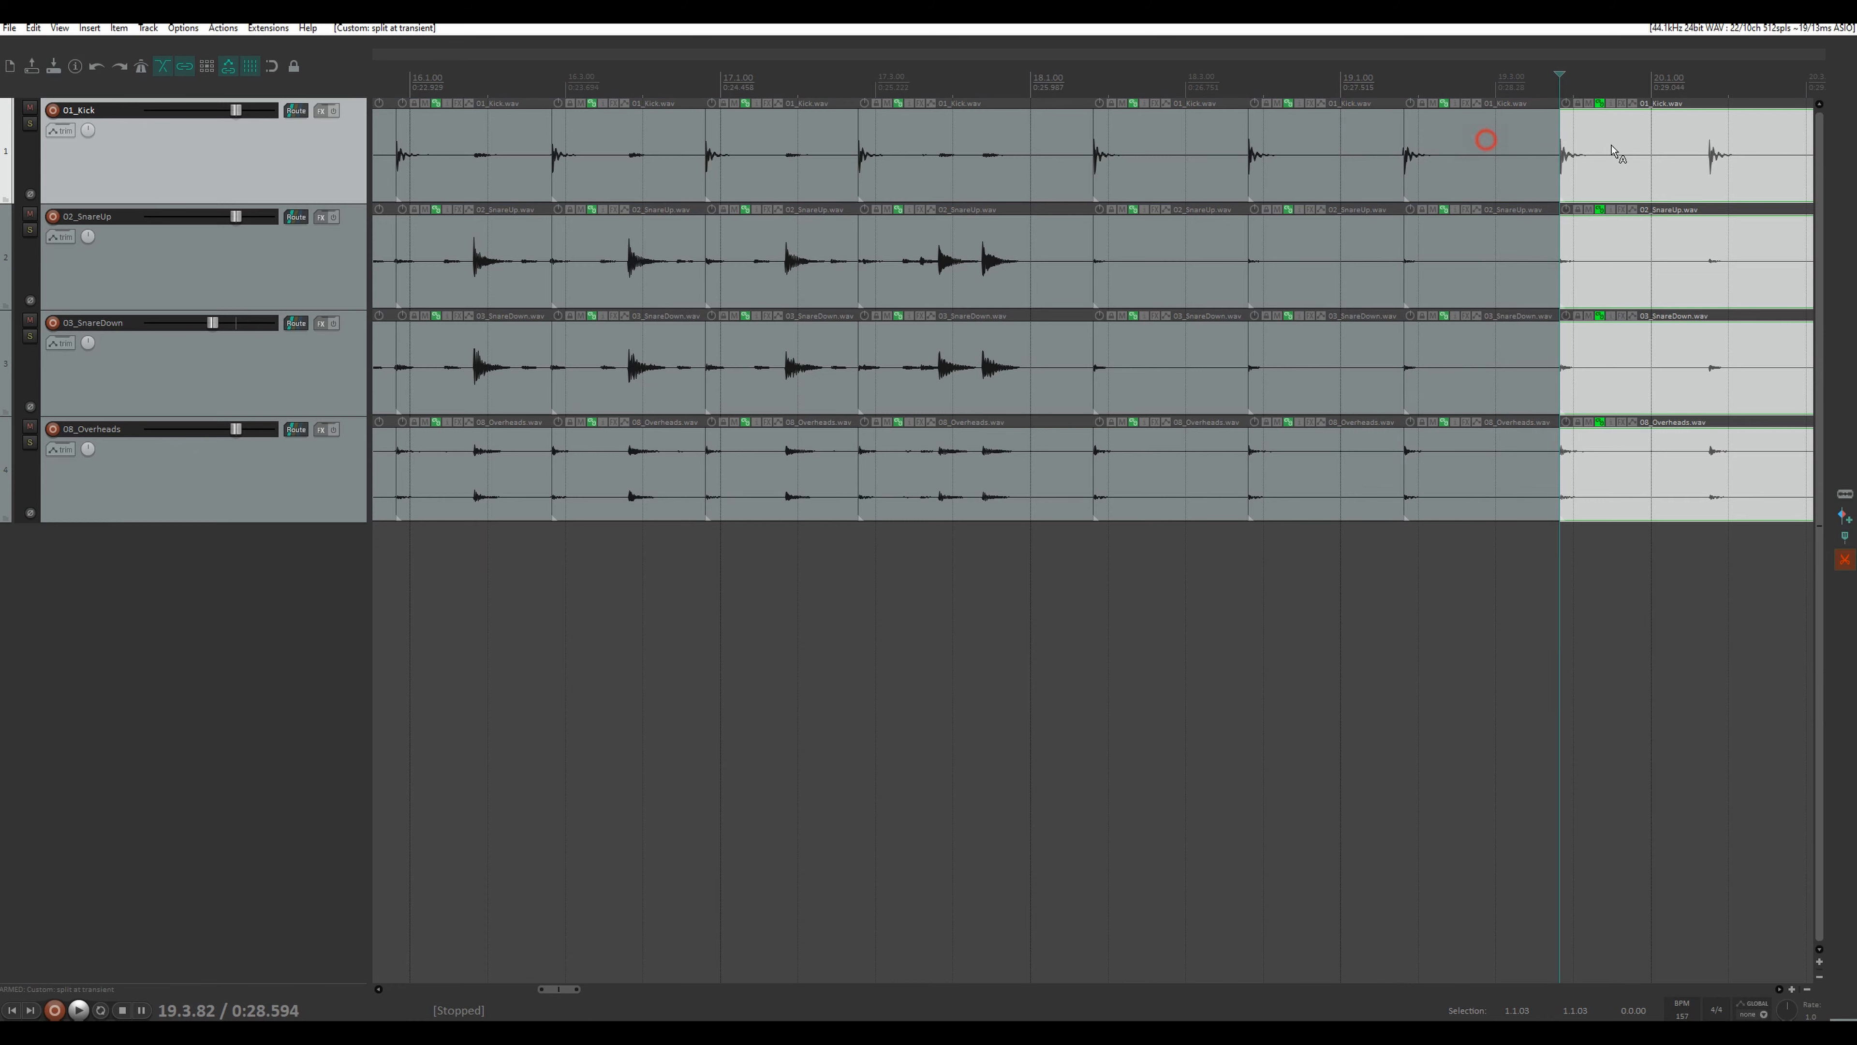
{"action": "left_click", "coordinate": [1661, 137]}
- Split the grouped drum items at the six kick transients following 20.1.75, including the one at 22.3.75
{"action": "left_click_drag", "start_coordinate": [1672, 53], "coordinate": [795, 111]}
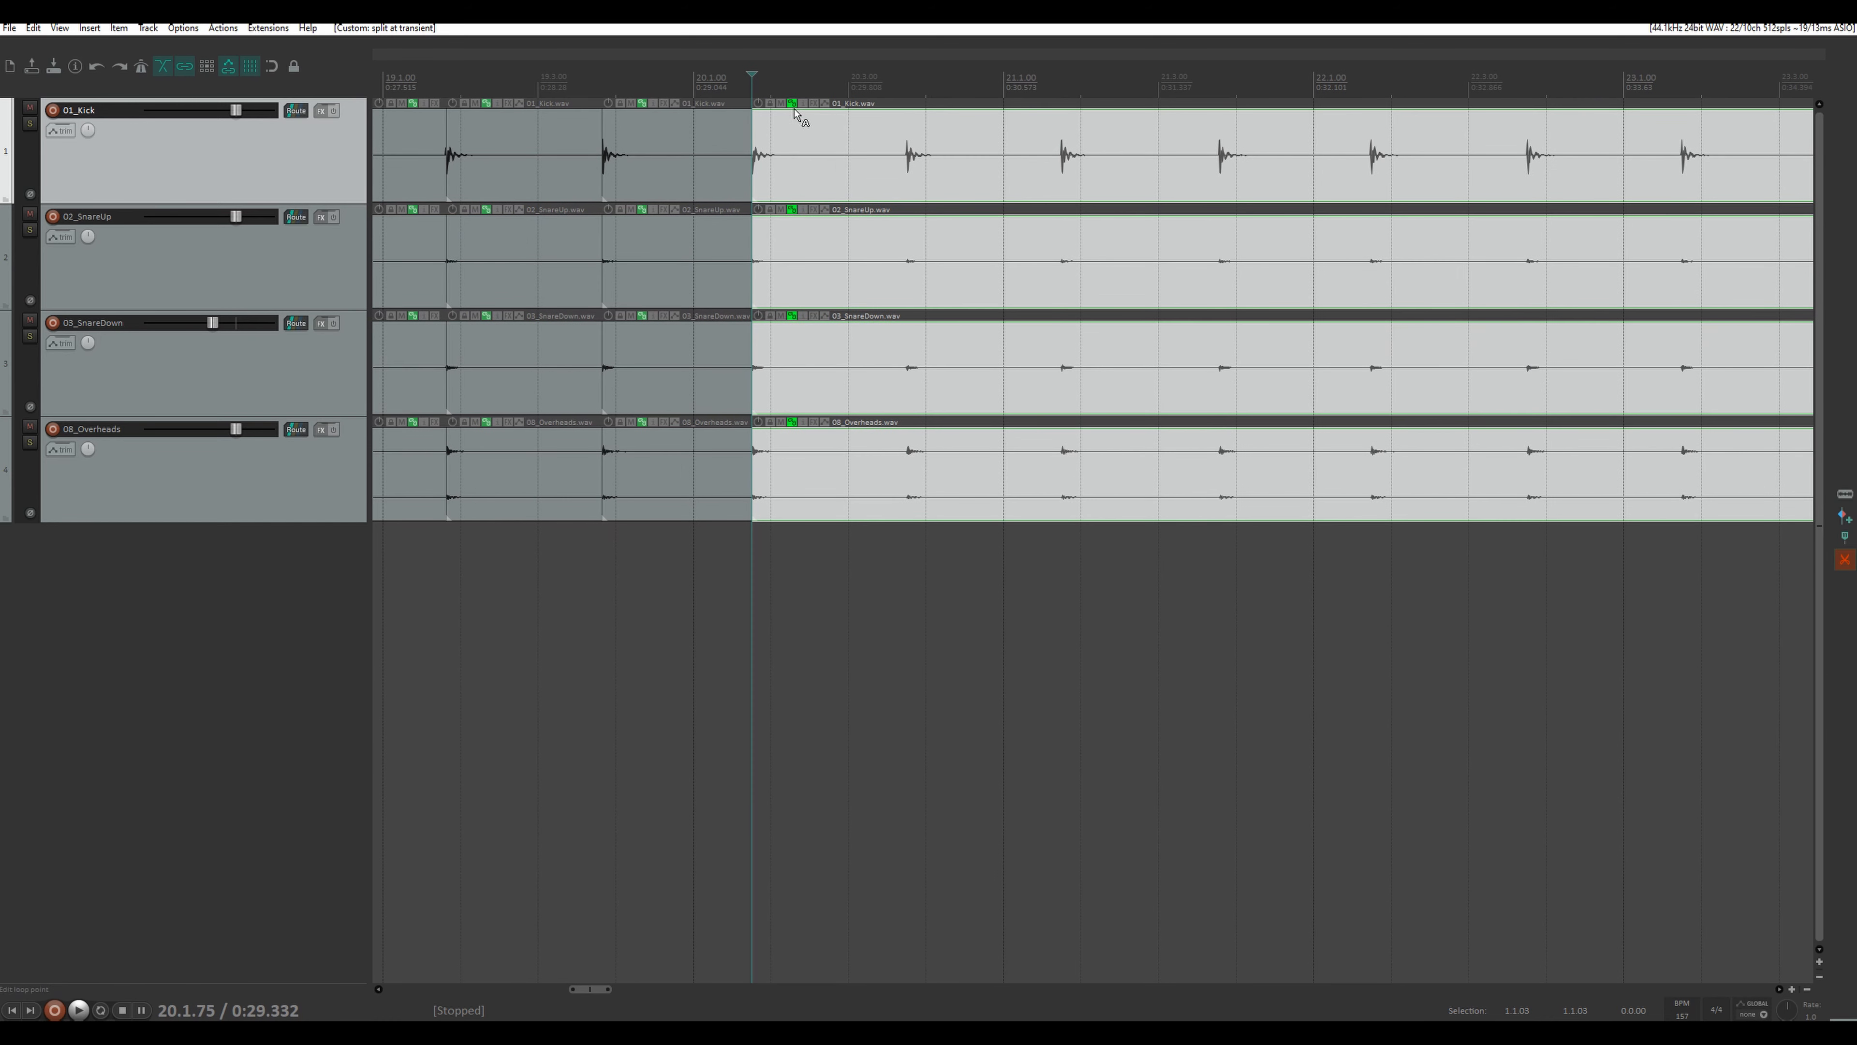
{"action": "left_click", "coordinate": [864, 152]}
{"action": "left_click", "coordinate": [1019, 147]}
{"action": "left_click", "coordinate": [1197, 137]}
{"action": "left_click", "coordinate": [1300, 143]}
{"action": "left_click", "coordinate": [1451, 141]}
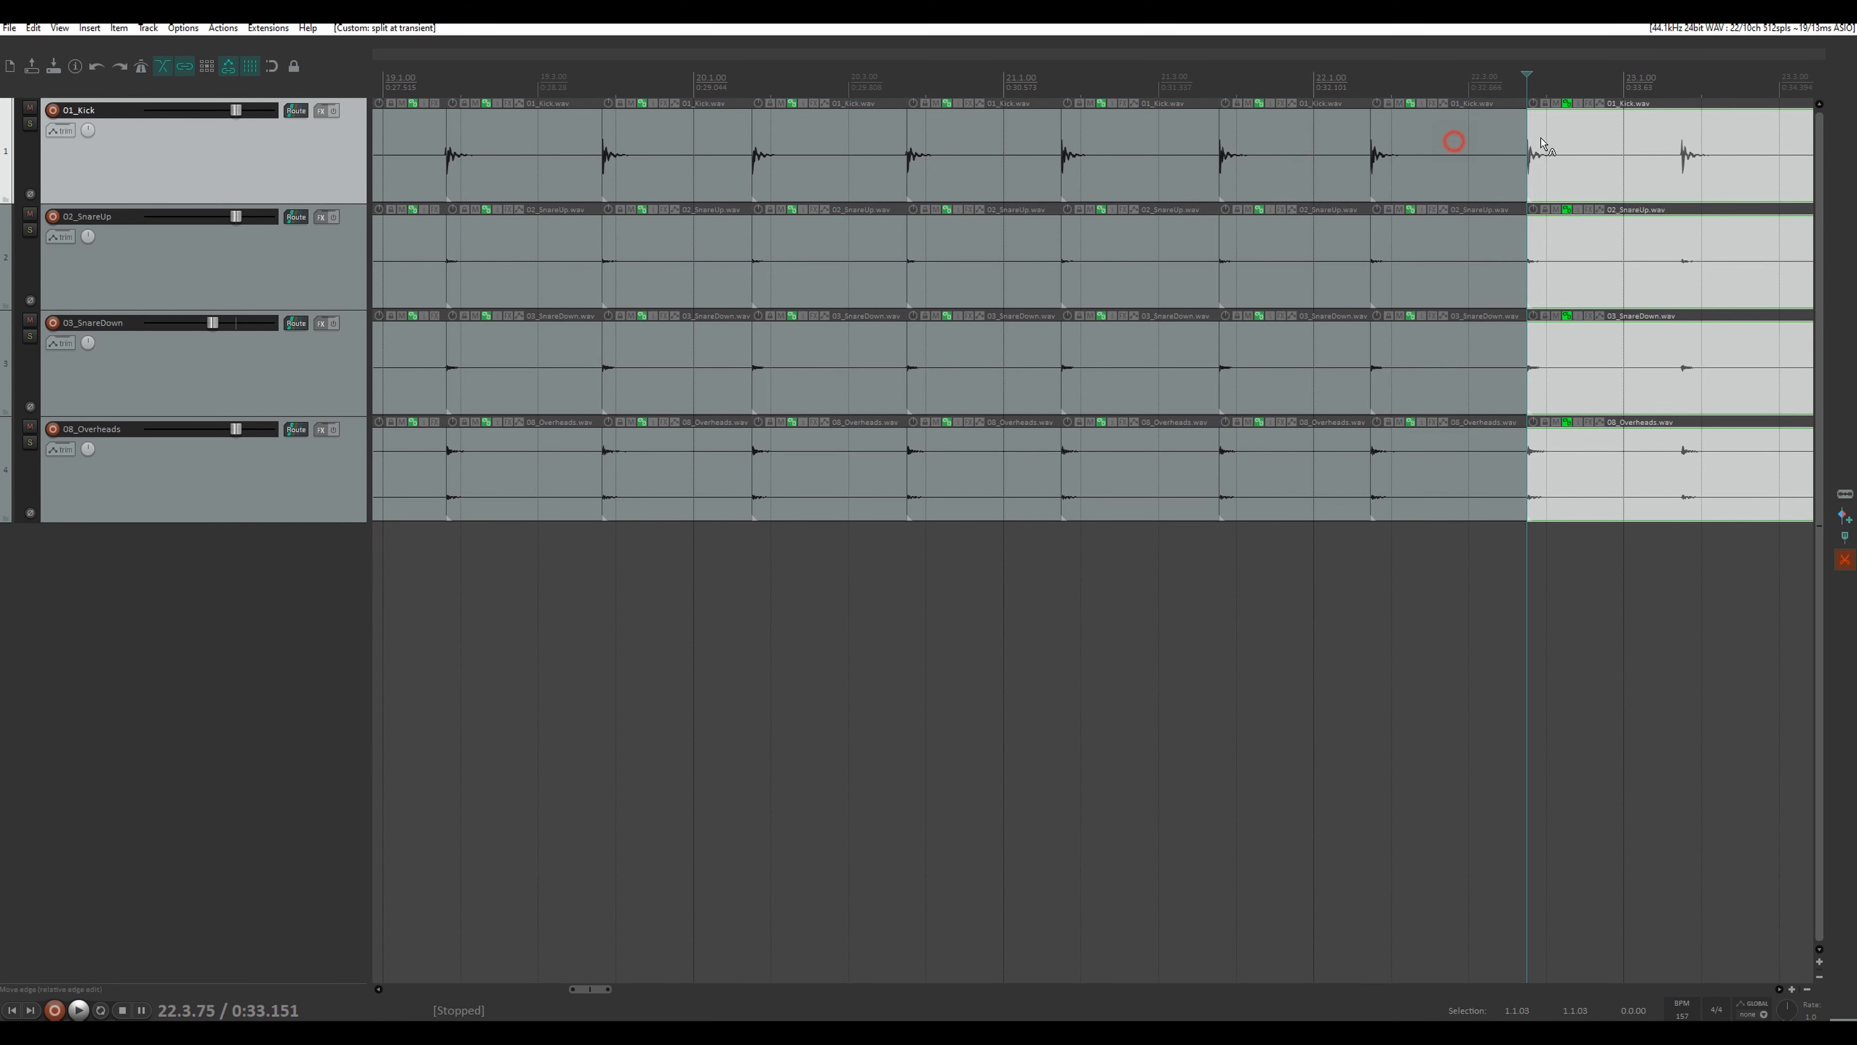
{"action": "left_click", "coordinate": [1614, 145]}
- Split the grouped drum items at each successive transient from 23.3.72 to 25.3.75
{"action": "left_click_drag", "start_coordinate": [1635, 56], "coordinate": [1016, 149]}
{"action": "left_click", "coordinate": [1018, 149]}
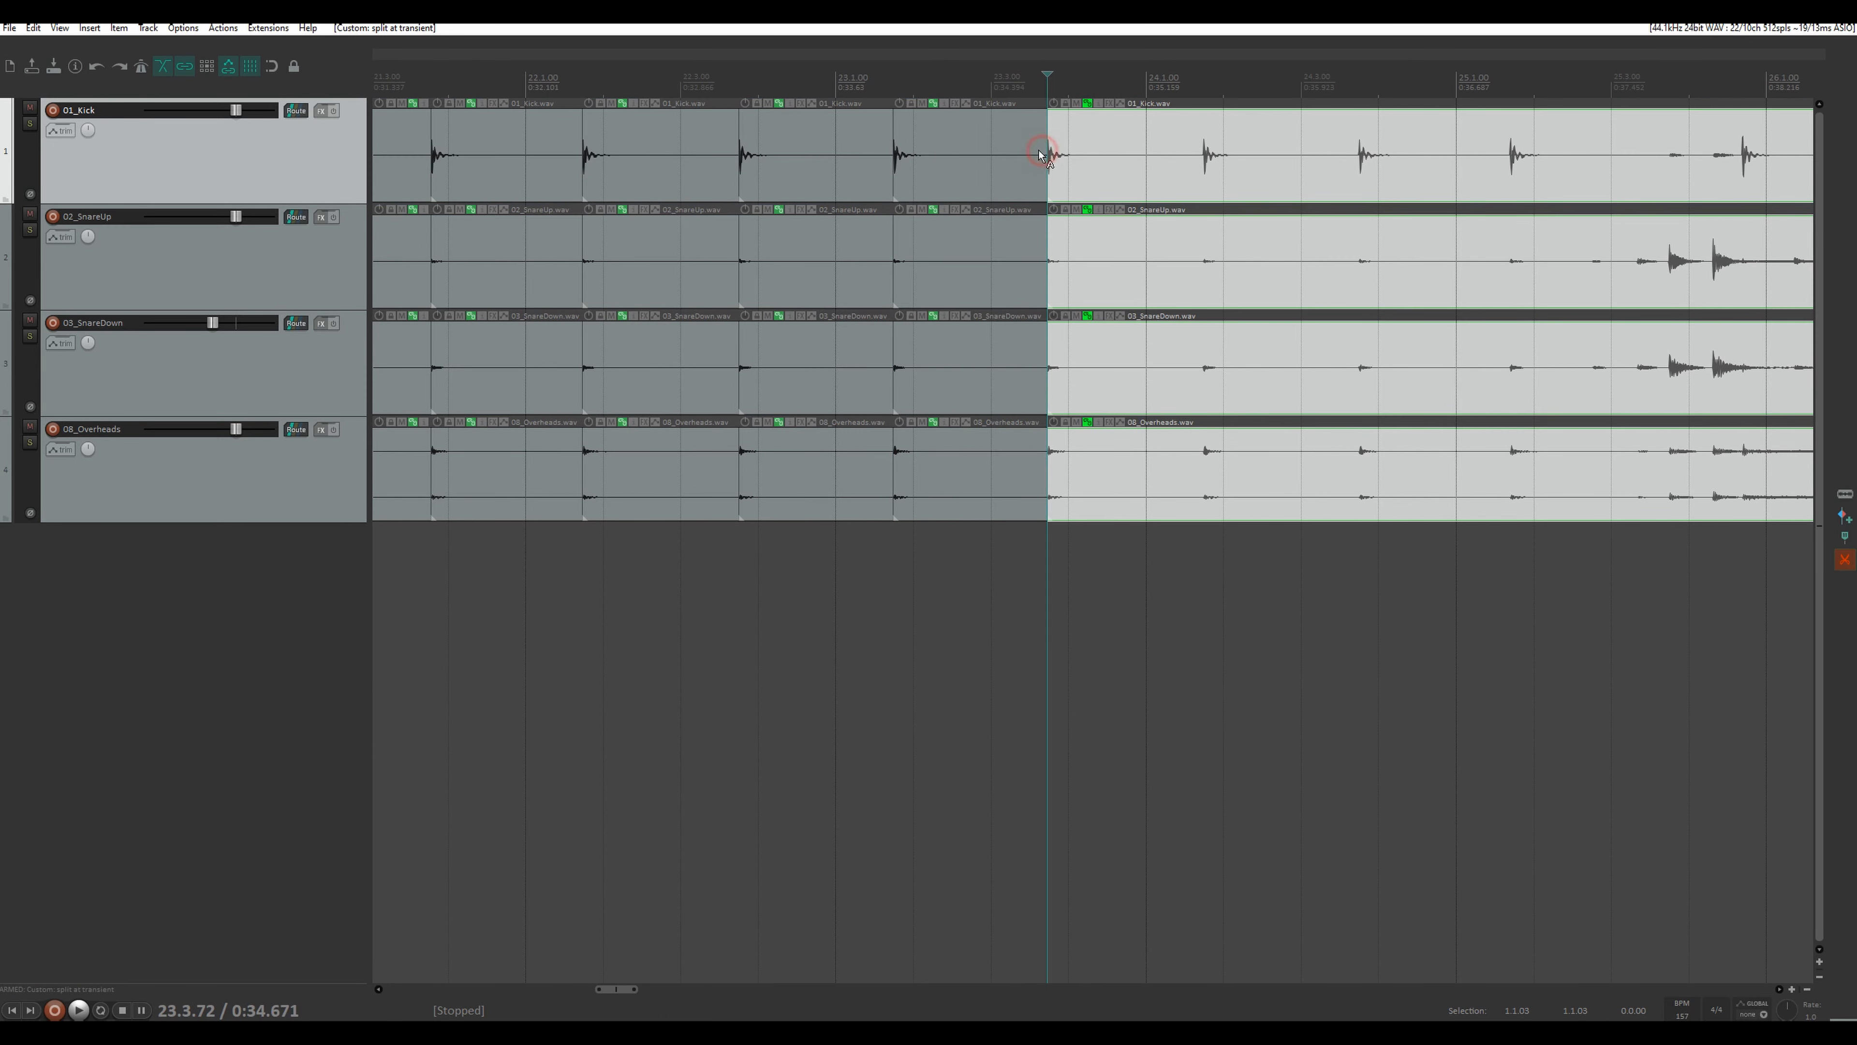
{"action": "left_click", "coordinate": [1179, 145]}
{"action": "left_click", "coordinate": [1300, 142]}
{"action": "left_click", "coordinate": [1415, 149]}
{"action": "left_click", "coordinate": [1620, 145]}
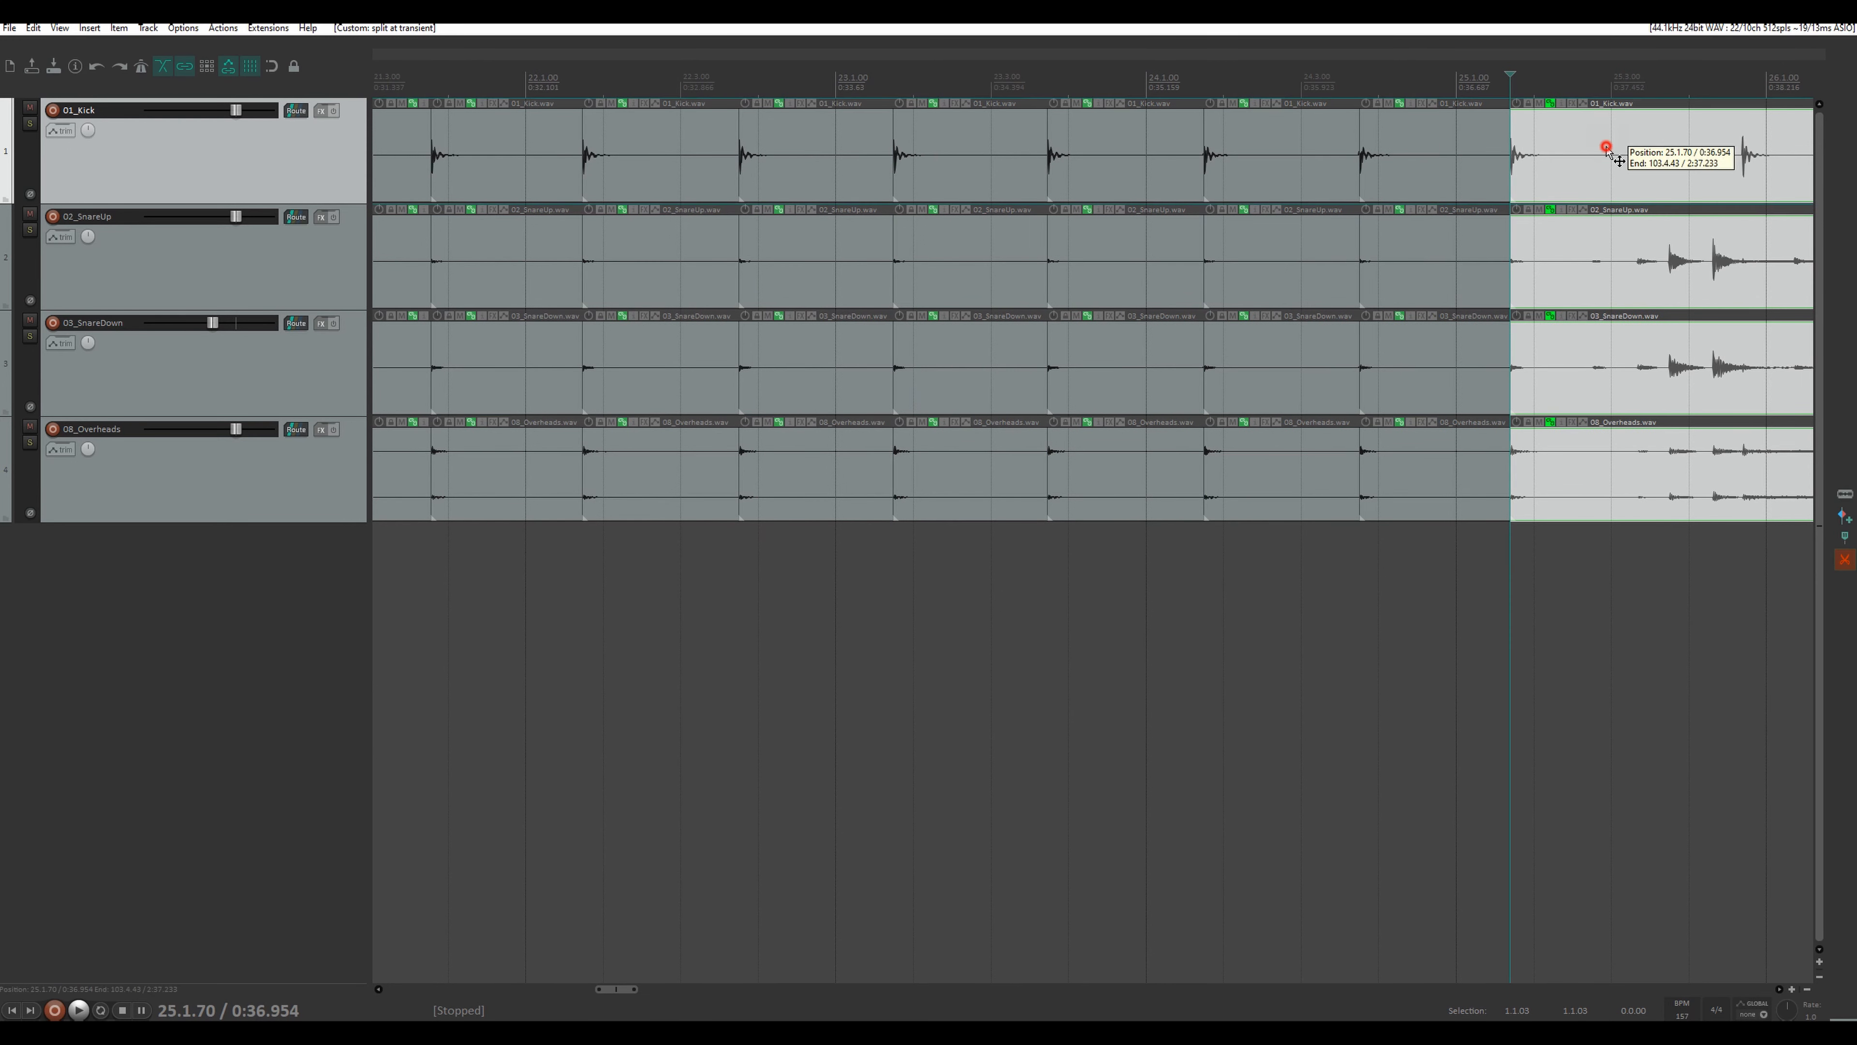
- Split the grouped drum items at the two transients following 25.3.75, ending at 25.4.69
{"action": "left_click_drag", "start_coordinate": [1628, 54], "coordinate": [958, 60]}
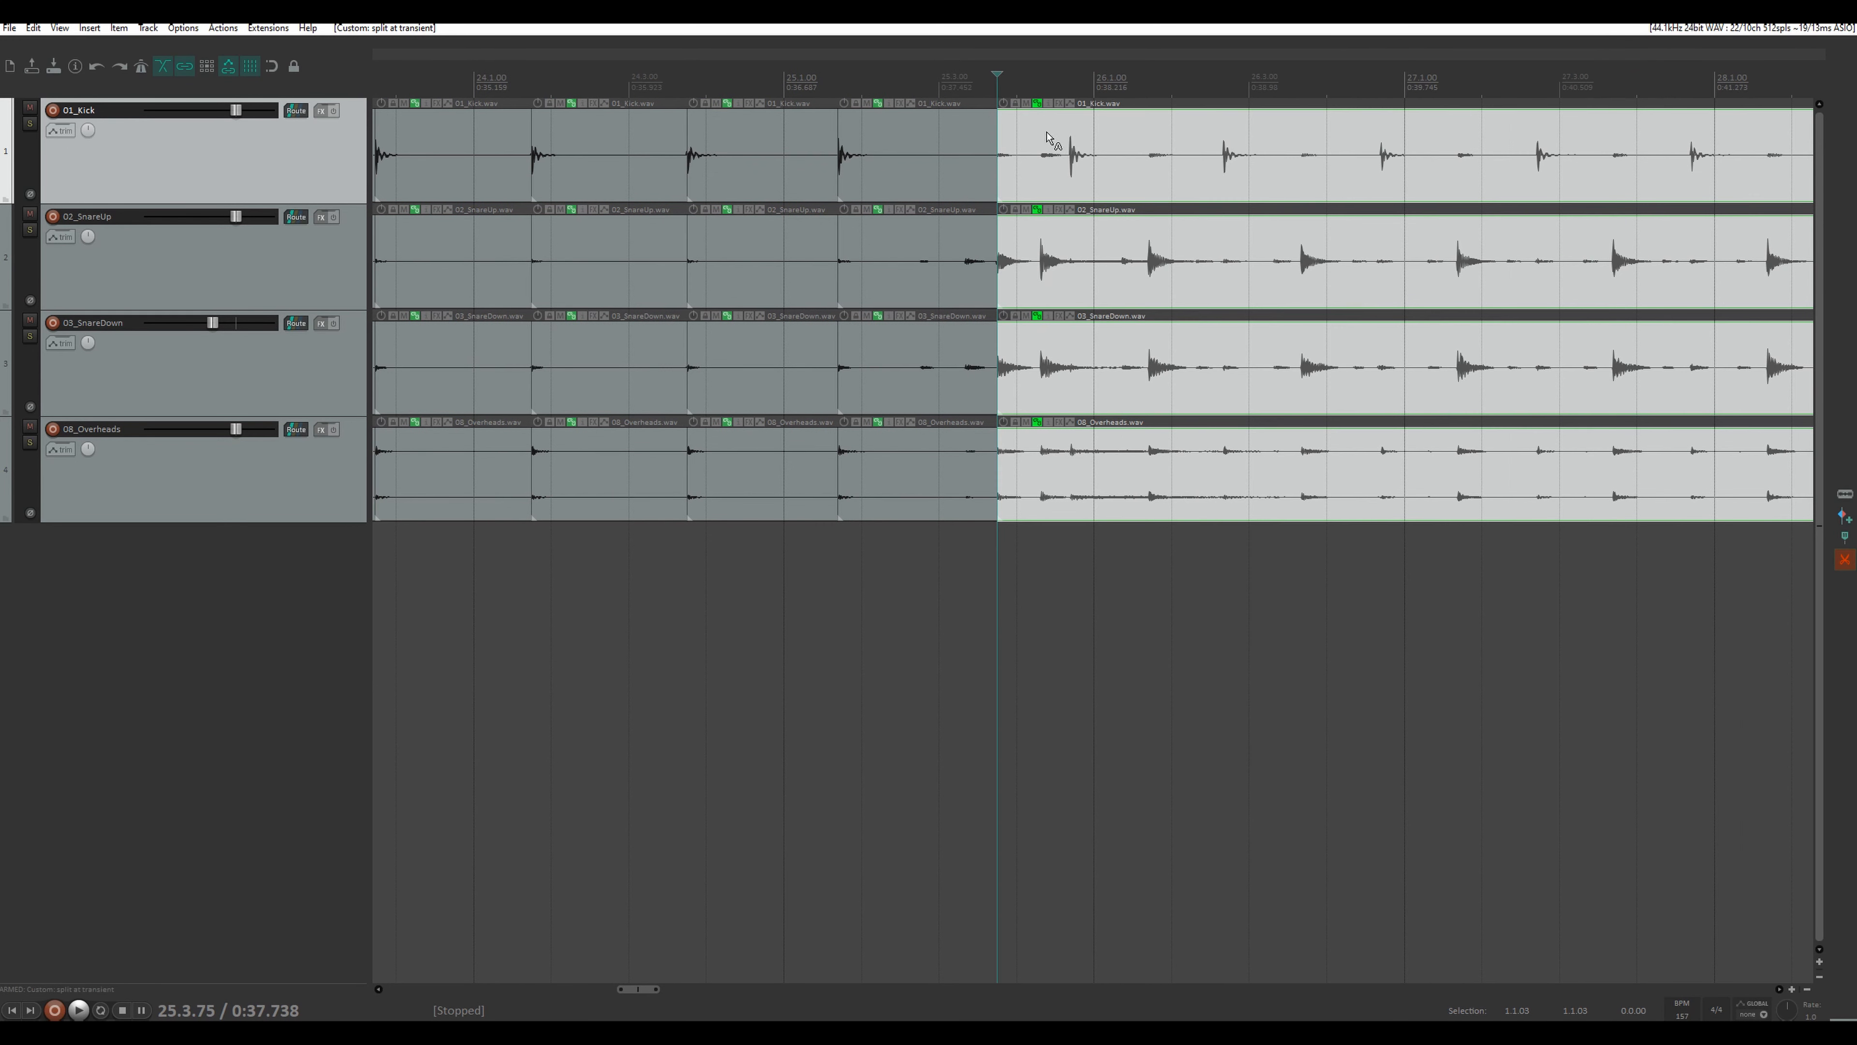
{"action": "left_click", "coordinate": [1039, 141]}
{"action": "left_click", "coordinate": [1059, 147]}
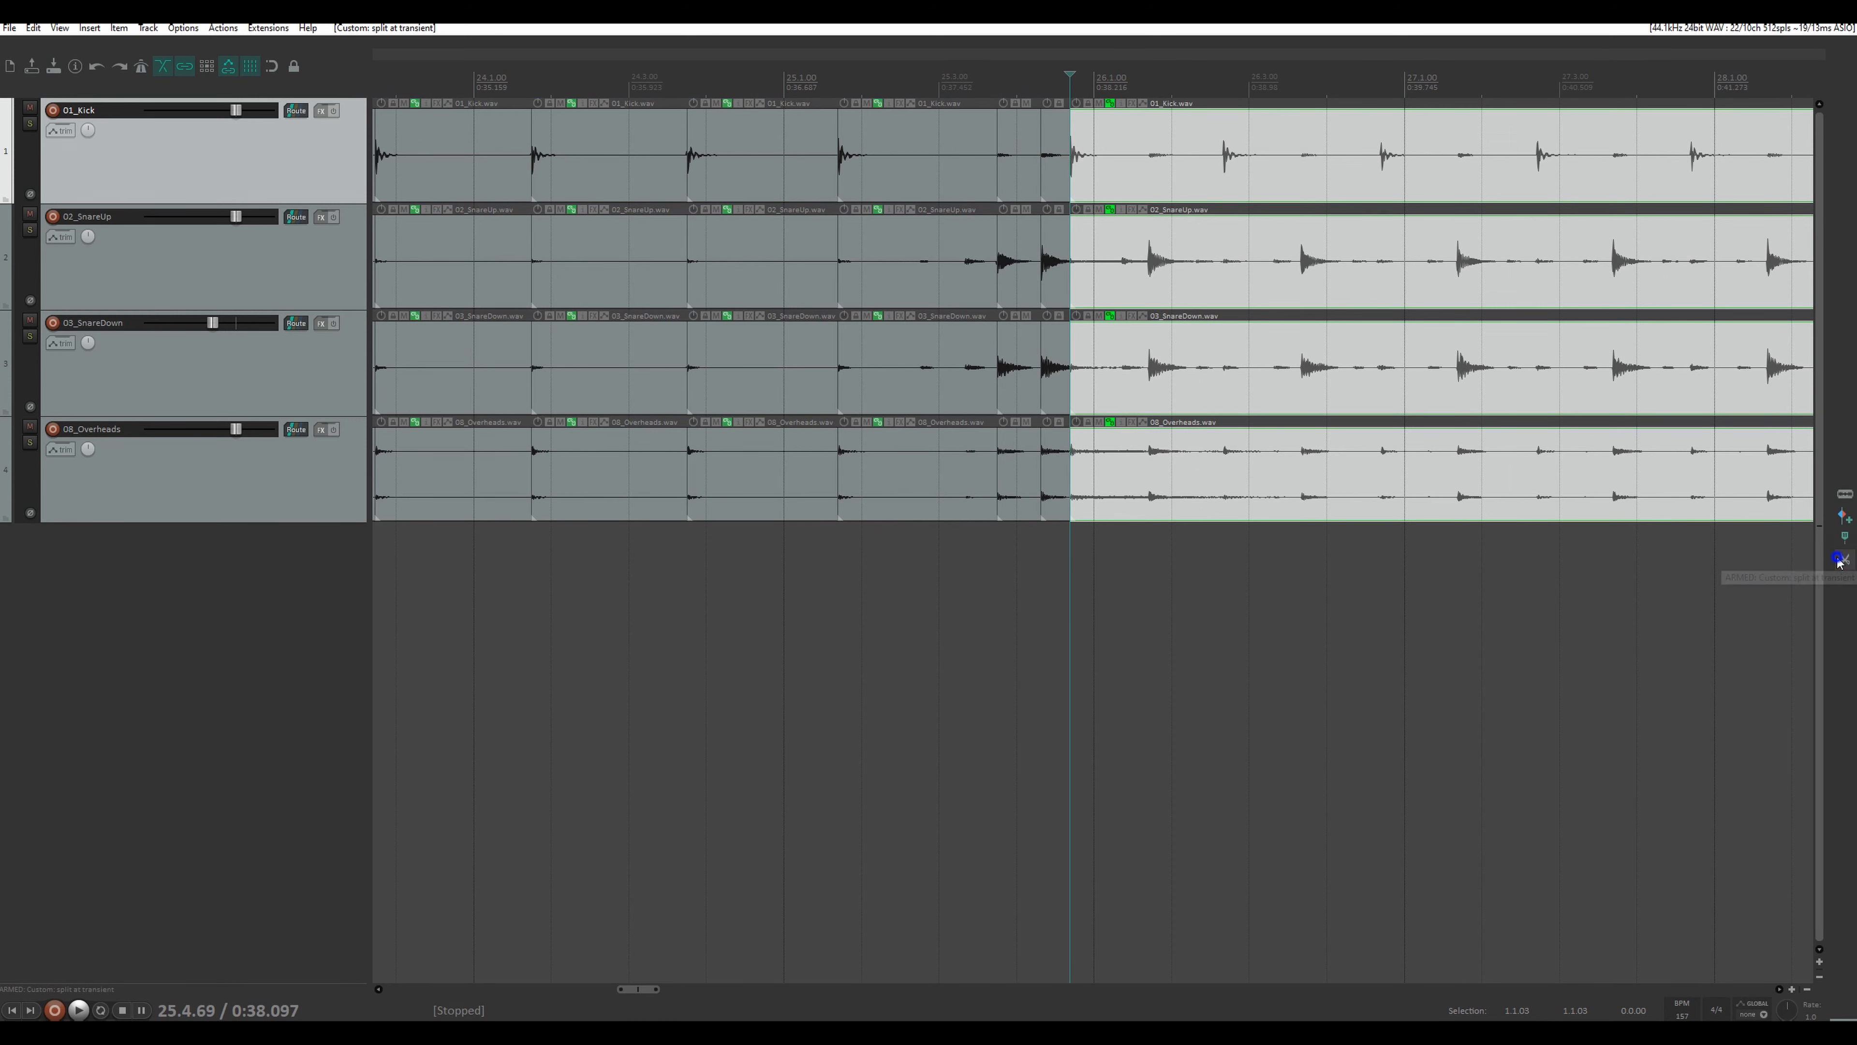
- Disarm "split at transient" and select the last 01_Kick item, placing the edit cursor at 27.1.57
{"action": "left_click", "coordinate": [1160, 129]}
{"action": "left_click", "coordinate": [1450, 103]}
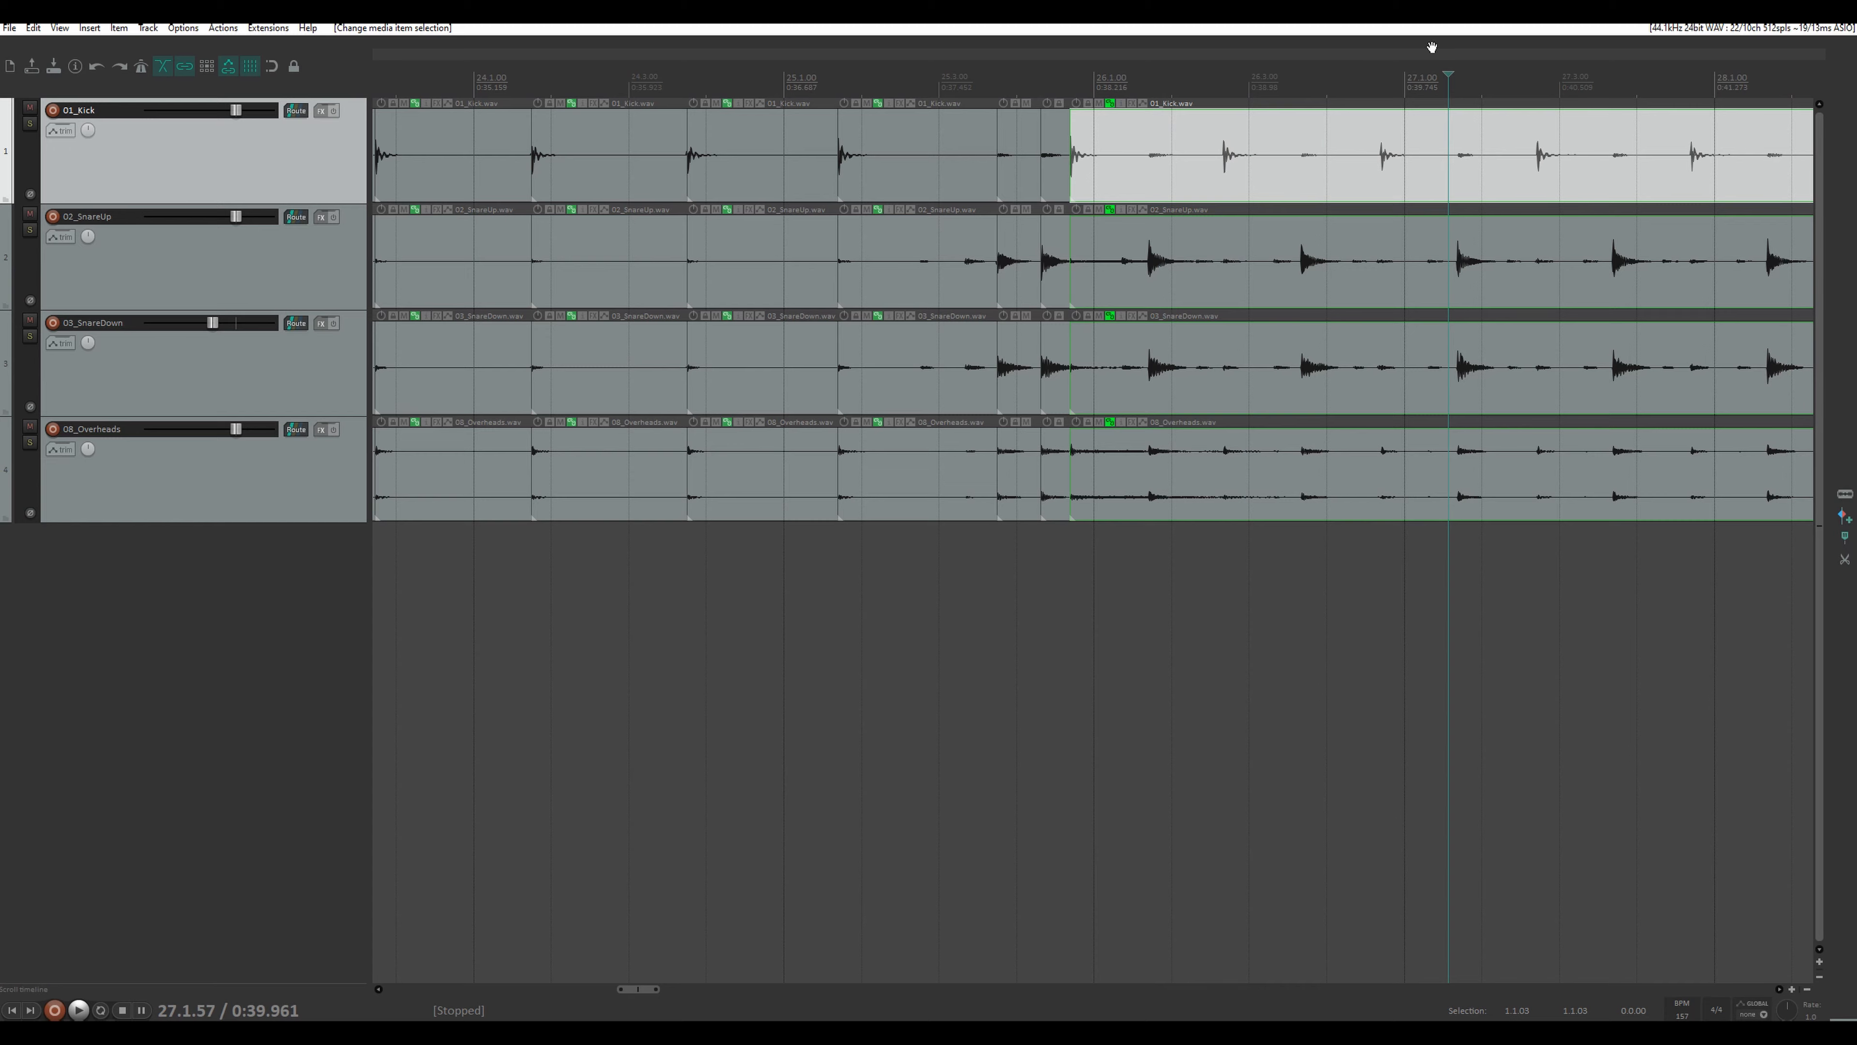
{"action": "left_click_drag", "start_coordinate": [1432, 47], "coordinate": [717, 50]}
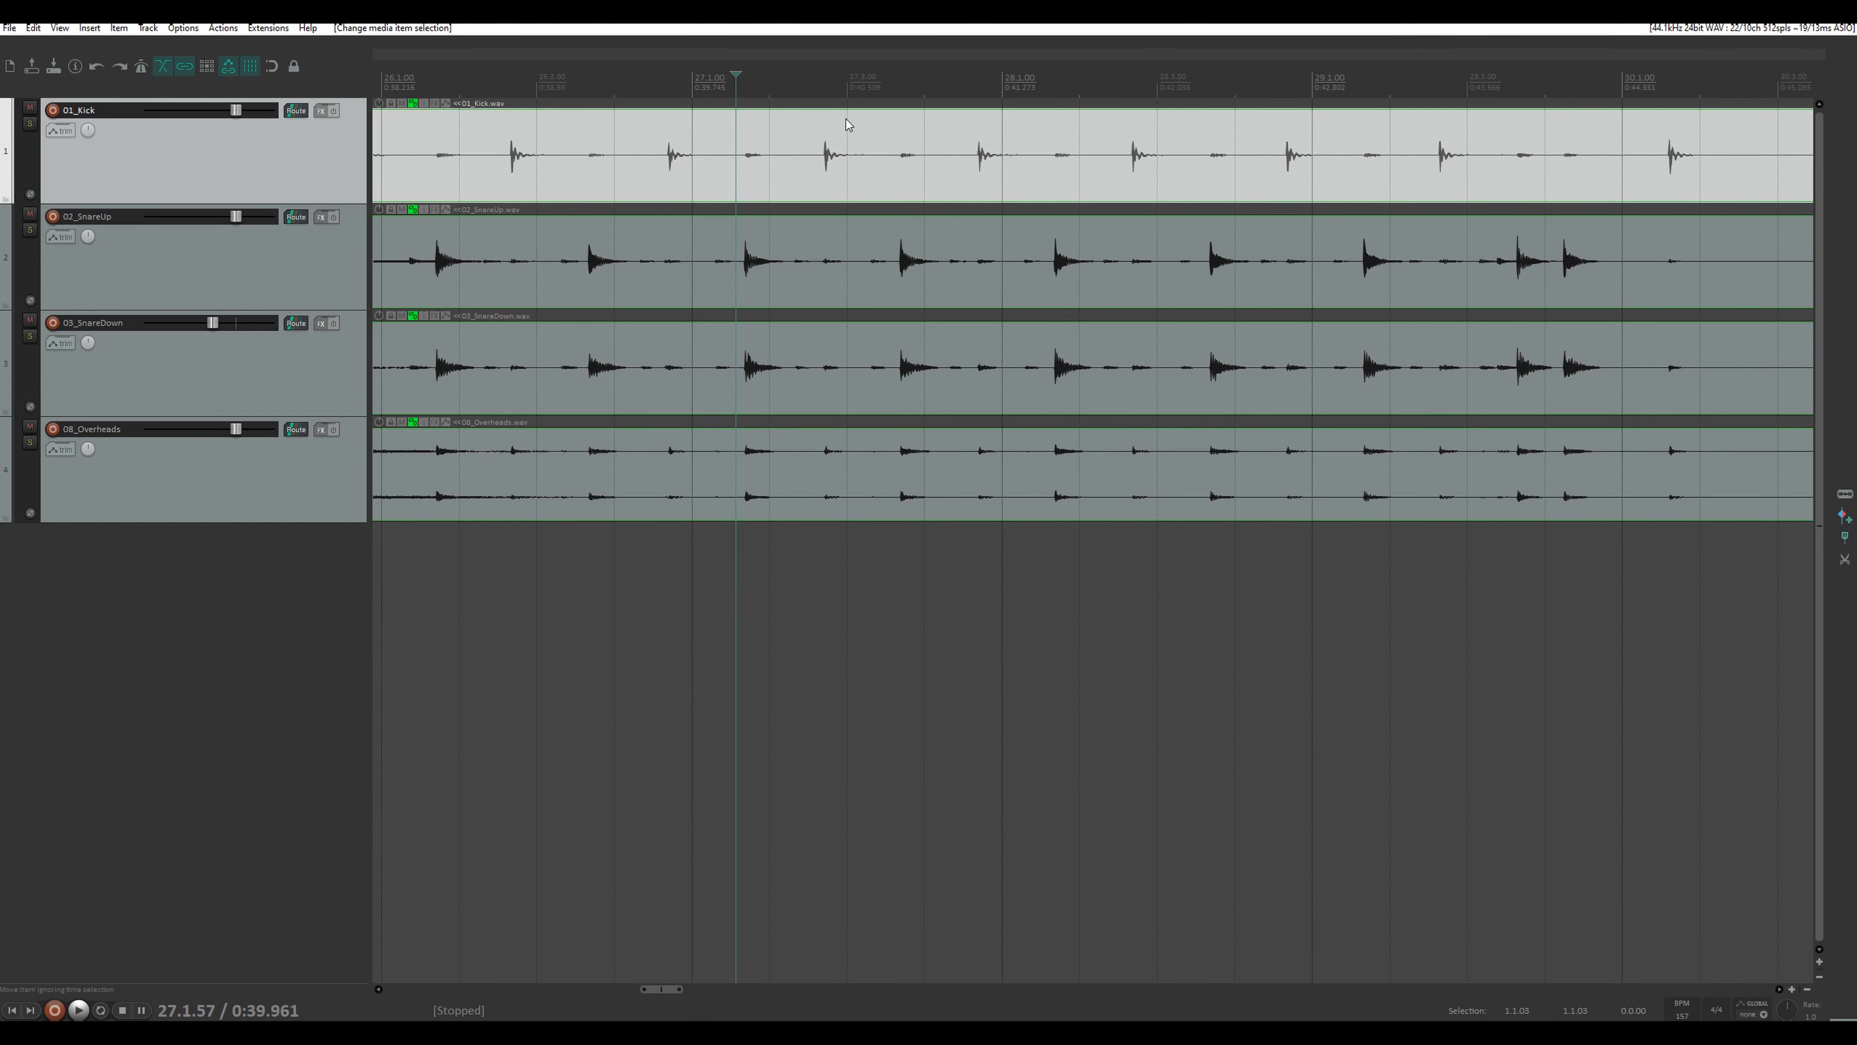